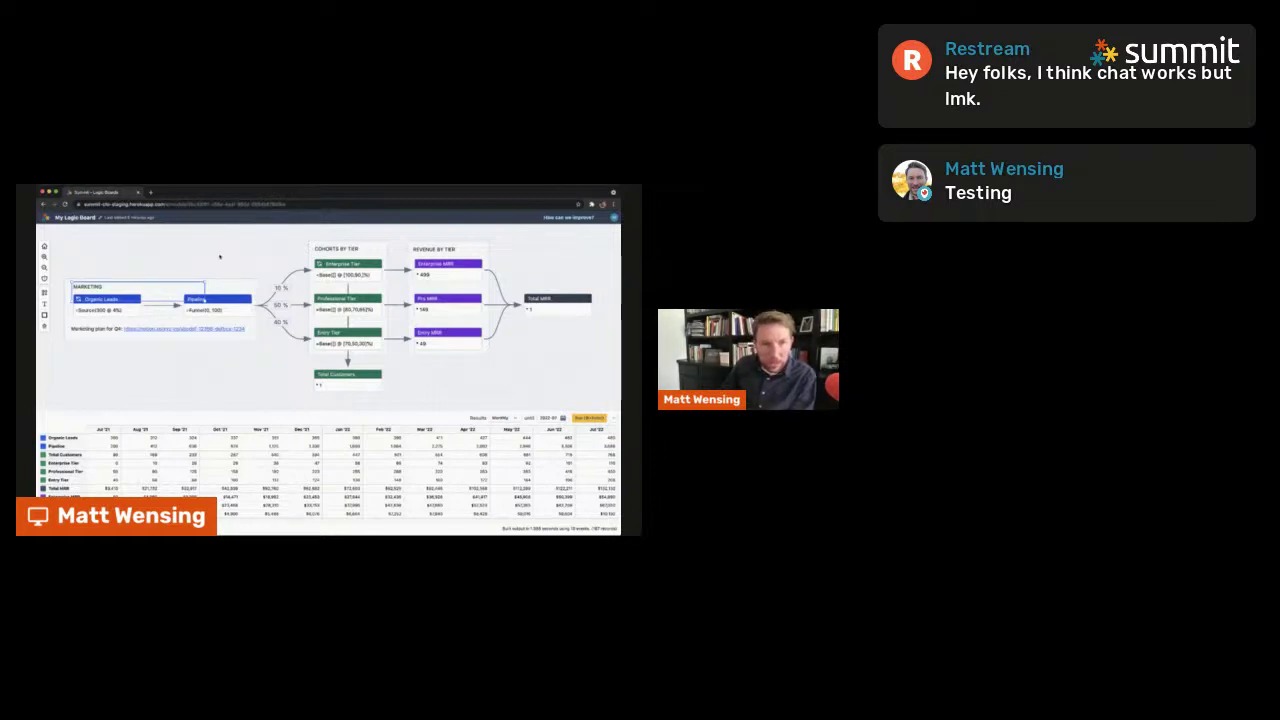
Add a new untitled event block above the Marketing group and start its formula with an equals sign
left_click(220, 257)
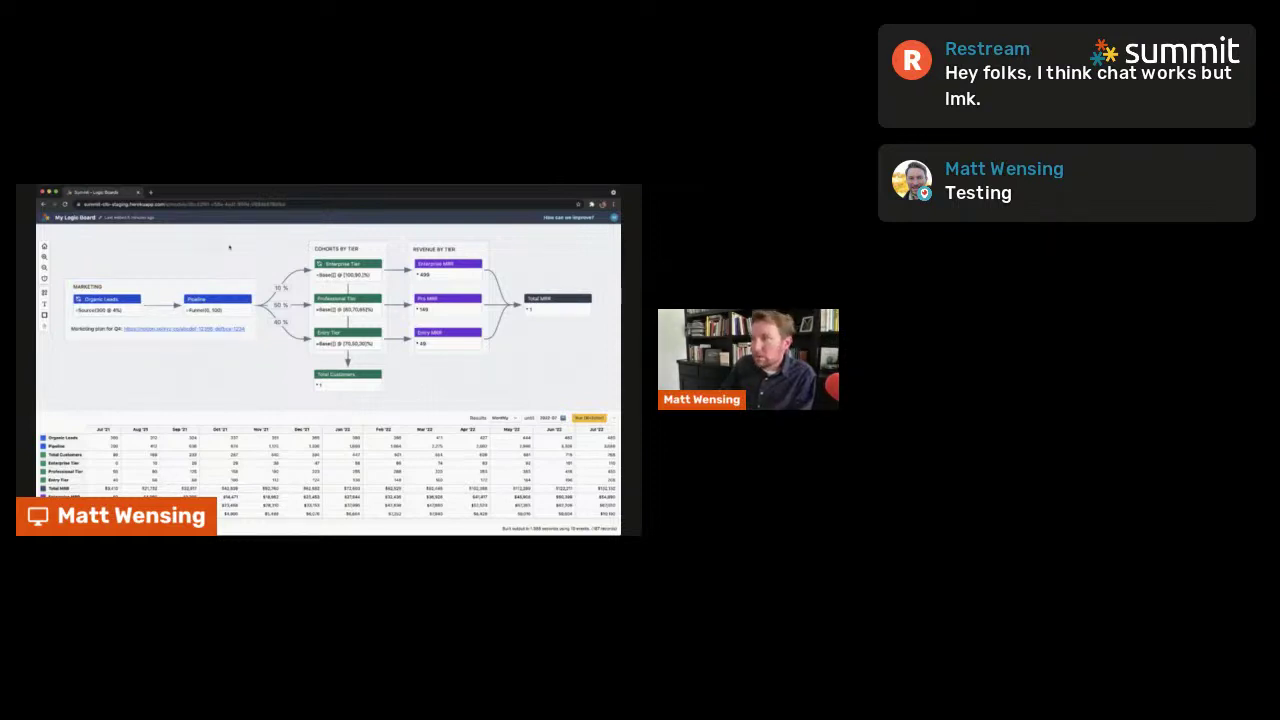
left_click(44, 268)
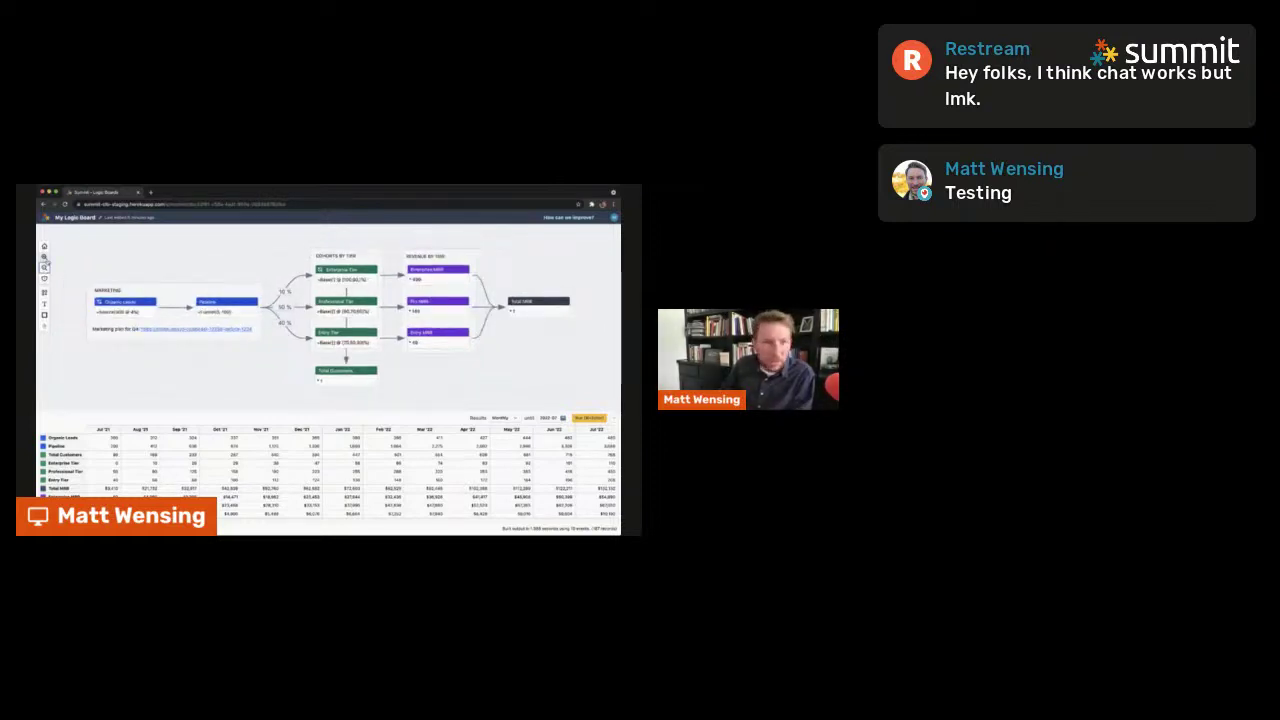
left_click(45, 268)
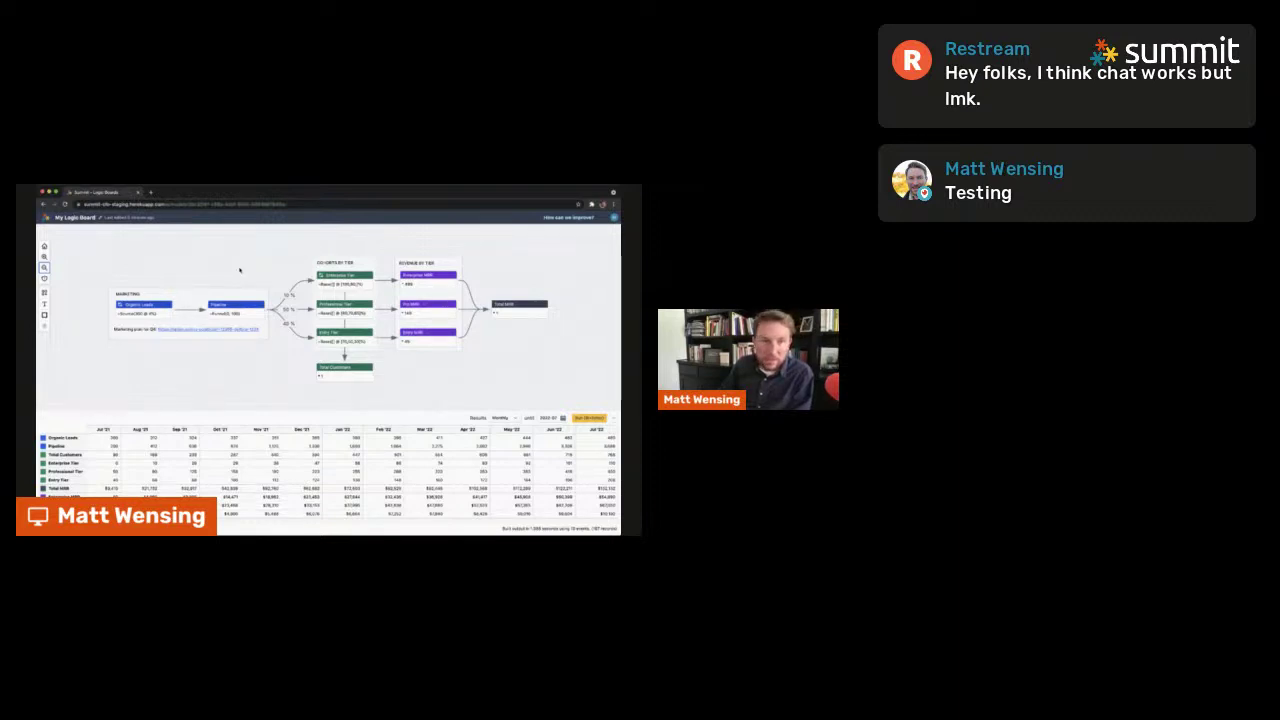
left_click_drag(240, 268, 221, 271)
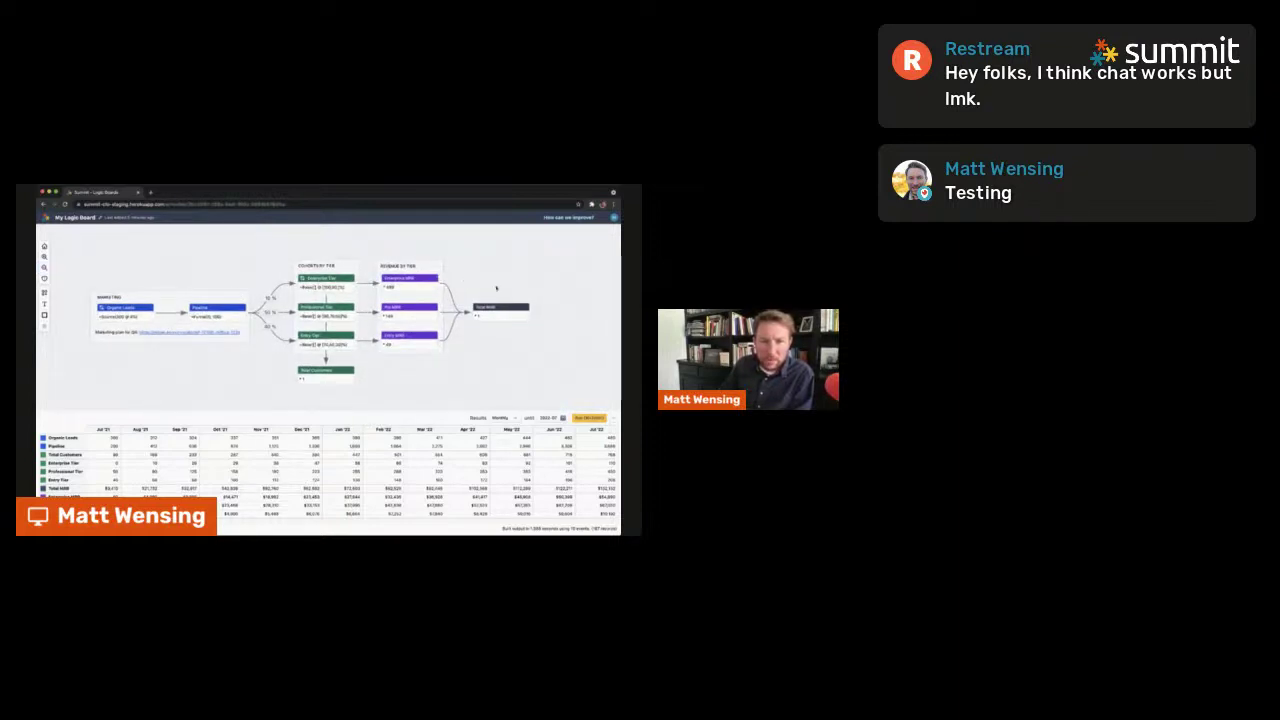
double_click(196, 248)
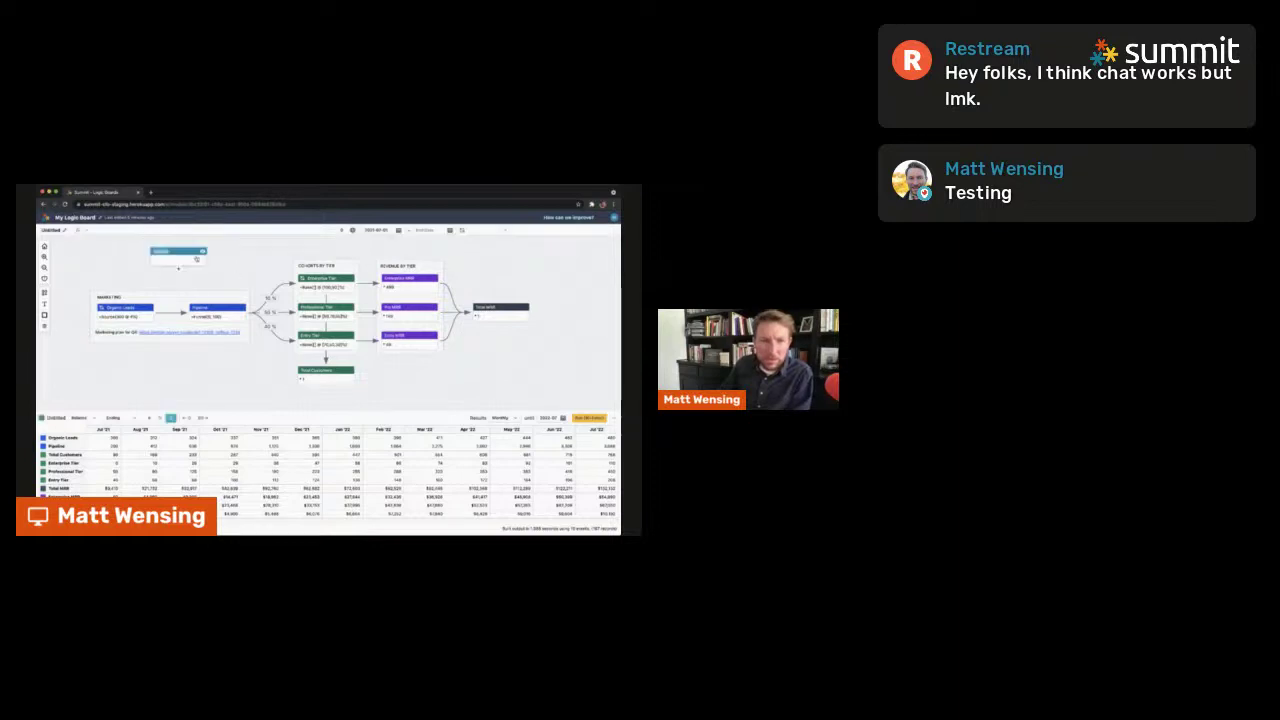
left_click_drag(189, 255, 214, 268)
left_click(257, 266)
left_click(207, 267)
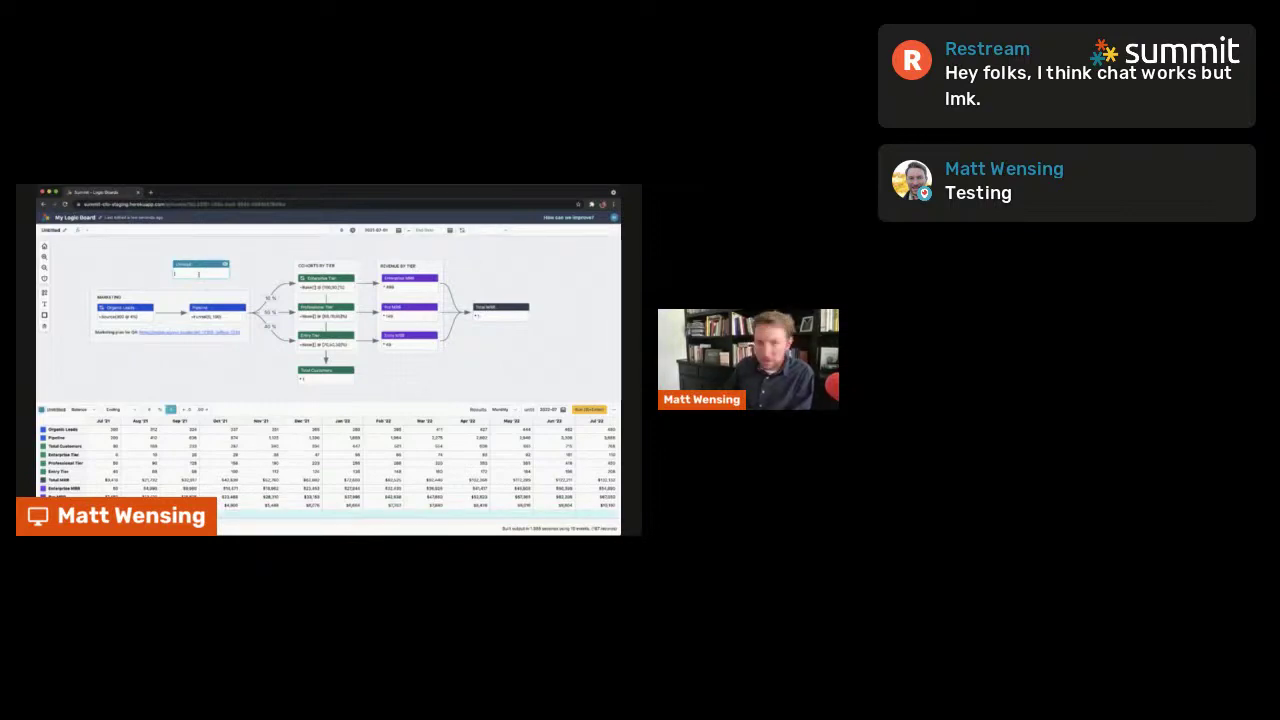
left_click(198, 273)
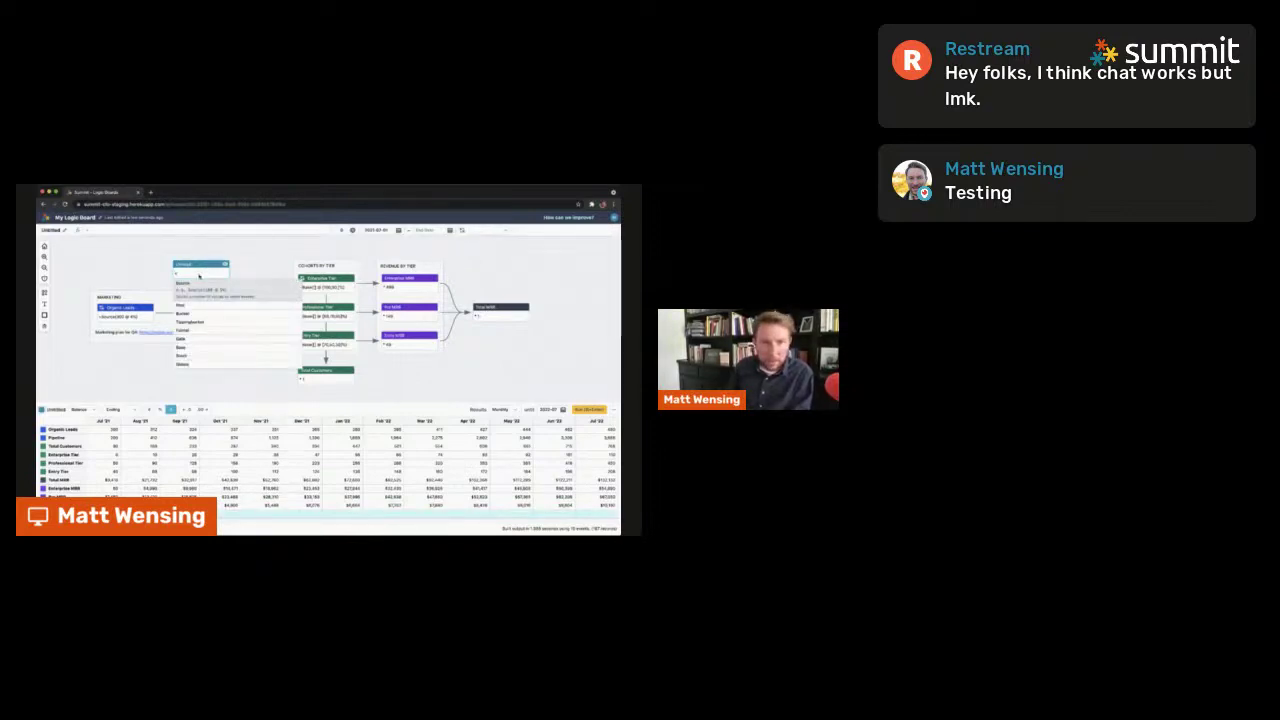
Browse the formula functions offered for the untitled event, such as Source, Pool, Funnel and Base
key("Down")
key("Down")
key("Down")
key("Down")
key("Down")
key("Down")
key("Down")
key("Down")
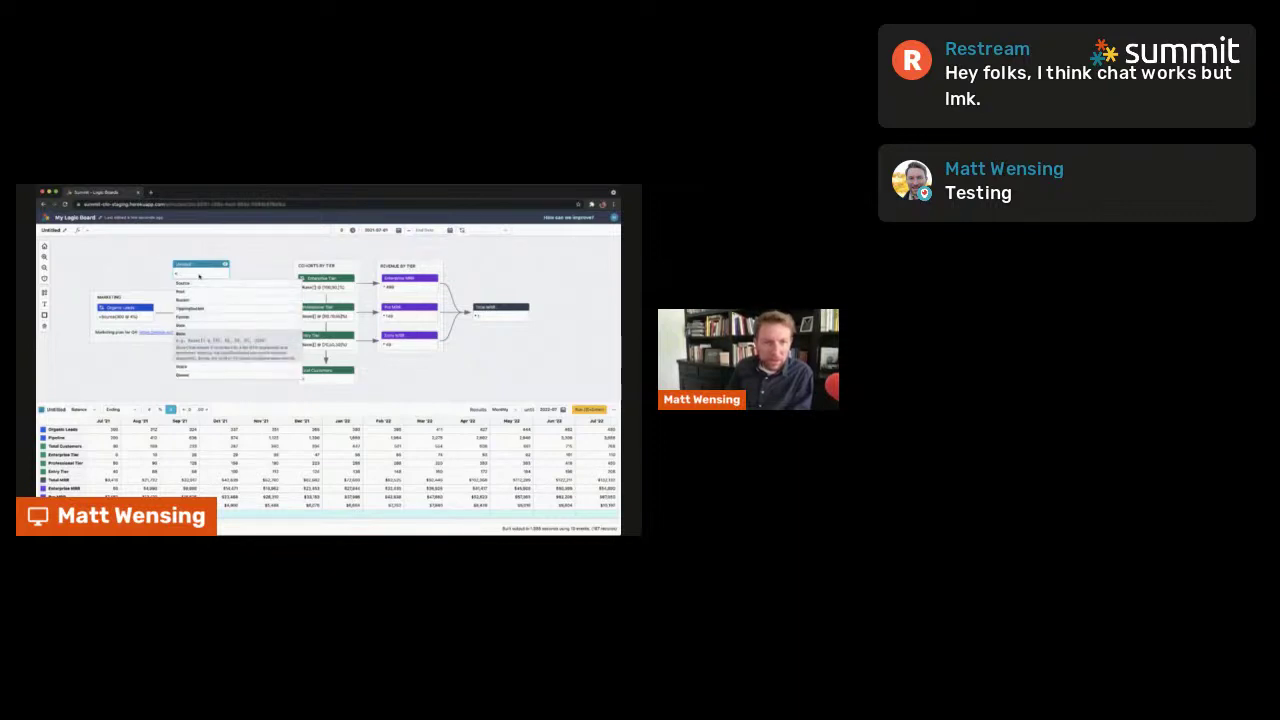
key("Up")
key("Up")
key("Up")
key("Up")
key("Up")
key("Up")
key("Up")
key("Up")
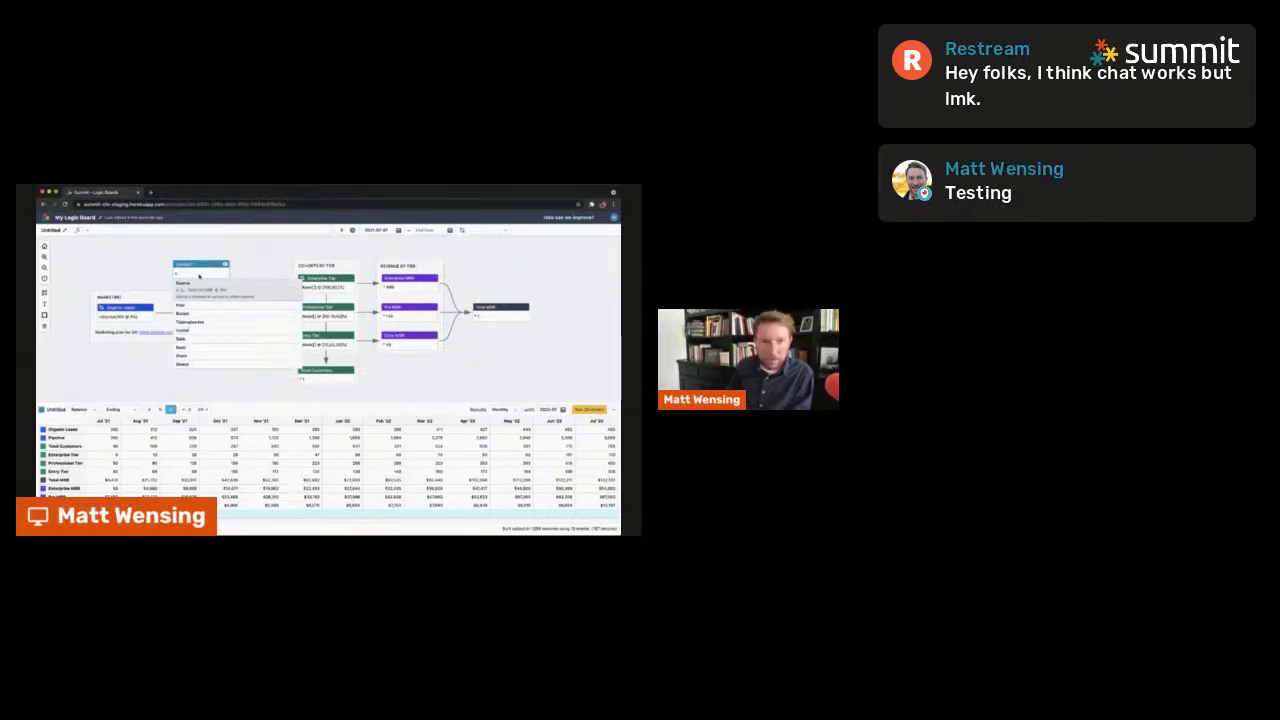
Clear the untitled event's formula and delete the block from the board
type("2+")
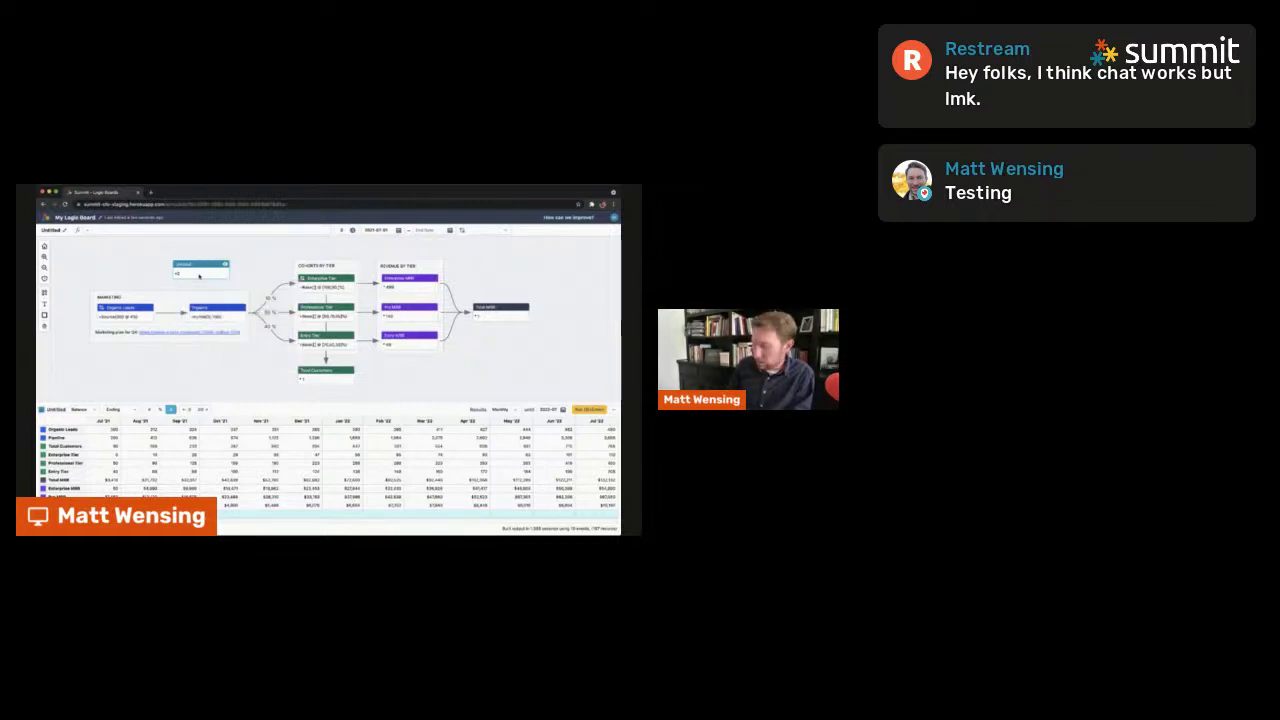
key("BackSpace")
key("BackSpace")
key("BackSpace")
key("BackSpace")
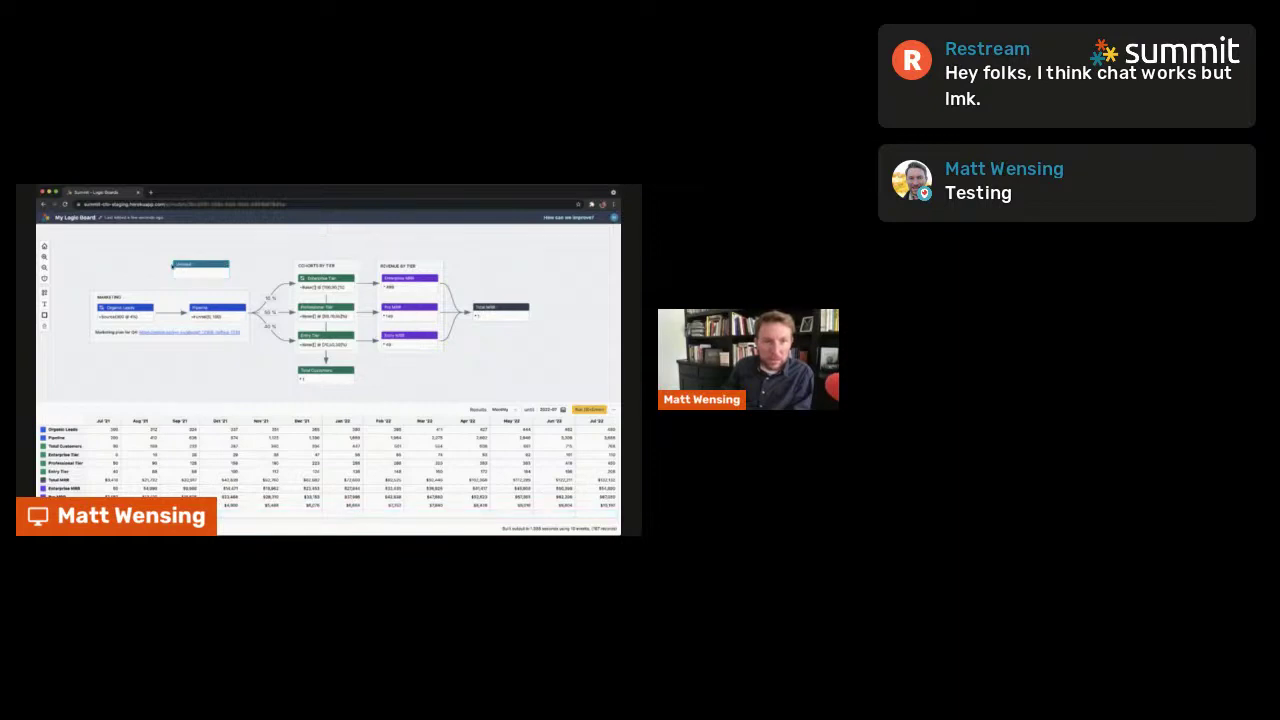
key("BackSpace")
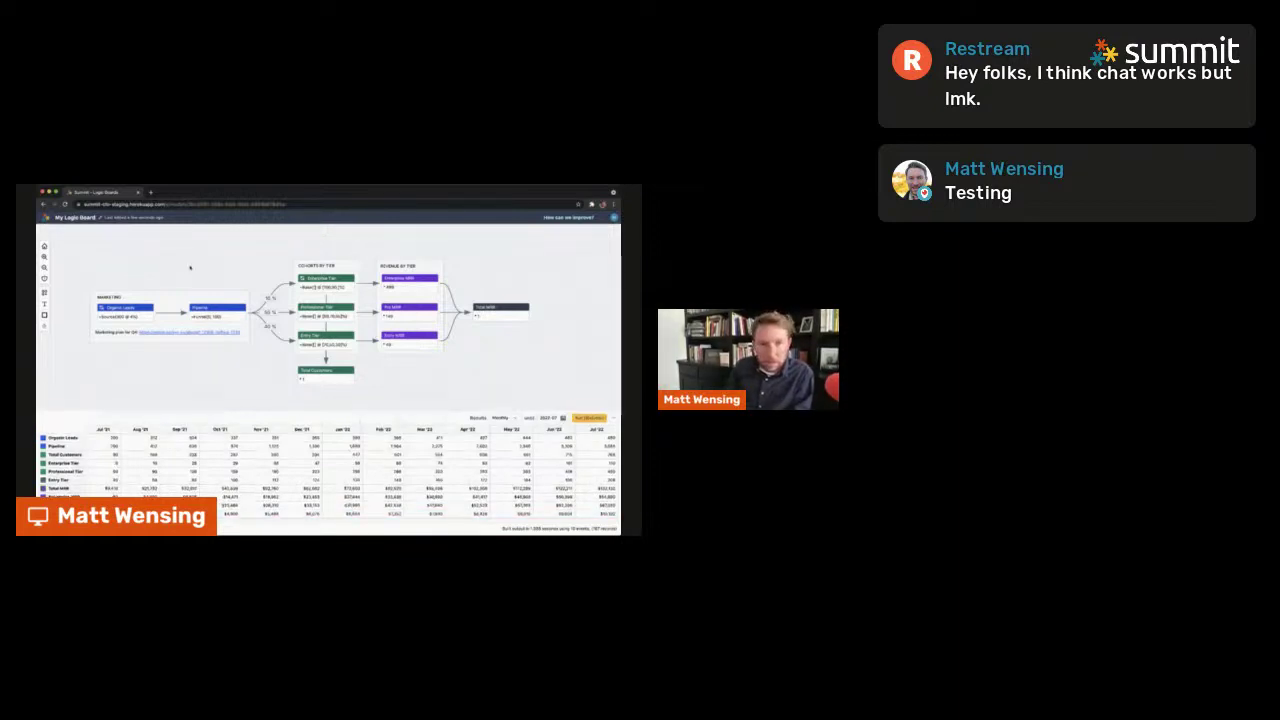
Review the monthly results of Total Customers and Pipeline in the results table
left_click_drag(216, 270, 202, 273)
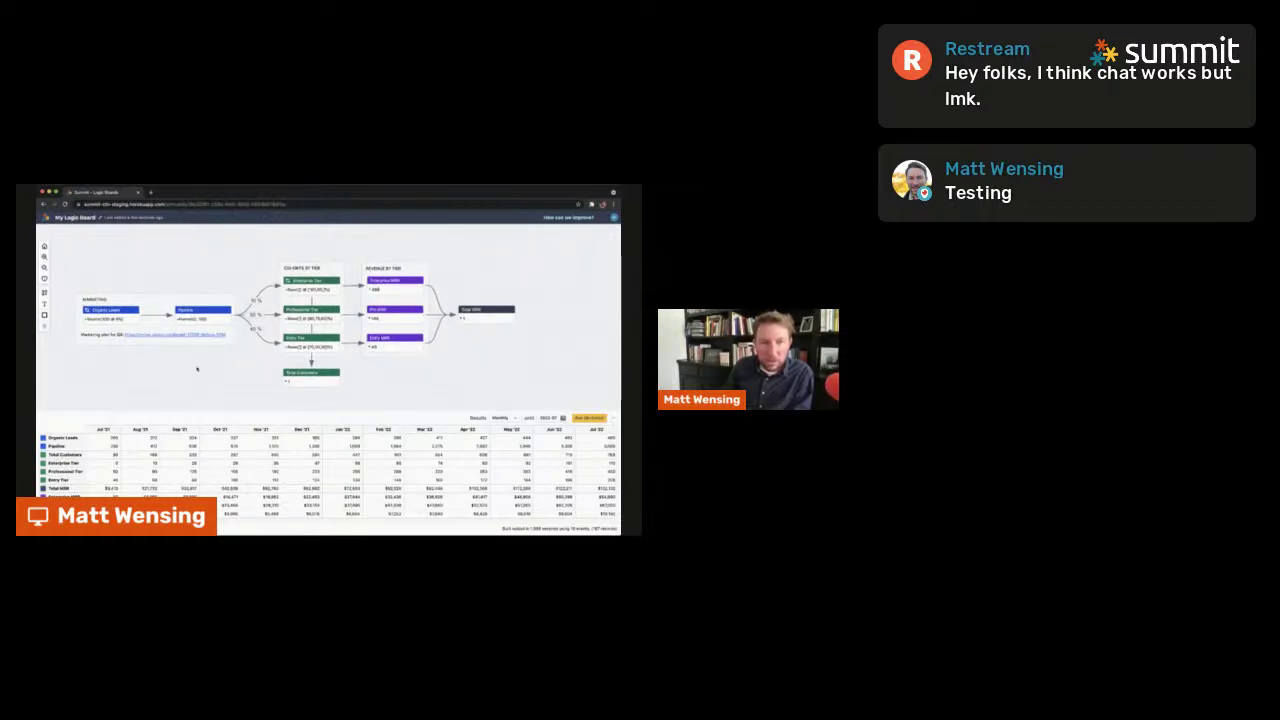
left_click(108, 455)
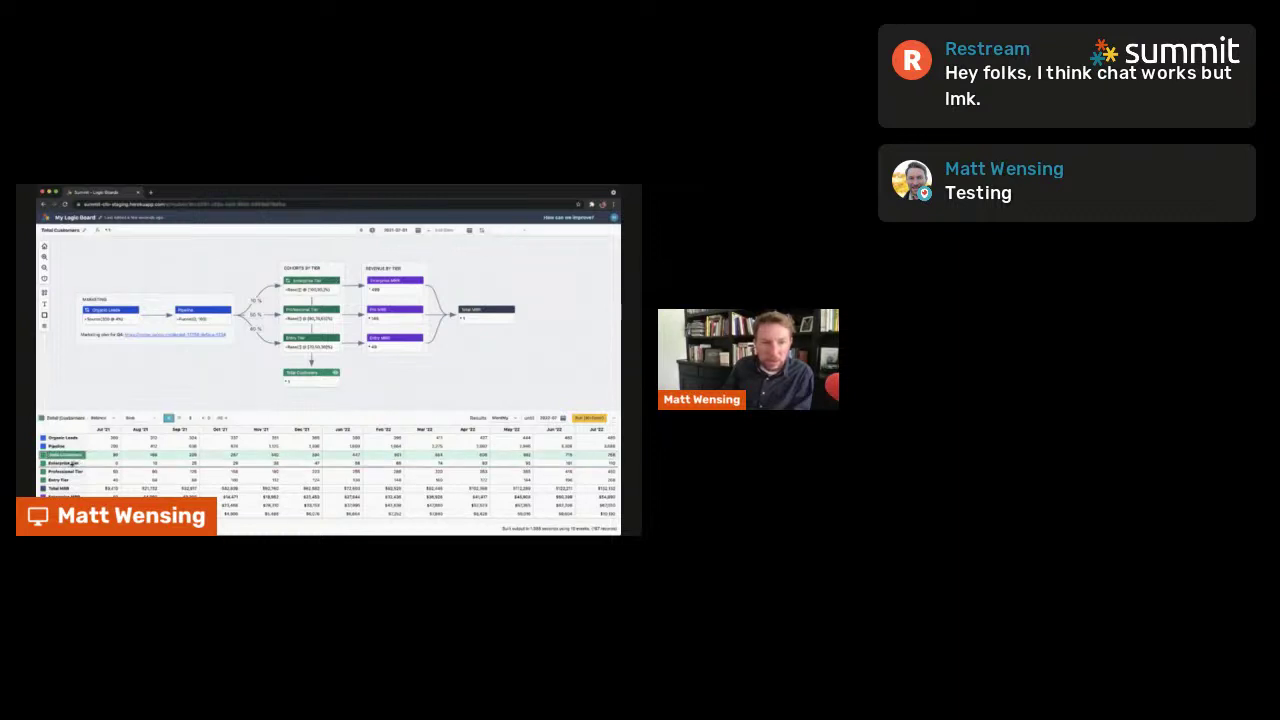
left_click(60, 445)
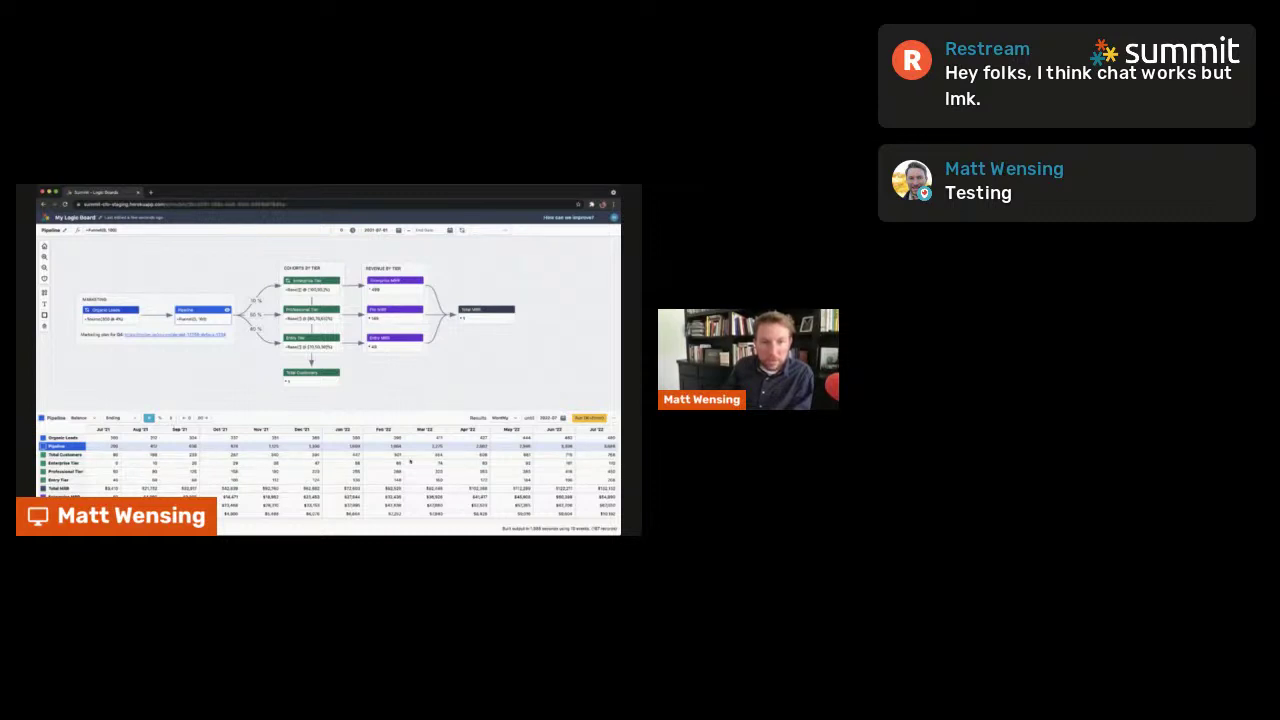
left_click(204, 372)
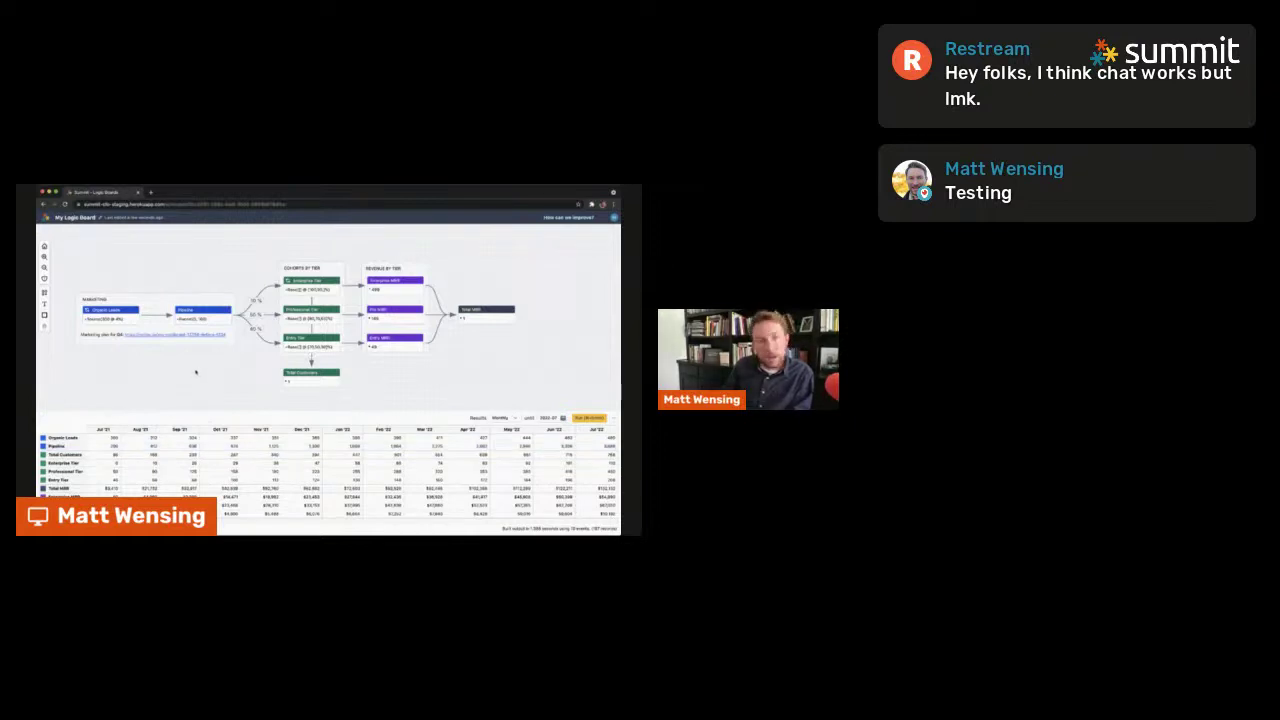
left_click_drag(188, 368, 197, 369)
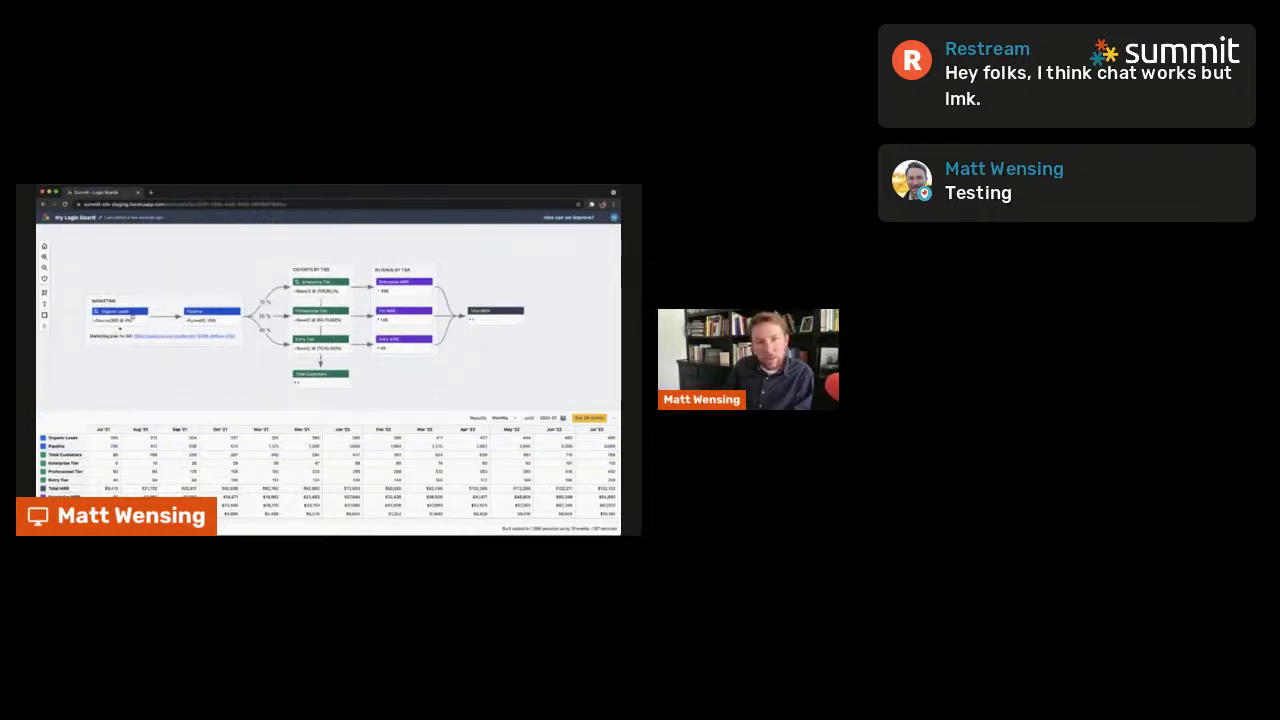
Examine the Marketing group's Organic Leads source formula and Pipeline funnel formula
left_click(119, 320)
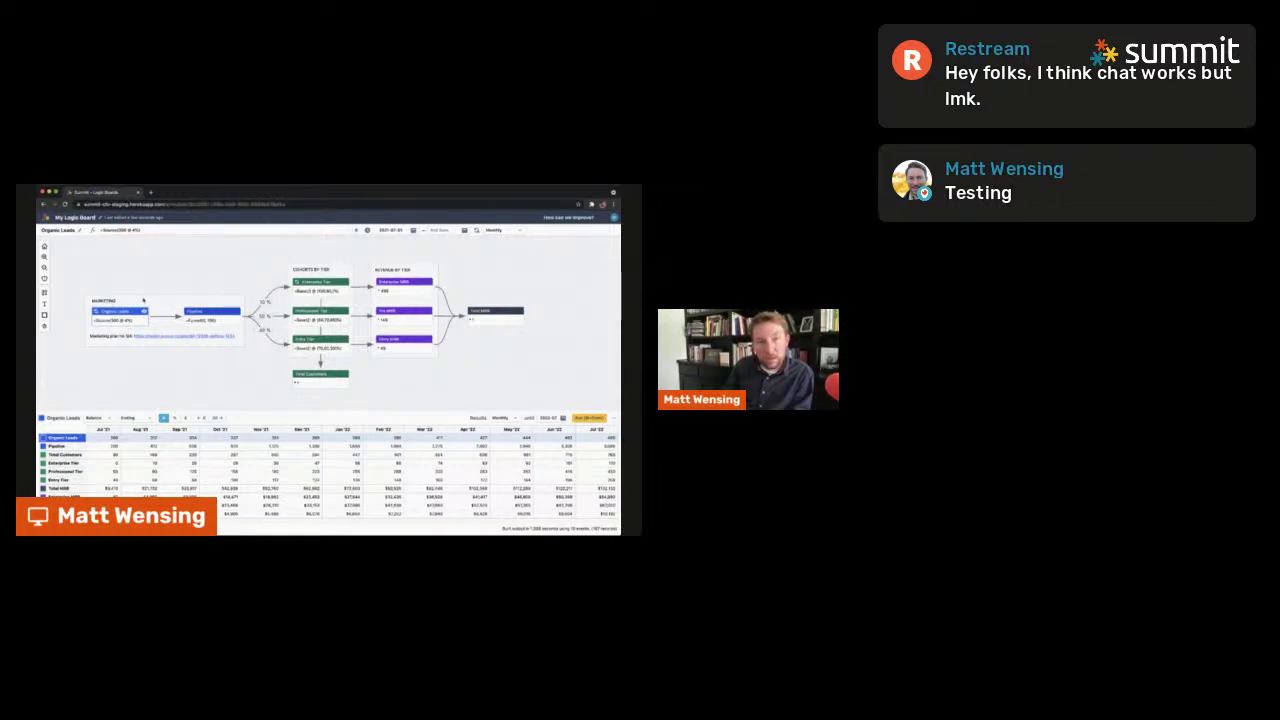
left_click(143, 300)
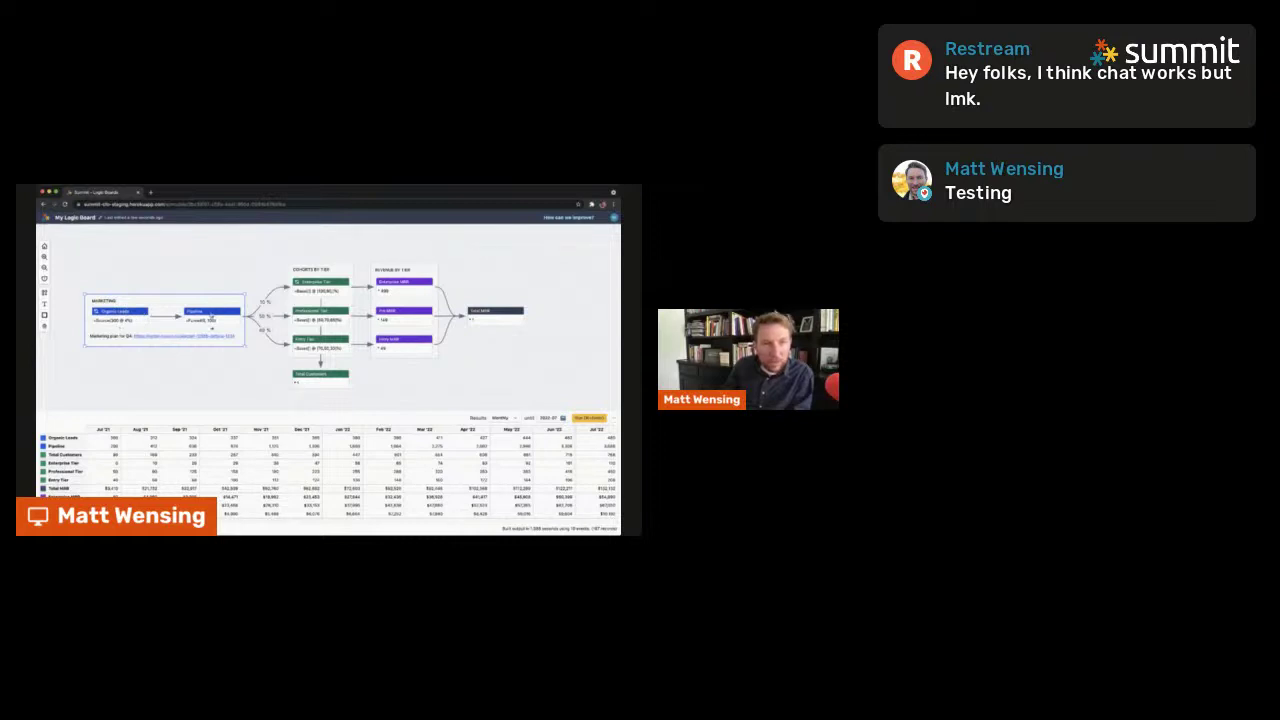
left_click(211, 316)
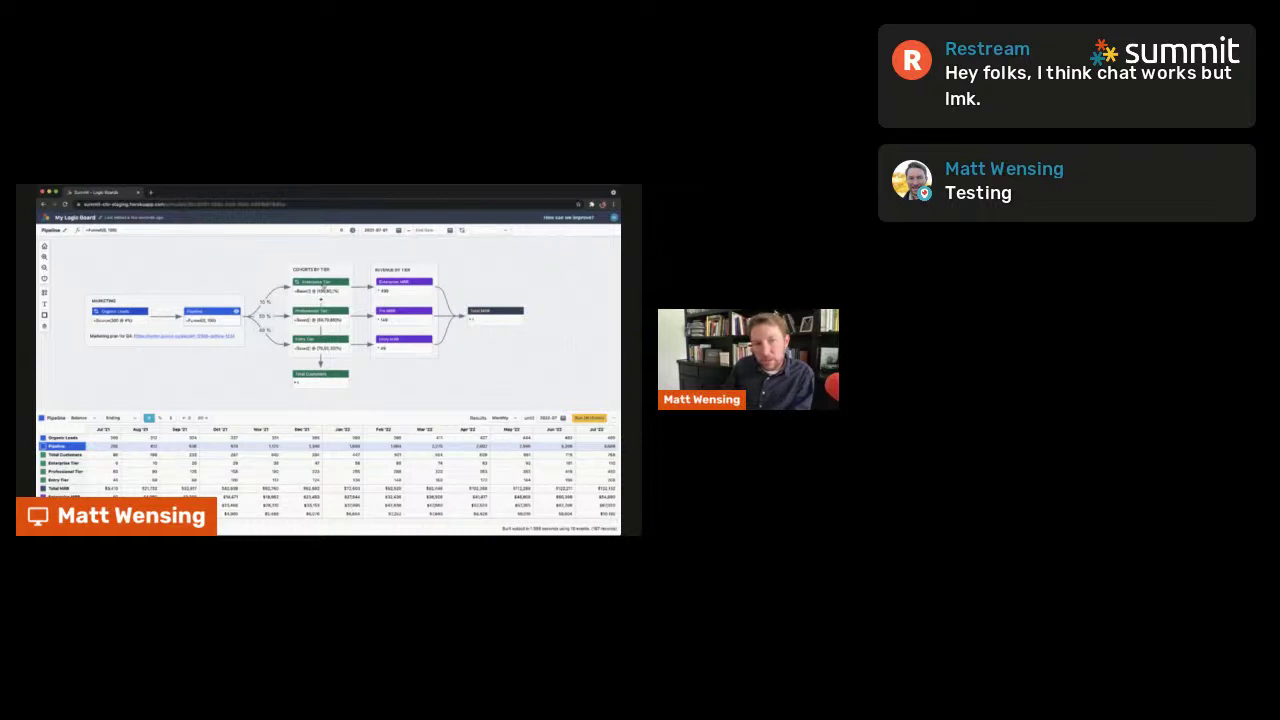
Examine the Enterprise, Professional and Entry cohort tiers, along with the Pro MRR and Entry MRR multipliers
left_click(322, 284)
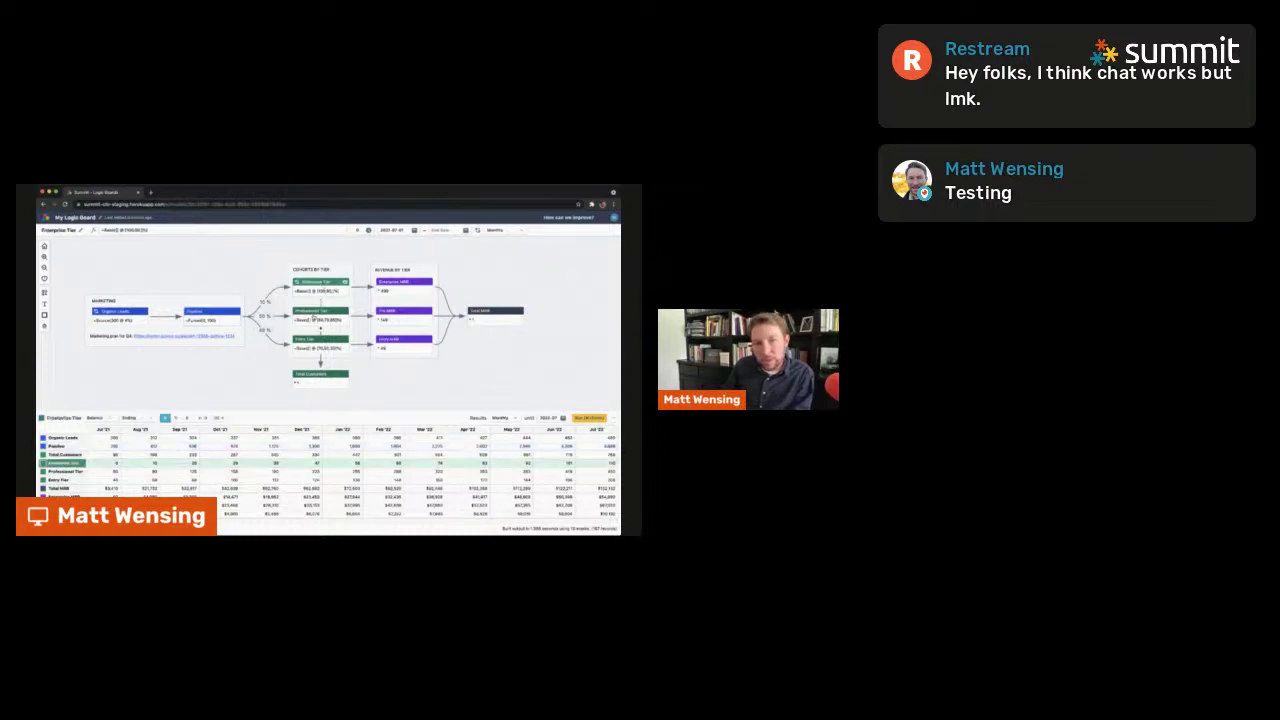
left_click(318, 312)
left_click(320, 341)
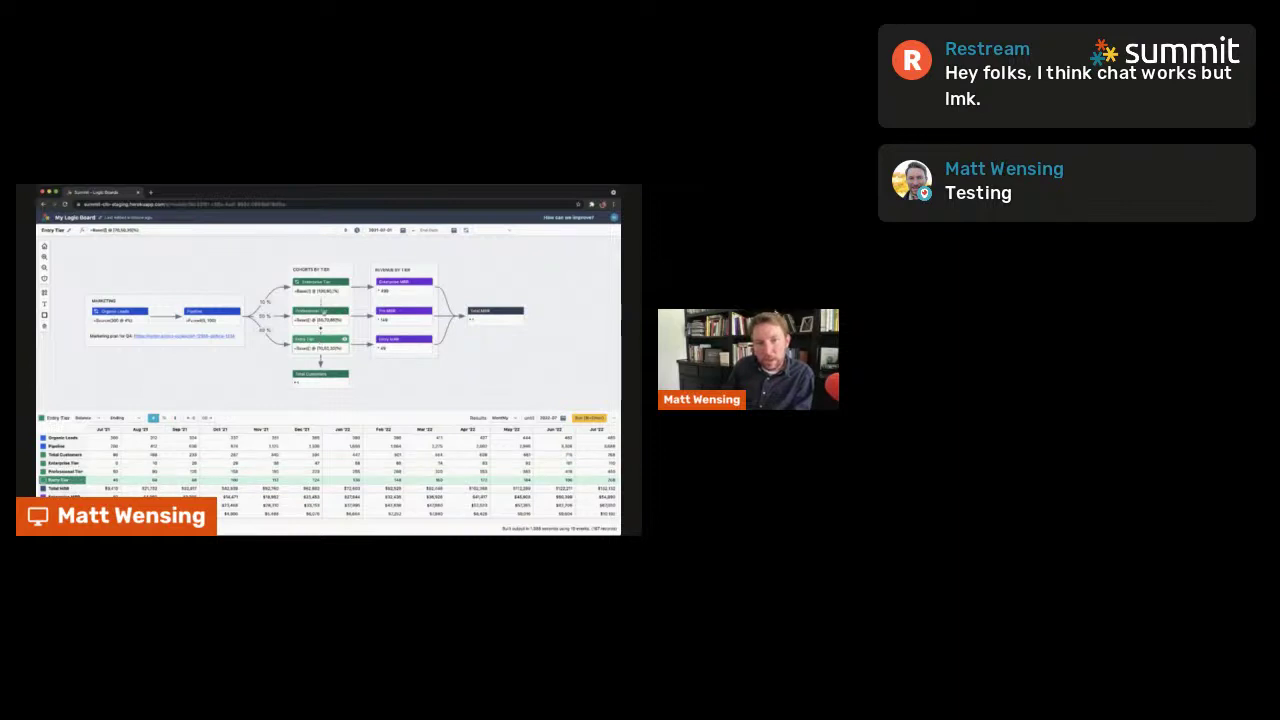
left_click(396, 318)
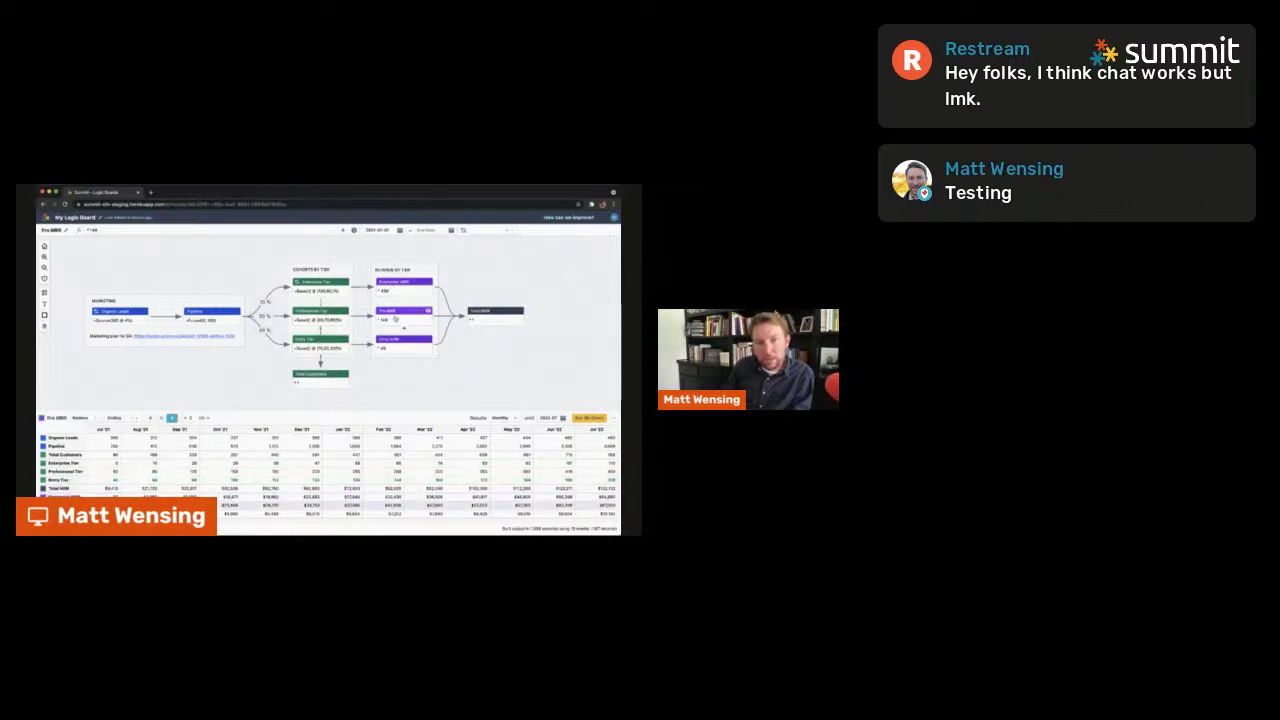
left_click(395, 344)
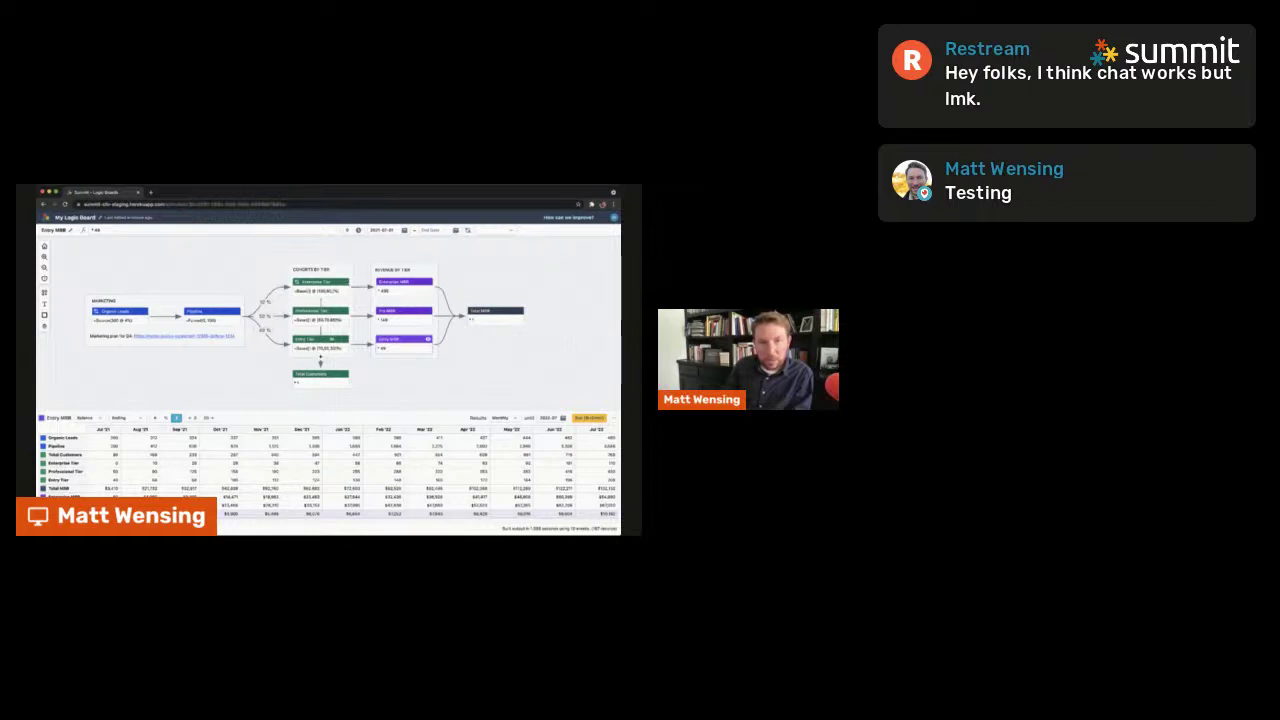
Compare the retention percentages in the Professional Tier and Entry Tier formulas
left_click(322, 318)
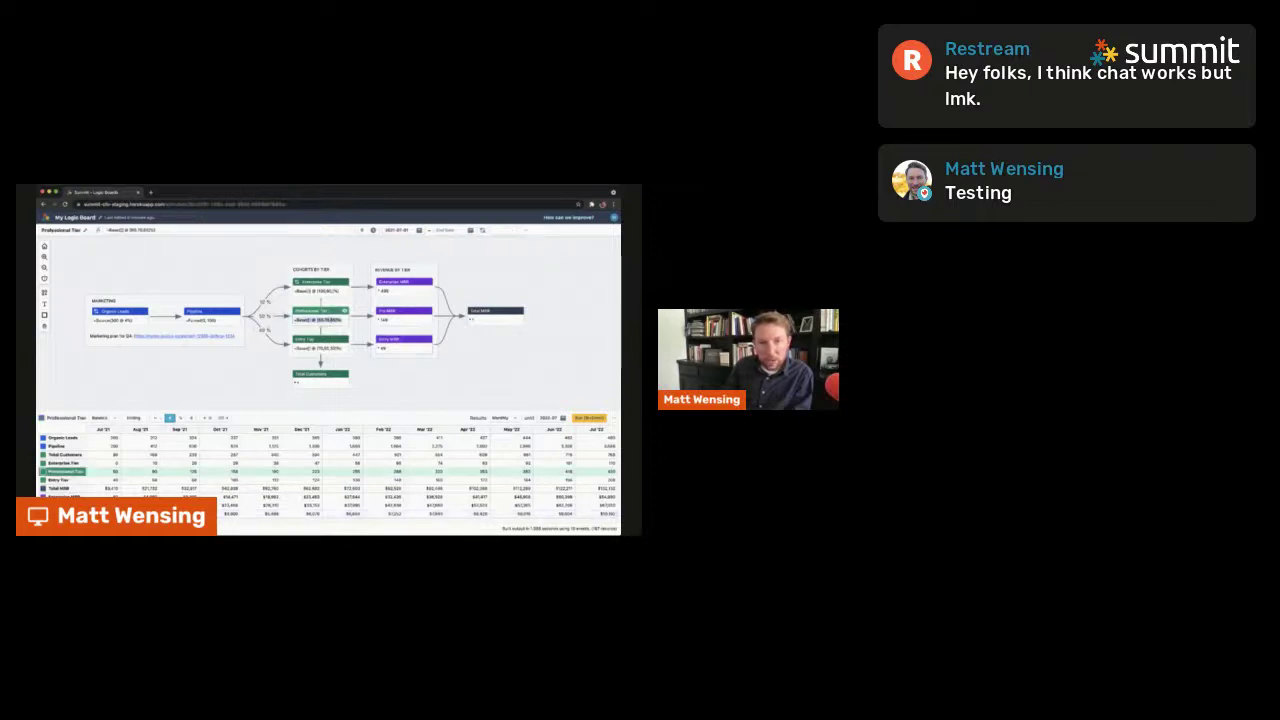
left_click(337, 348)
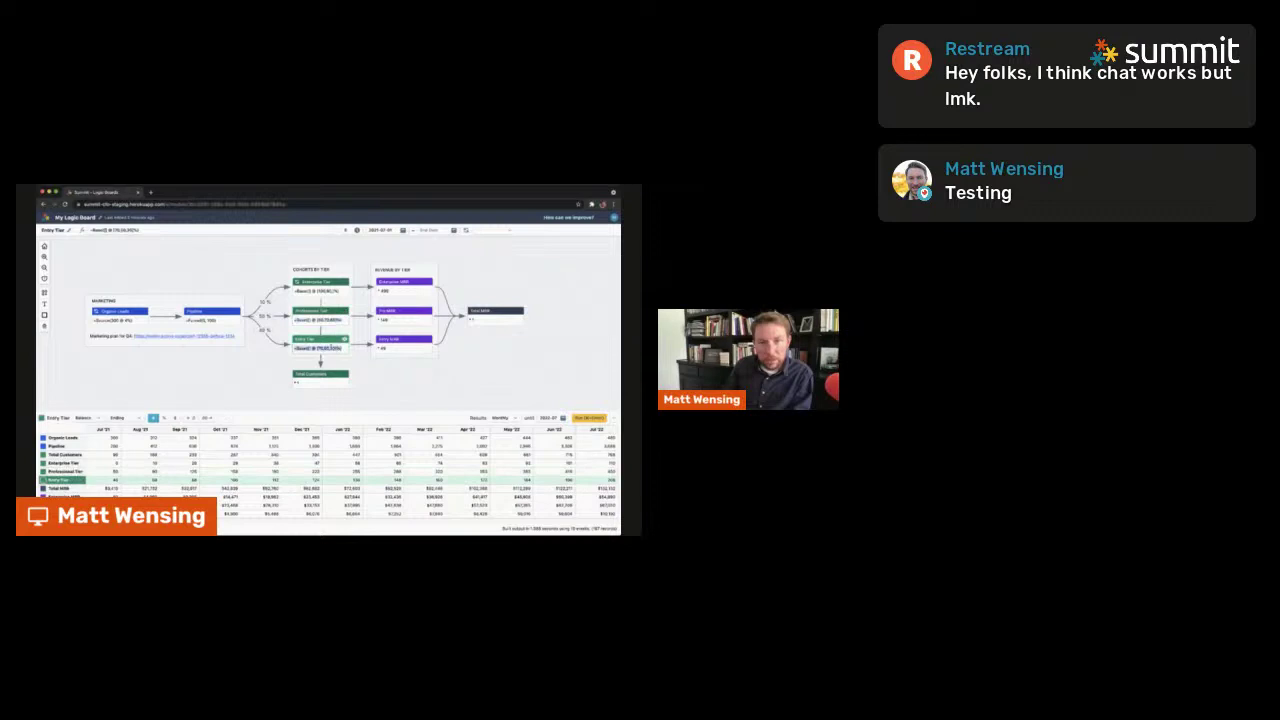
left_click(337, 348)
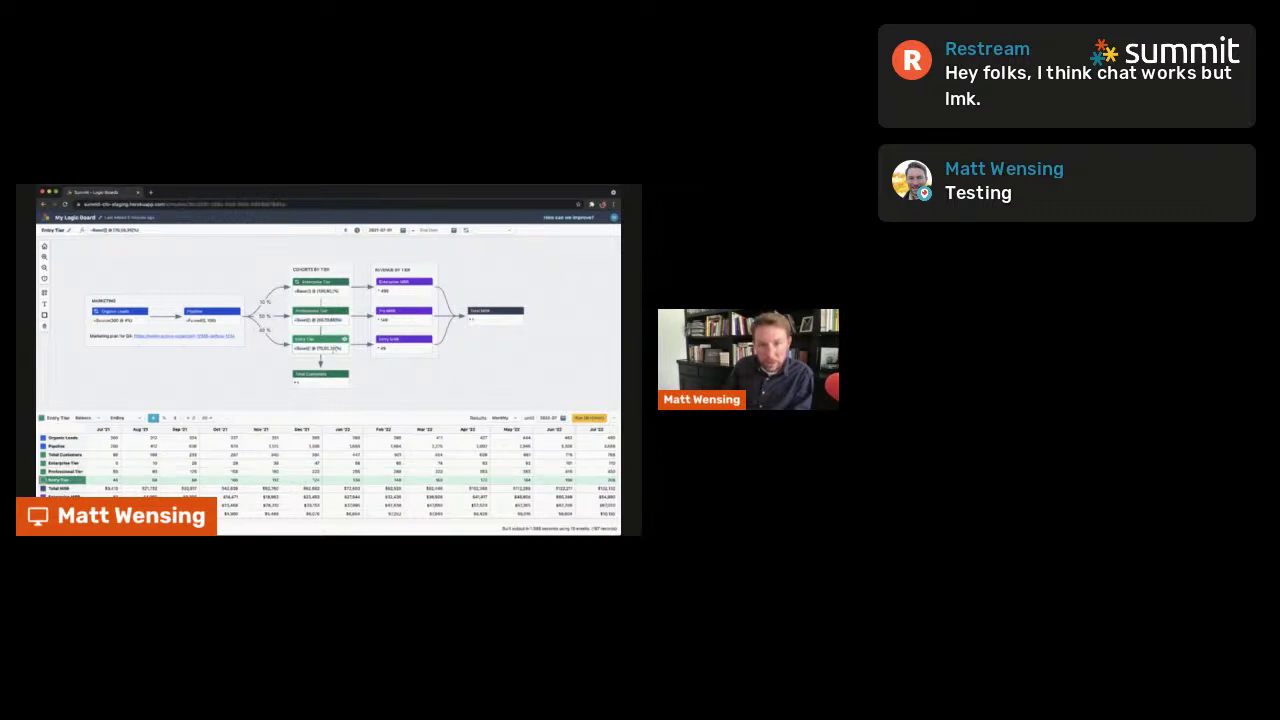
left_click(397, 387)
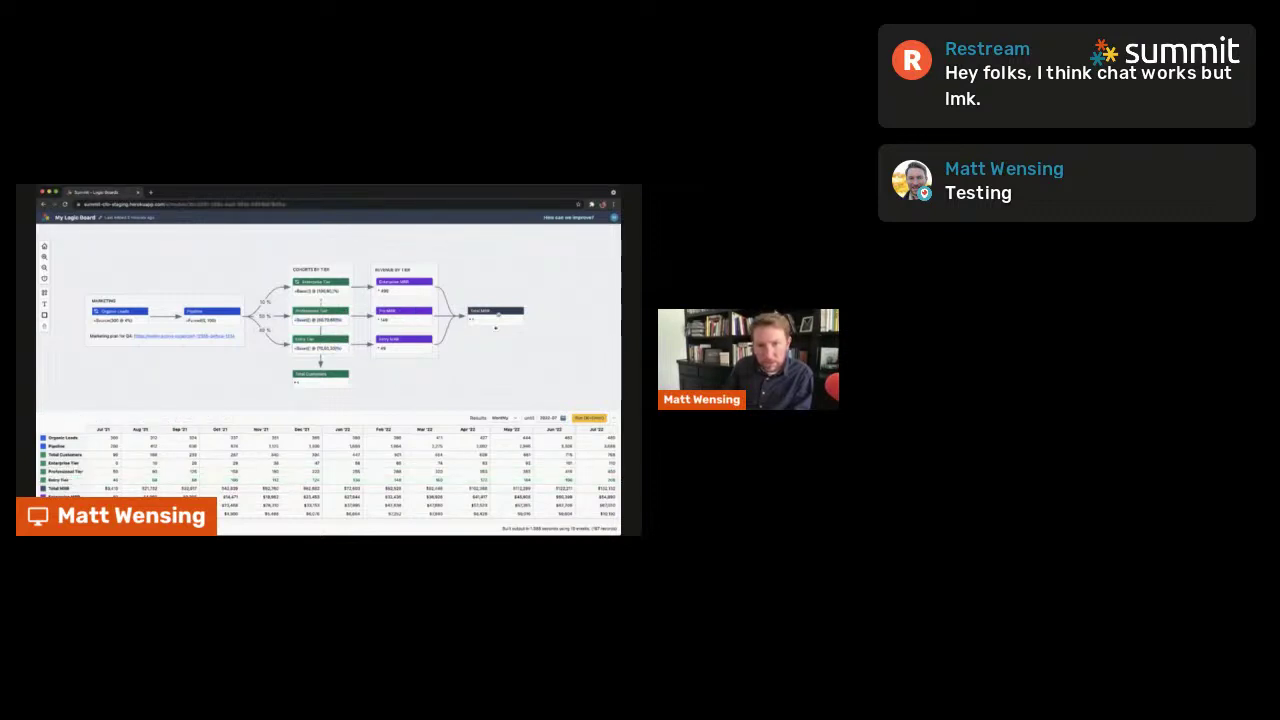
Inspect the Total MRR event and its monthly revenue row in the results table
left_click(497, 326)
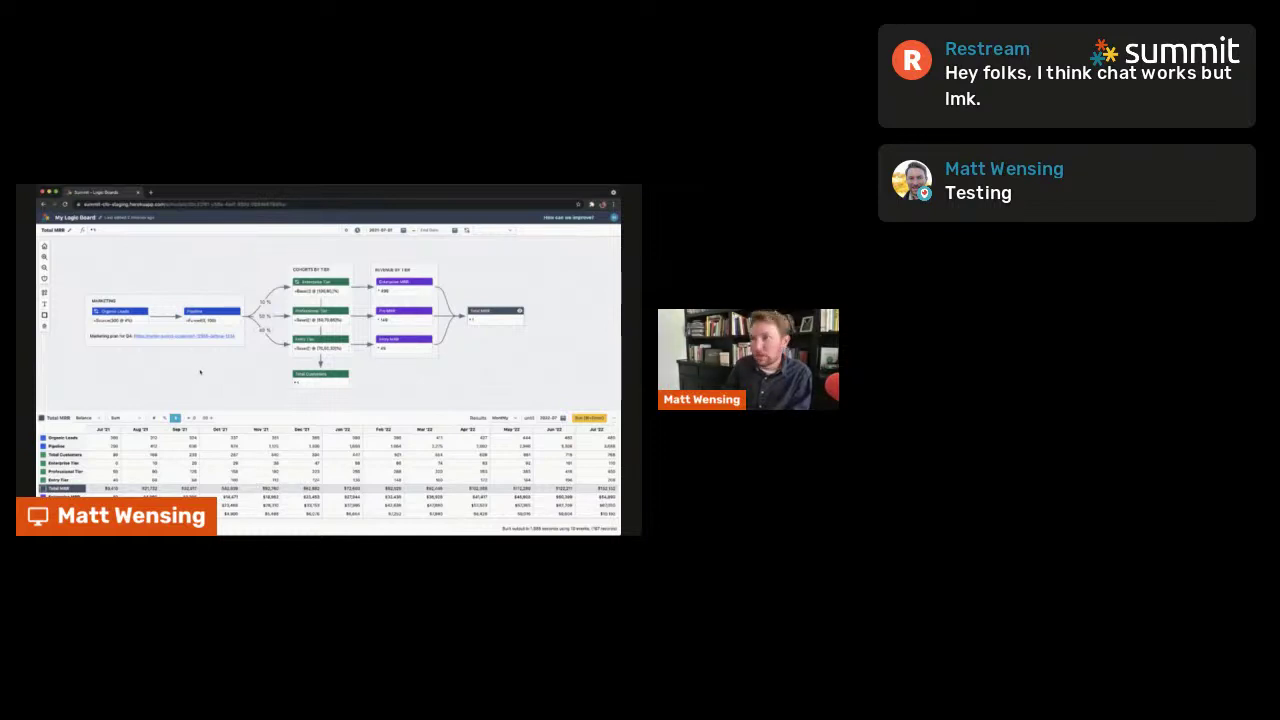
left_click(240, 379)
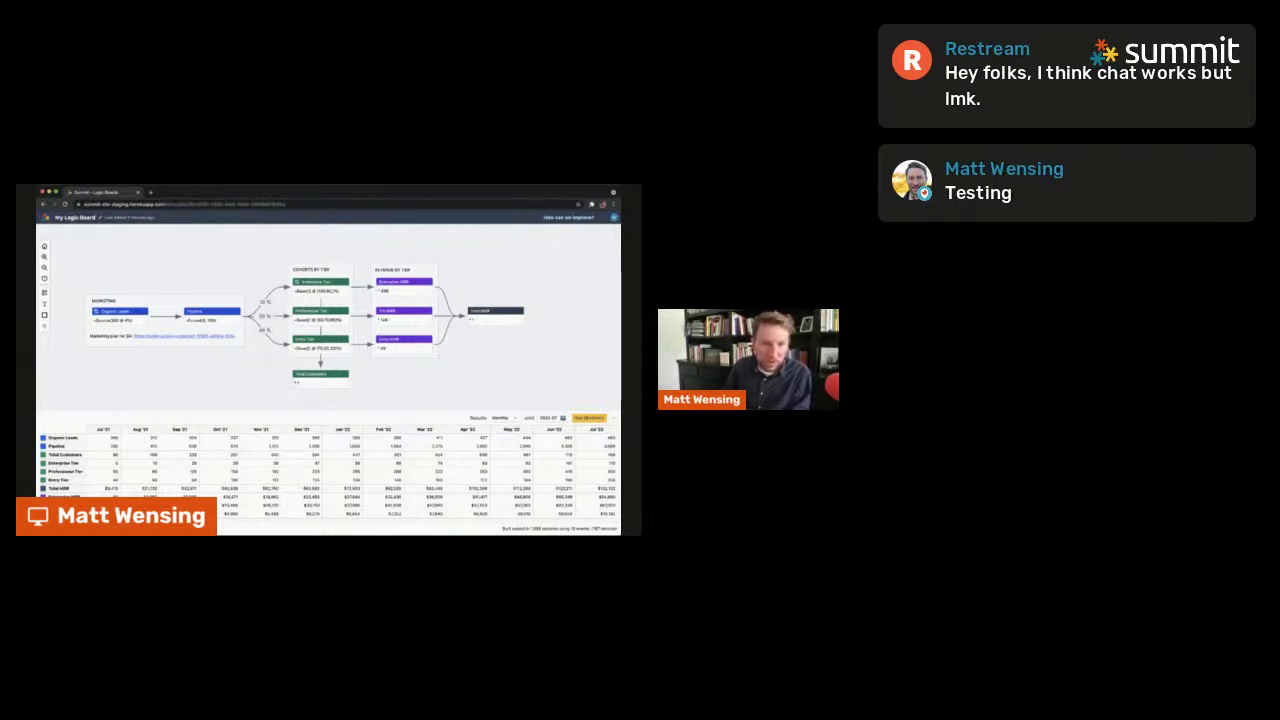
left_click(62, 488)
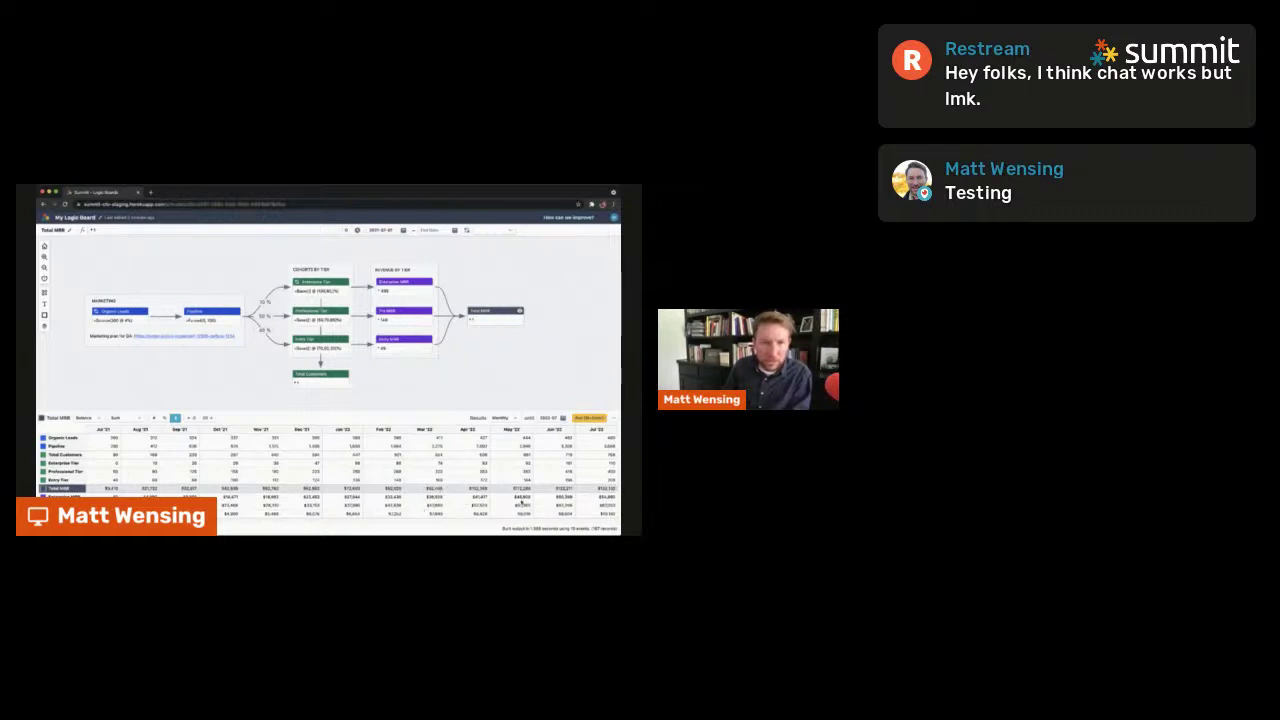
Change the Organic Leads source to 200 at 4% and run the simulation
left_click(101, 330)
left_click(112, 319)
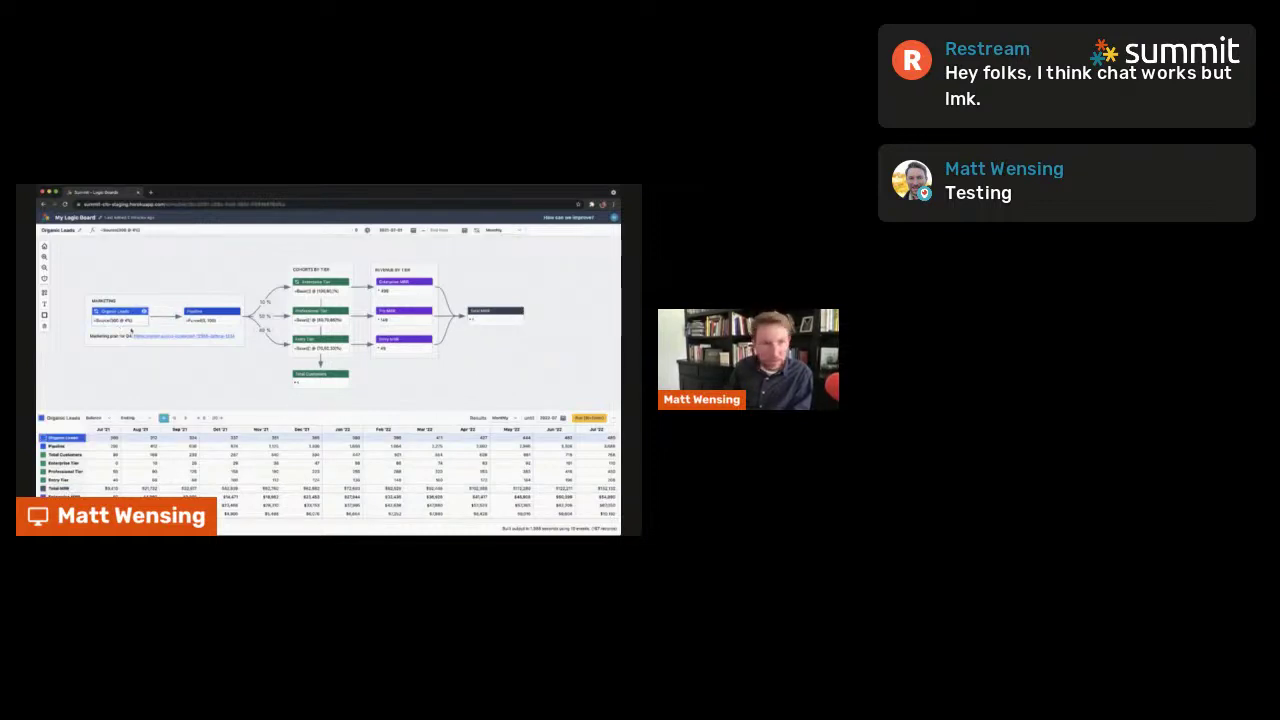
left_click(144, 381)
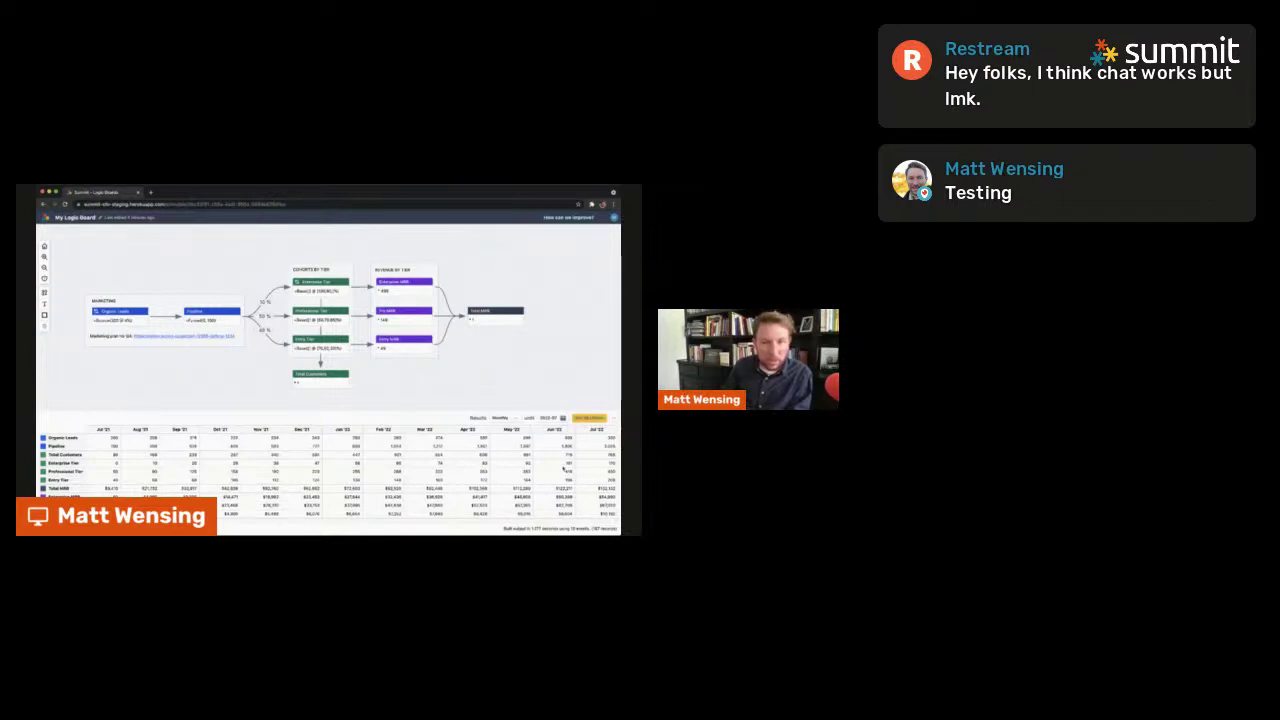
left_click(597, 421)
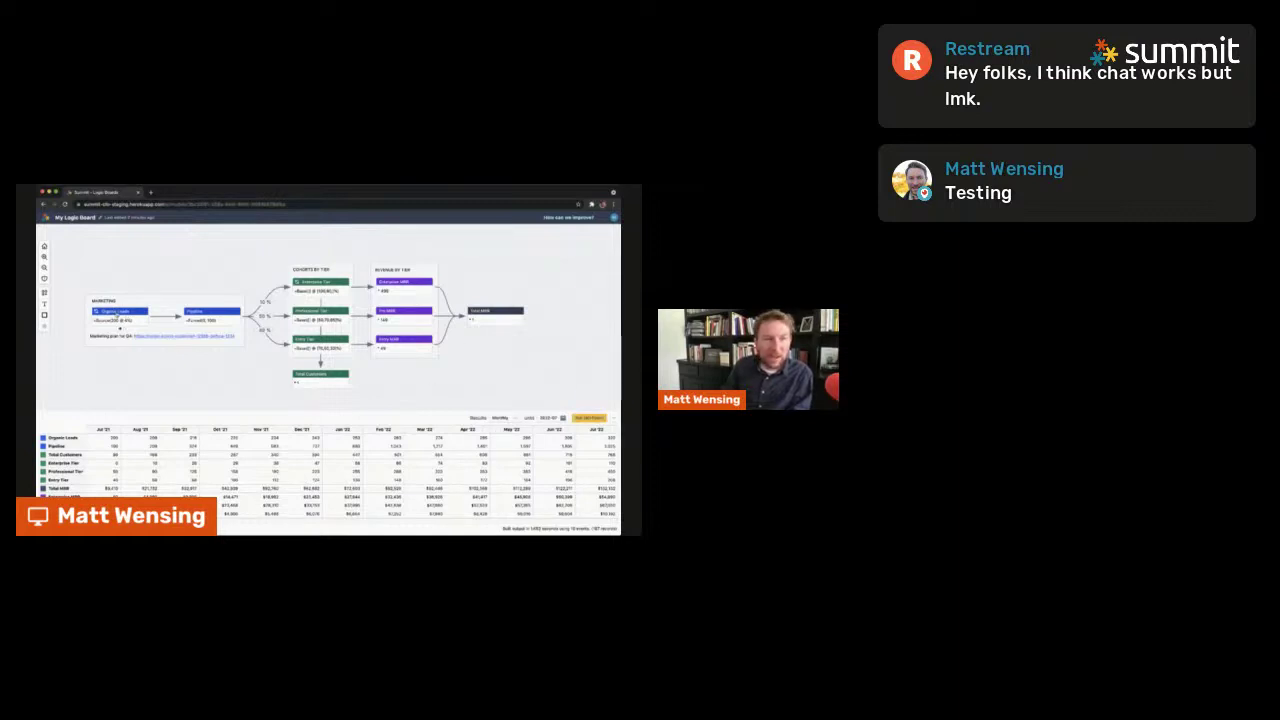
left_click(212, 312)
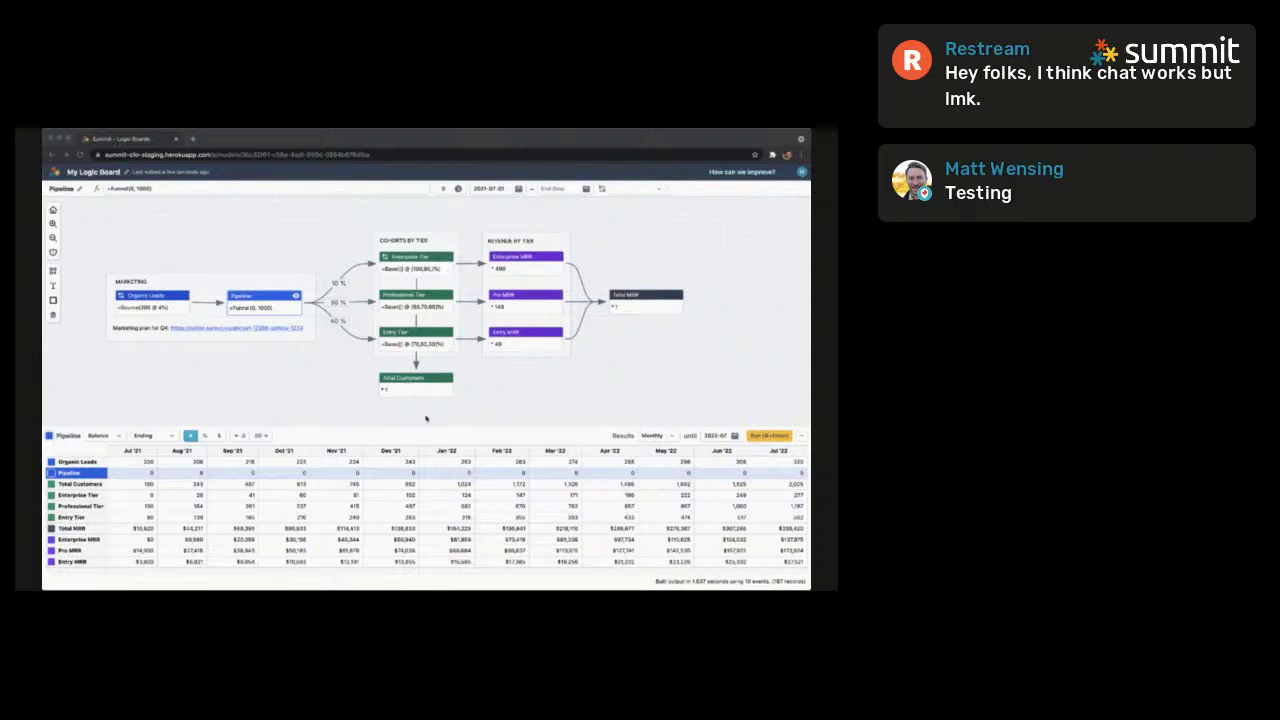
left_click(272, 309)
left_click(262, 358)
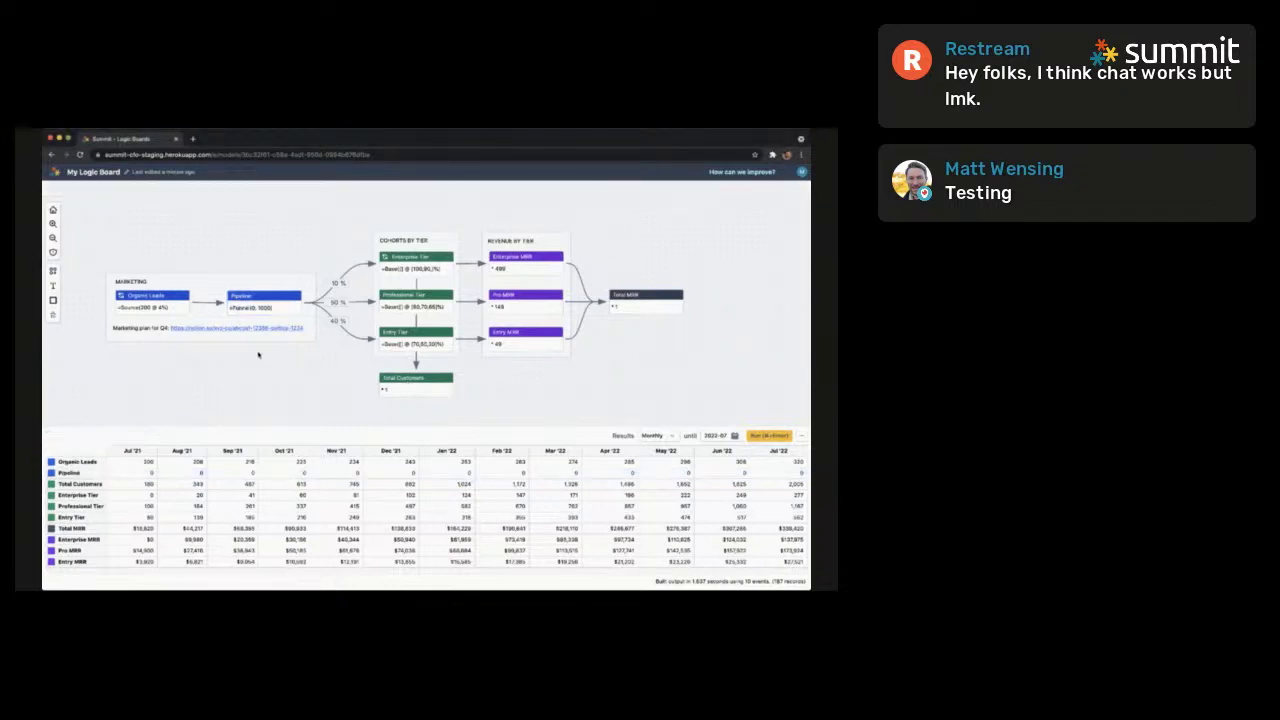
left_click(245, 296)
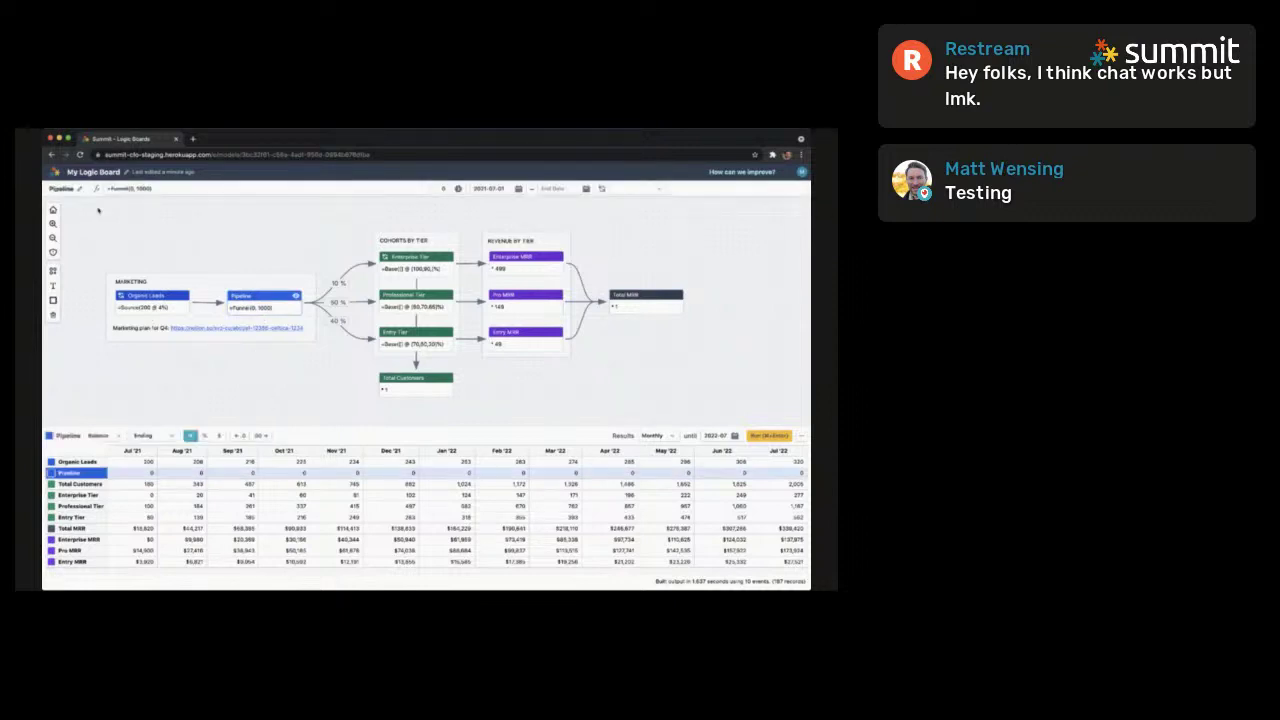
left_click(61, 189)
type("trial")
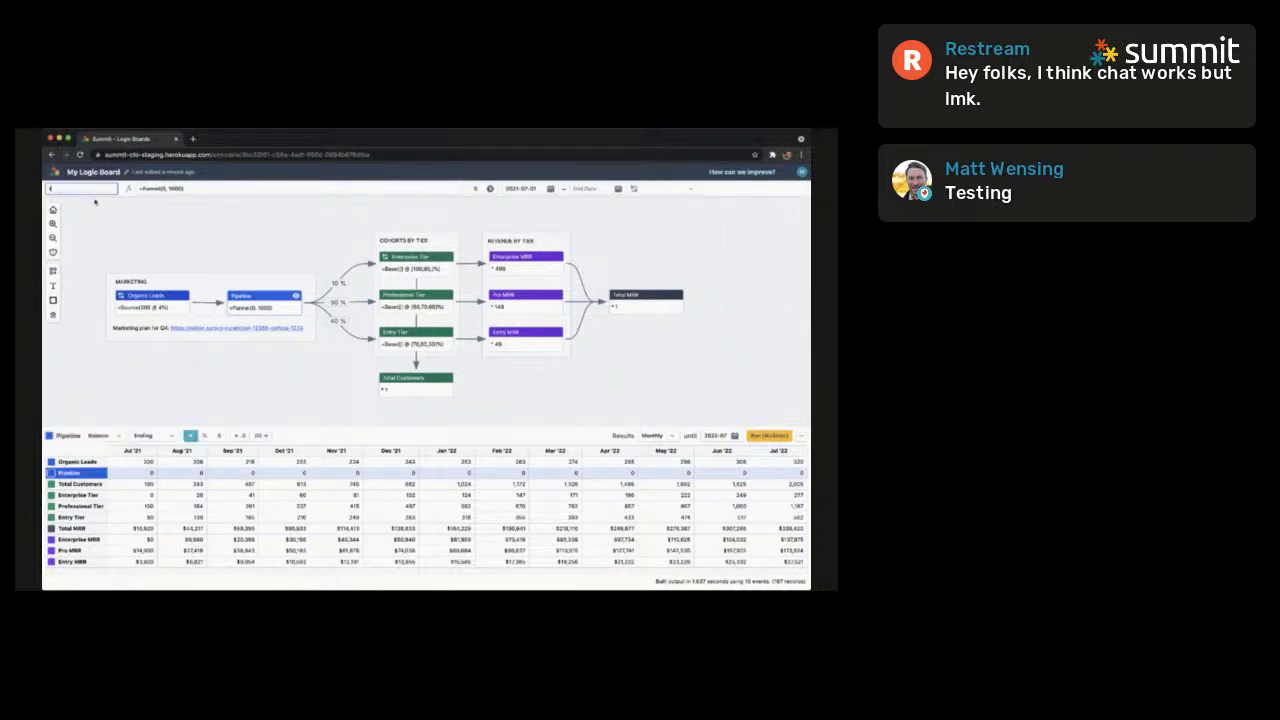
type(" Sales")
key("Escape")
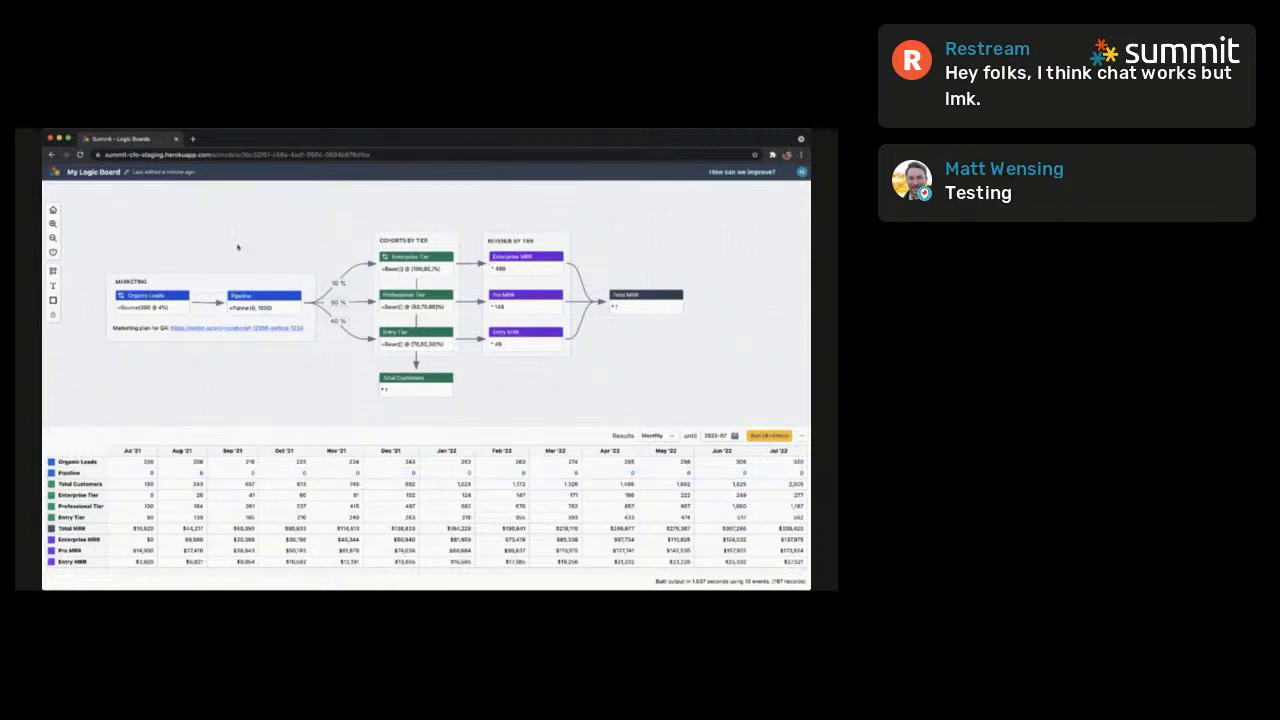
Rename the Pipeline event in the Marketing group as Inside Sales
left_click(265, 306)
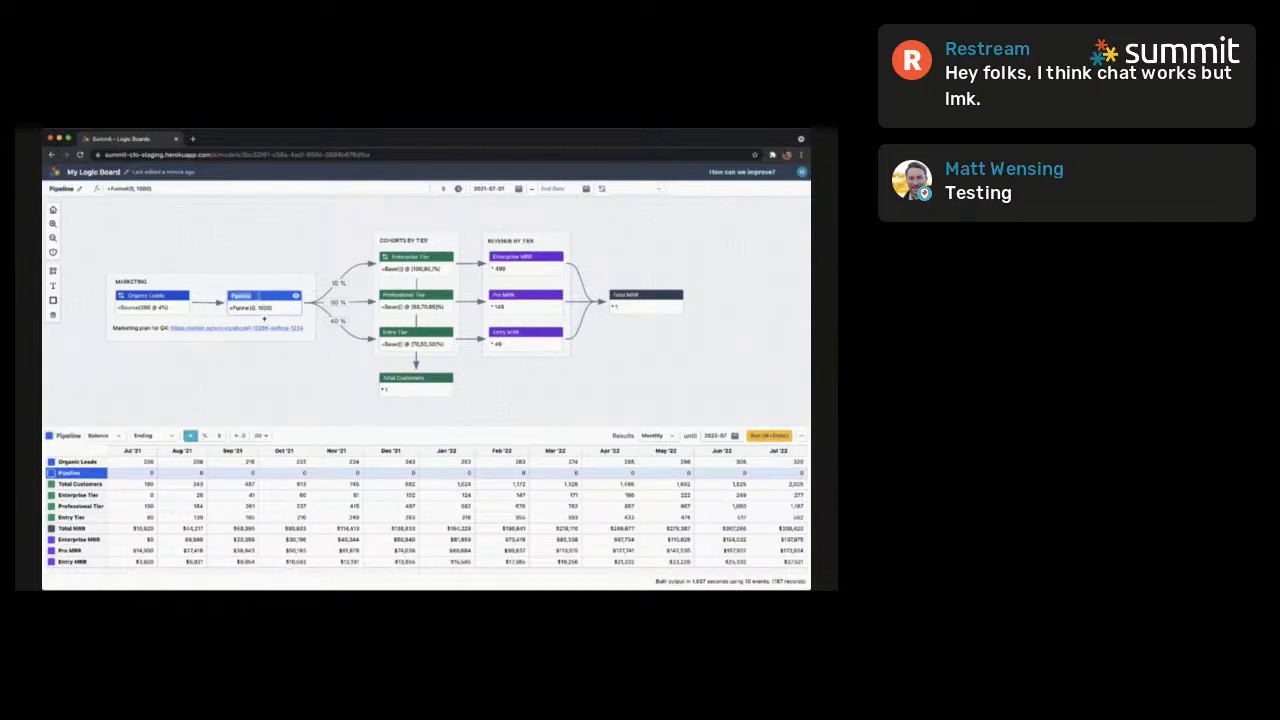
type("Inside Sales")
key("Return")
key("Escape")
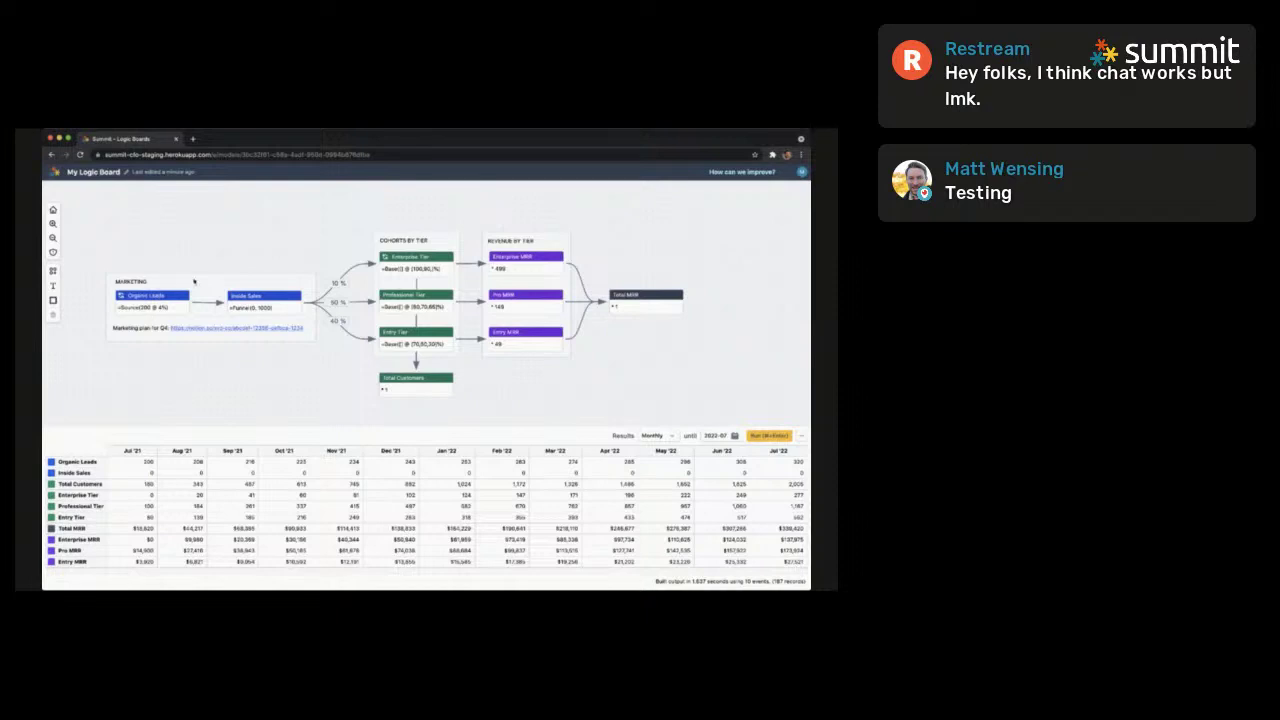
Enlarge the Marketing group box upward around its contents and move the Inside Sales event higher than Organic Leads
left_click_drag(194, 281, 230, 231)
left_click(234, 277)
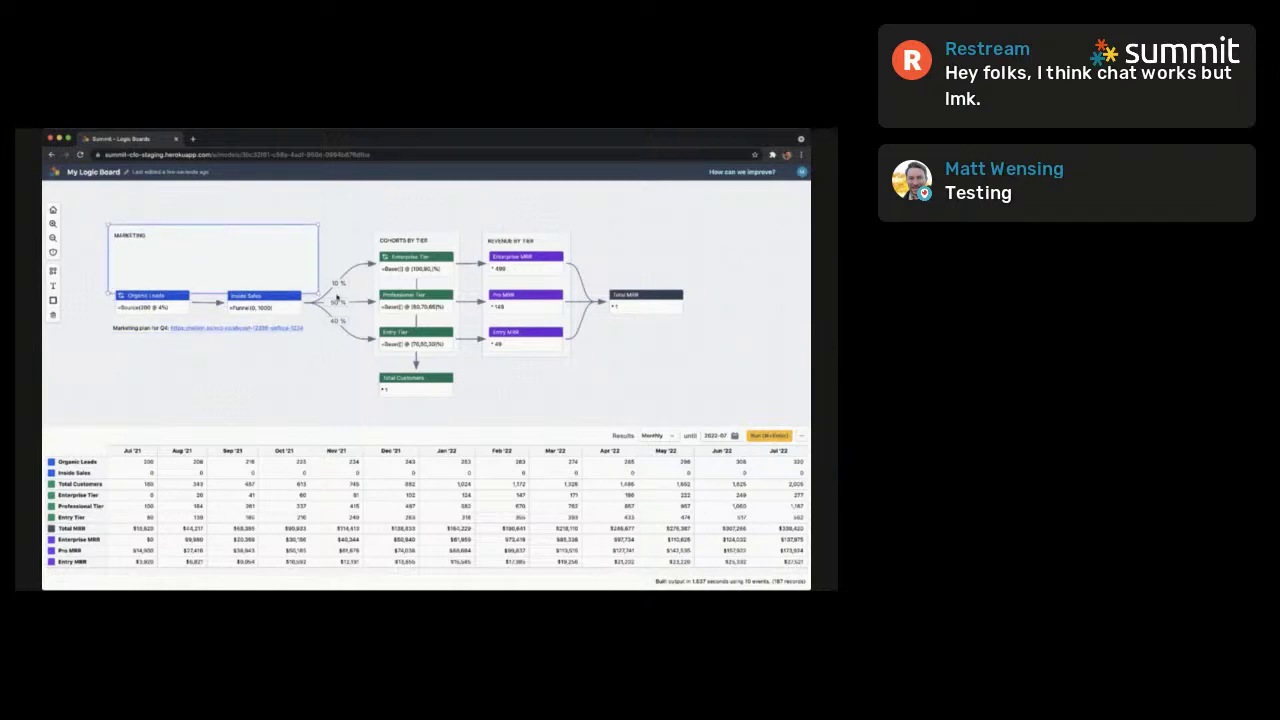
left_click_drag(319, 293, 320, 353)
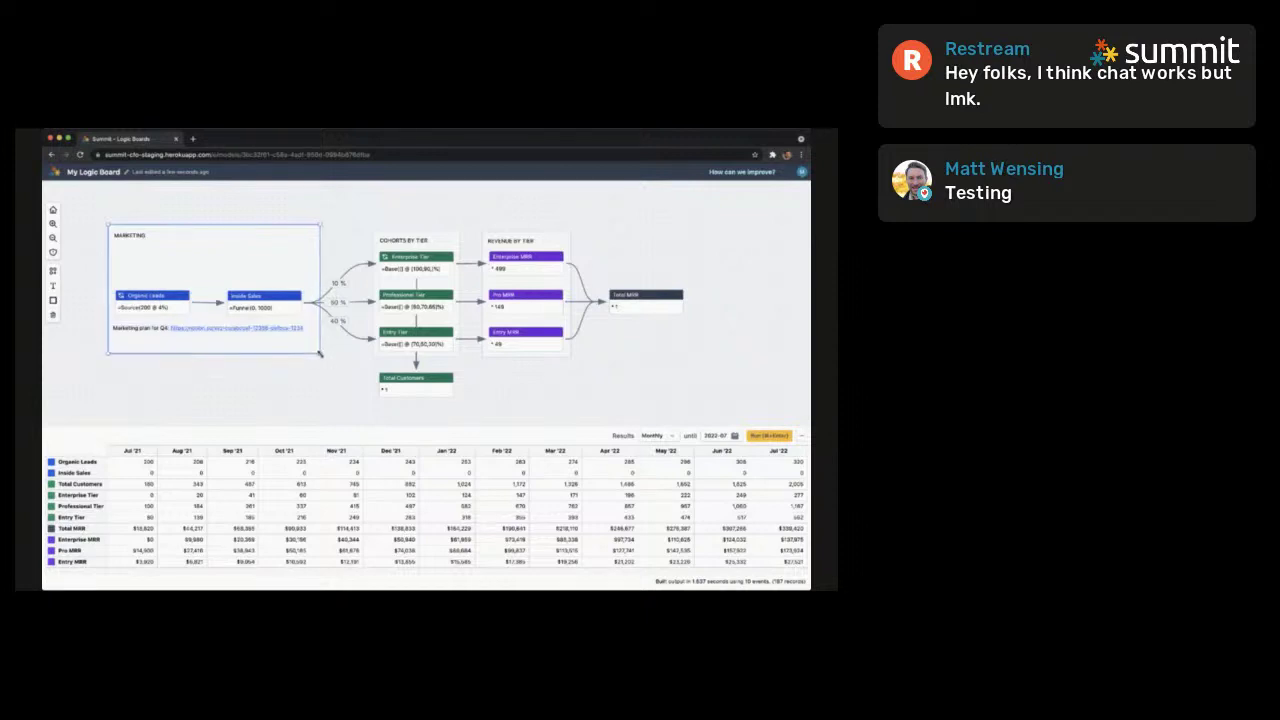
left_click(223, 393)
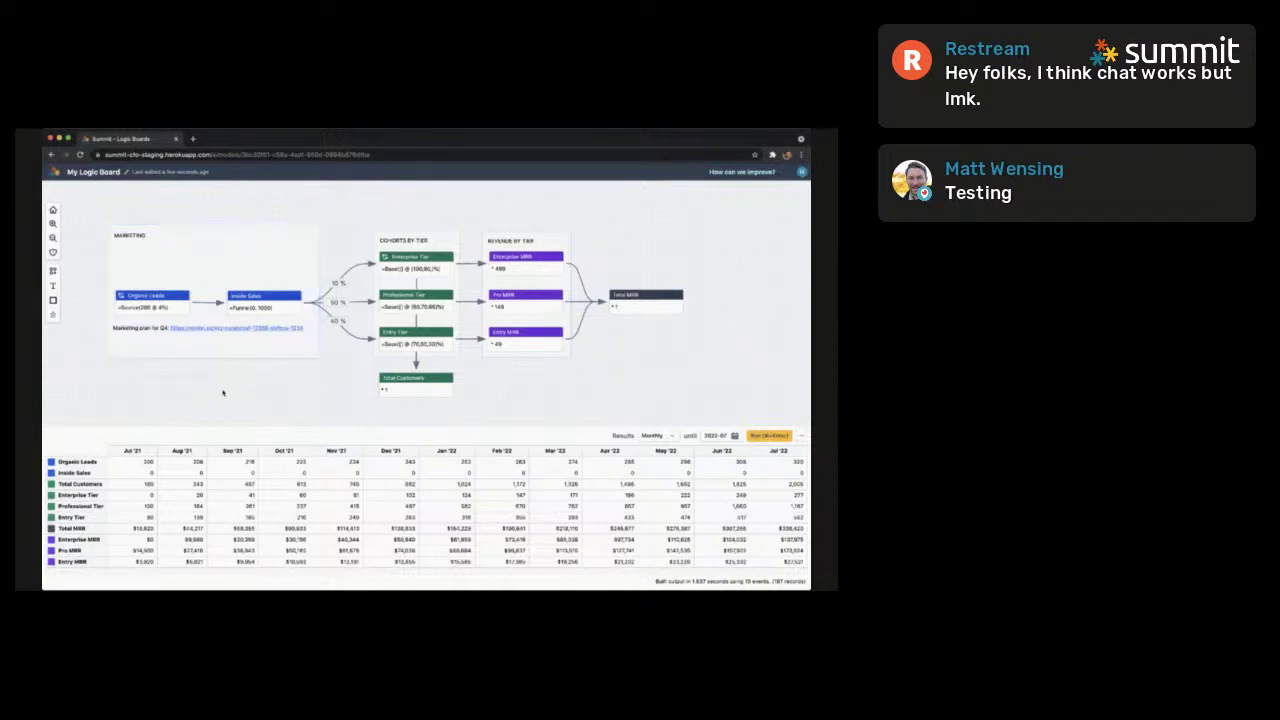
left_click(206, 303)
left_click_drag(262, 297, 251, 250)
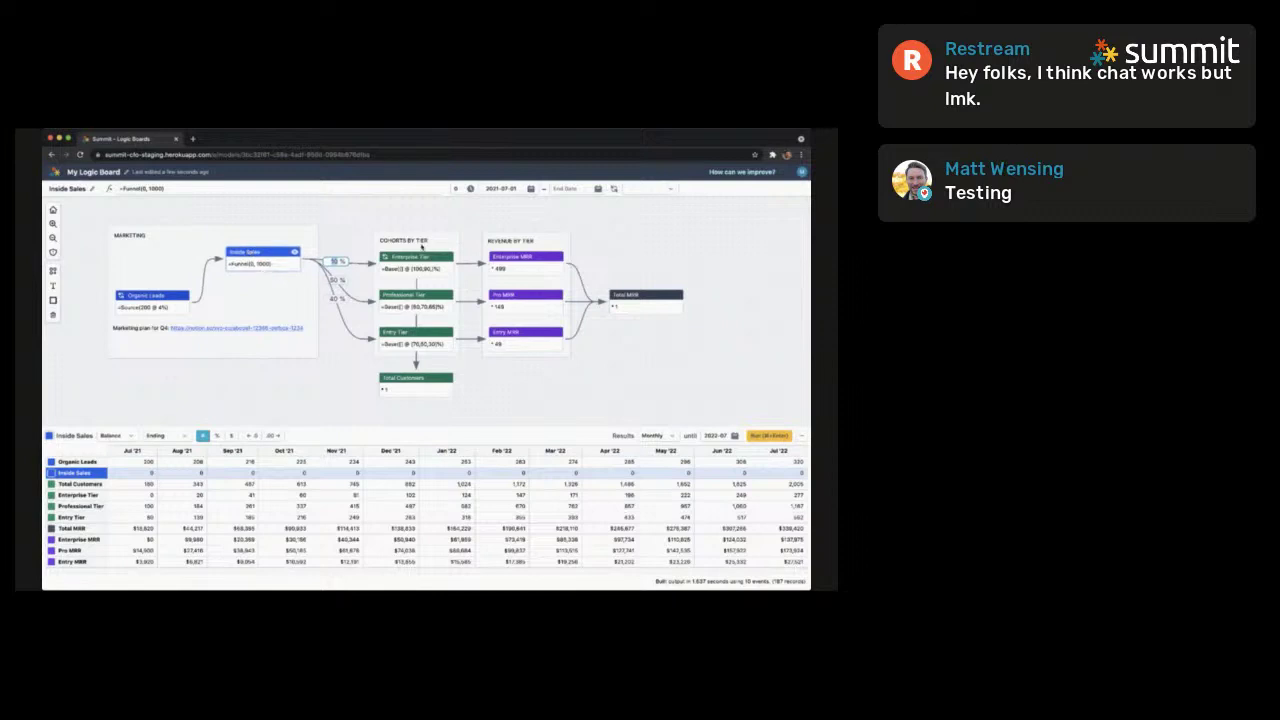
Change the Inside Sales formula to =Funnel(0, 25) and move the Organic Leads event up closer to it
double_click(262, 264)
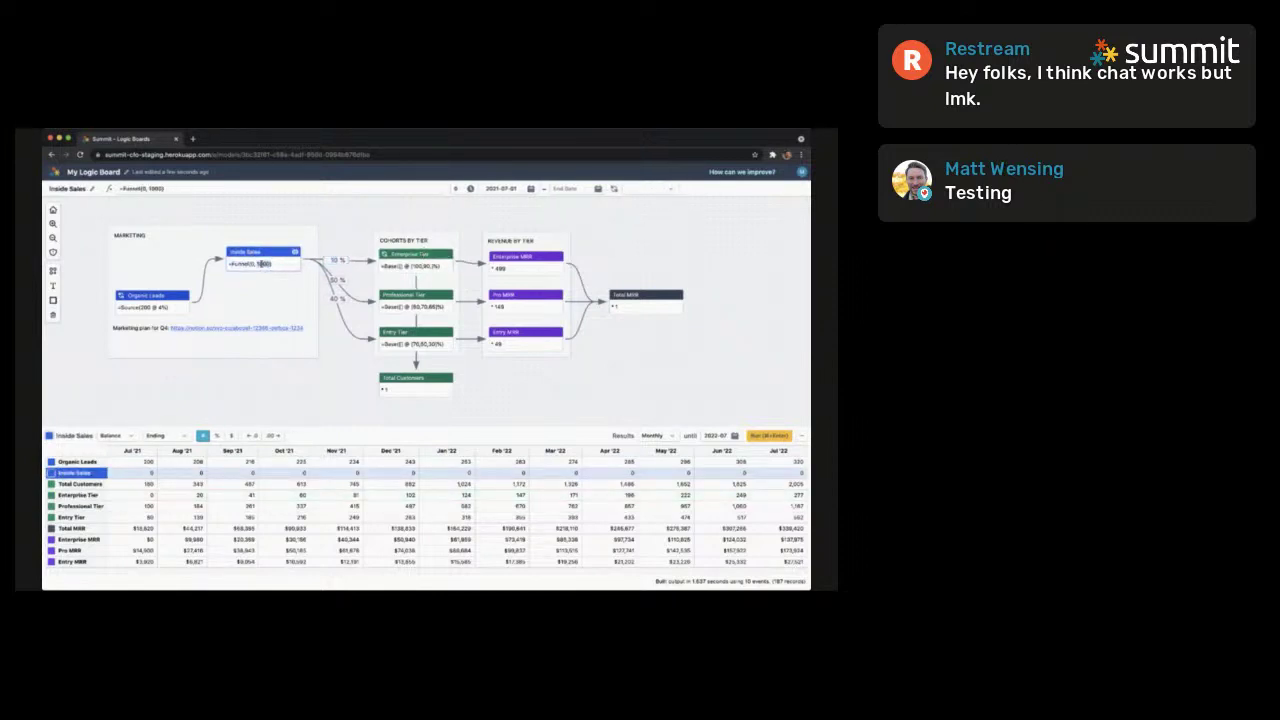
type("25")
key("Return")
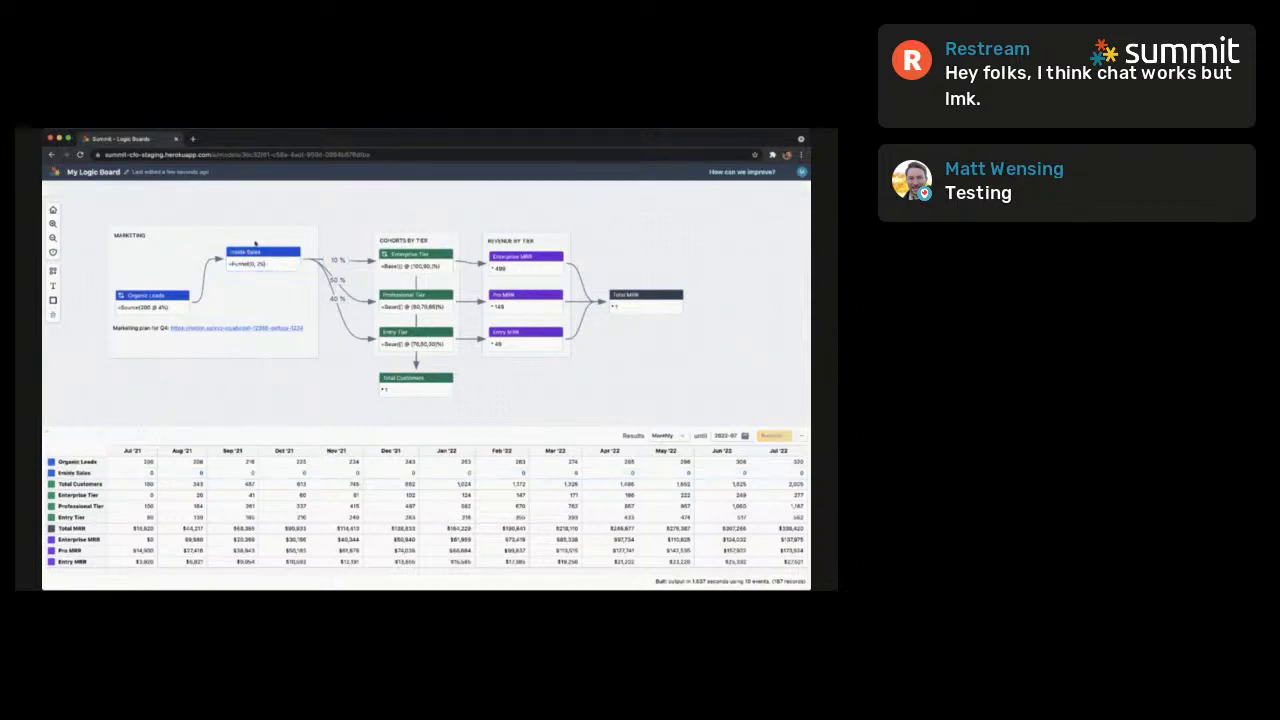
left_click_drag(261, 254, 263, 256)
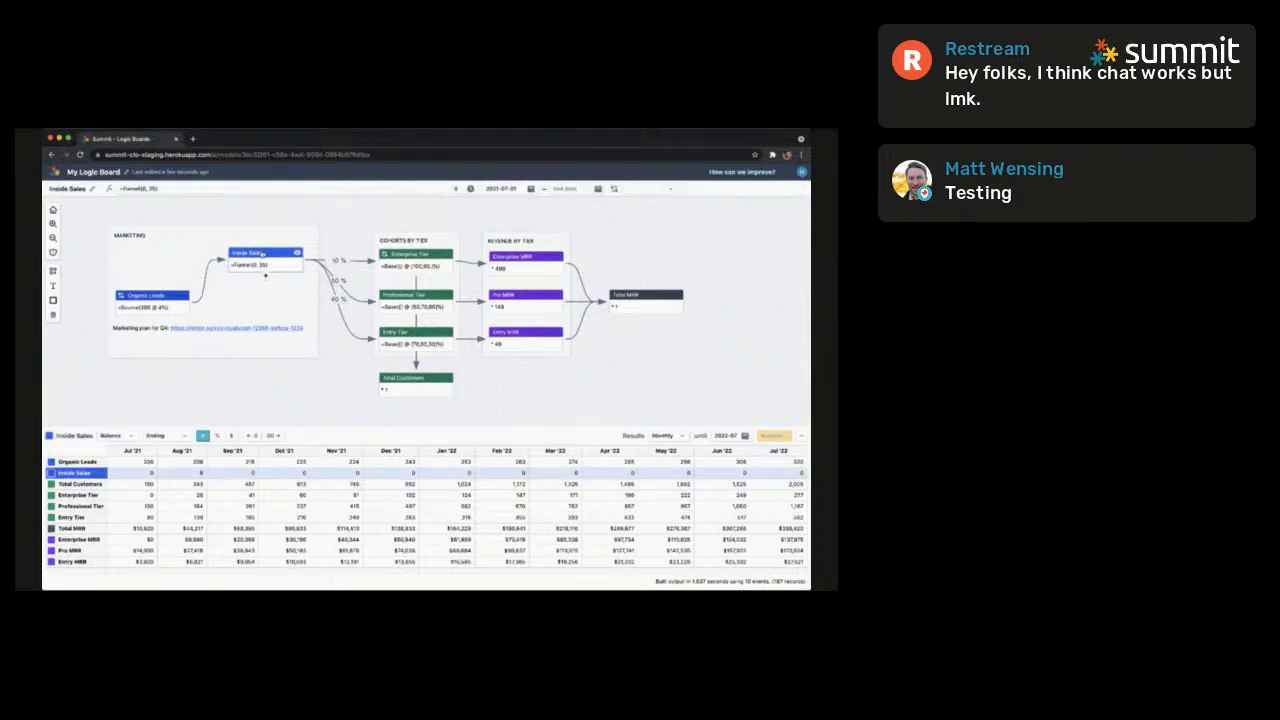
left_click_drag(173, 298, 174, 276)
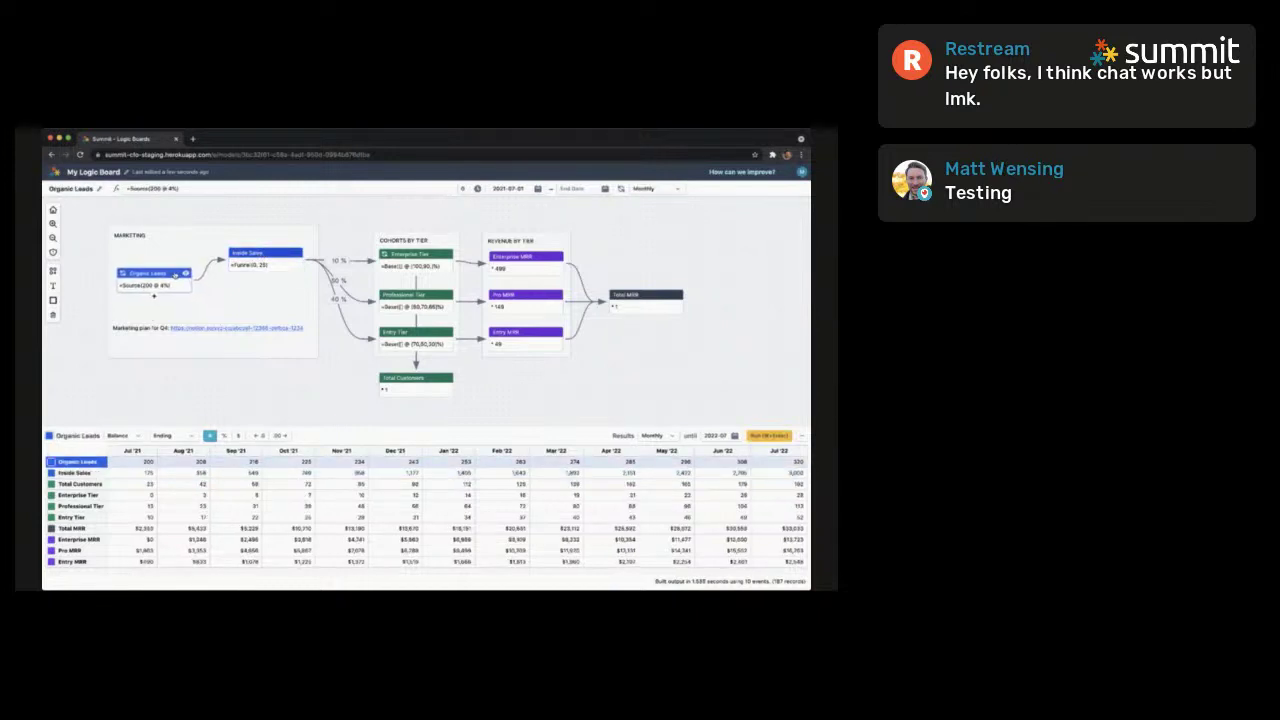
left_click(291, 265)
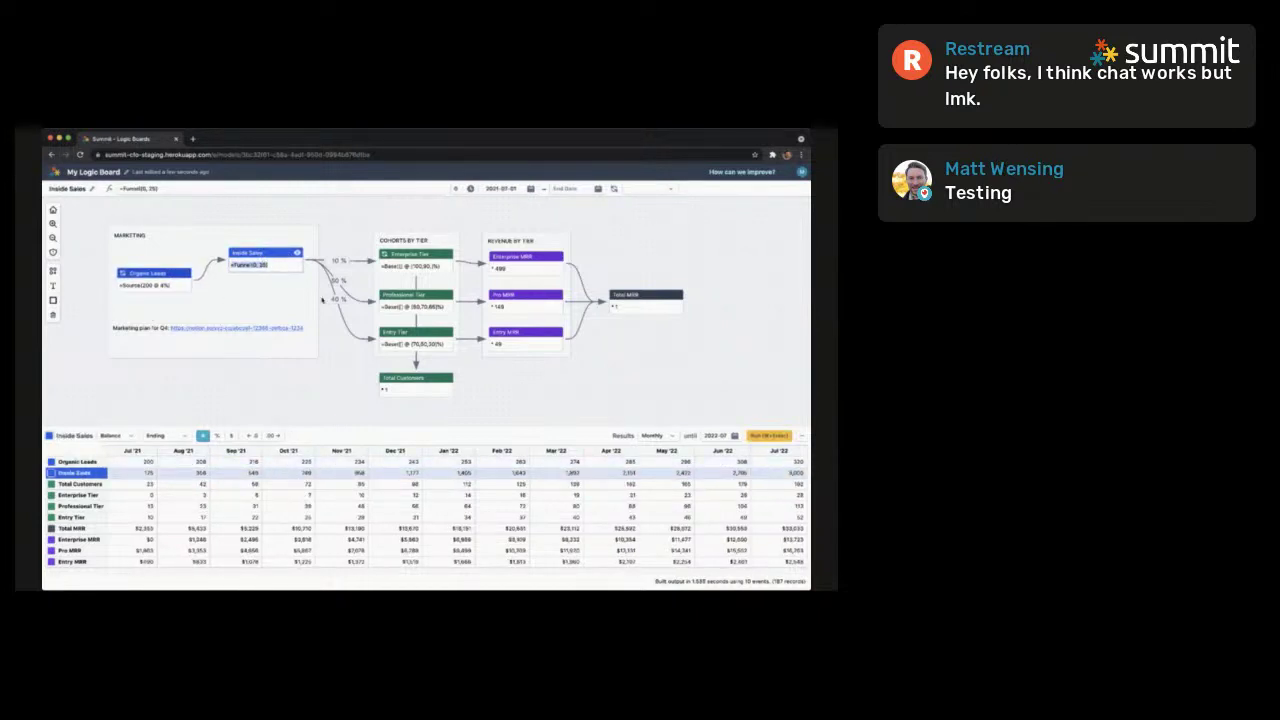
left_click(250, 393)
Add an event named Self-Serve (Stripe) with the formula * 1 and place it below Inside Sales in the Marketing group
double_click(190, 384)
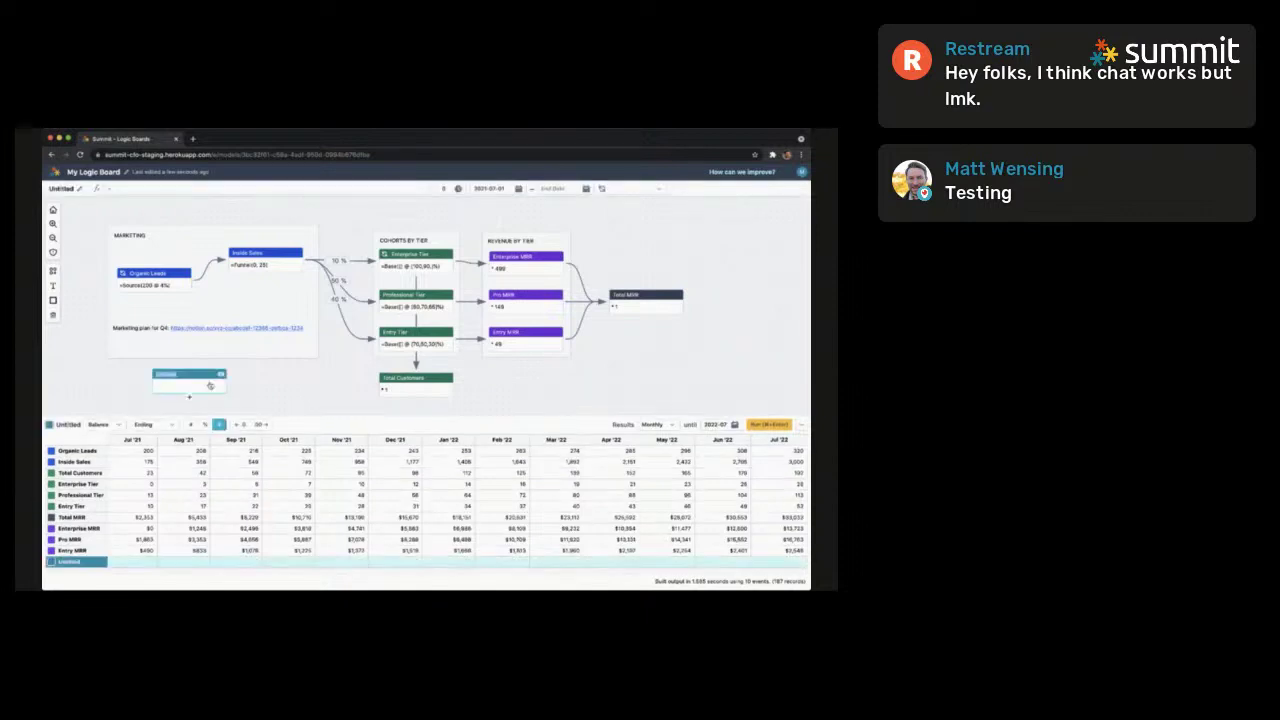
type("Biz Dev")
left_click(209, 384)
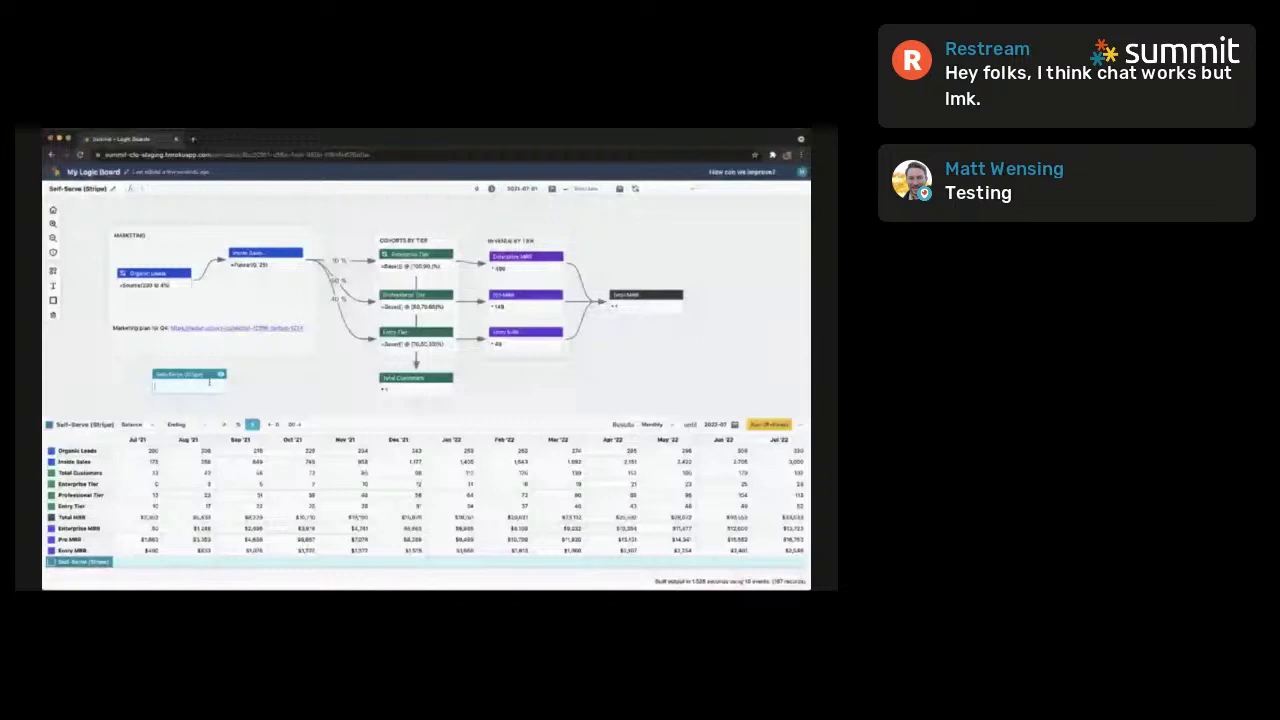
left_click(189, 397)
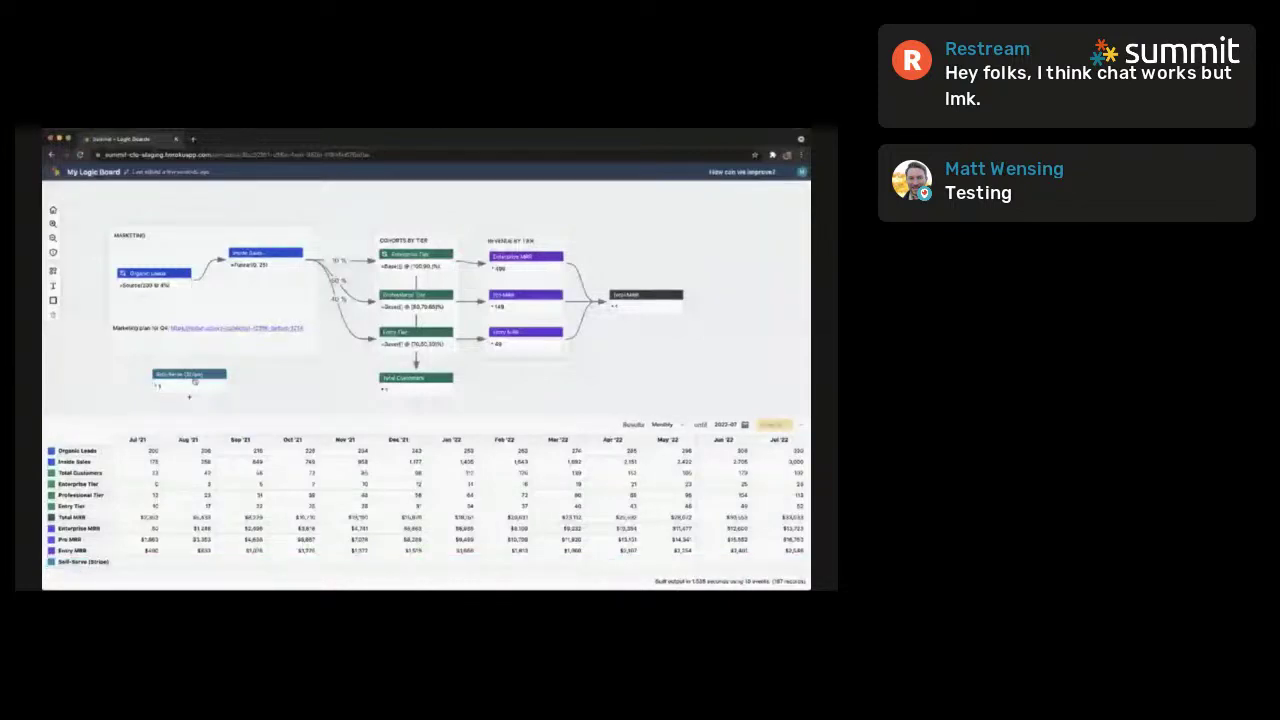
left_click_drag(195, 380, 271, 296)
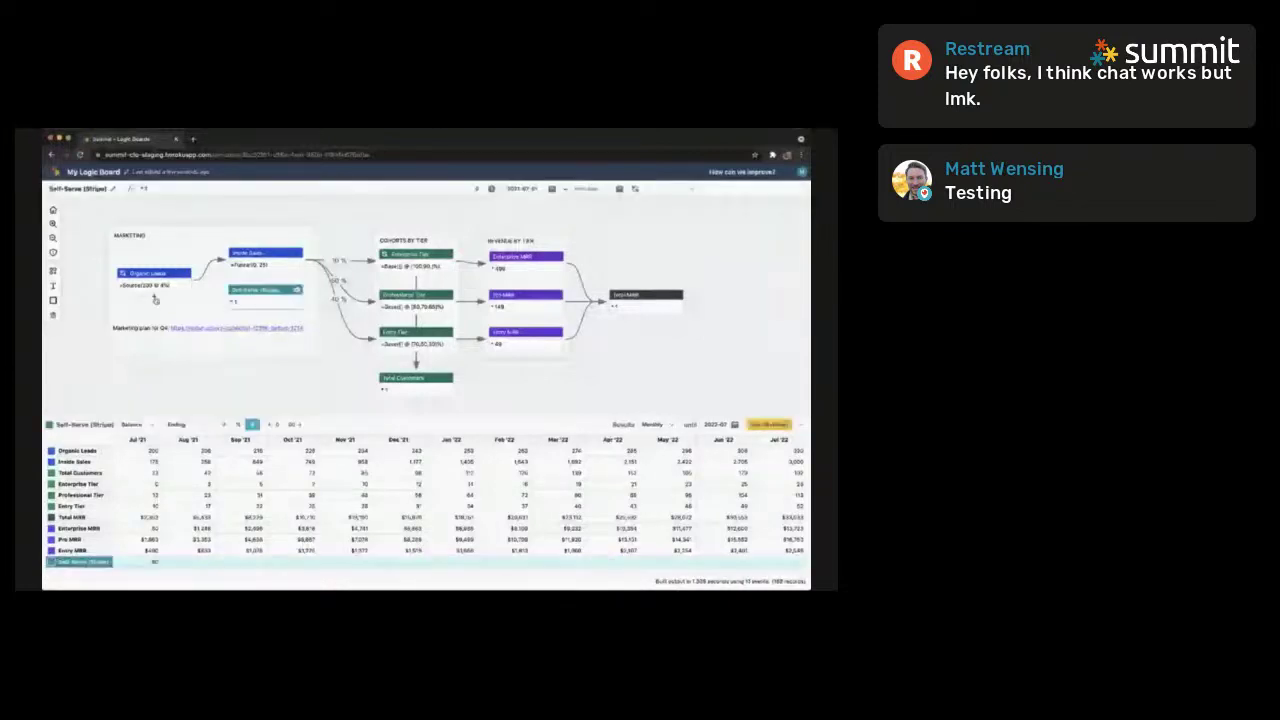
Connect Organic Leads to Self-Serve (Stripe) and split the leads 15% to Inside Sales and 85% to Self-Serve (Stripe)
left_click(155, 292)
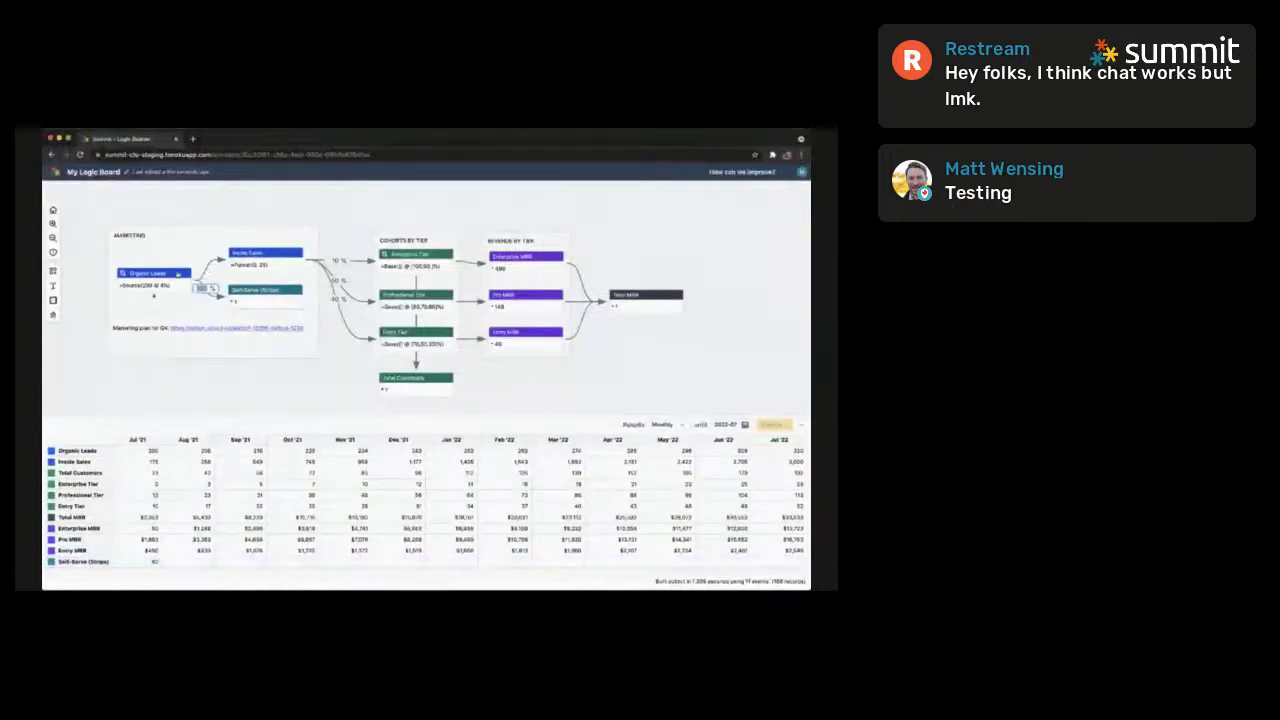
left_click(204, 269)
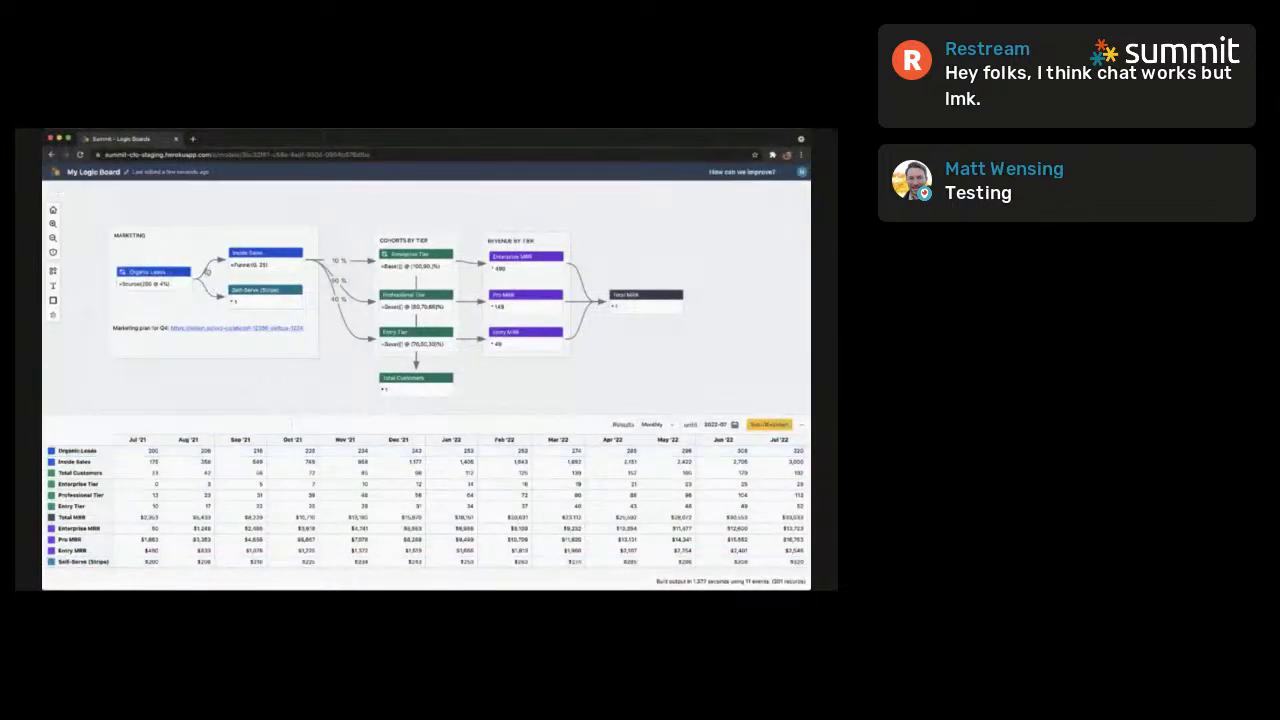
left_click(203, 269)
type("75")
key("super+Return")
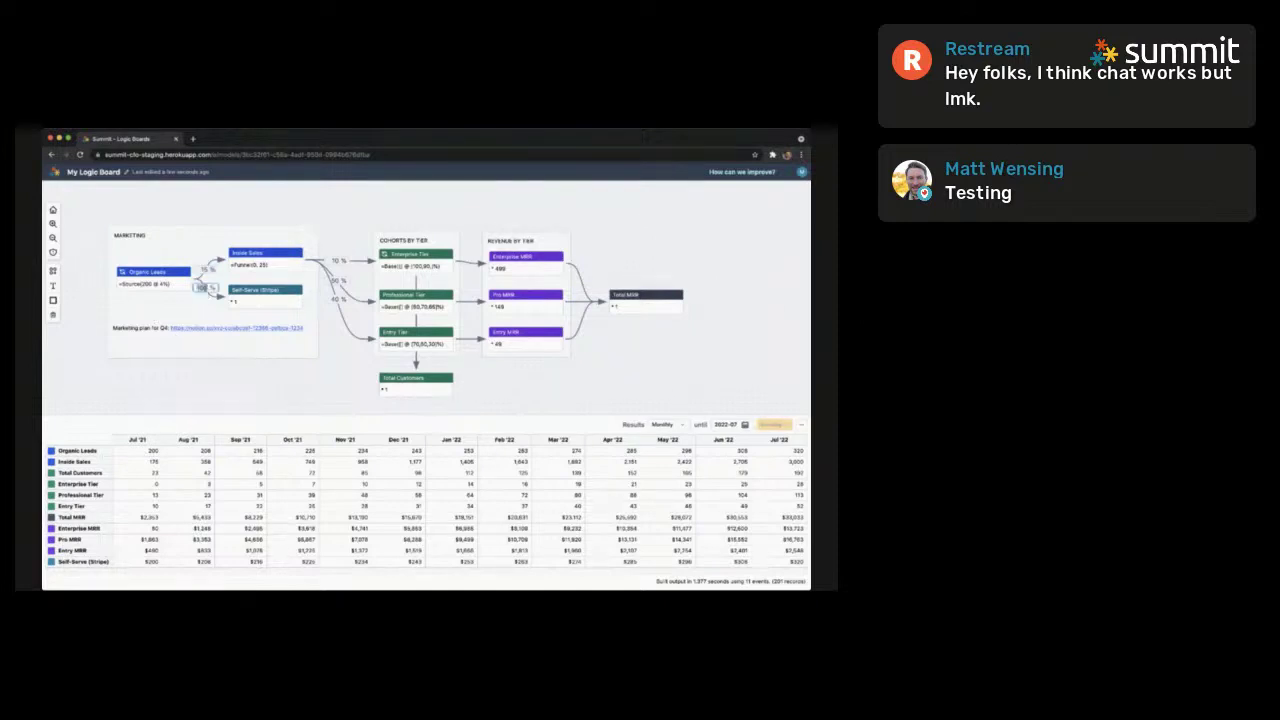
key("super+Return")
Delete the Inside Sales event along with its connections to the cohort tiers
left_click(288, 265)
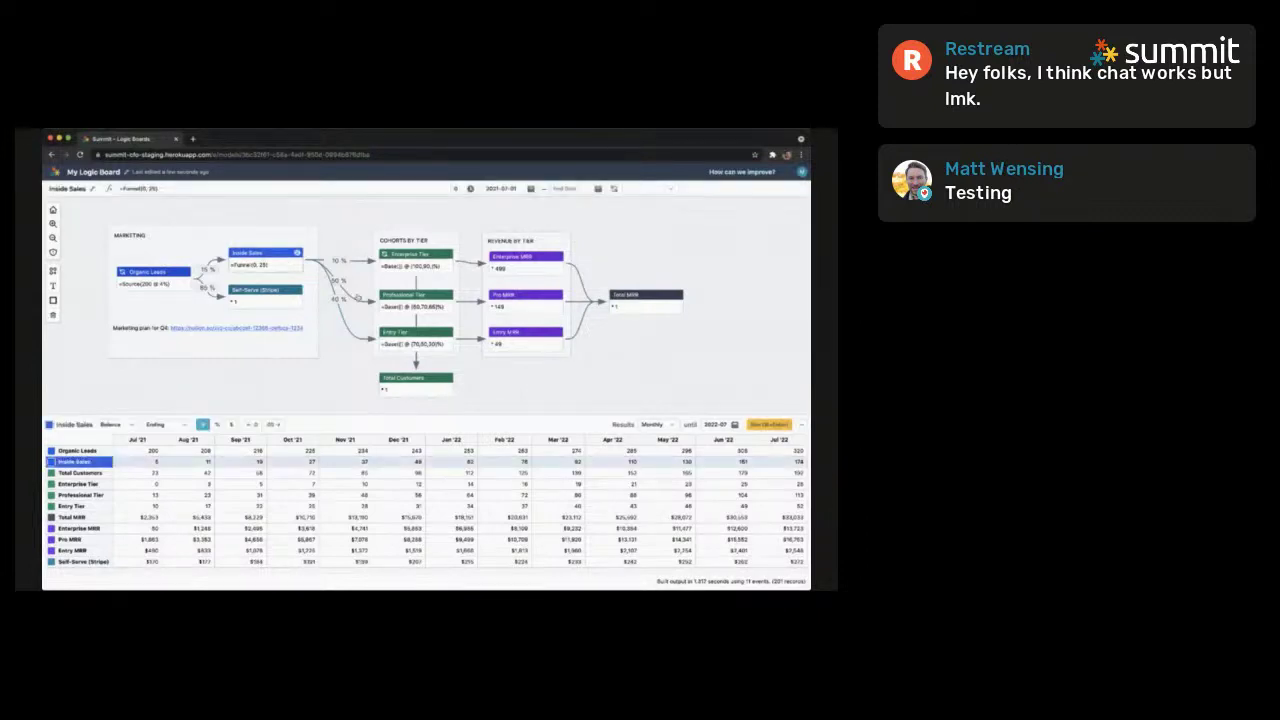
left_click(353, 300)
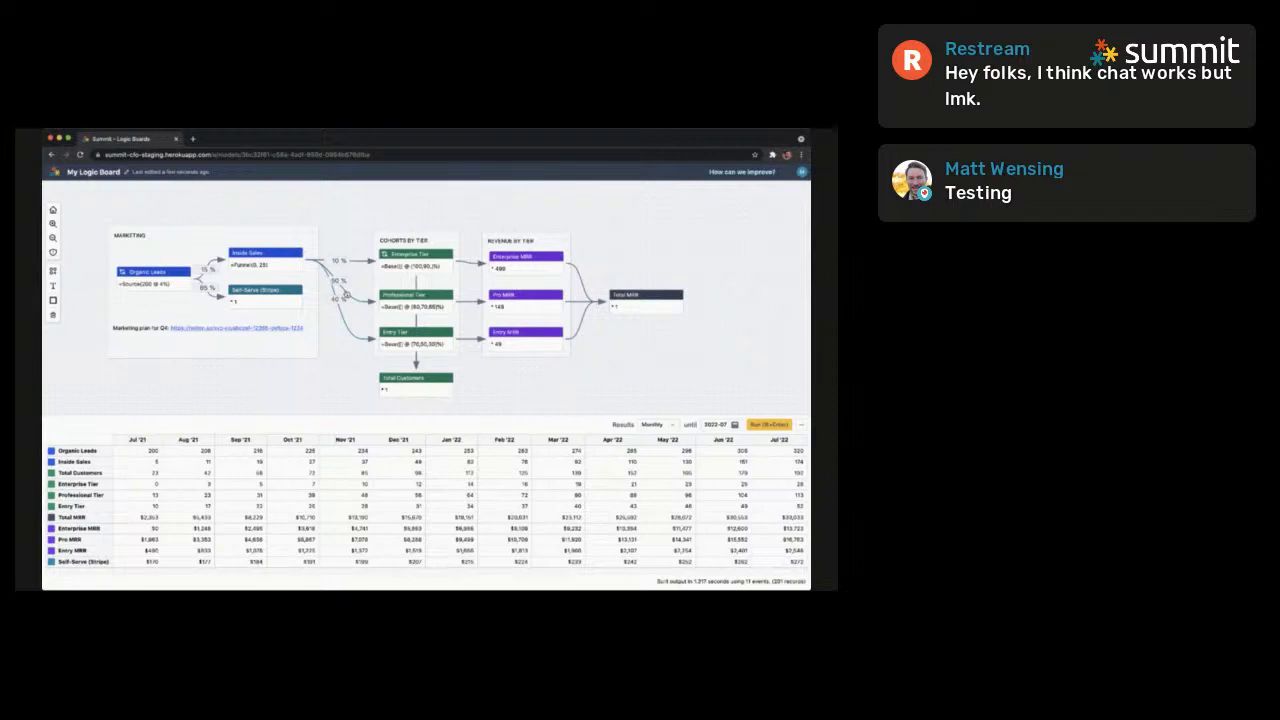
left_click(278, 260)
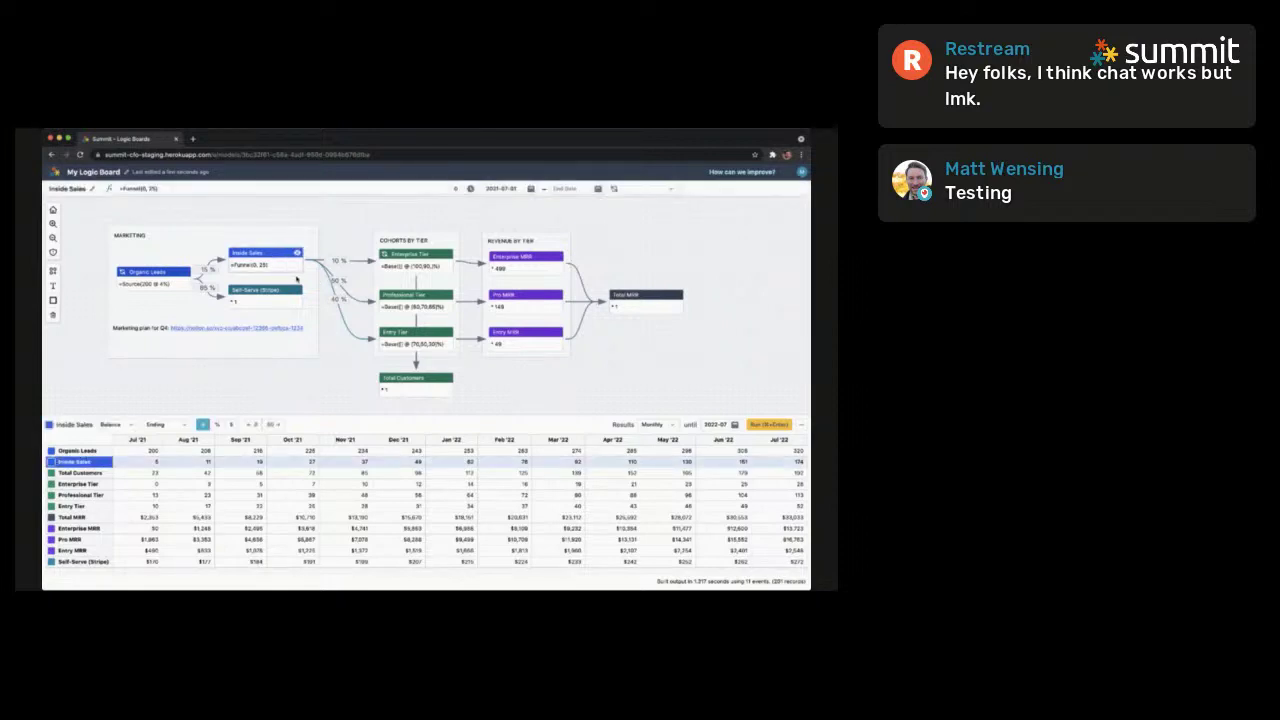
key("BackSpace")
Add a new event above Self-Serve (Stripe) in the Marketing group with the formula =Funnel(0, 25)
double_click(252, 199)
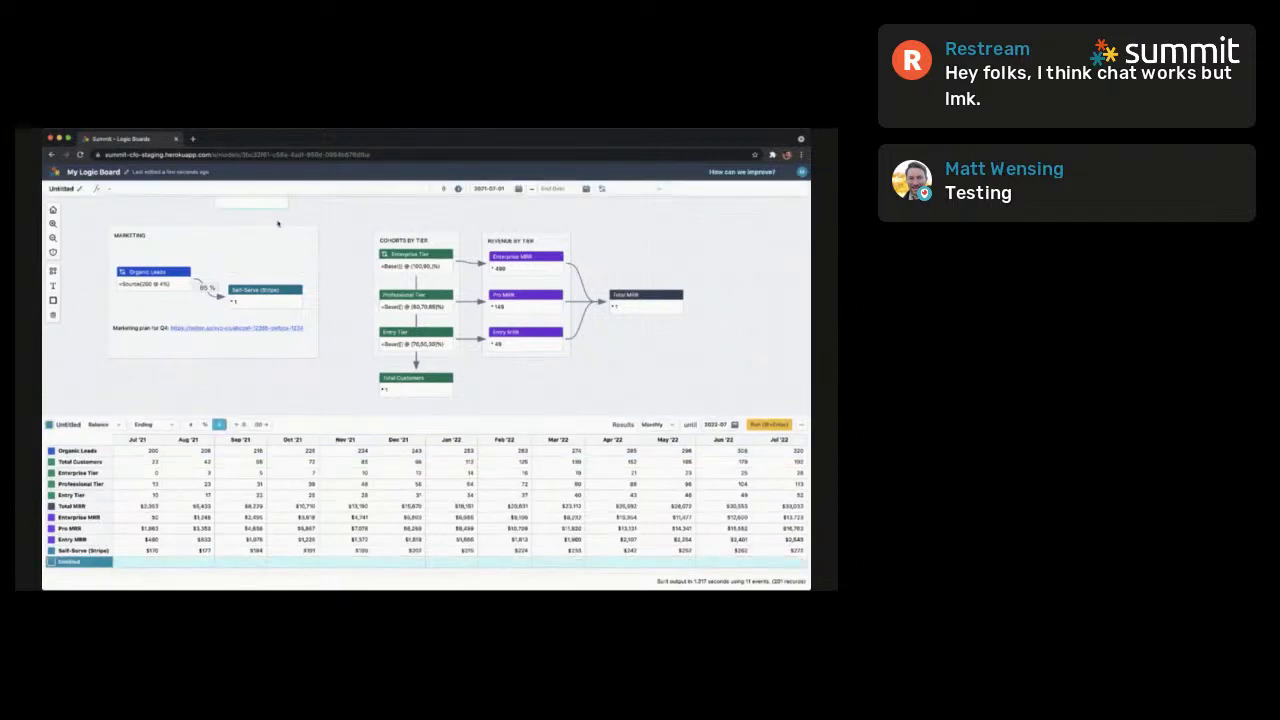
left_click_drag(343, 222, 347, 252)
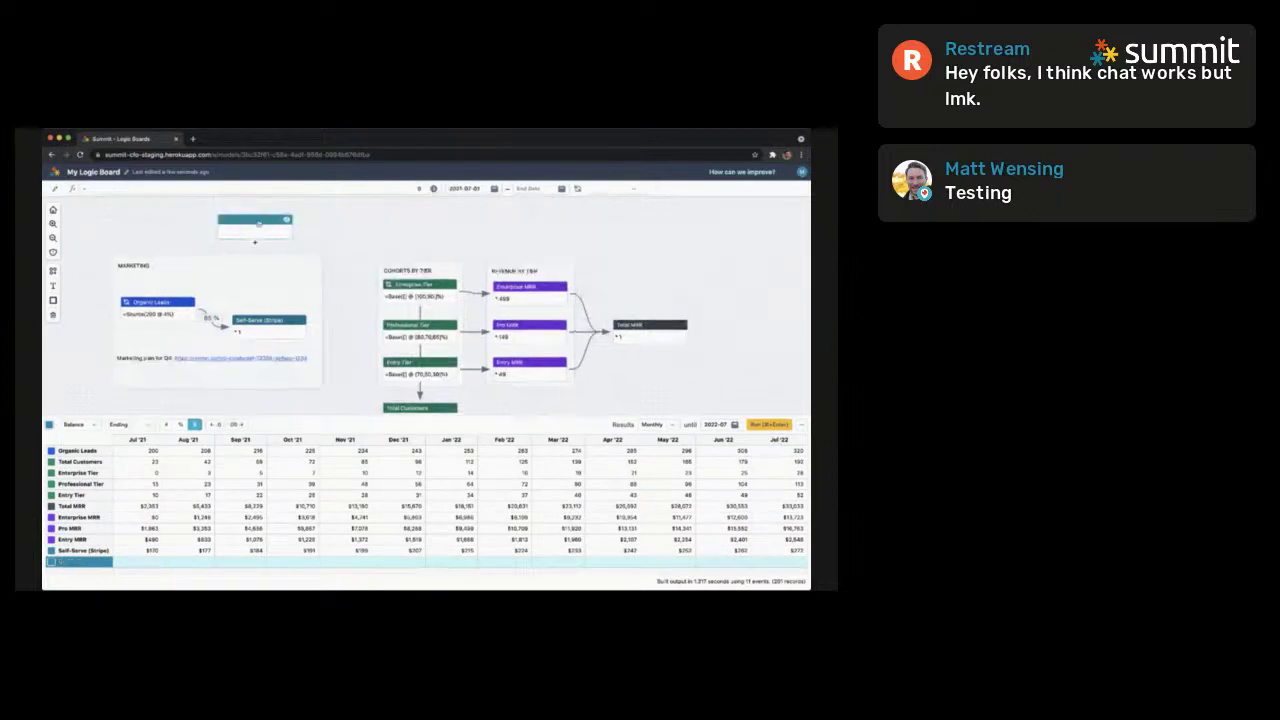
left_click_drag(260, 222, 272, 281)
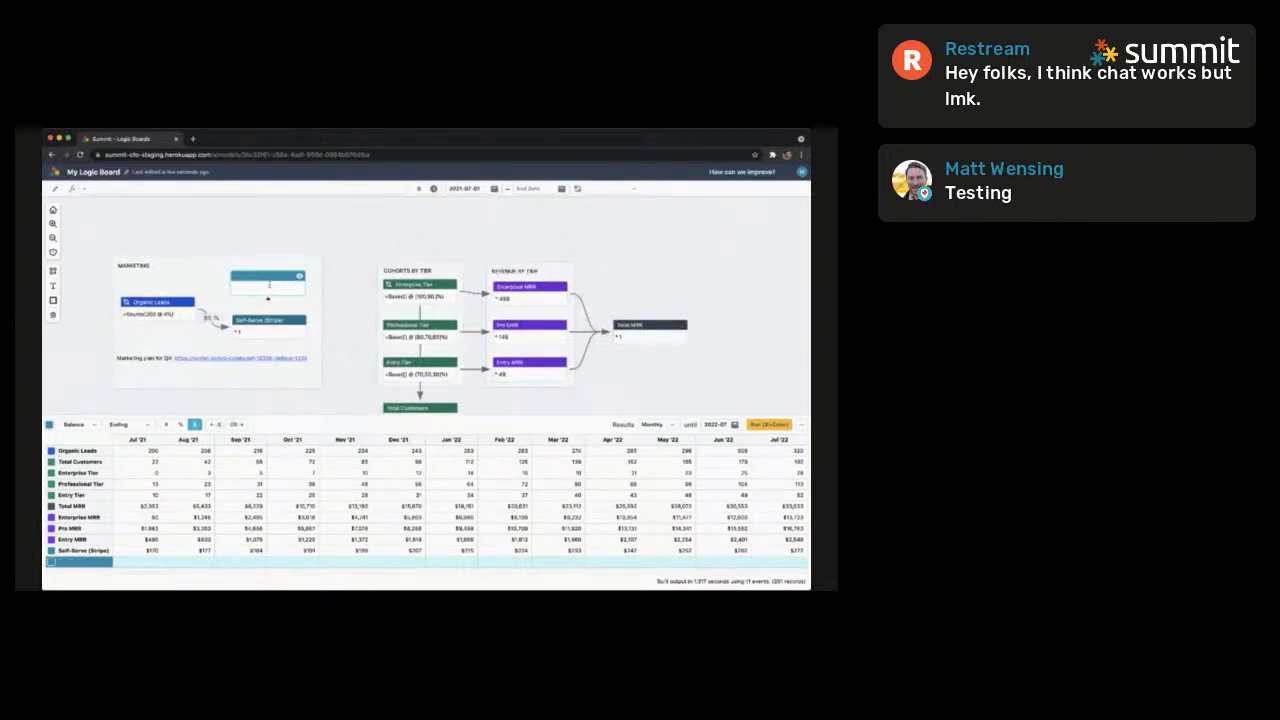
type("=")
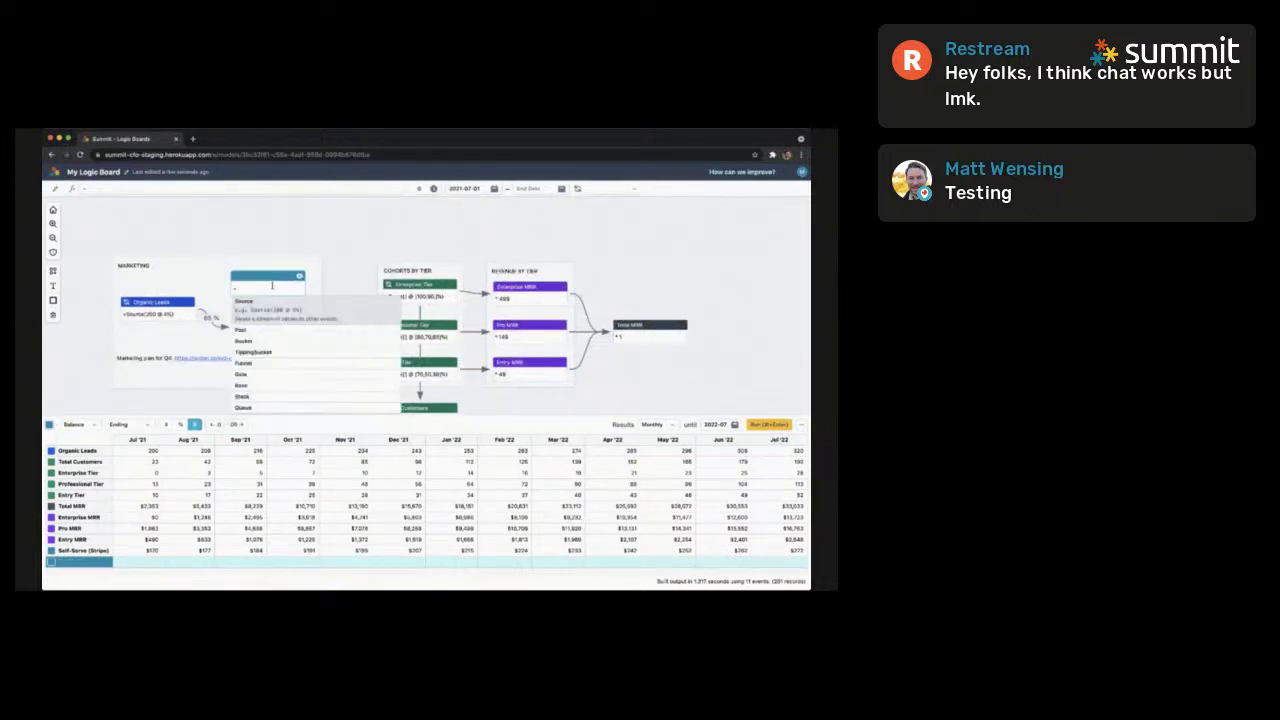
type("Funnel(0")
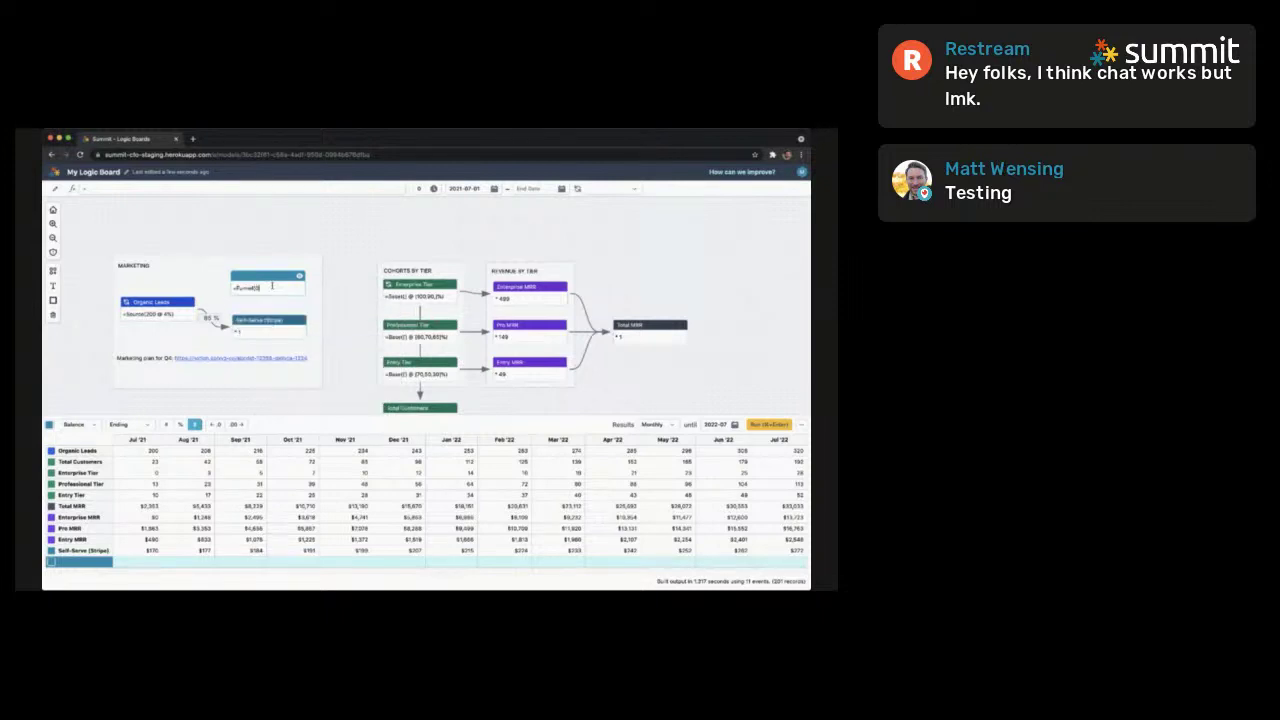
type(", 25)")
key("Return")
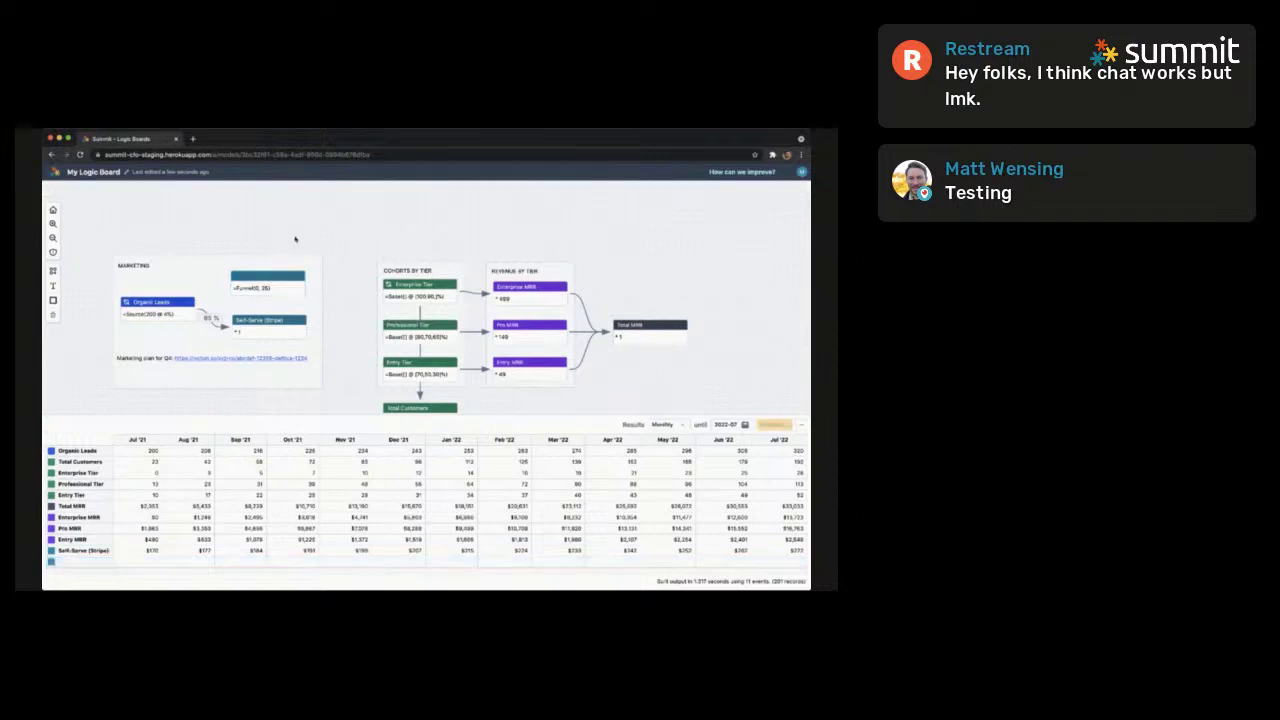
Connect Organic Leads to the new funnel event with a 15% share and name that event Inside Sales
left_click(282, 277)
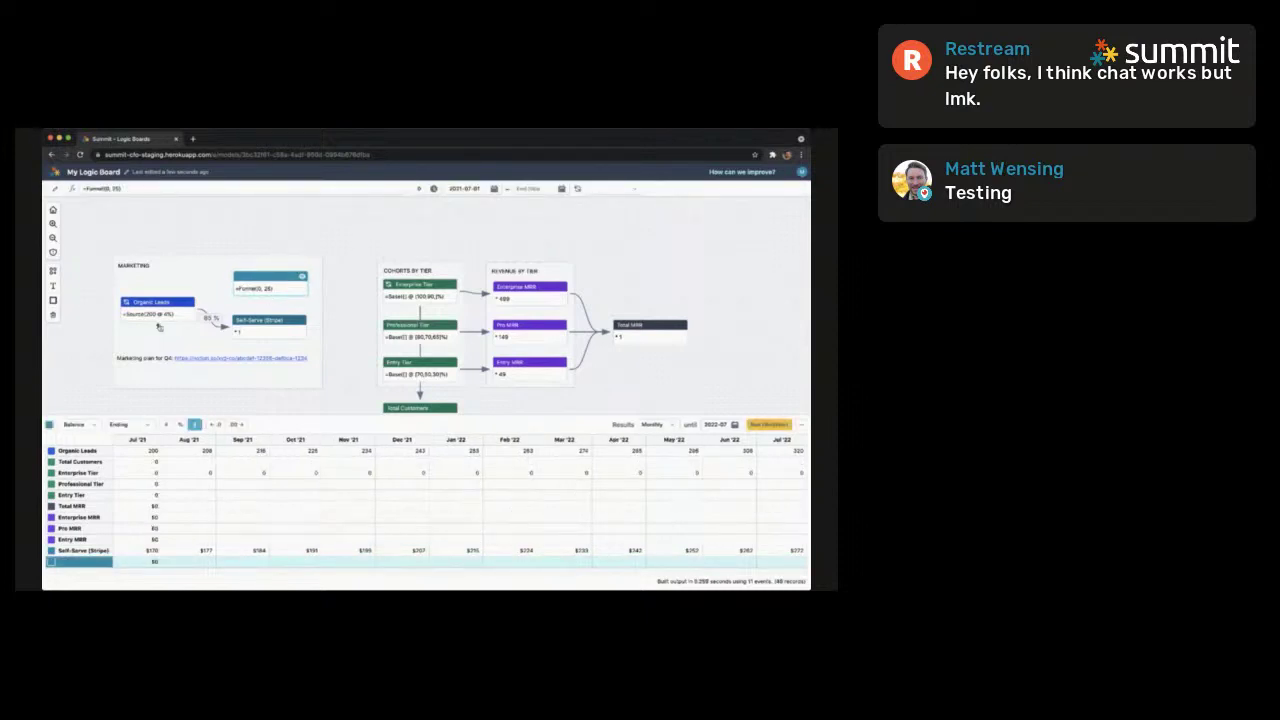
left_click_drag(157, 325, 271, 283)
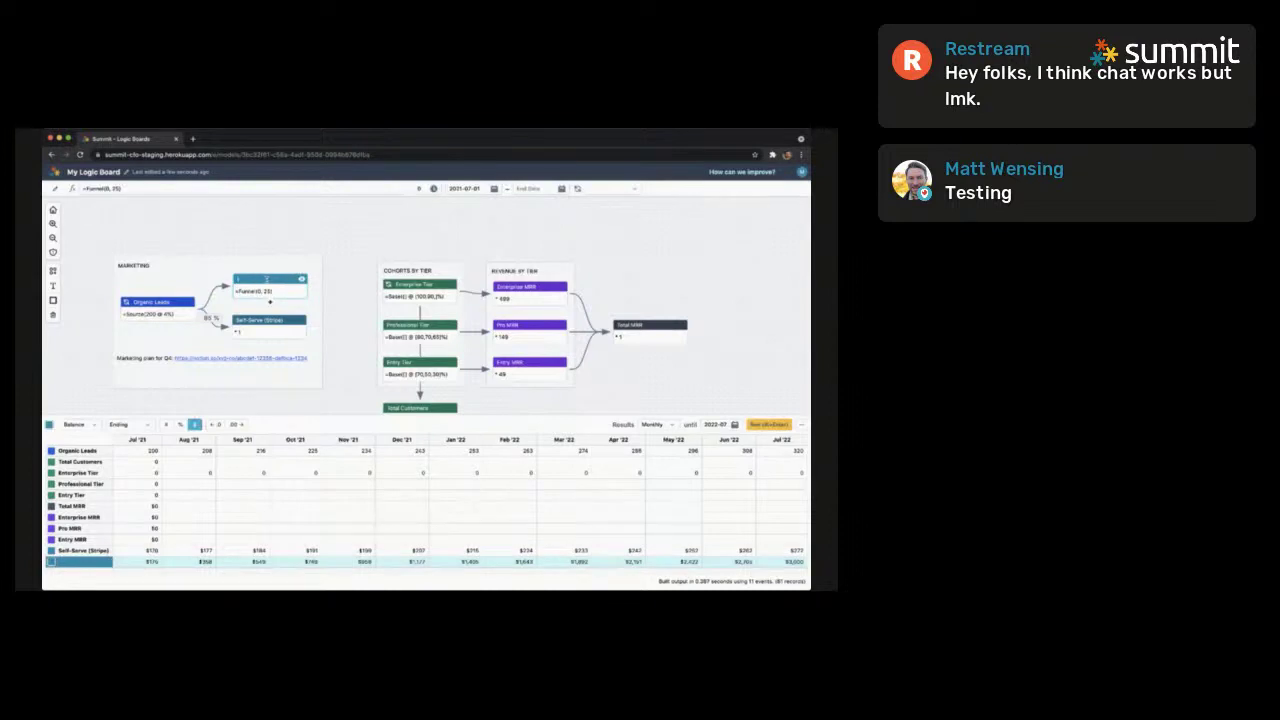
left_click(267, 280)
type("Invoi")
left_click(213, 302)
type("15")
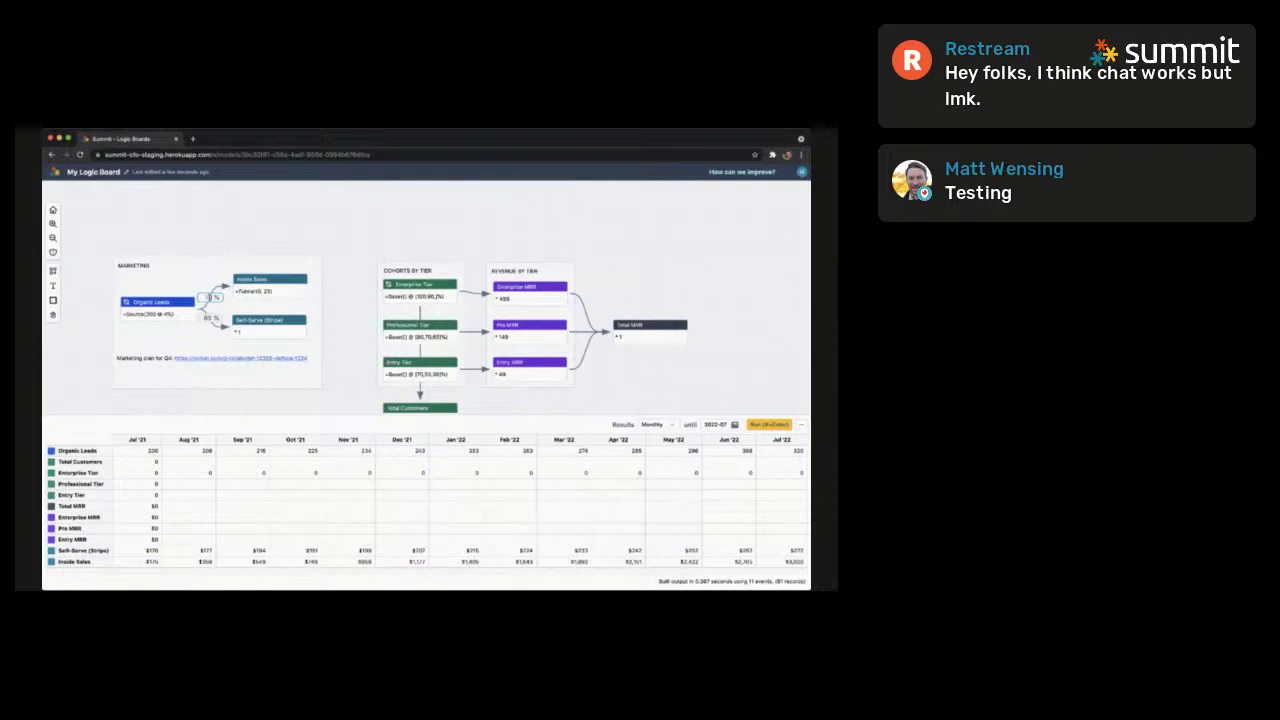
Connect Inside Sales to Enterprise Tier and set the share on that connection to 30%
left_click(211, 242)
left_click(266, 328)
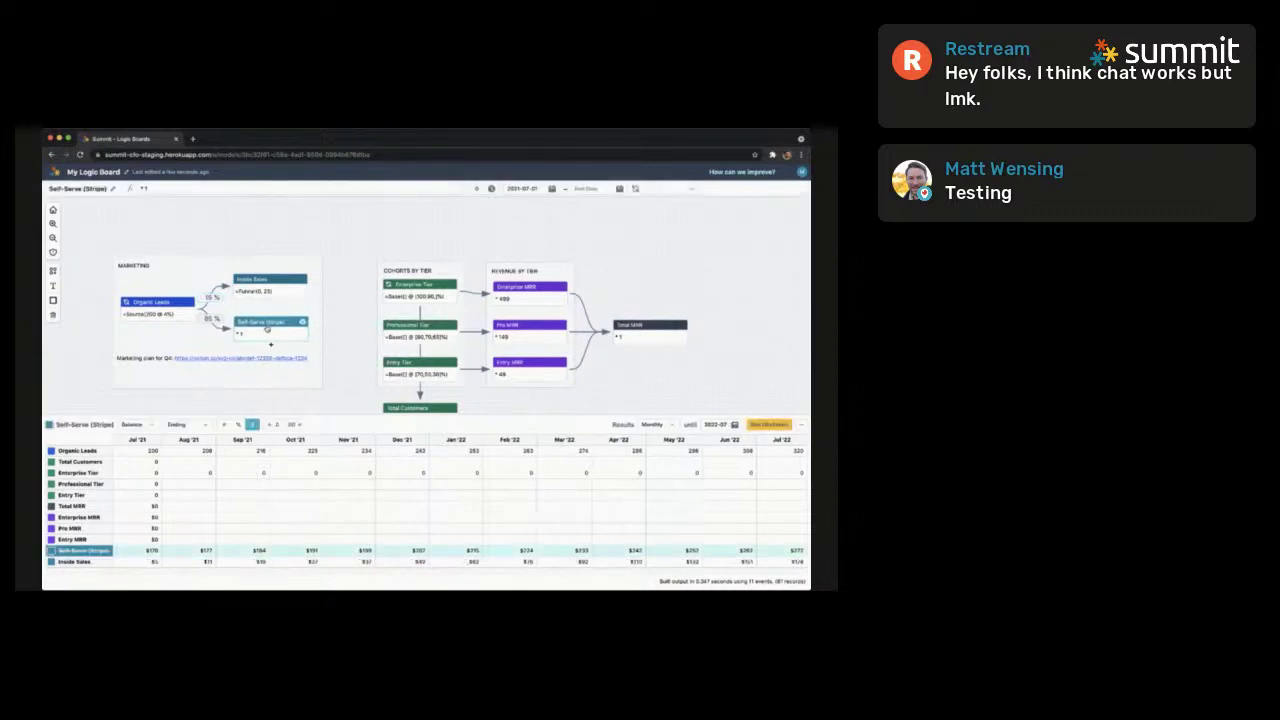
left_click(278, 280)
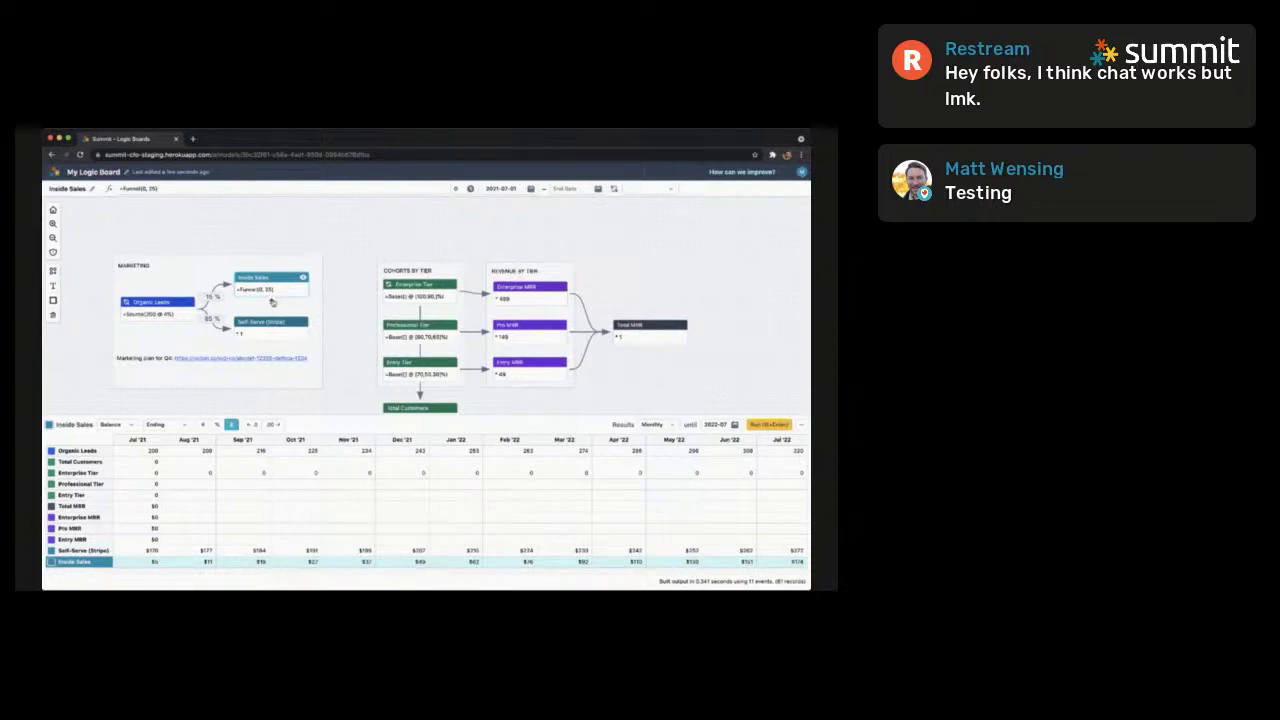
left_click_drag(272, 302, 415, 290)
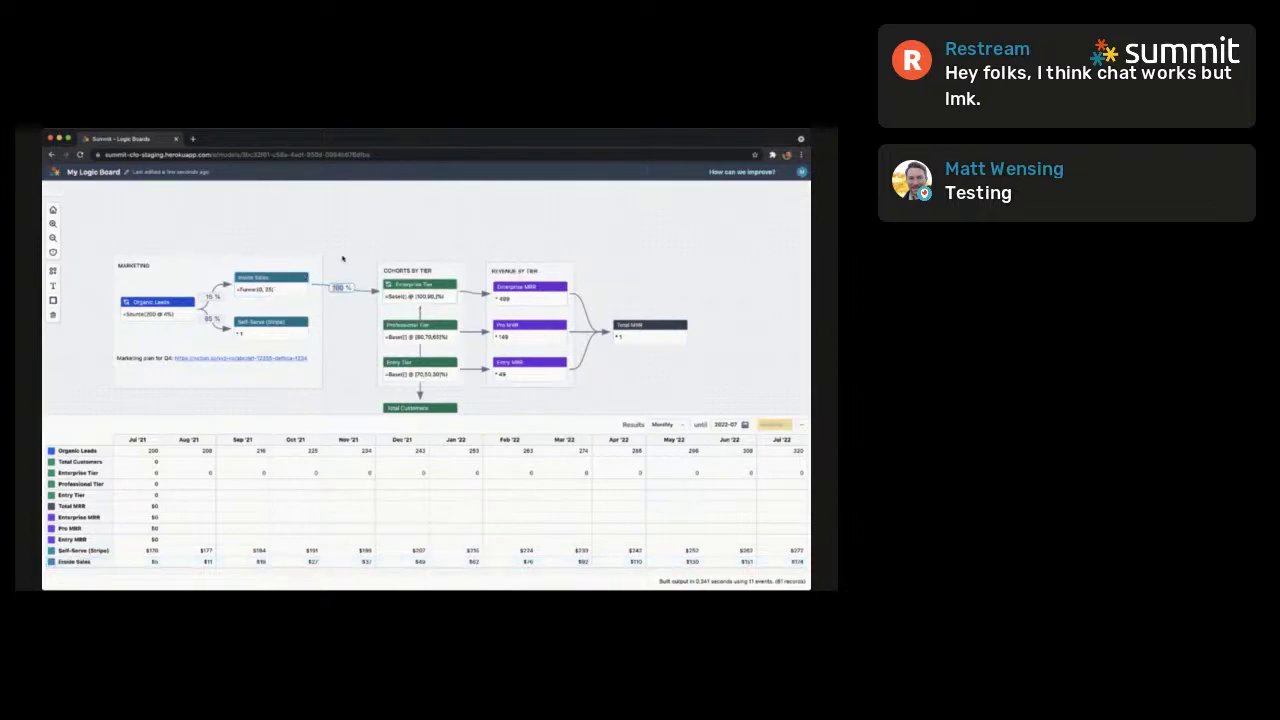
left_click(288, 286)
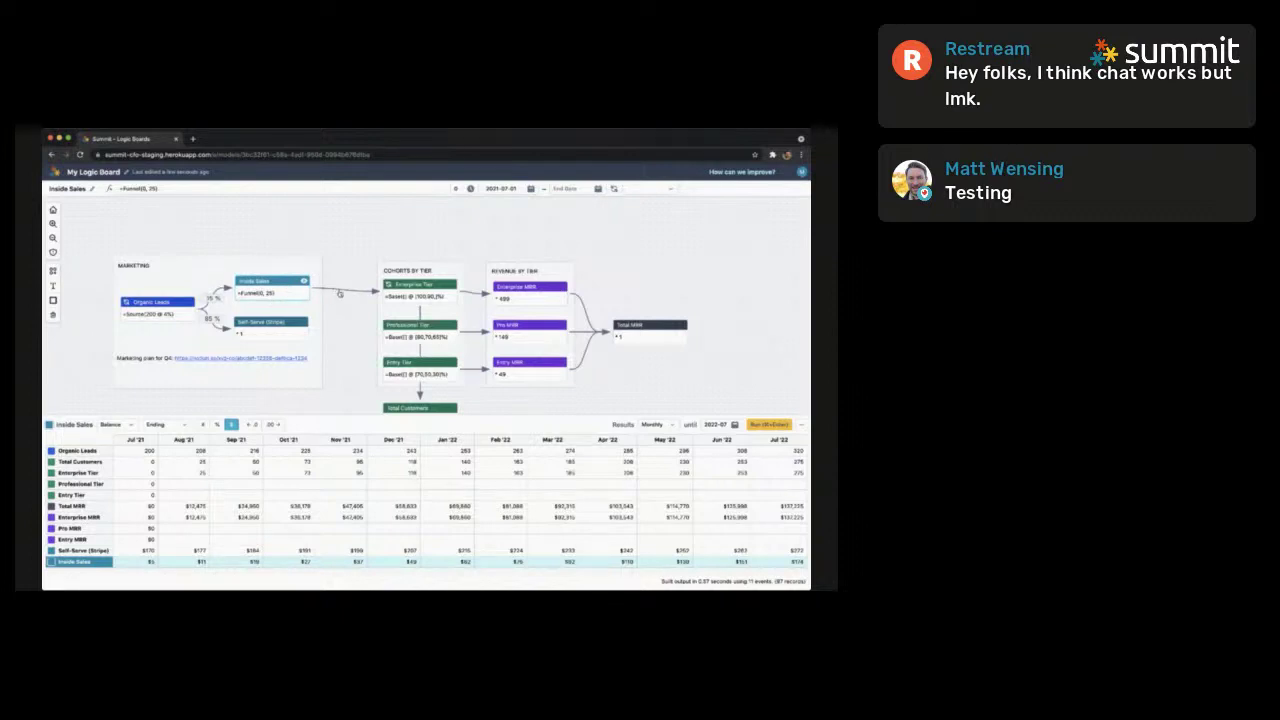
left_click(340, 290)
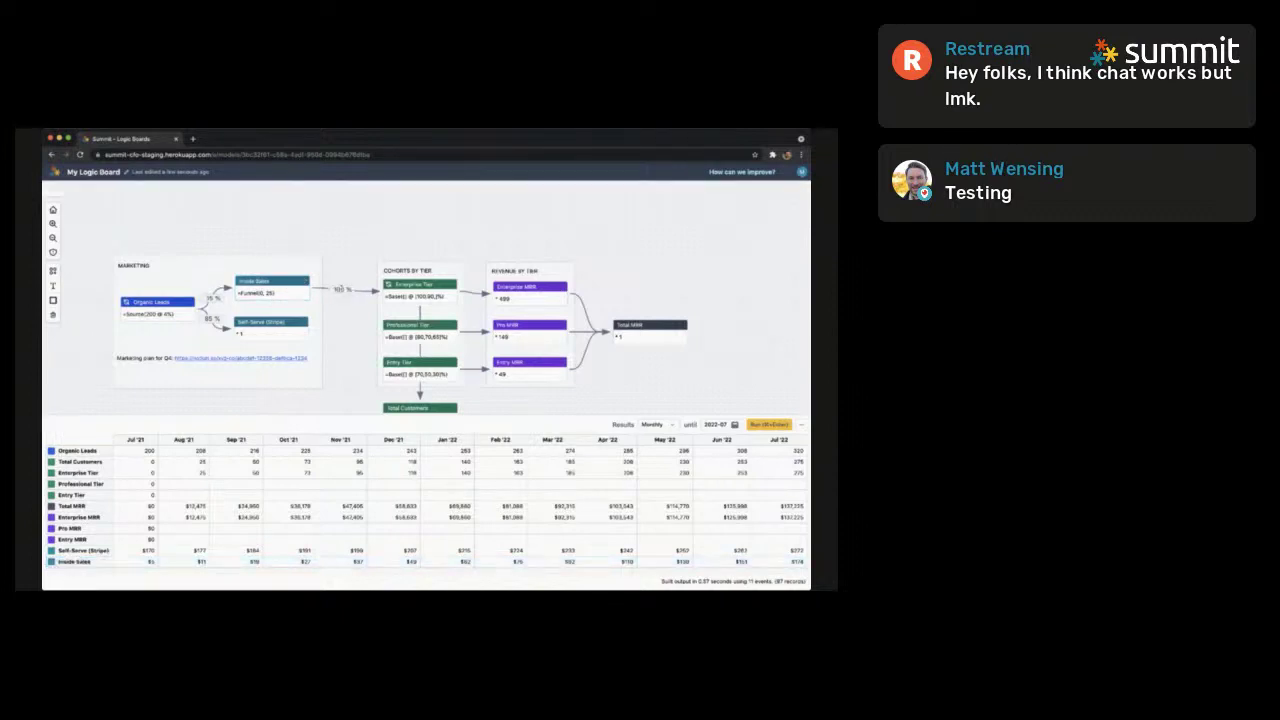
double_click(341, 289)
type("30")
key("Return")
left_click(284, 289)
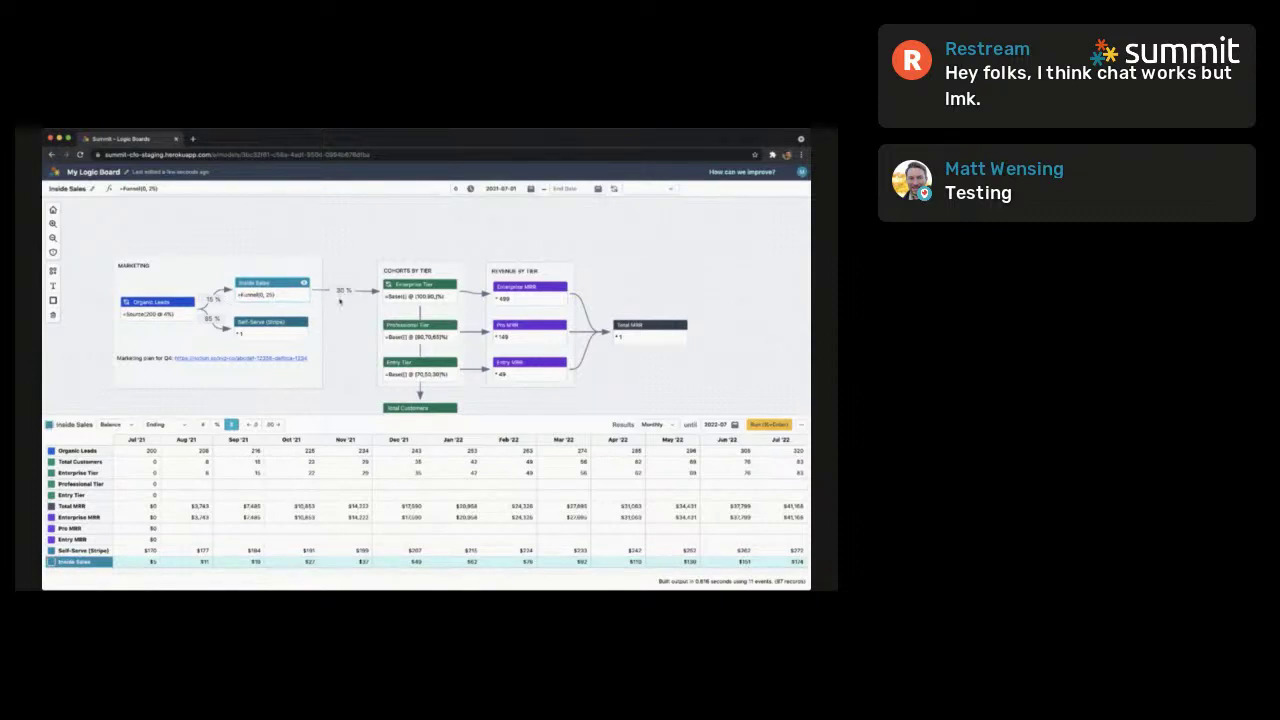
Connect Self-Serve (Stripe) to both Professional Tier and Entry Tier
left_click(279, 325)
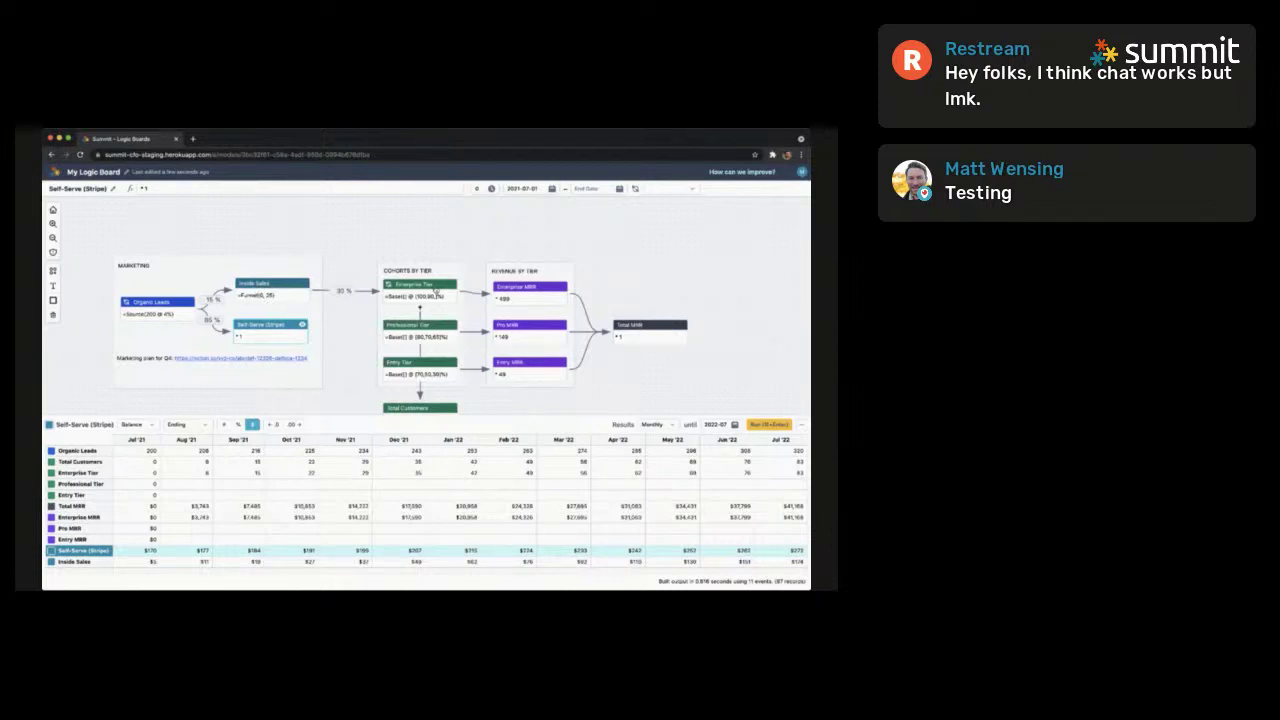
left_click(289, 289)
left_click(290, 327)
left_click_drag(271, 348, 427, 325)
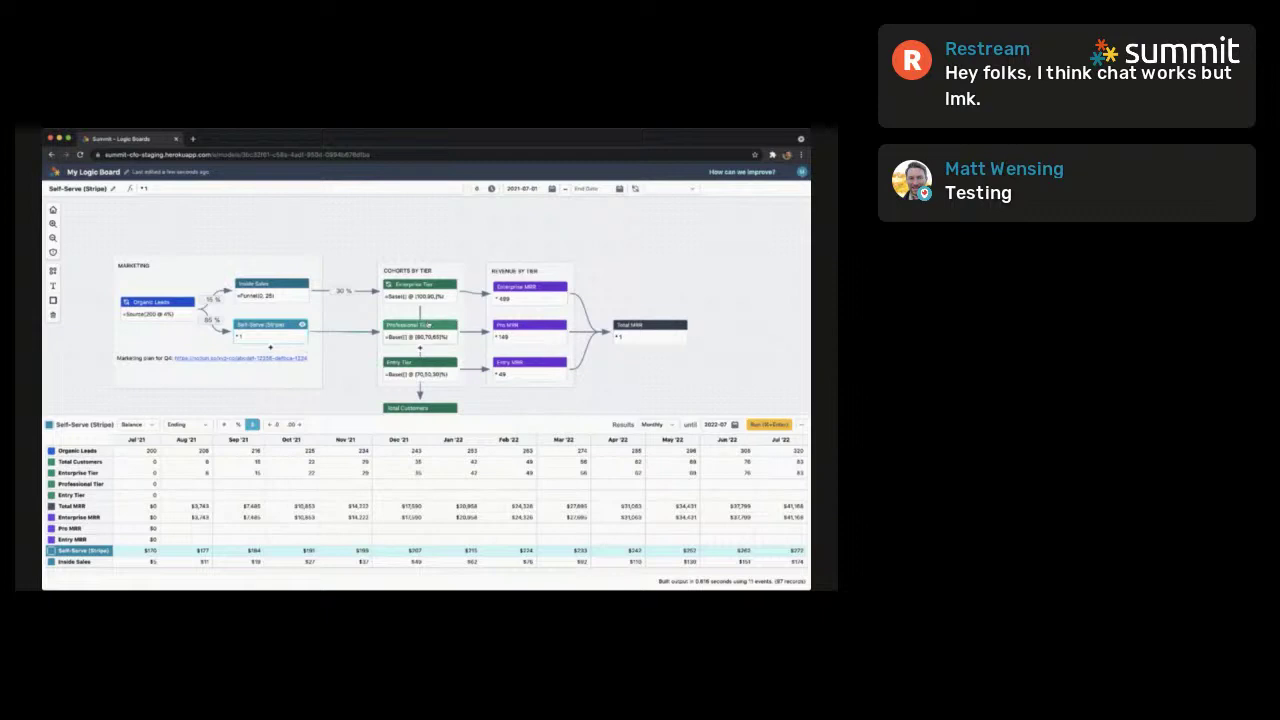
left_click(348, 347)
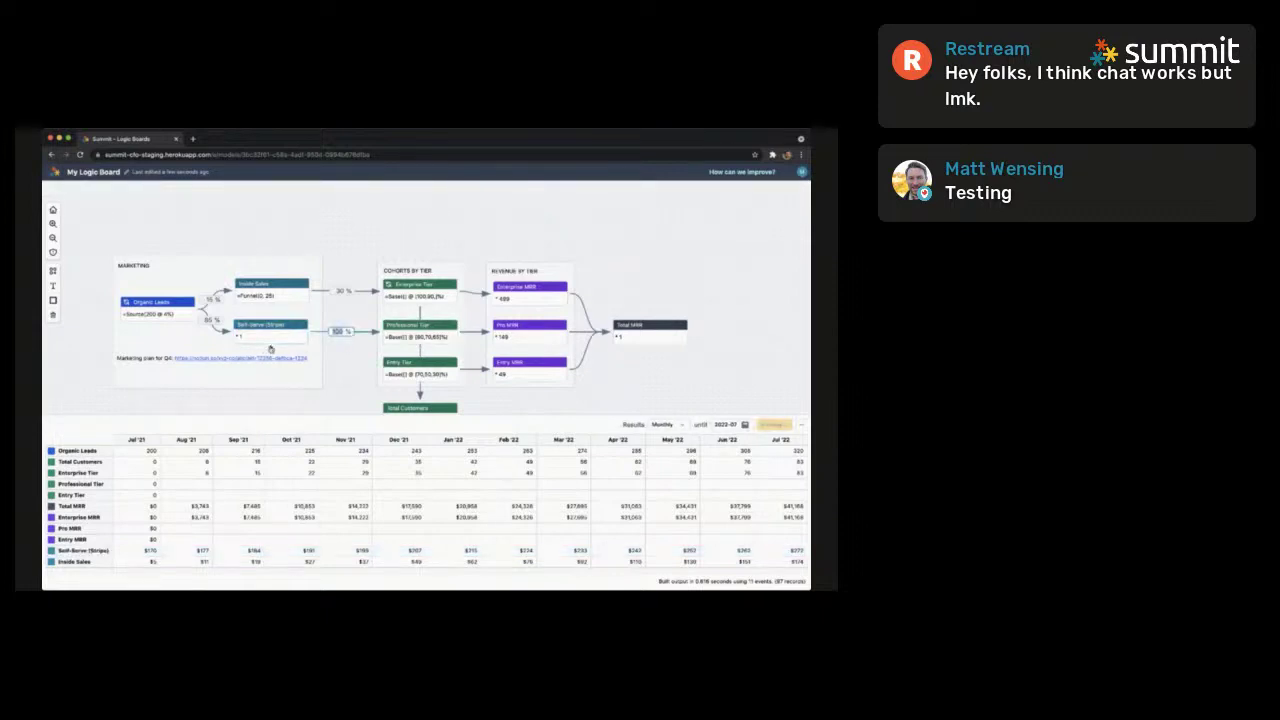
left_click_drag(270, 348, 420, 364)
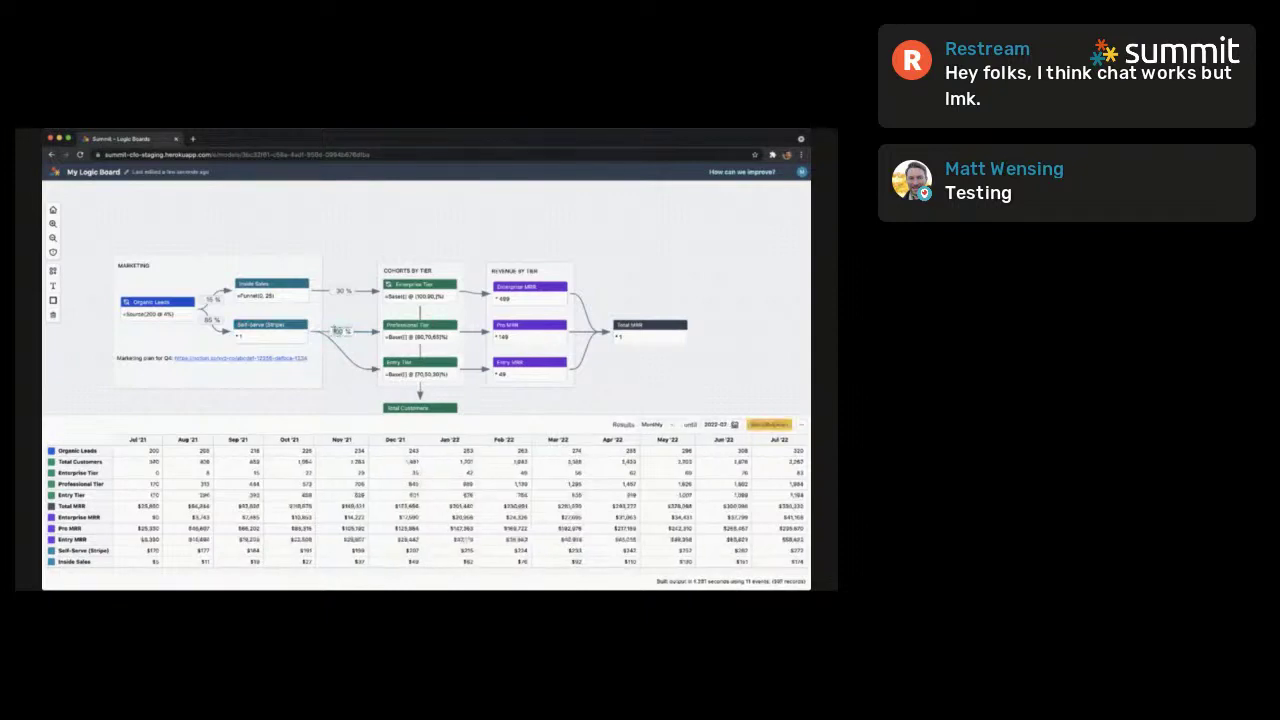
Set the shares from Self-Serve (Stripe) to Professional Tier and to Entry Tier to 50% each
double_click(337, 331)
type("50")
key("Return")
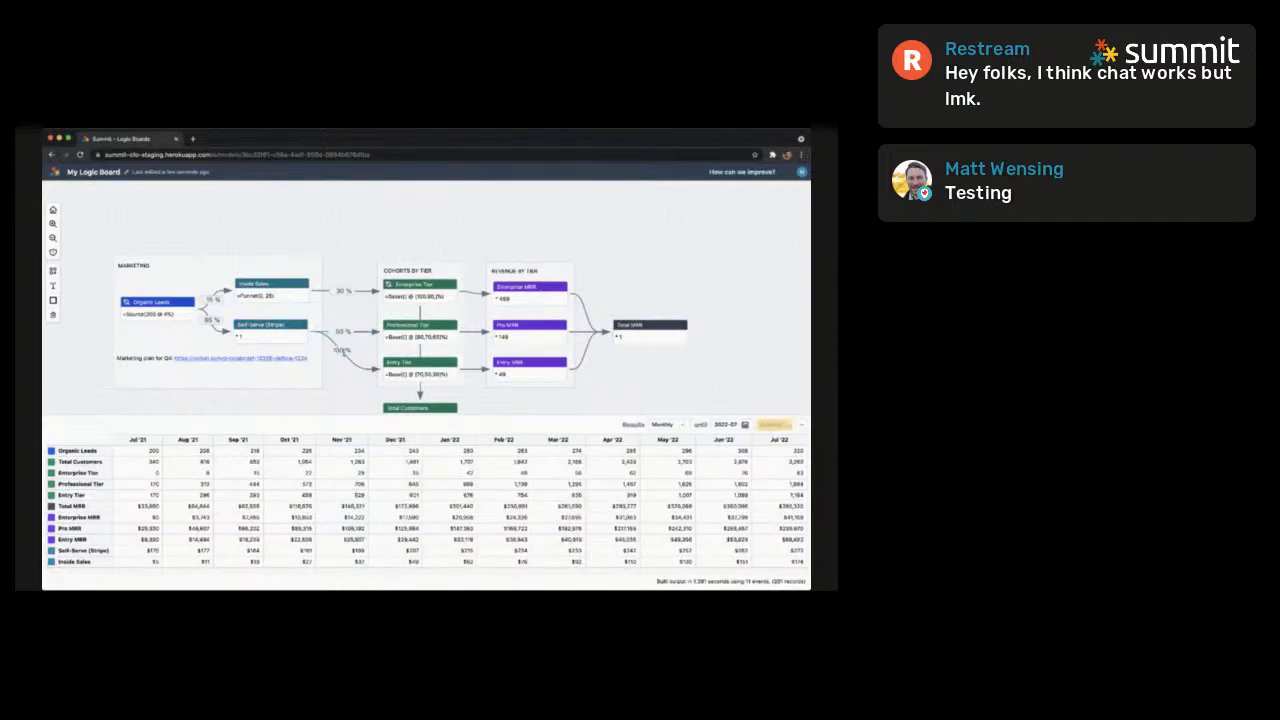
double_click(341, 350)
type("50")
key("Return")
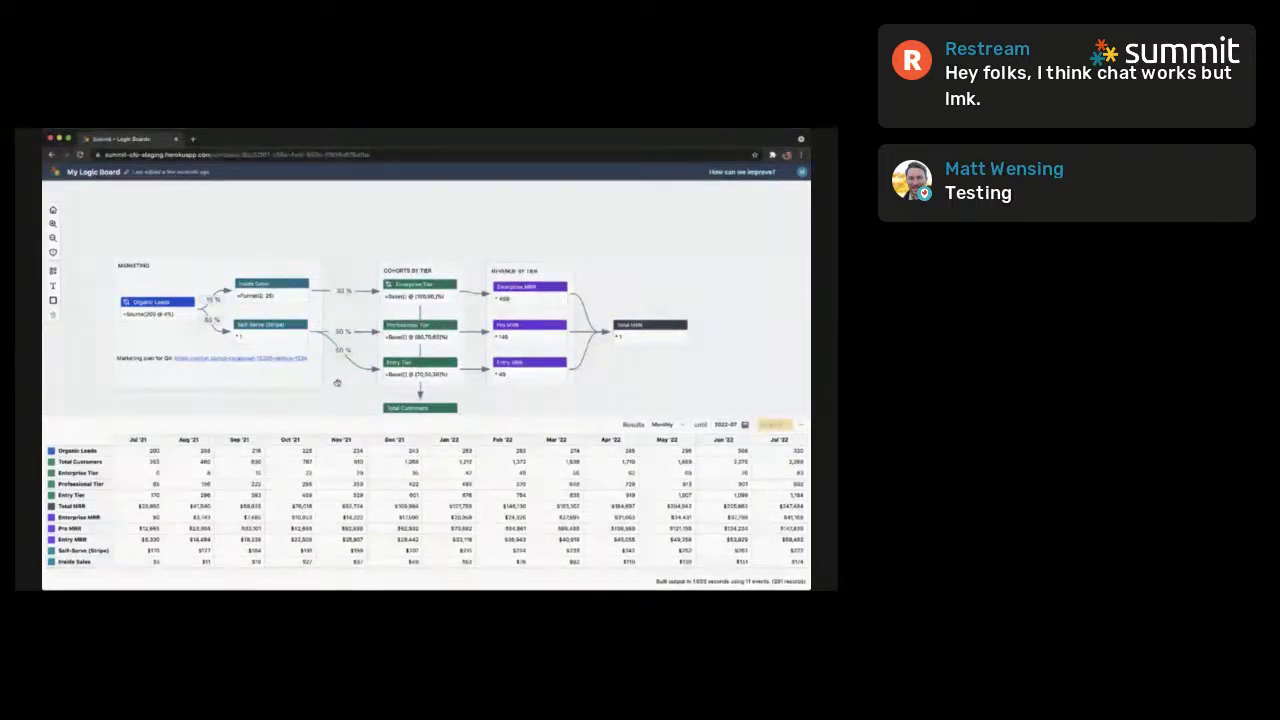
Rerun the model and change the Organic Leads formula to =Source(50 @ [10,5]%)
left_click_drag(341, 397, 347, 366)
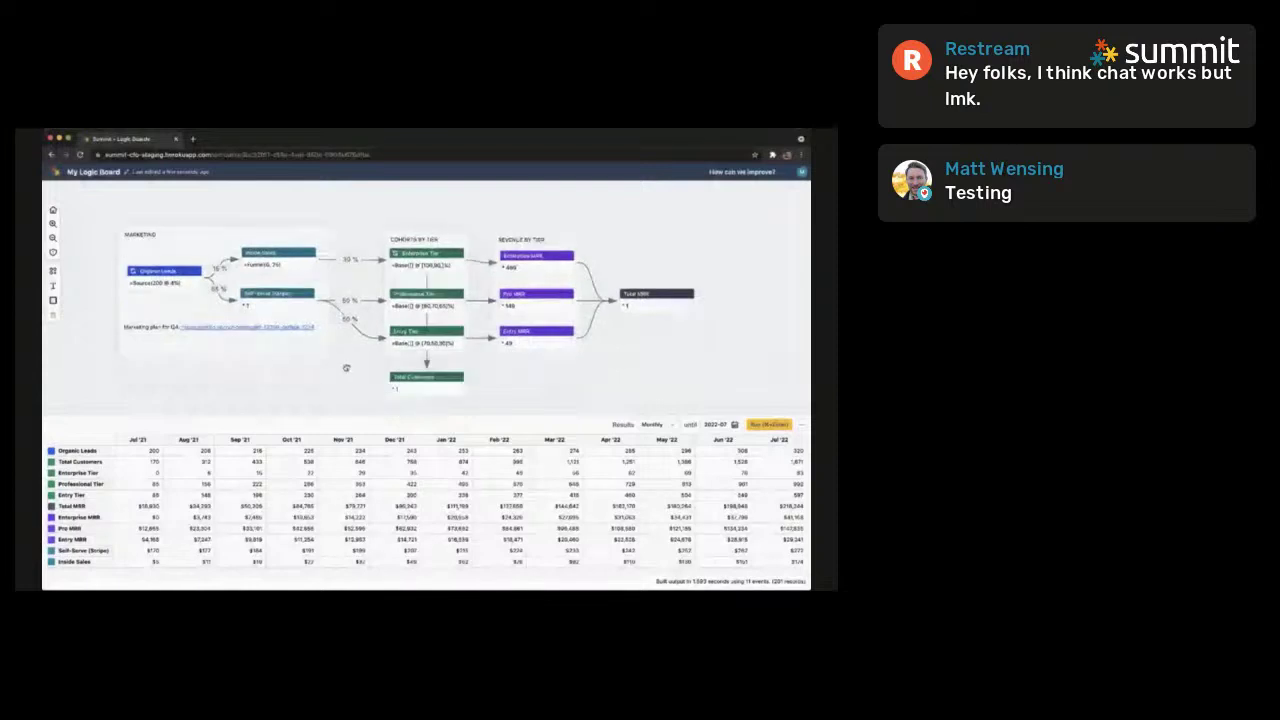
left_click(170, 272)
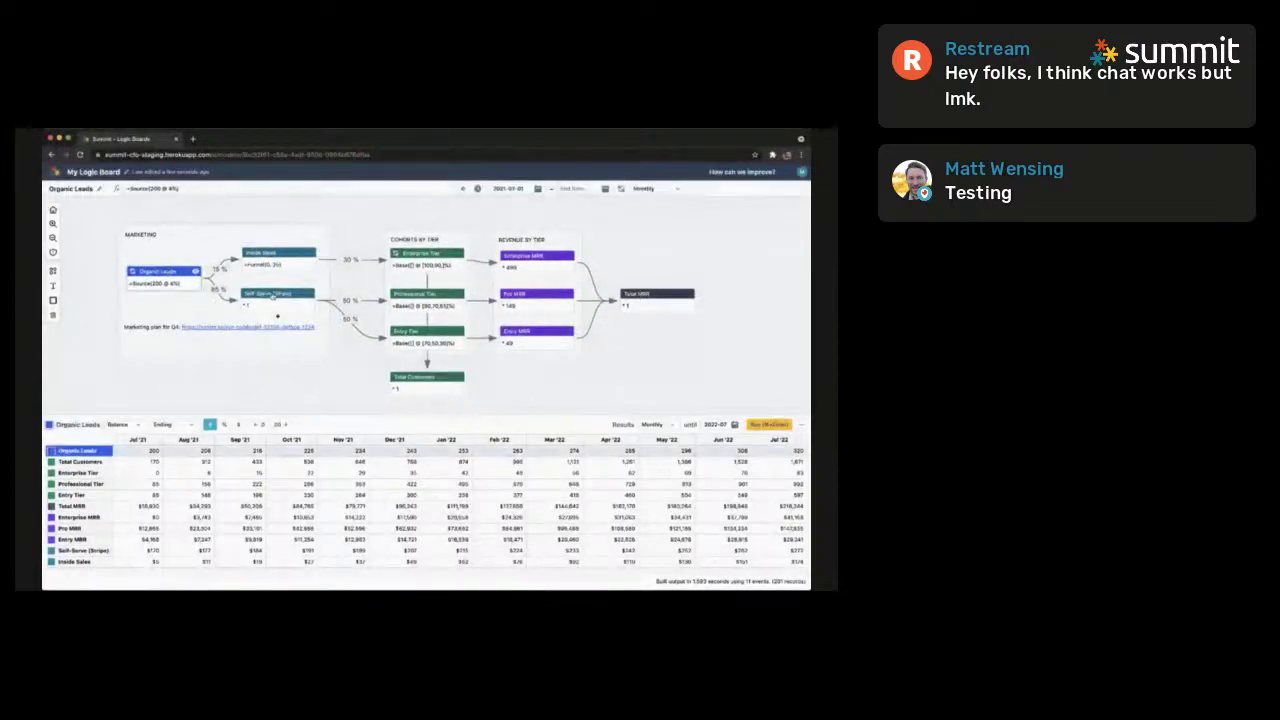
left_click(273, 295)
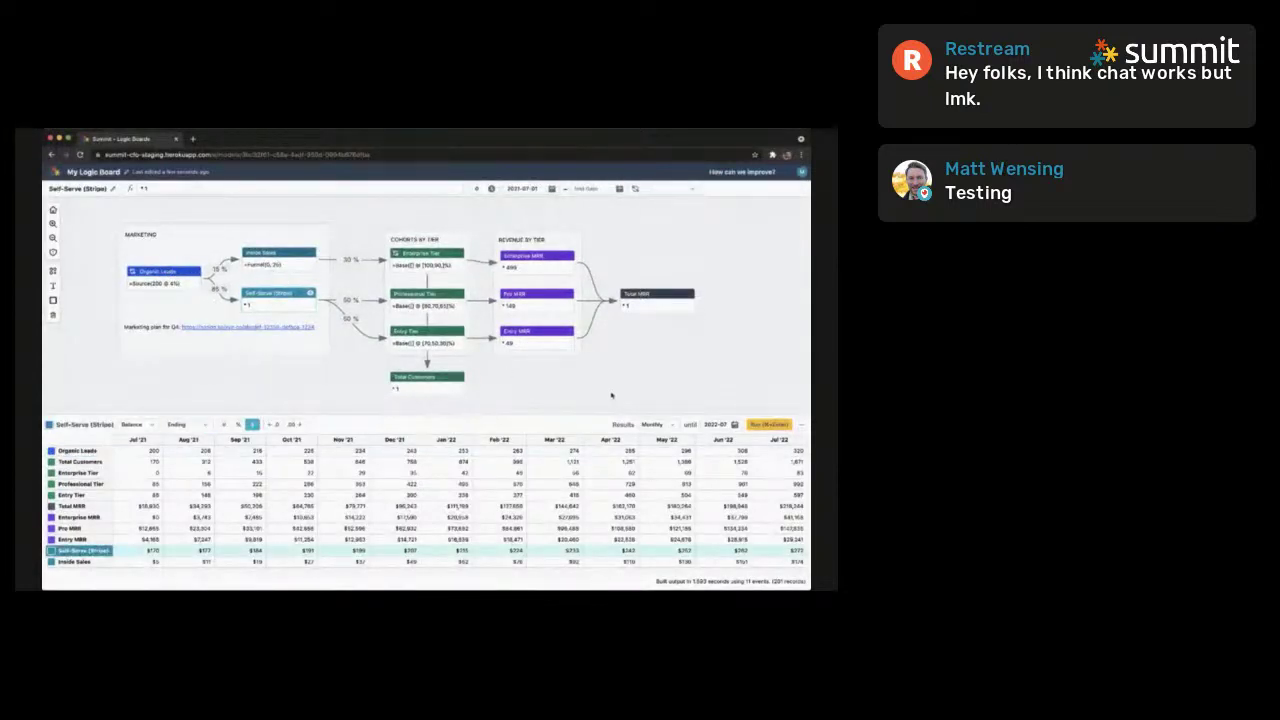
left_click(779, 427)
left_click(163, 286)
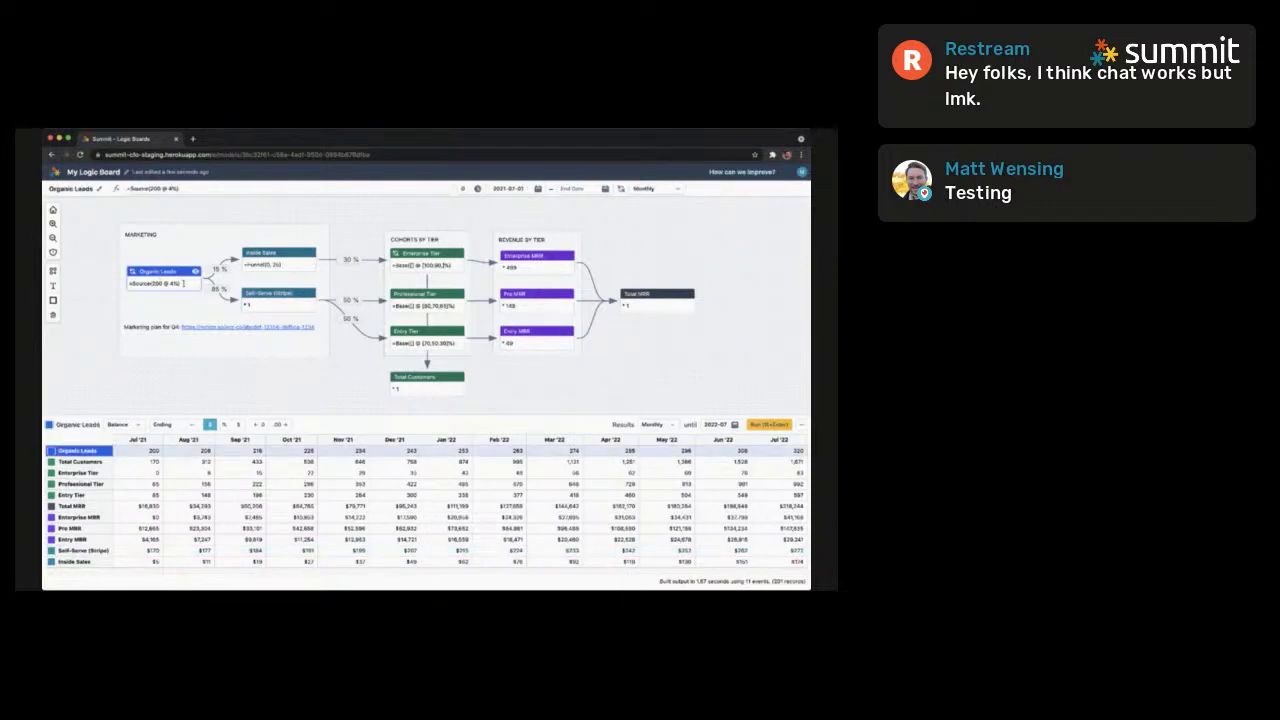
key("BackSpace")
key("BackSpace")
key("BackSpace")
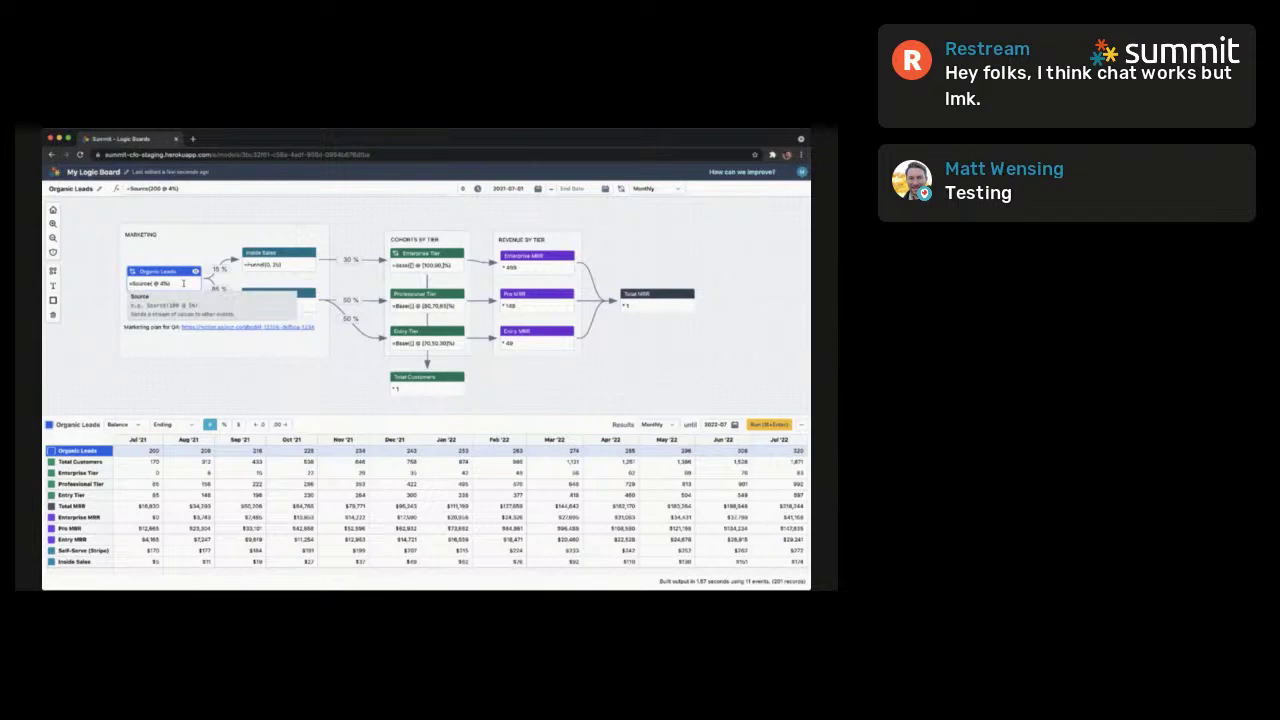
type("50 @ [")
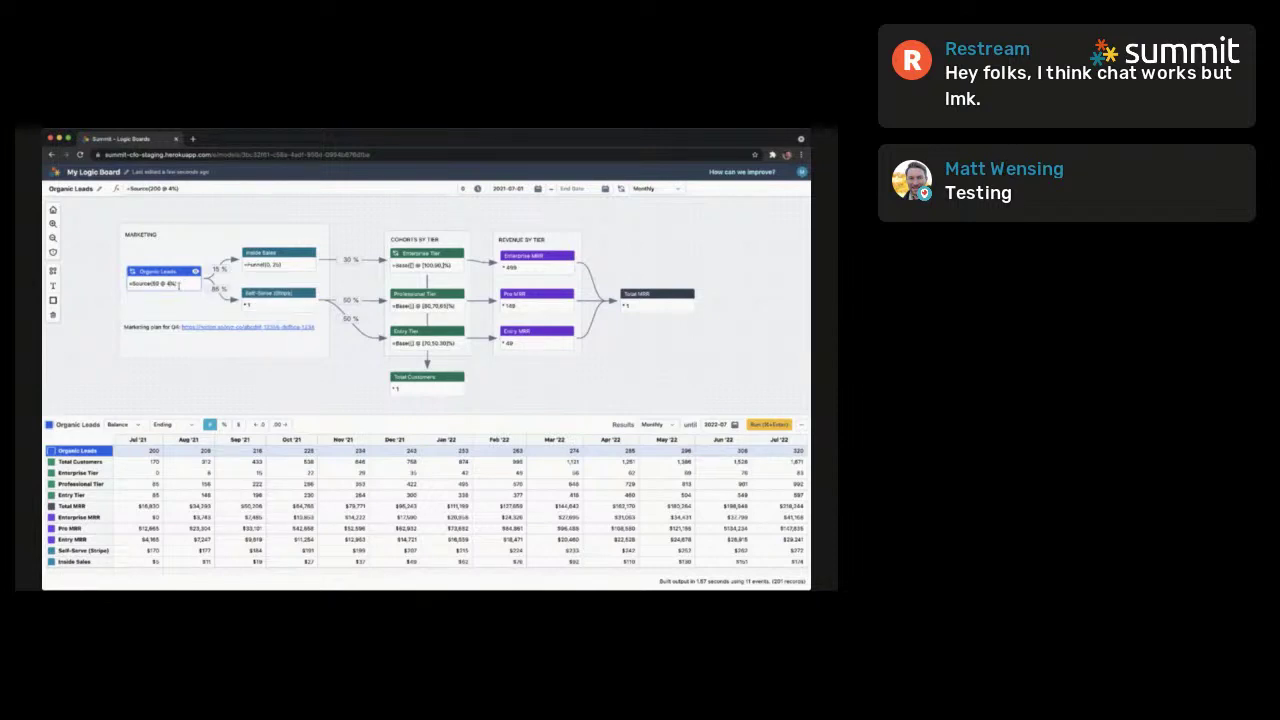
type("10,5")
left_click(291, 368)
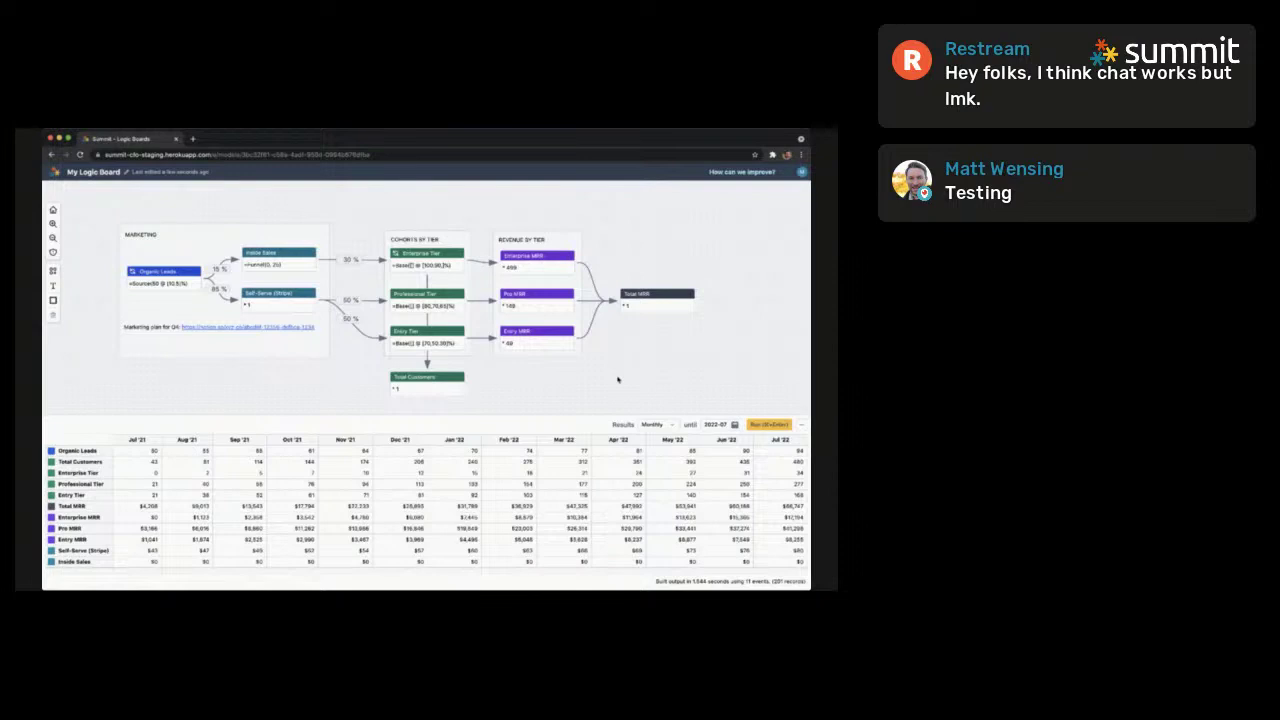
Examine the Jul '22 results for Total MRR, each tier's MRR, Professional Tier, Total Customers and Organic Leads
left_click(151, 507)
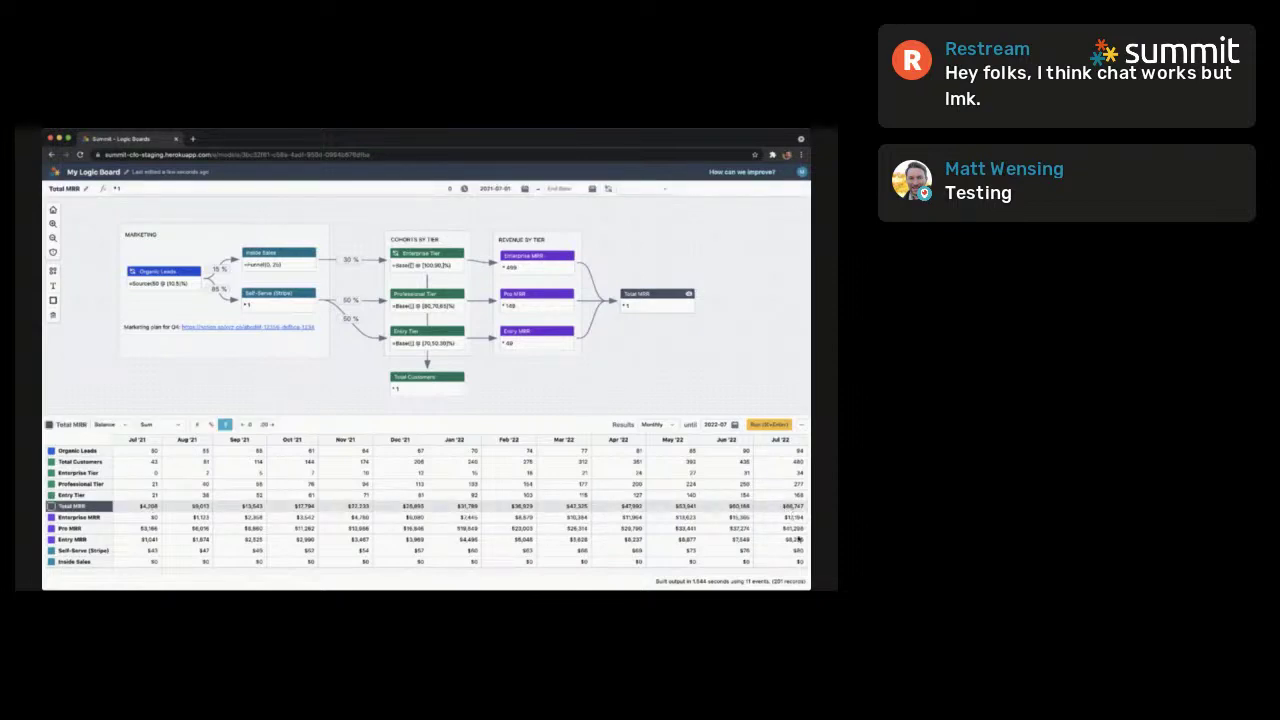
left_click(797, 529)
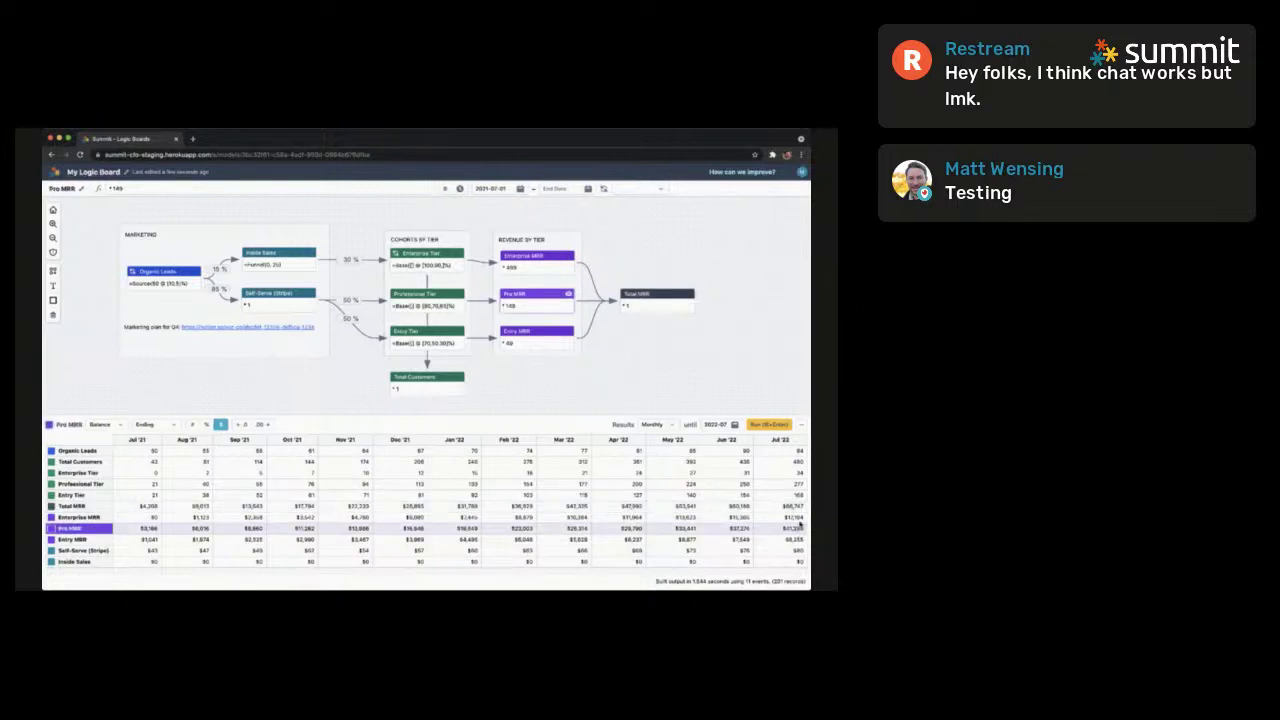
key("Up")
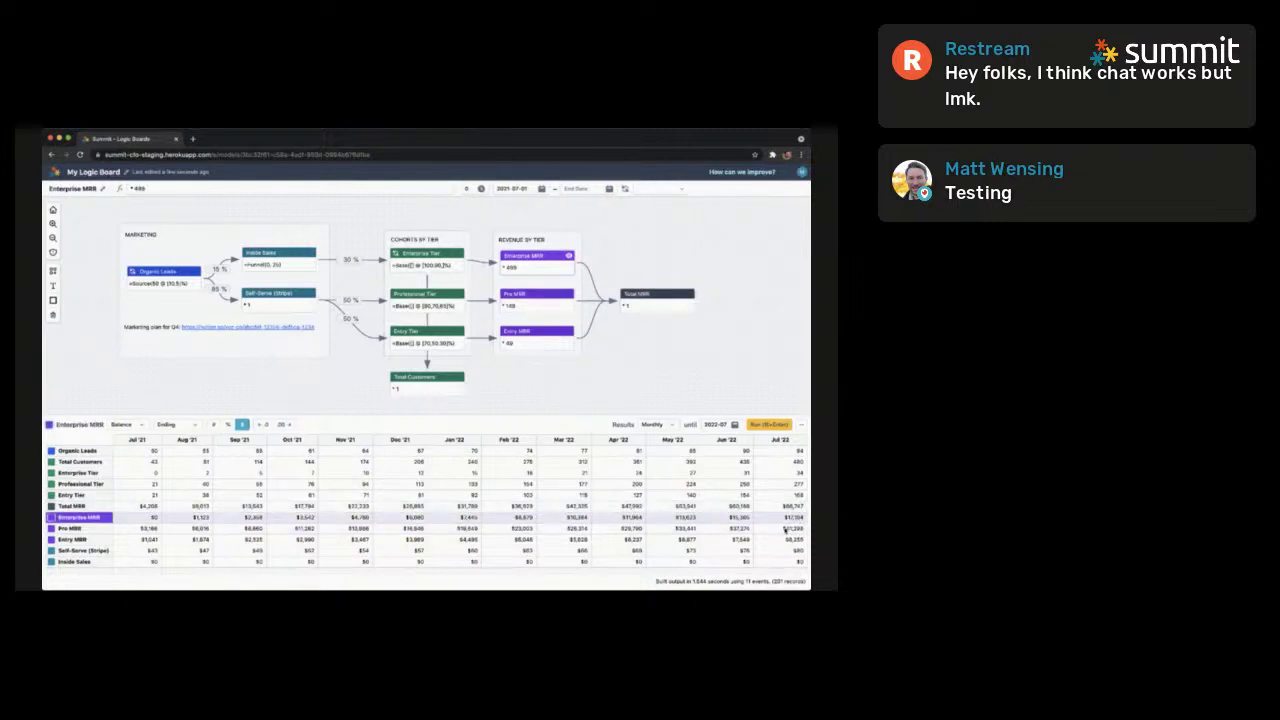
left_click(786, 529)
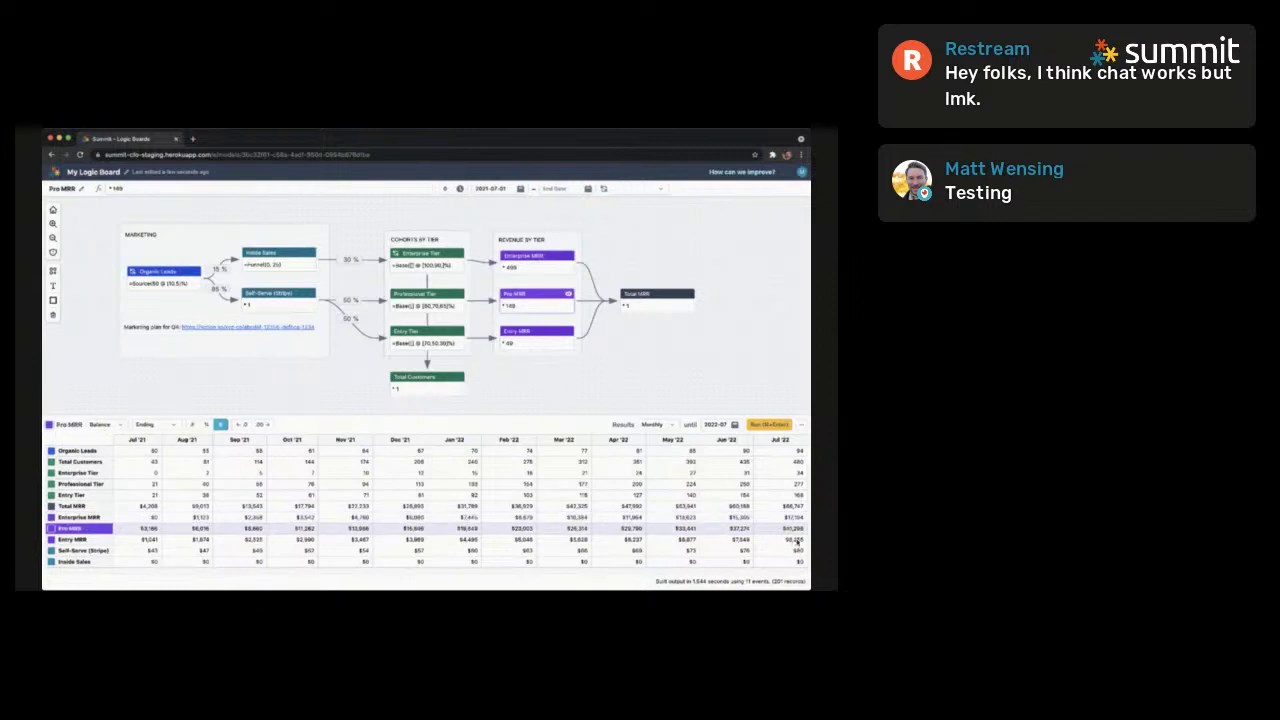
left_click(797, 541)
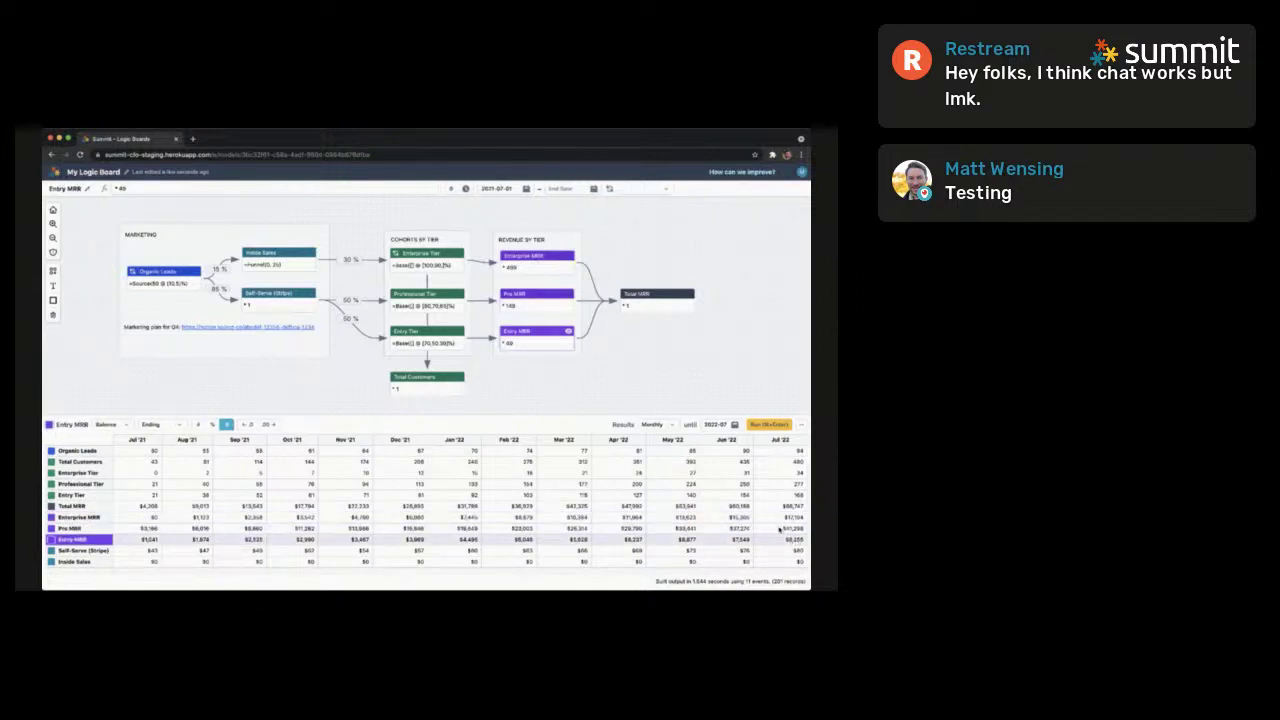
left_click(782, 529)
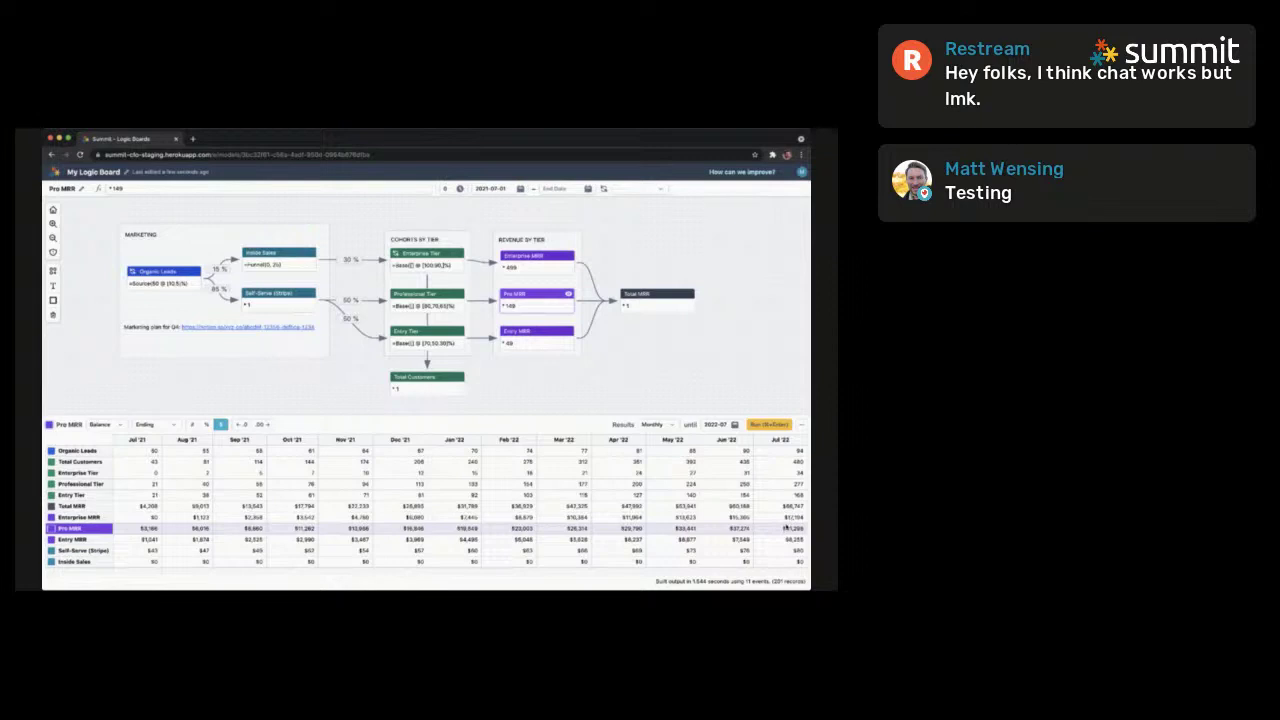
left_click(447, 298)
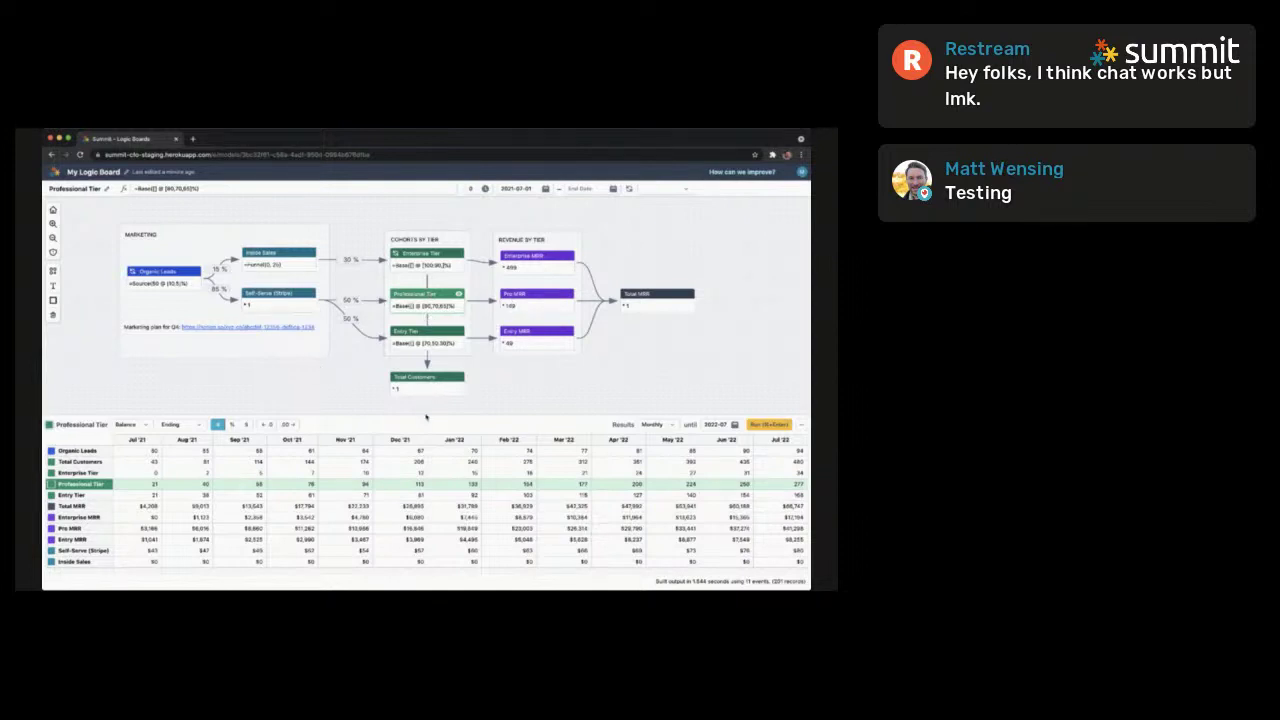
left_click(447, 389)
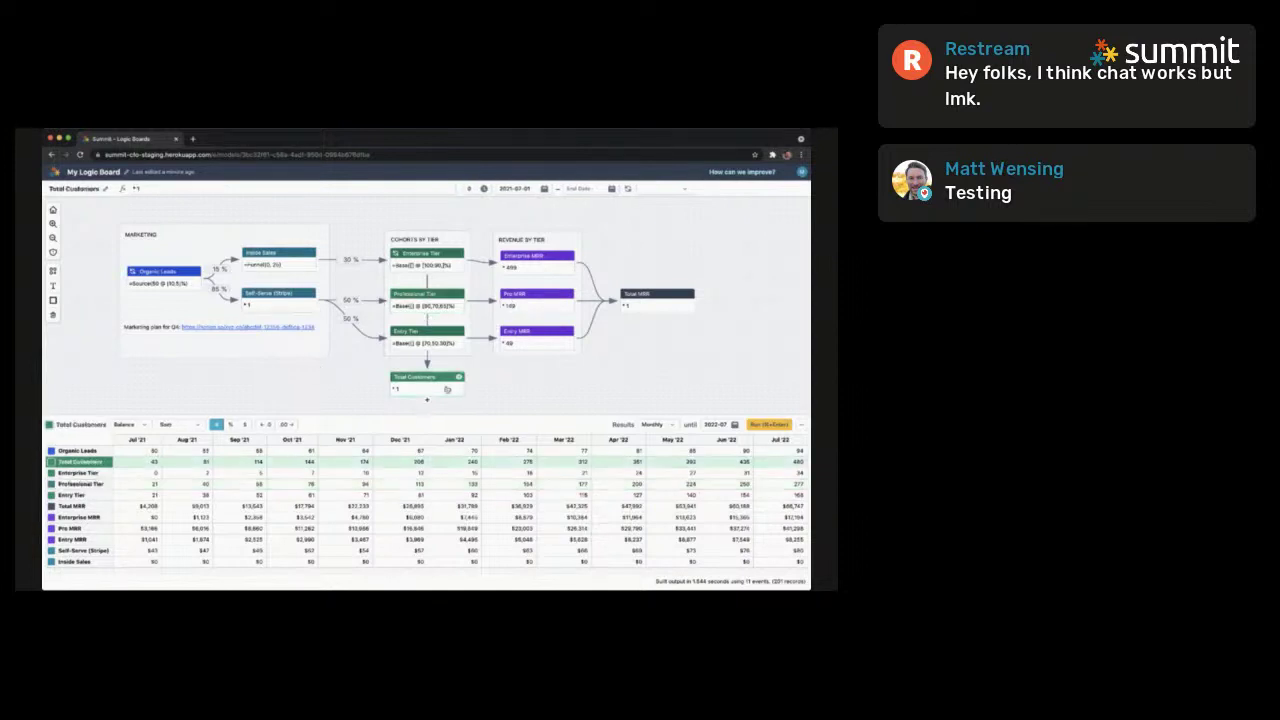
left_click(794, 454)
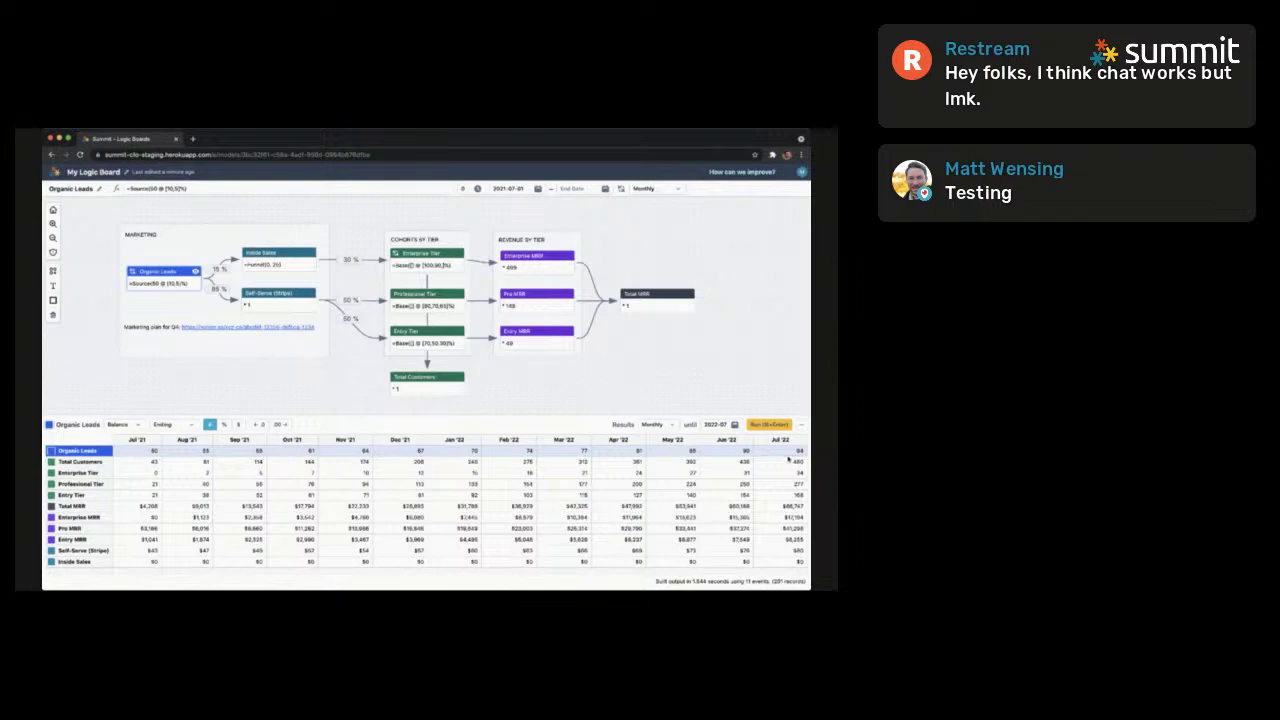
left_click(524, 388)
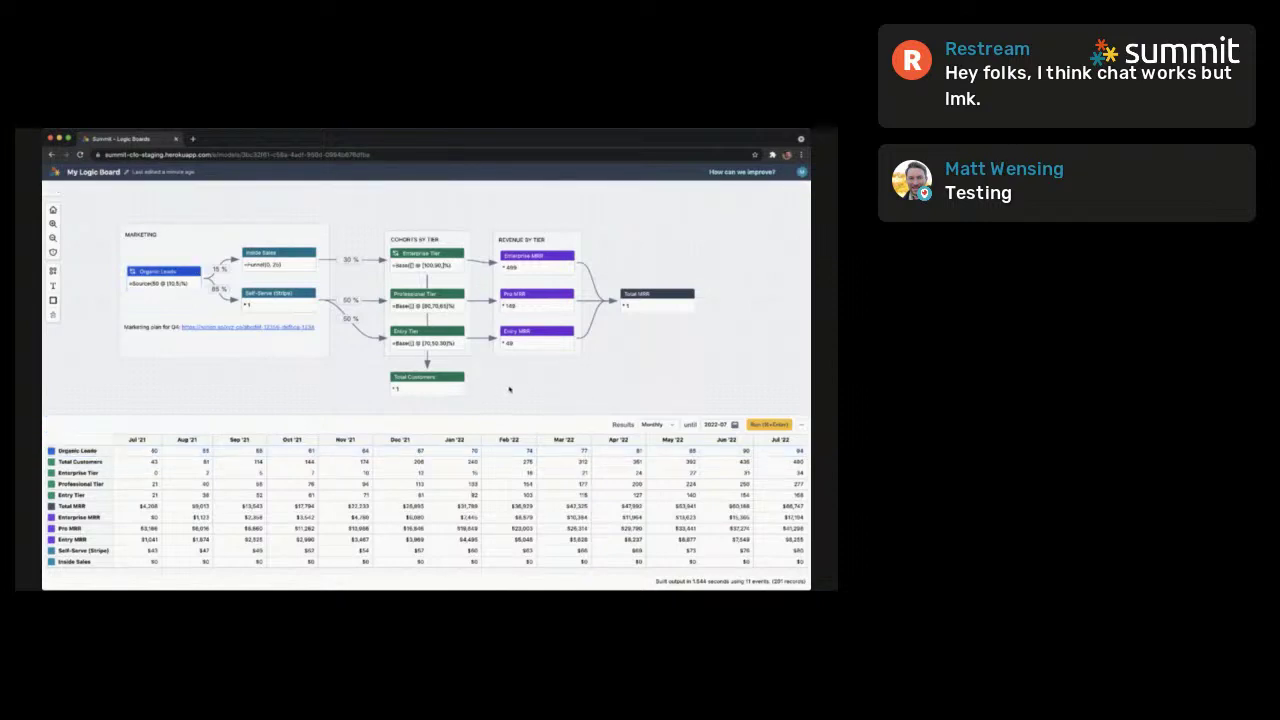
Recolor Inside Sales and Self-Serve (Stripe) blue and place their result rows directly below Organic Leads
left_click_drag(540, 379, 556, 378)
left_click(300, 256)
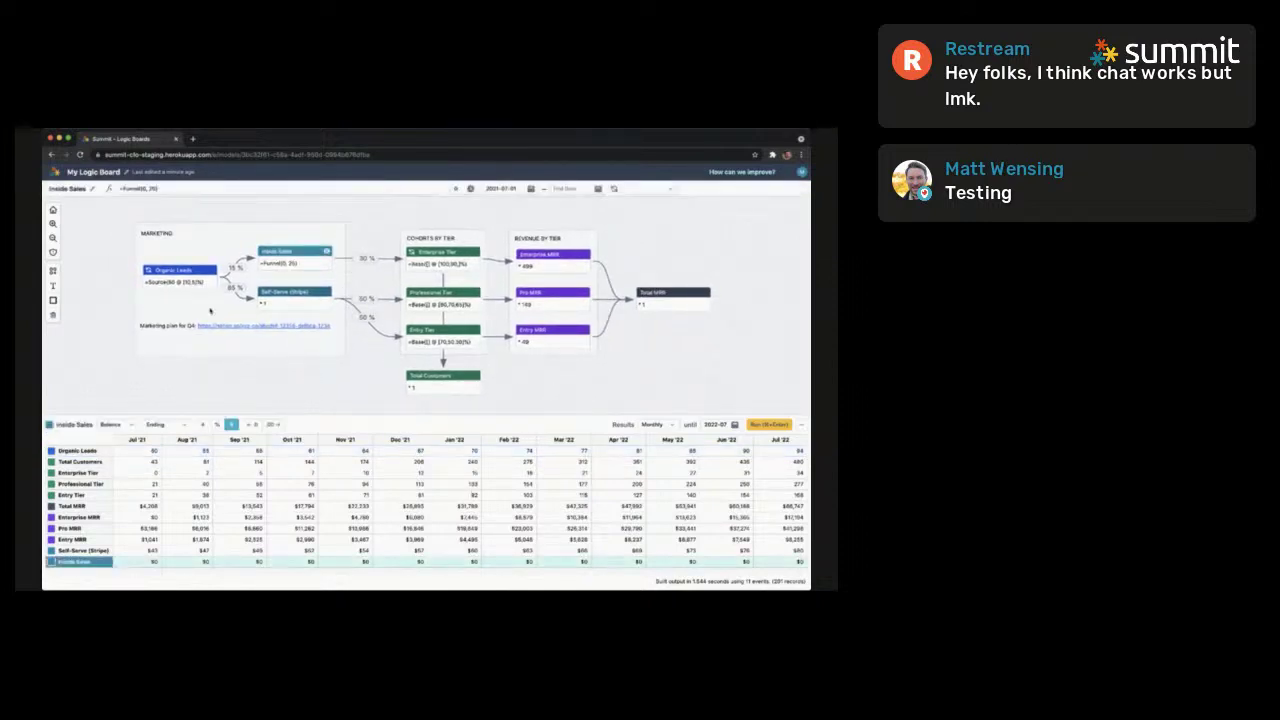
left_click(48, 425)
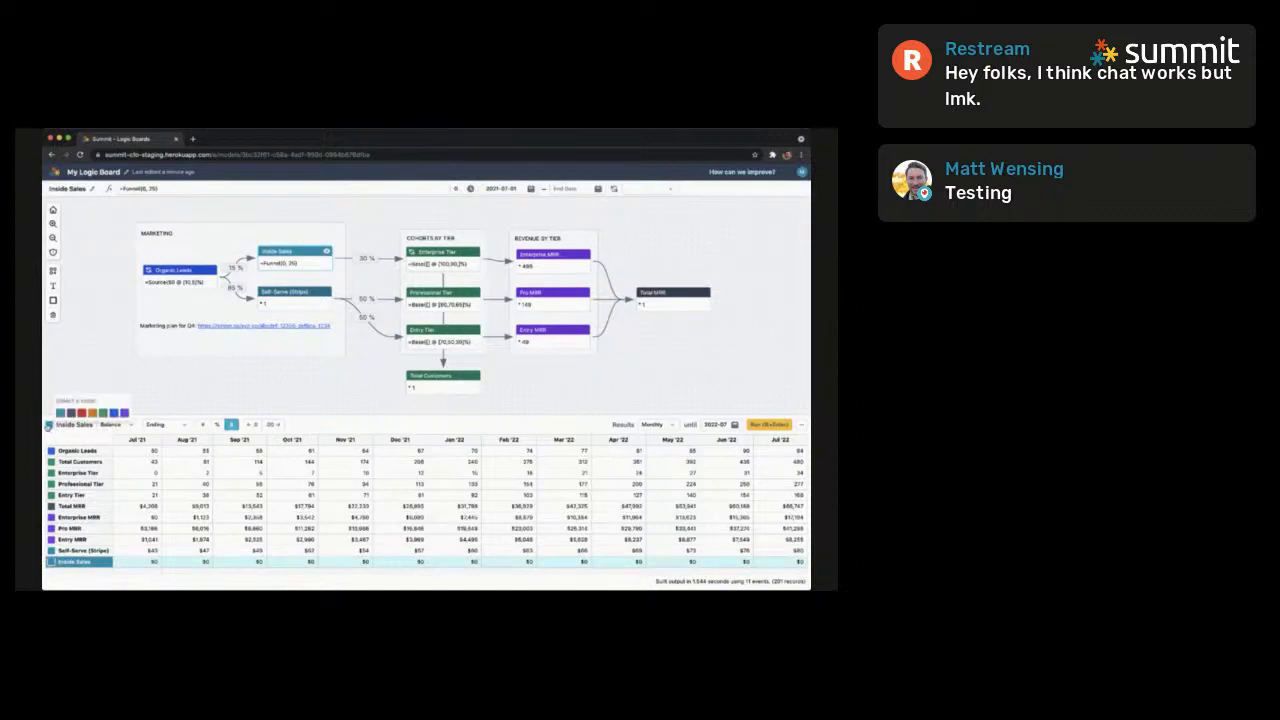
left_click(280, 302)
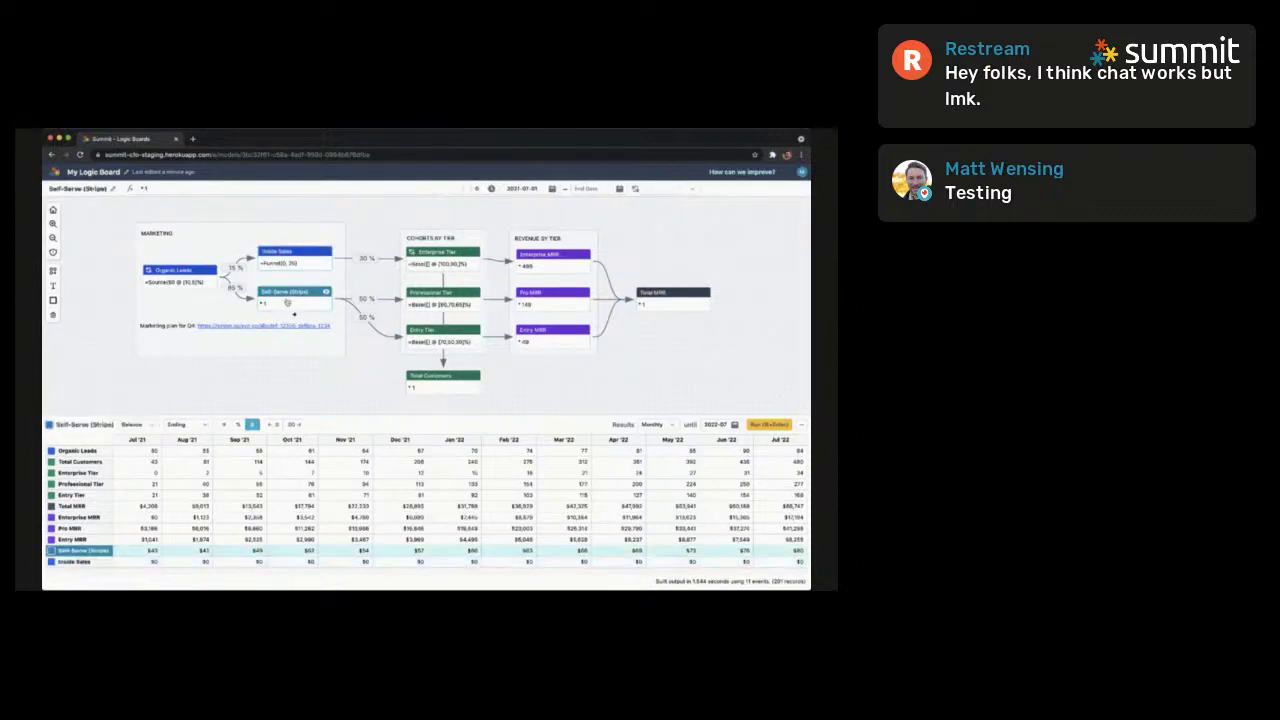
left_click(48, 425)
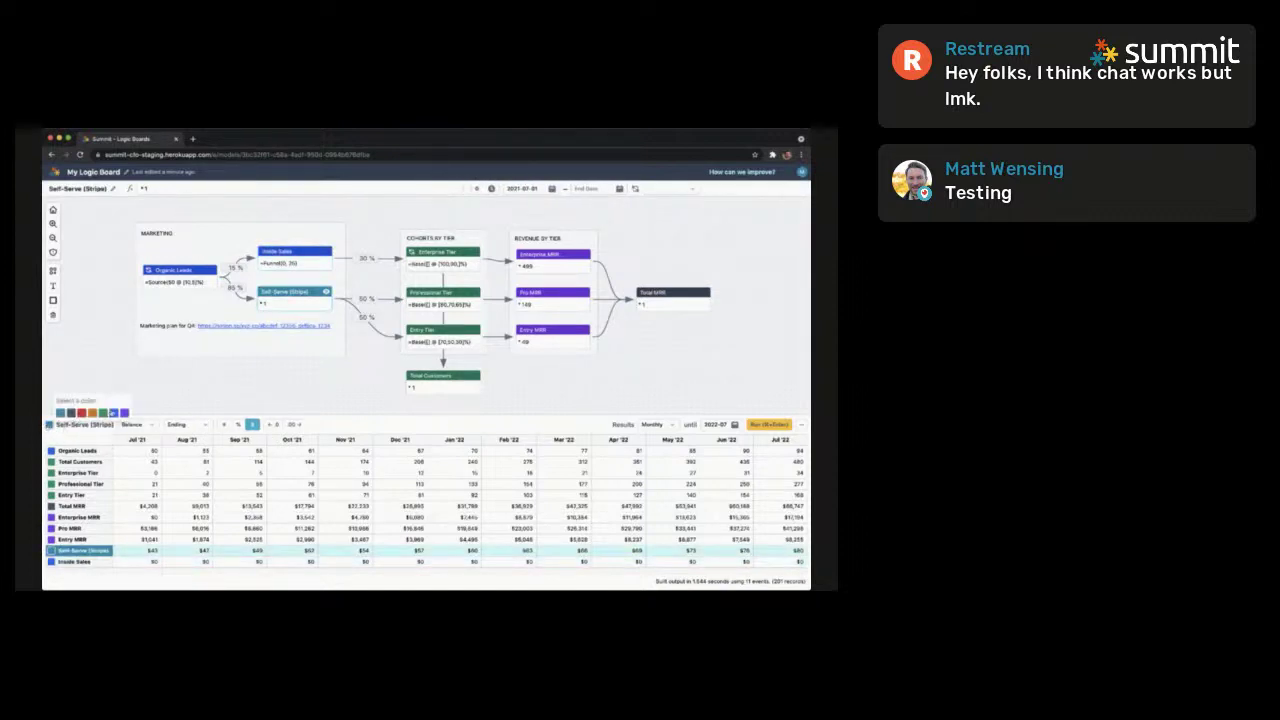
left_click(113, 412)
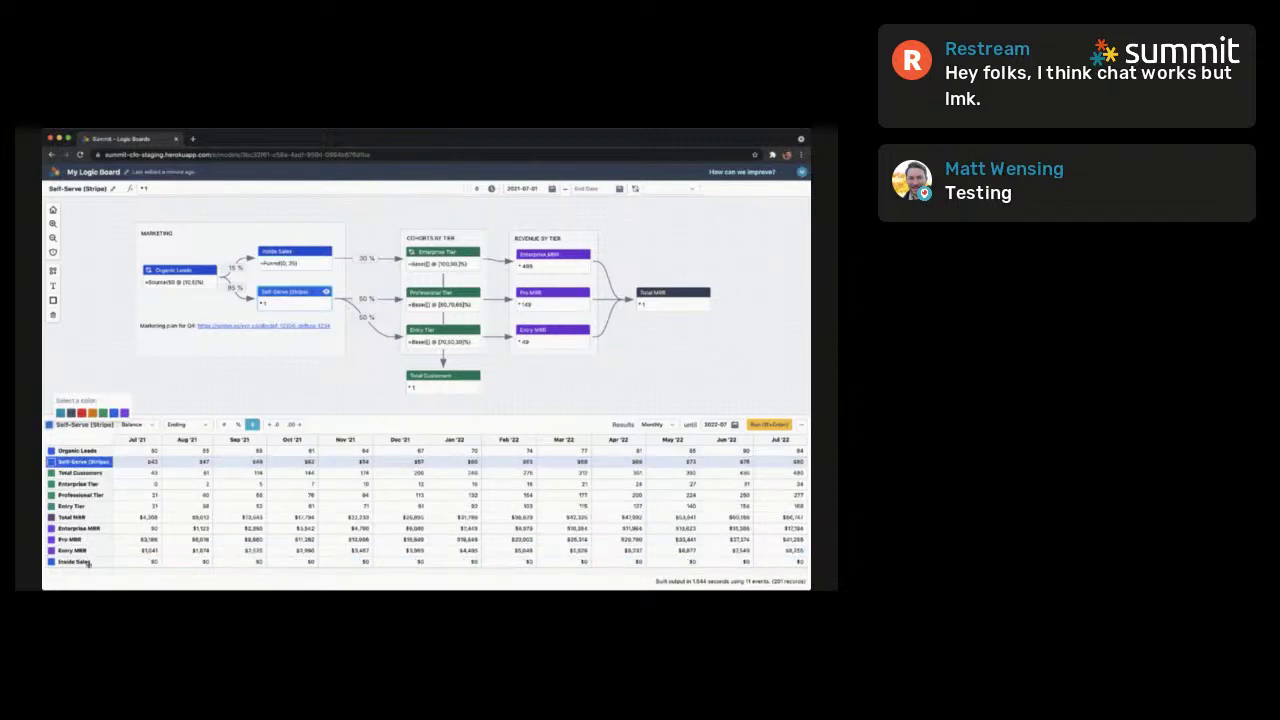
left_click(88, 562)
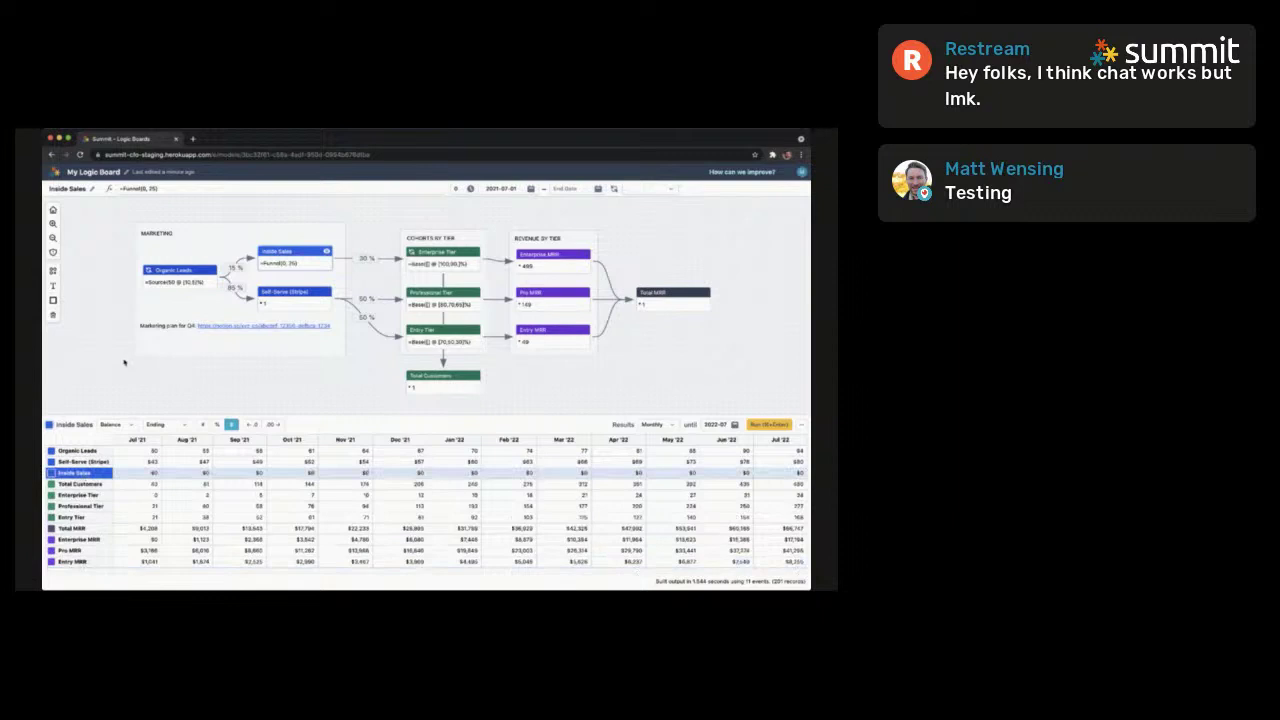
left_click(124, 363)
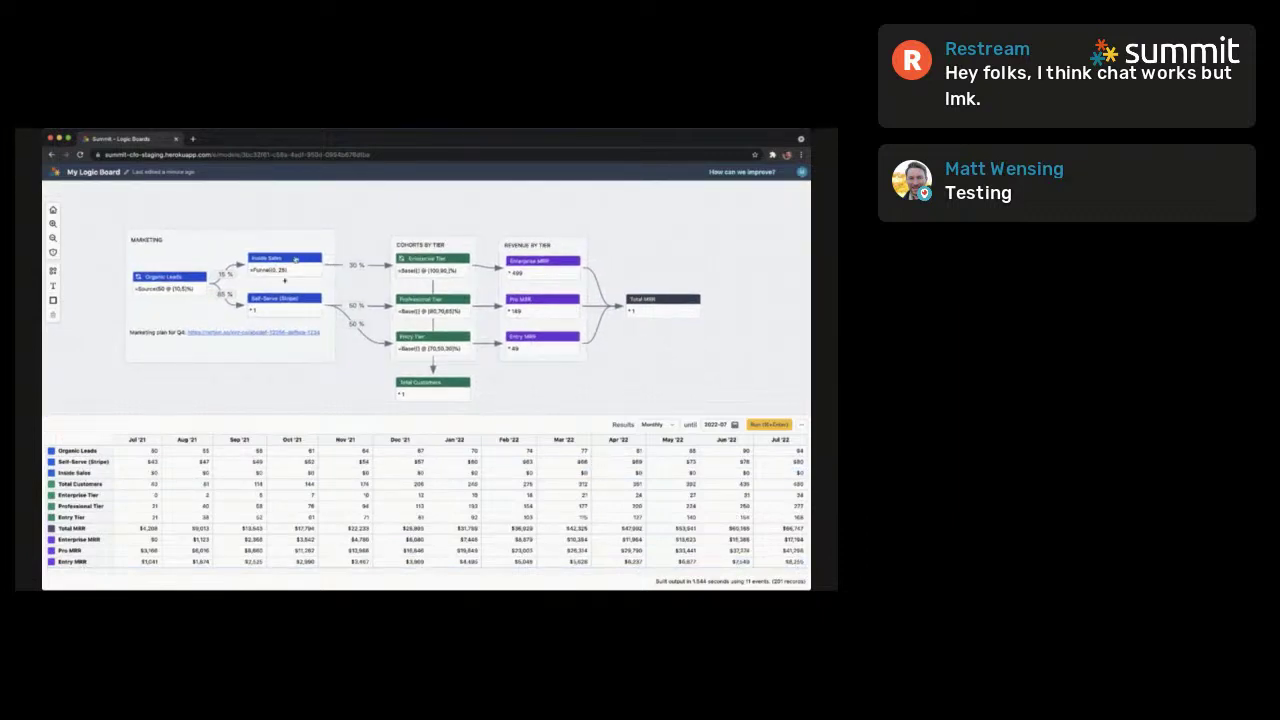
left_click(295, 259)
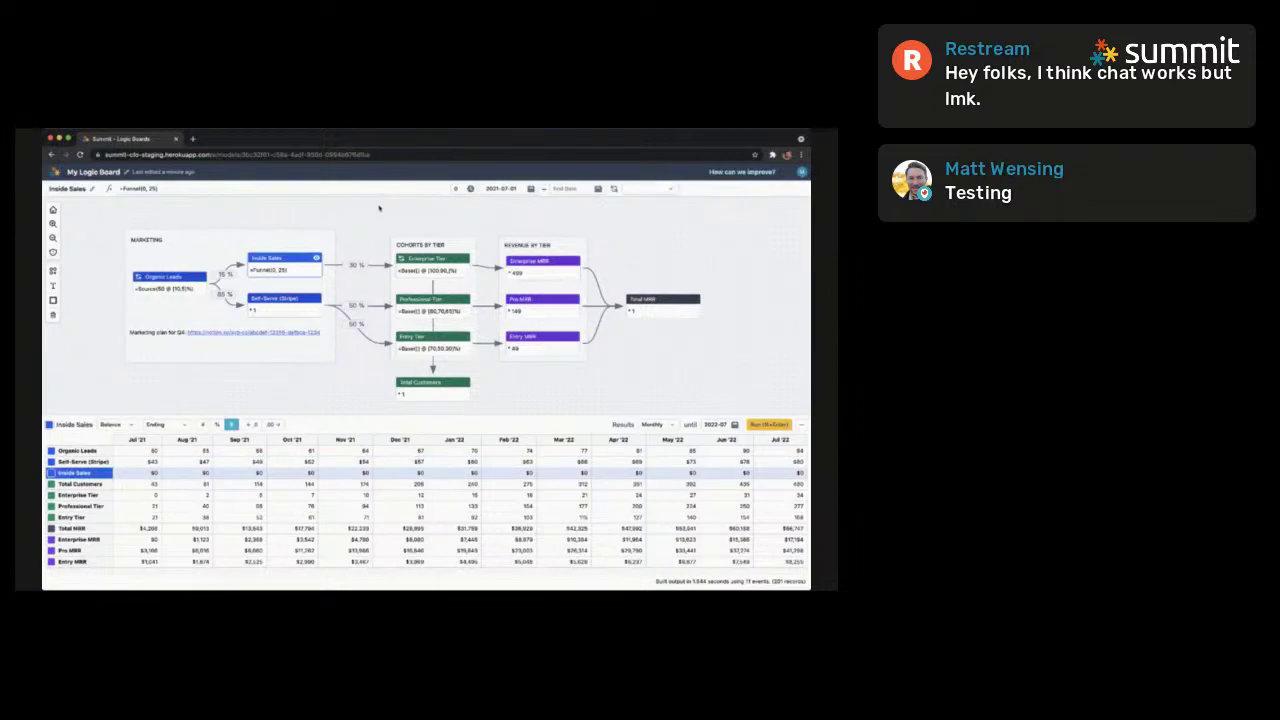
left_click(378, 209)
left_click(190, 282)
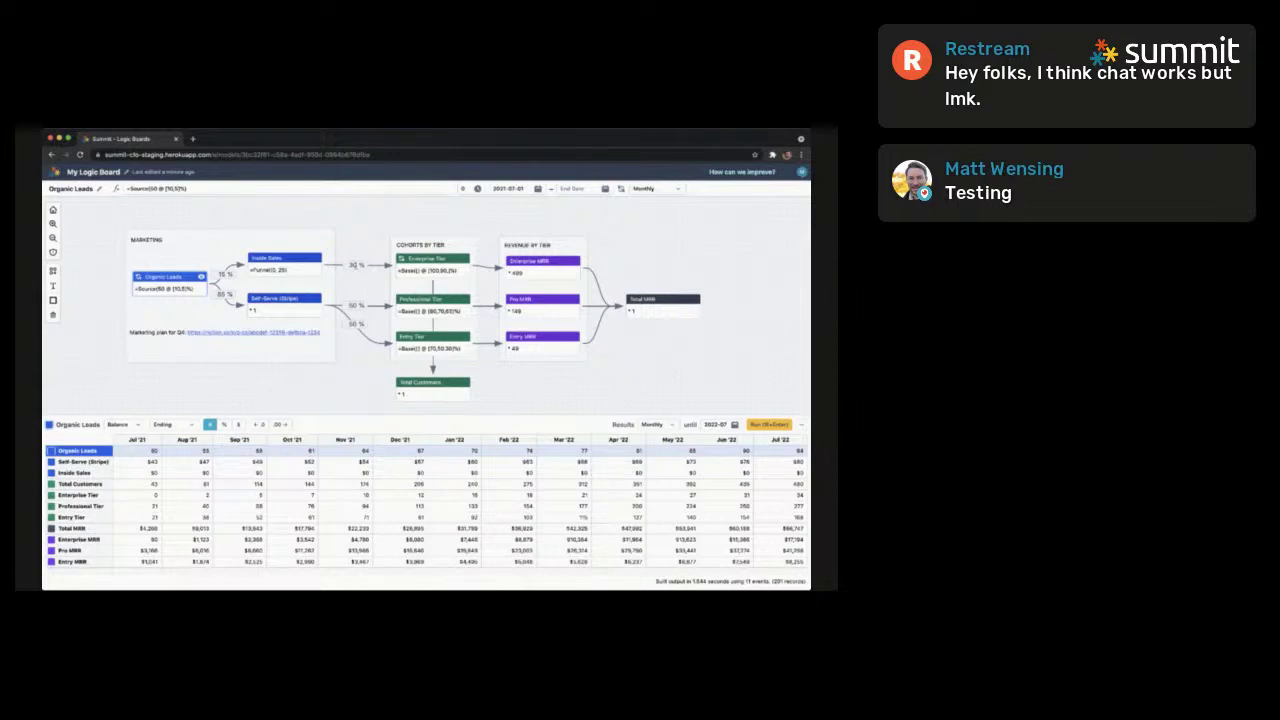
Set the Inside Sales share to Enterprise Tier to 20% and link Inside Sales to Professional Tier with a 10% share
left_click(357, 266)
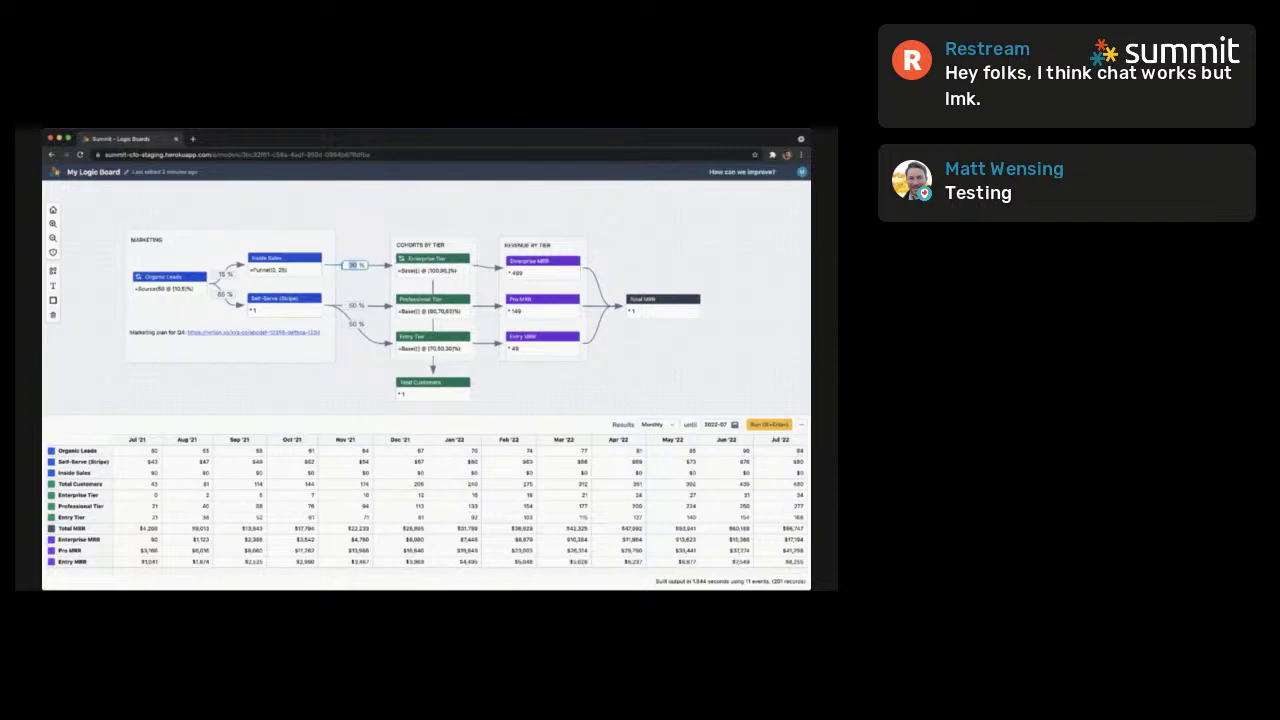
type("2")
left_click(355, 243)
key("super+Return")
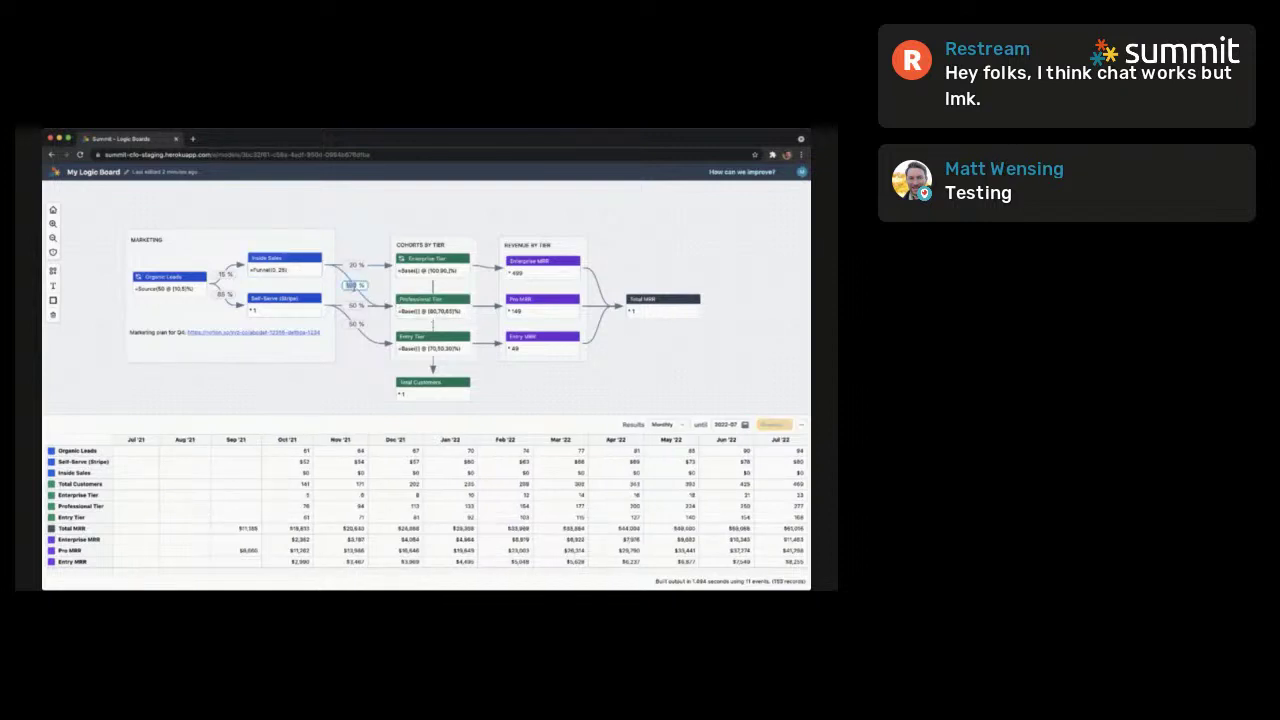
type("10")
left_click(370, 216)
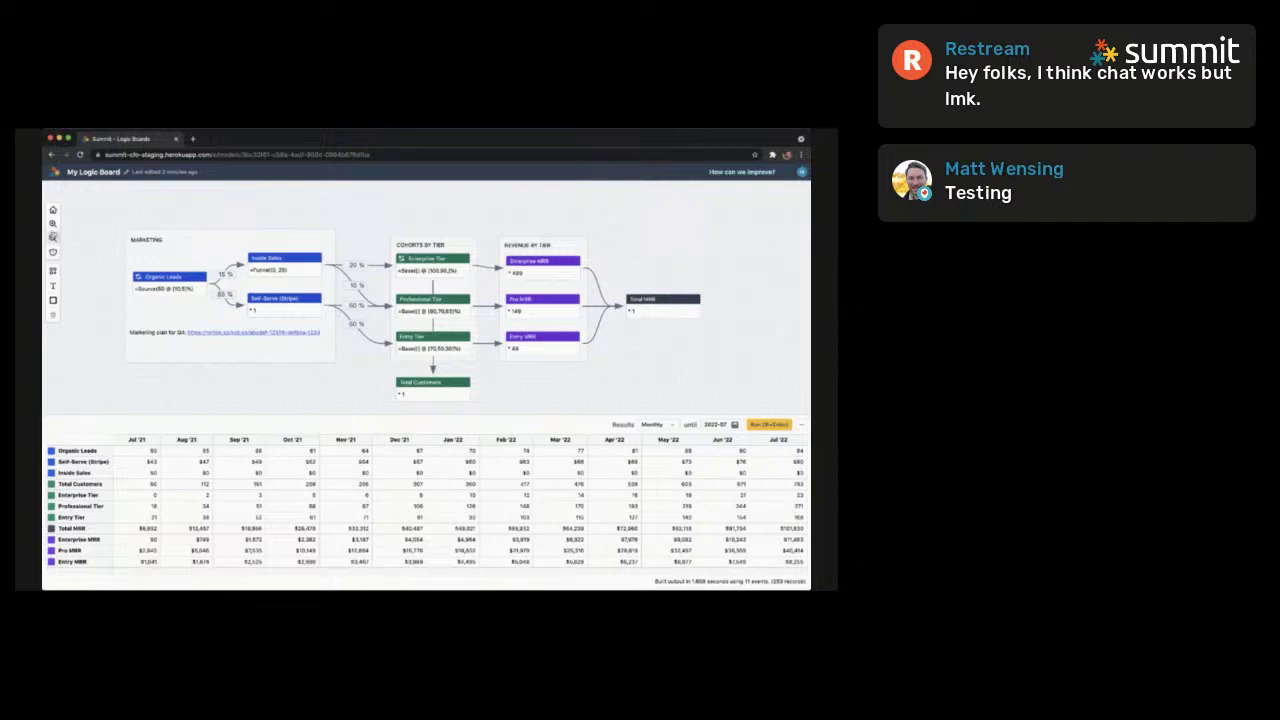
Add a new event named Bank Account in the empty space beyond Total MRR
left_click(53, 238)
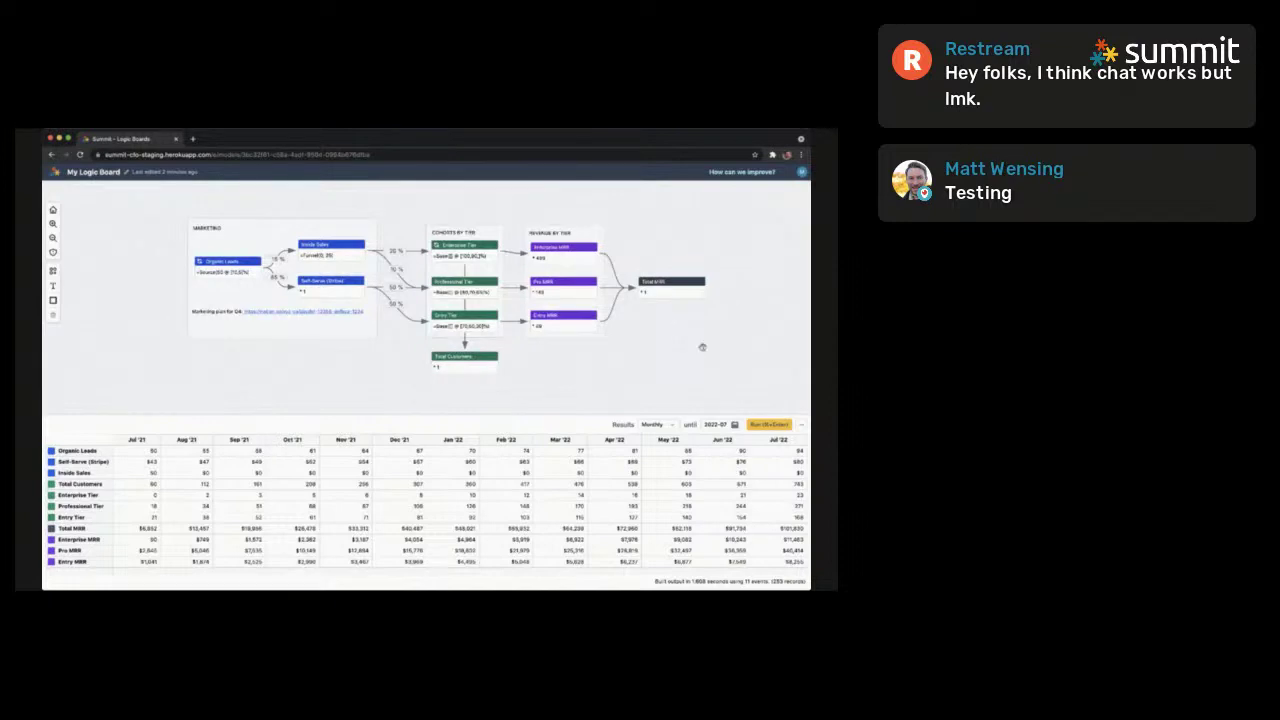
left_click_drag(703, 349, 585, 346)
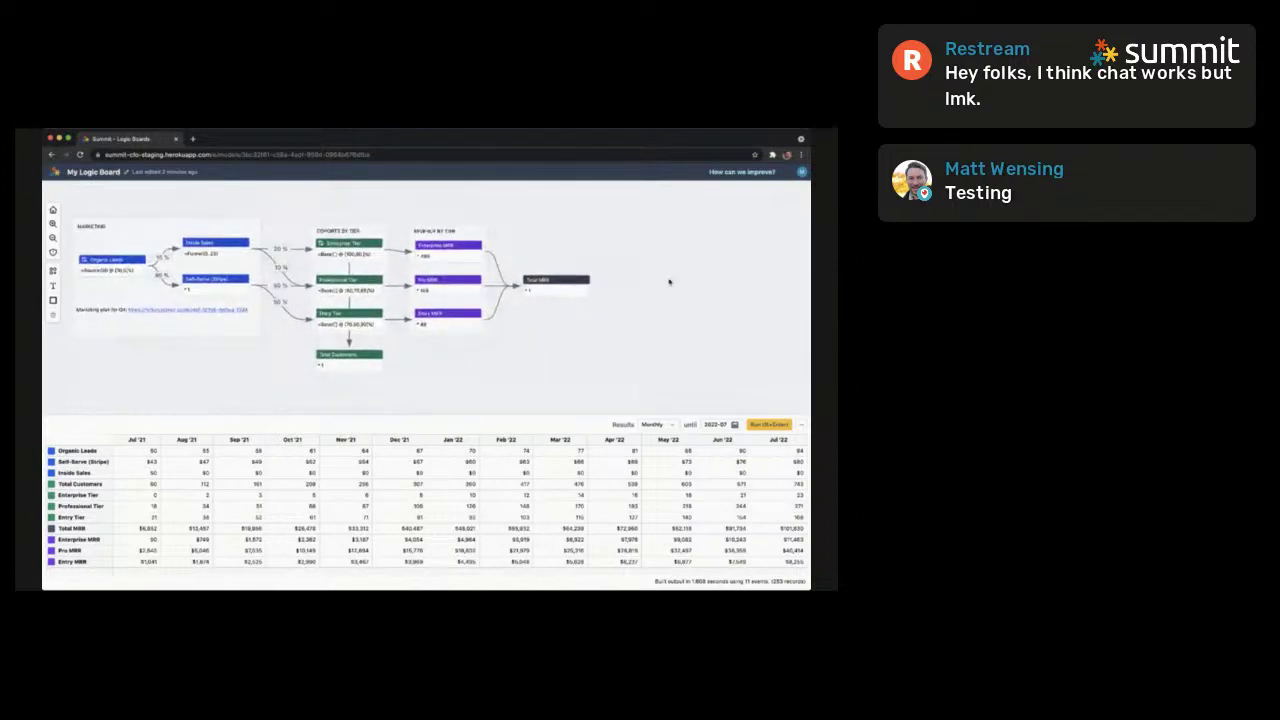
double_click(669, 282)
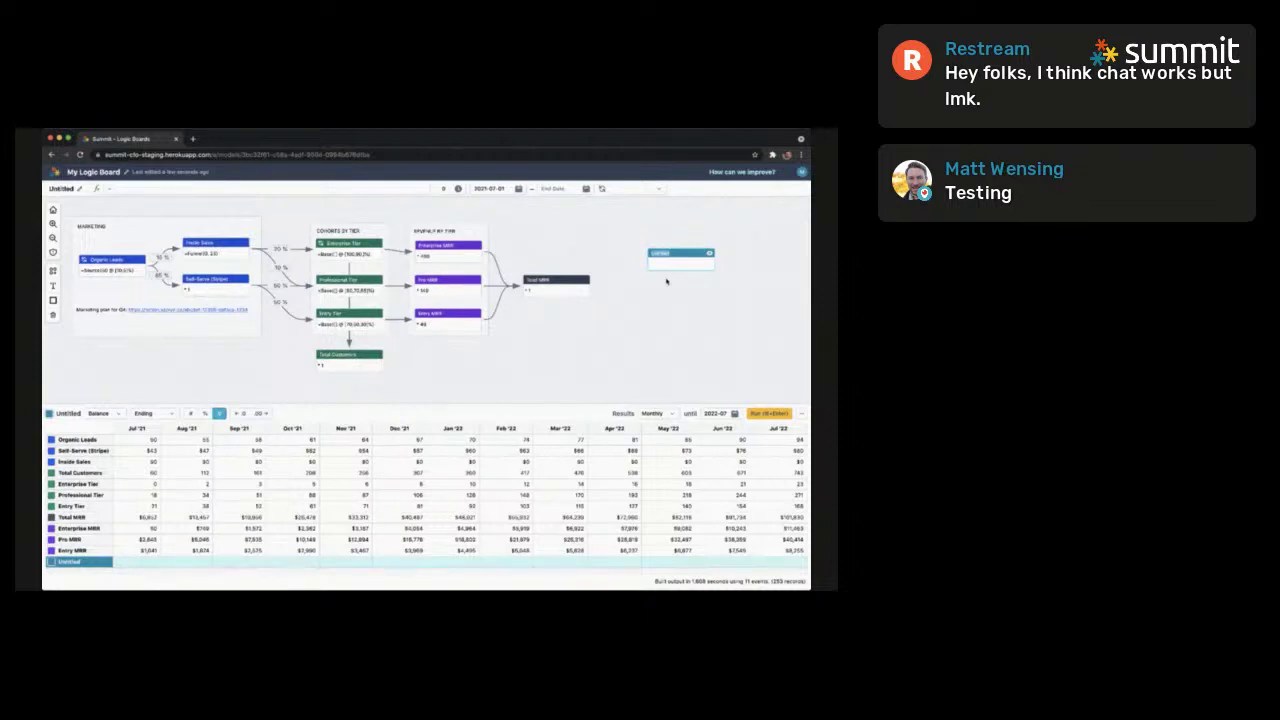
type("Salk Account")
key("Return")
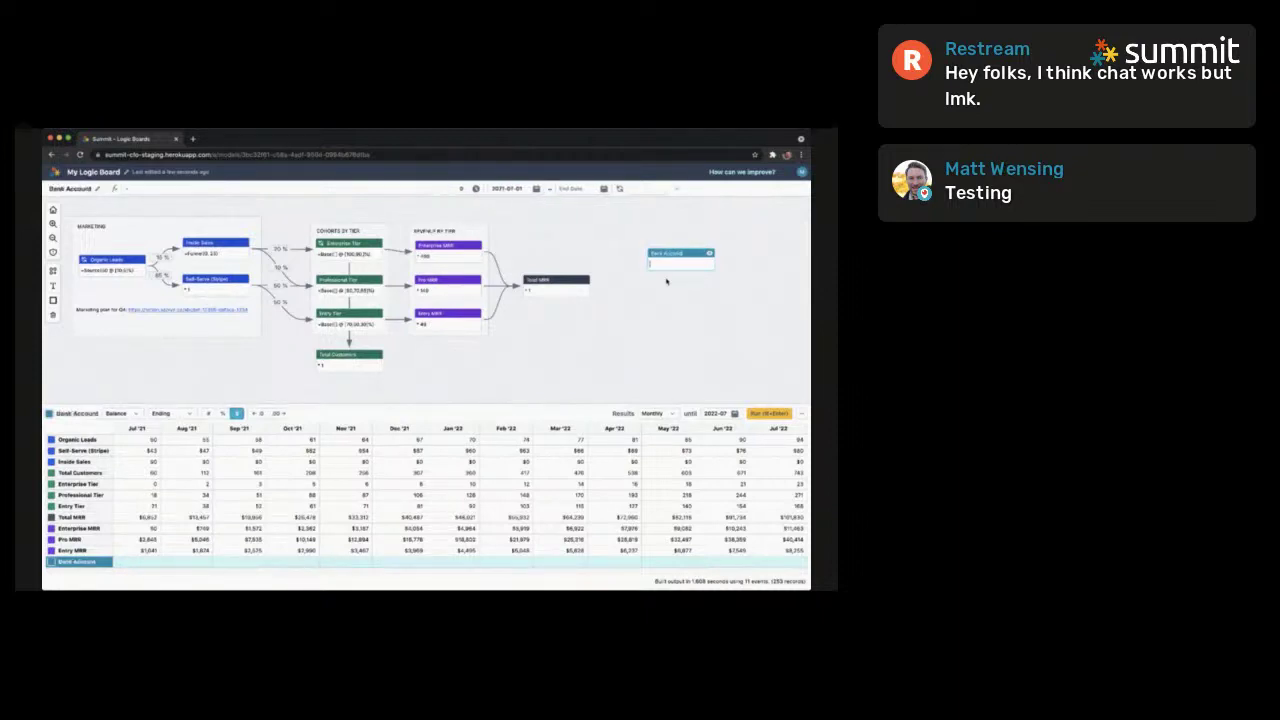
Give the Bank Account event the formula =Pool(~400k, 0)
type("=Ba")
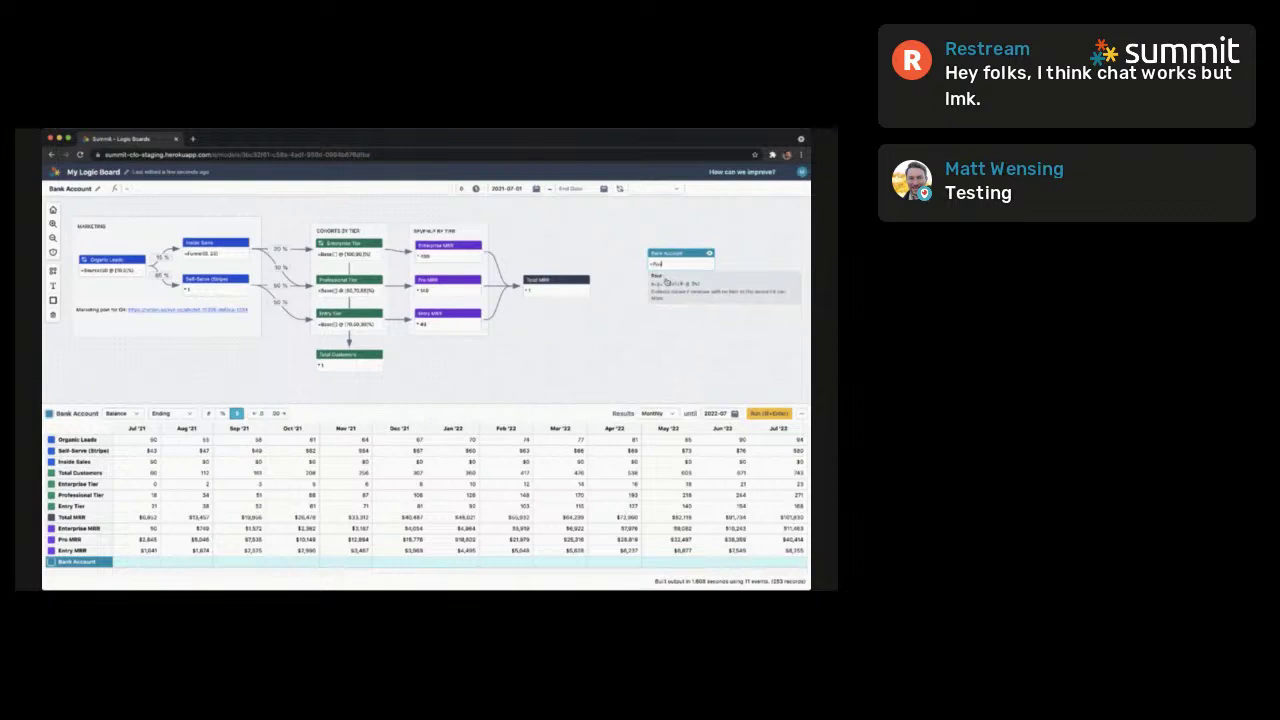
type("l")
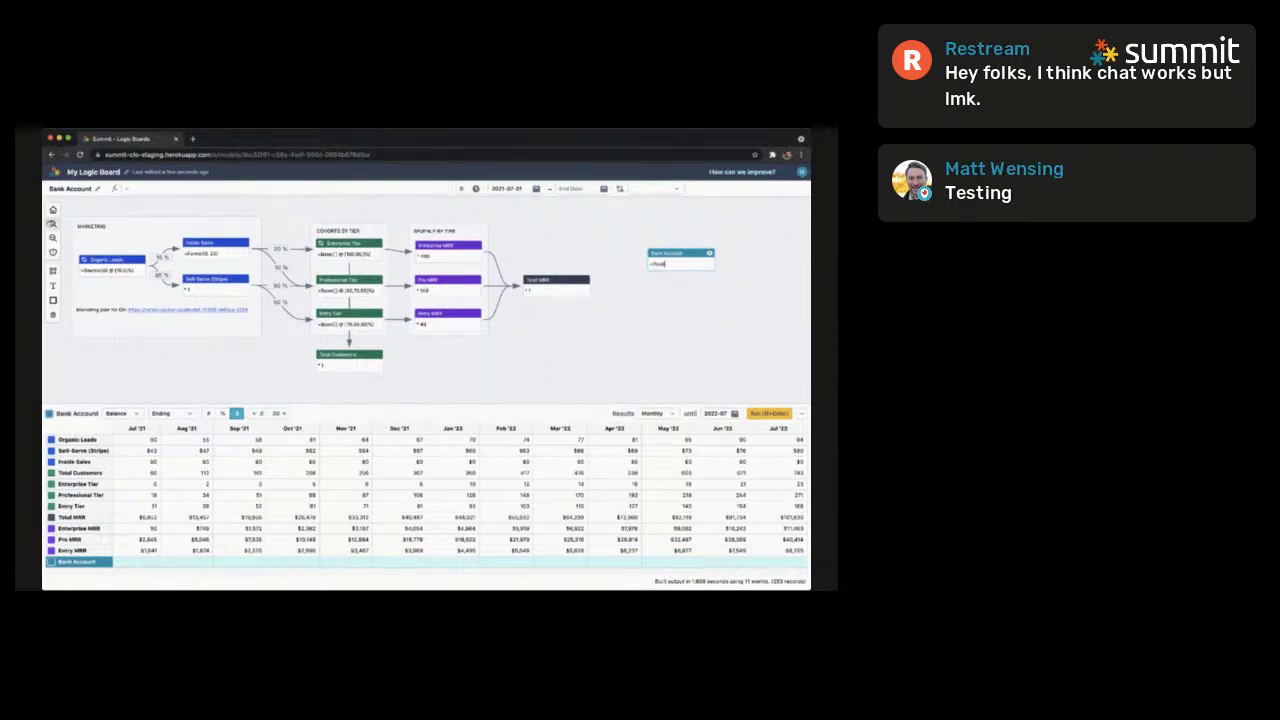
left_click(53, 223)
left_click_drag(765, 258, 470, 300)
left_click(471, 296)
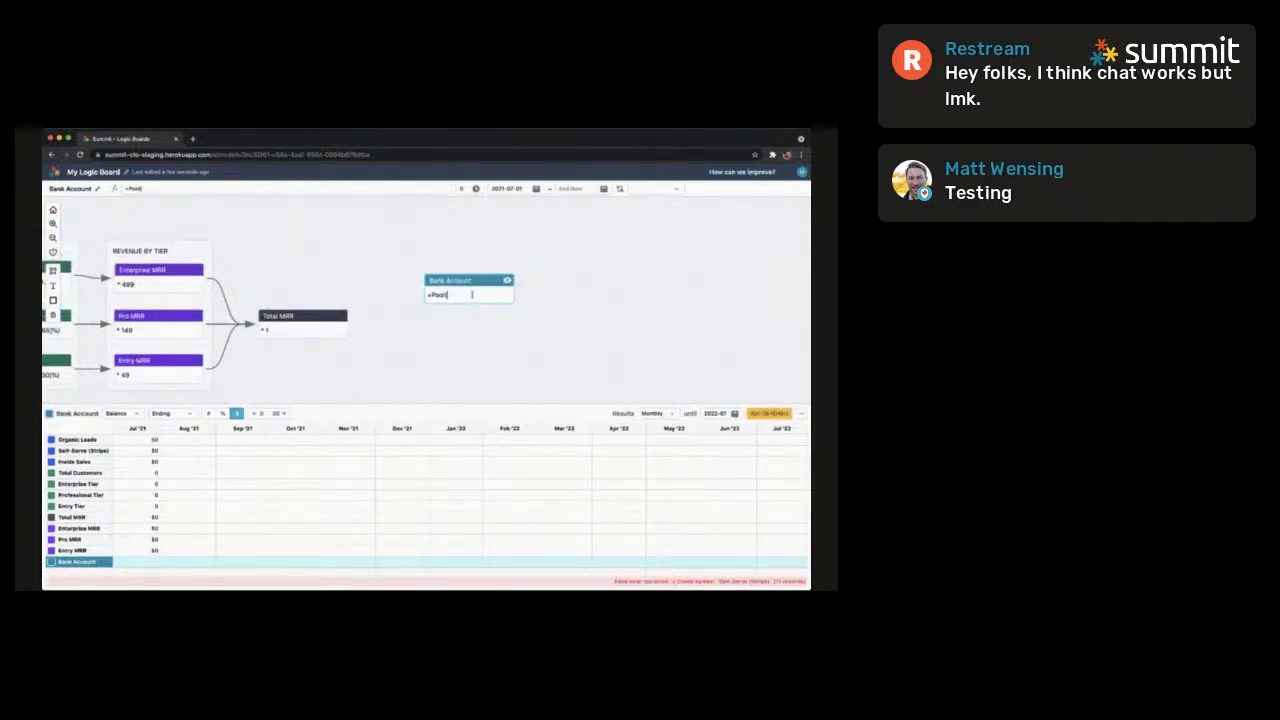
type("(")
type("-40")
type("00")
type(", ")
type("0)")
left_click(486, 357)
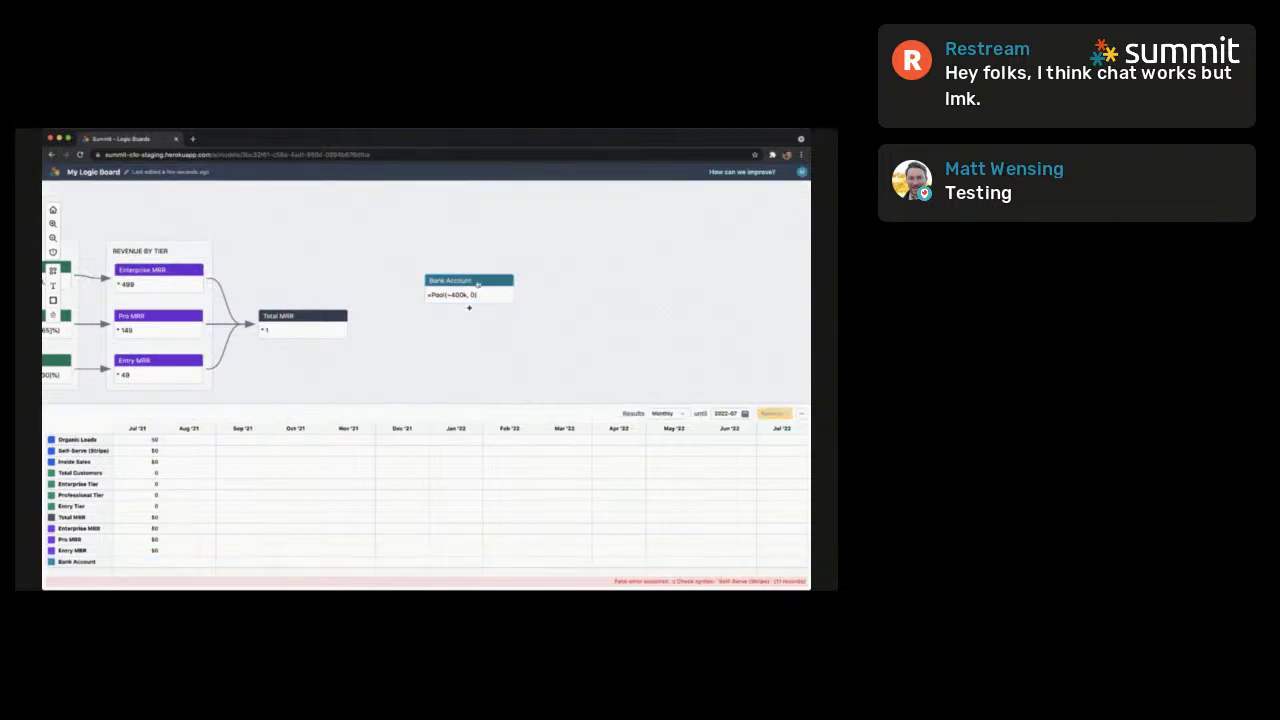
Align the Bank Account event with Total MRR and recolor it red
left_click_drag(478, 285, 474, 316)
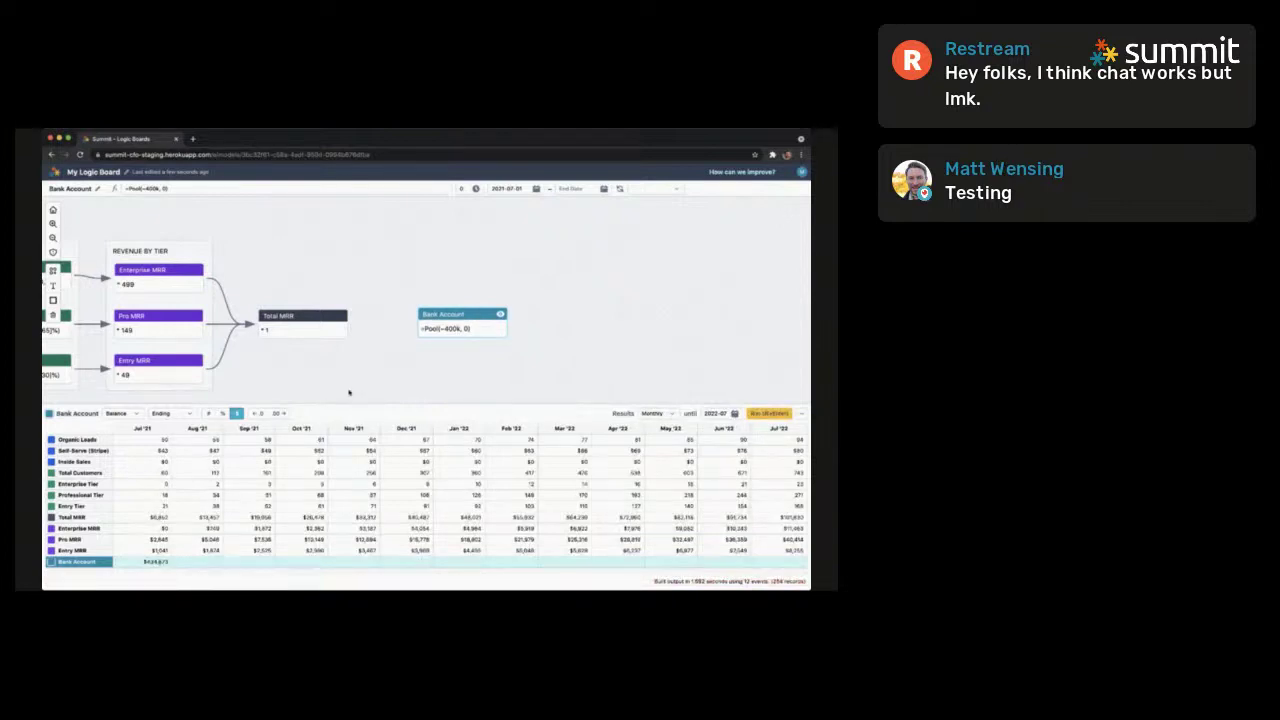
left_click(49, 414)
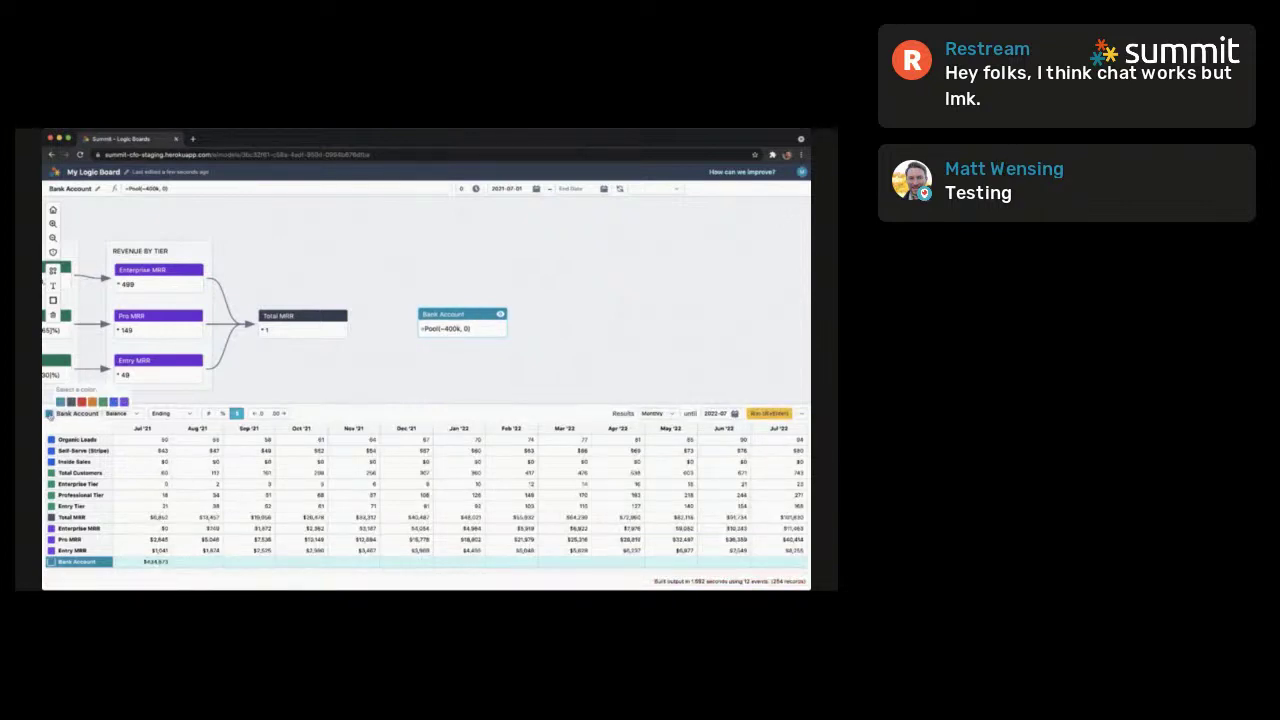
left_click(81, 402)
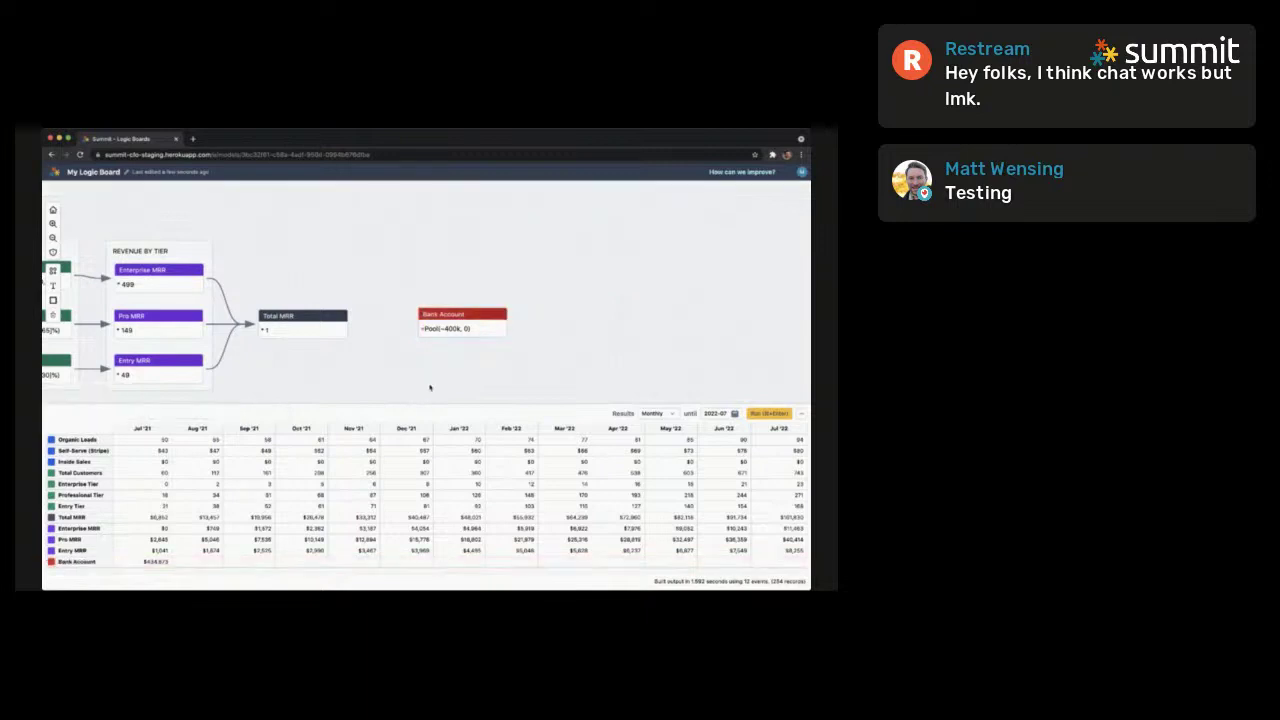
Connect Total MRR to Bank Account and level the two events along the link
left_click_drag(298, 366, 386, 345)
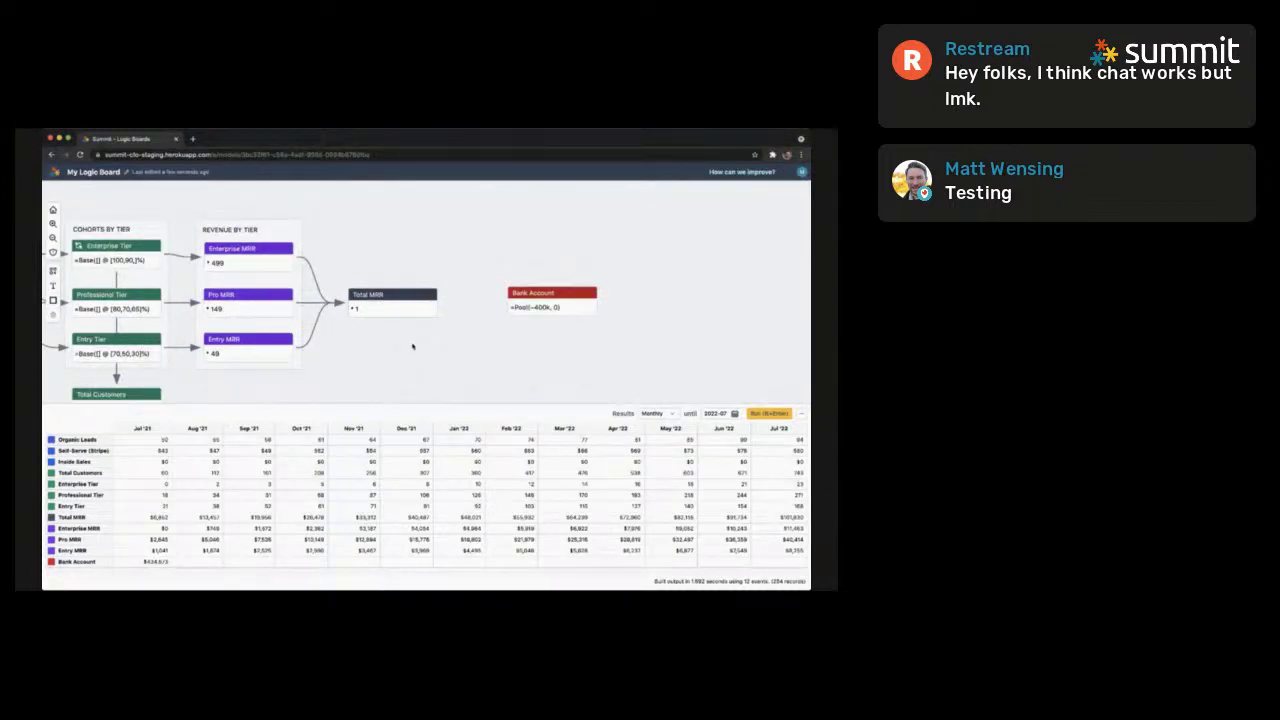
left_click(250, 247)
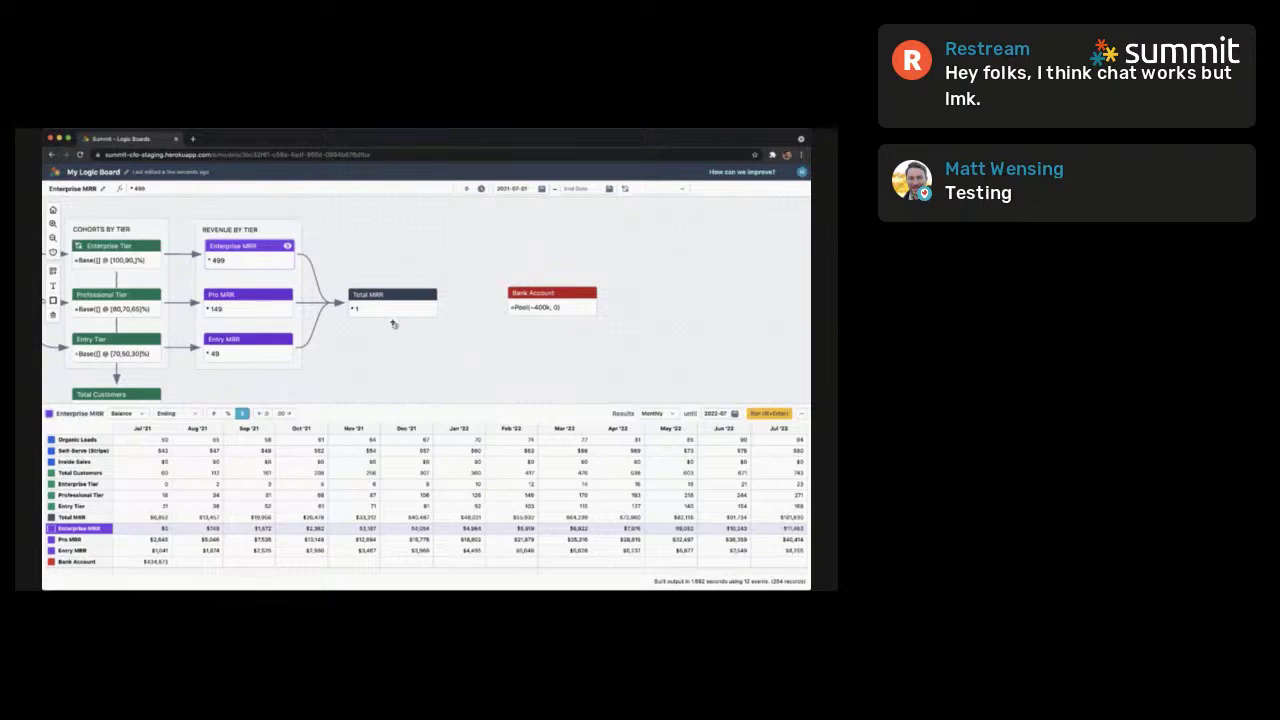
left_click(404, 299)
left_click_drag(393, 321, 537, 314)
left_click(551, 299)
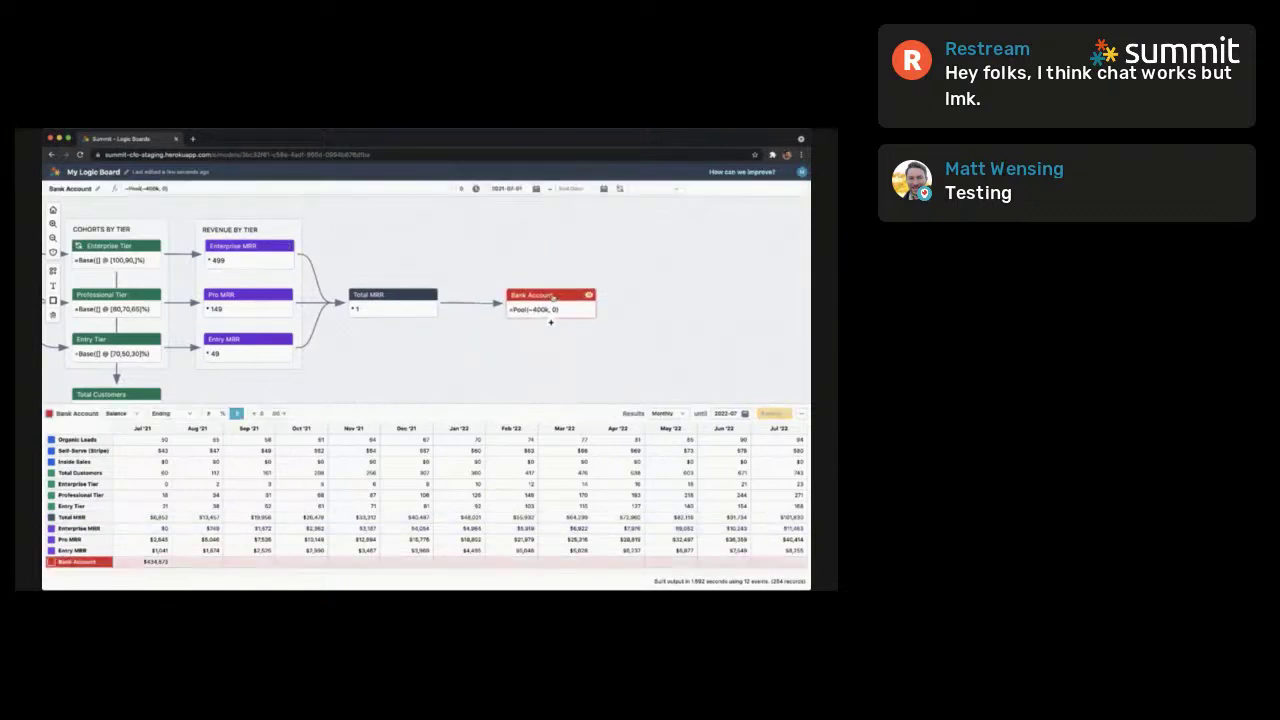
left_click(514, 352)
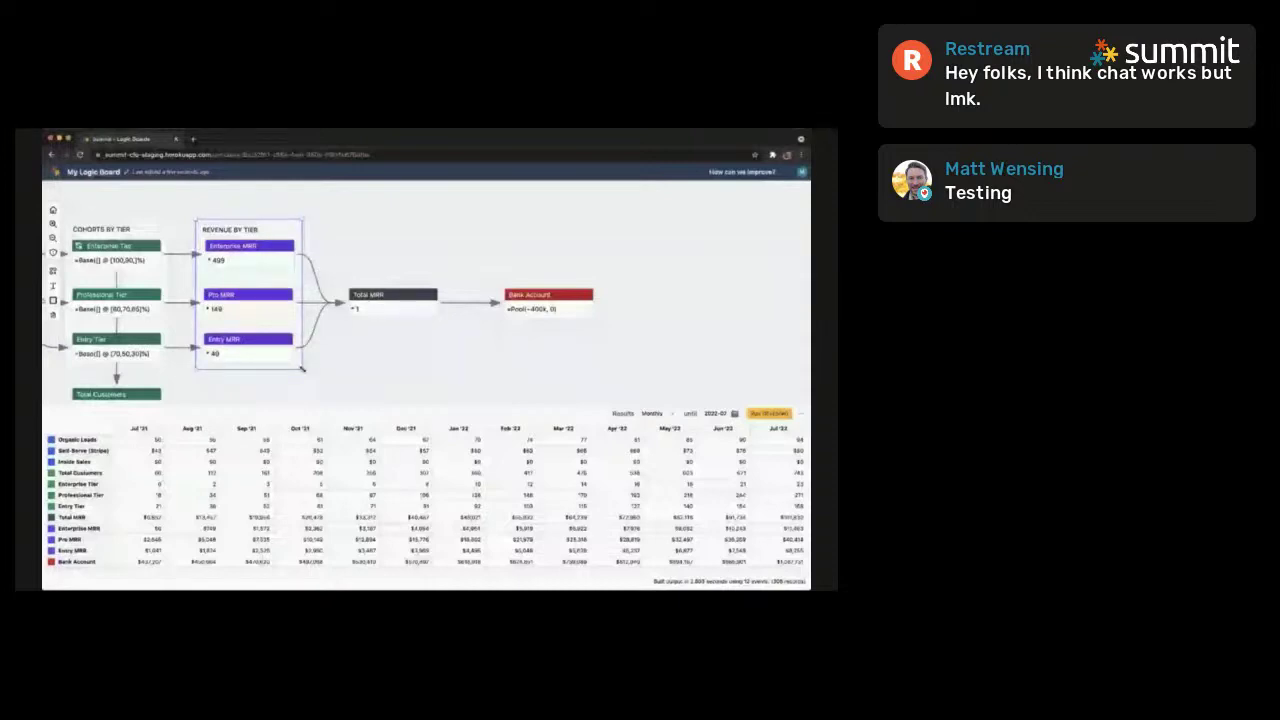
Enlarge the Revenue by Tier frame to enclose Total MRR and recolor Total MRR purple
left_click(405, 300)
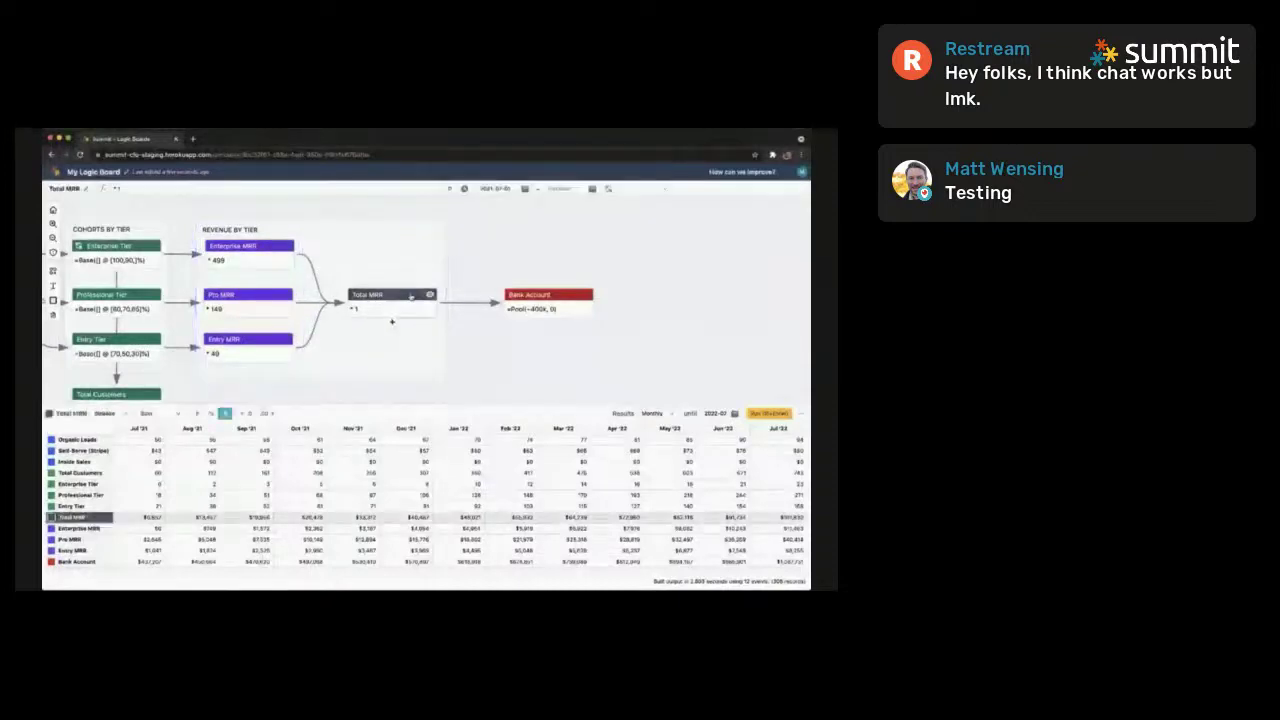
left_click(49, 414)
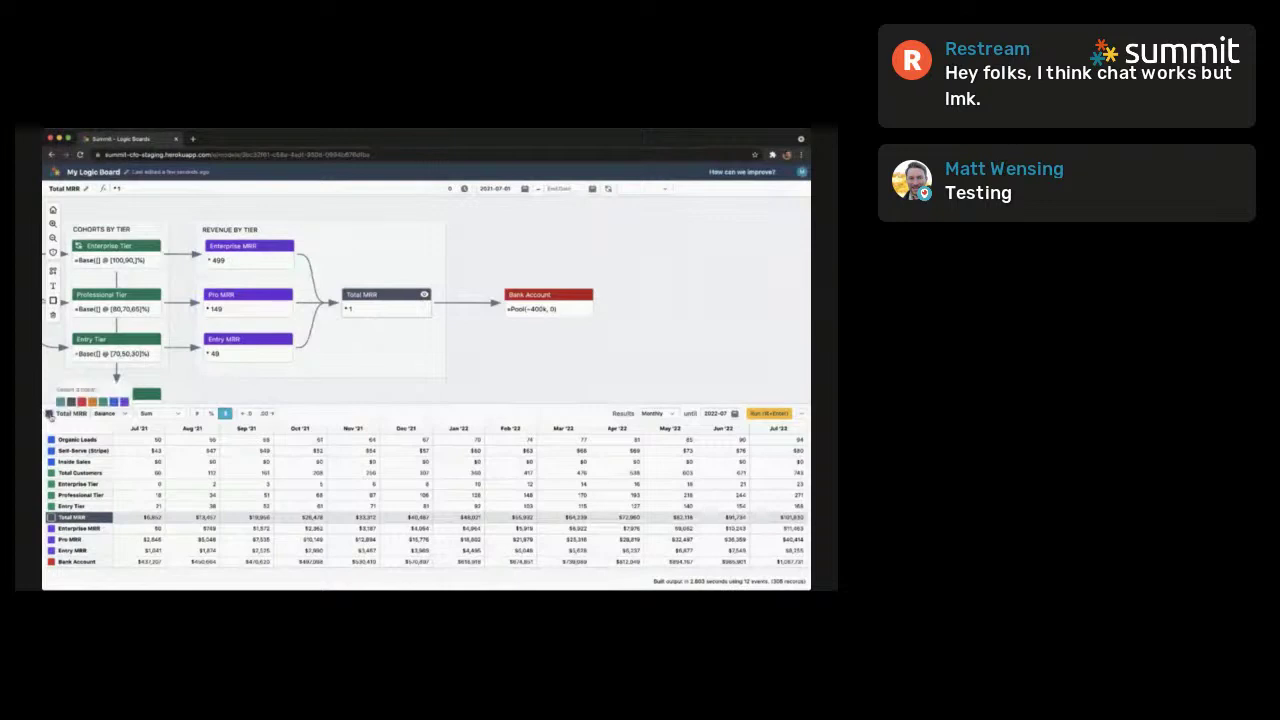
left_click(124, 401)
left_click(474, 390)
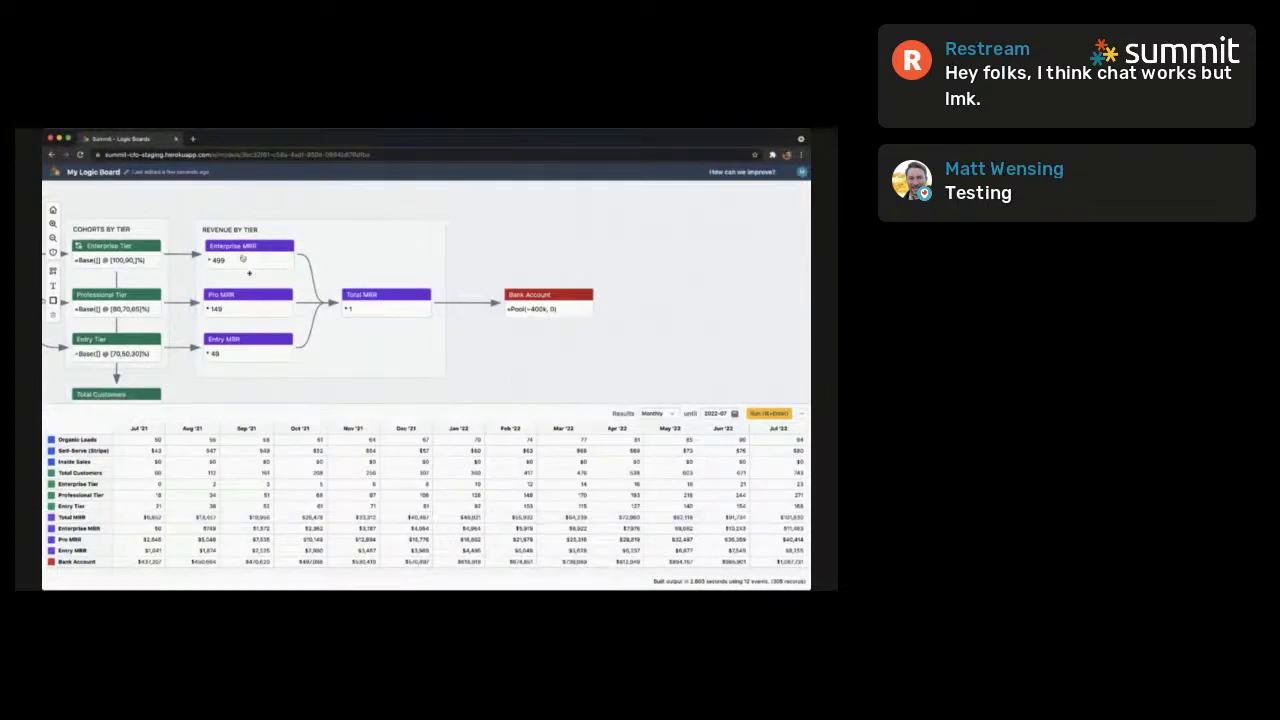
Examine the Bank Account results and the whole flow from Organic Leads through to Bank Account
left_click(540, 308)
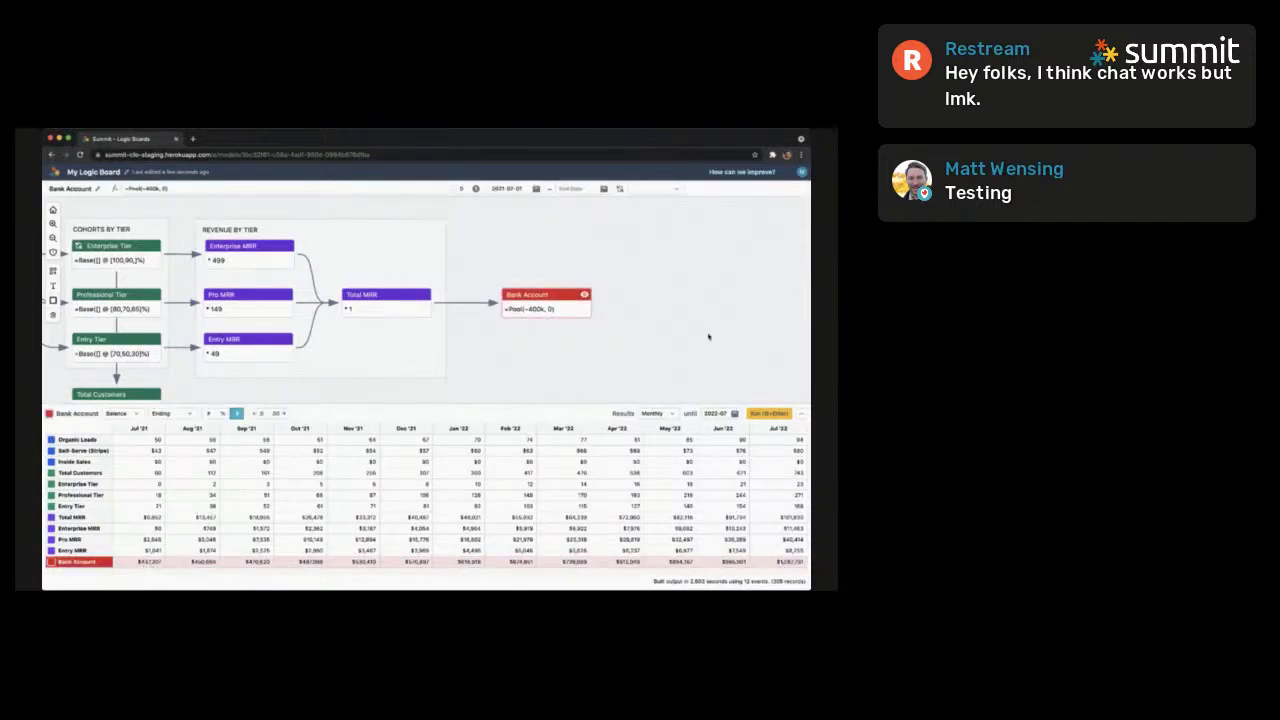
left_click(712, 328)
left_click_drag(723, 314, 584, 296)
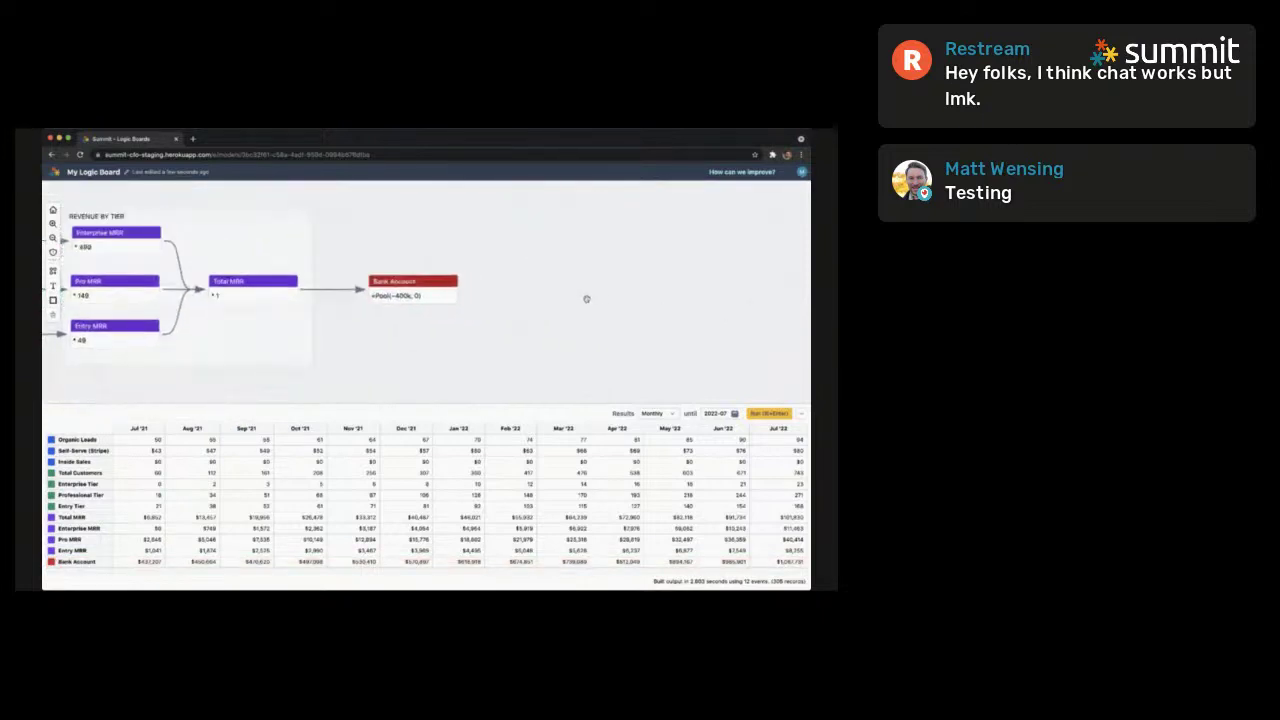
left_click(413, 307)
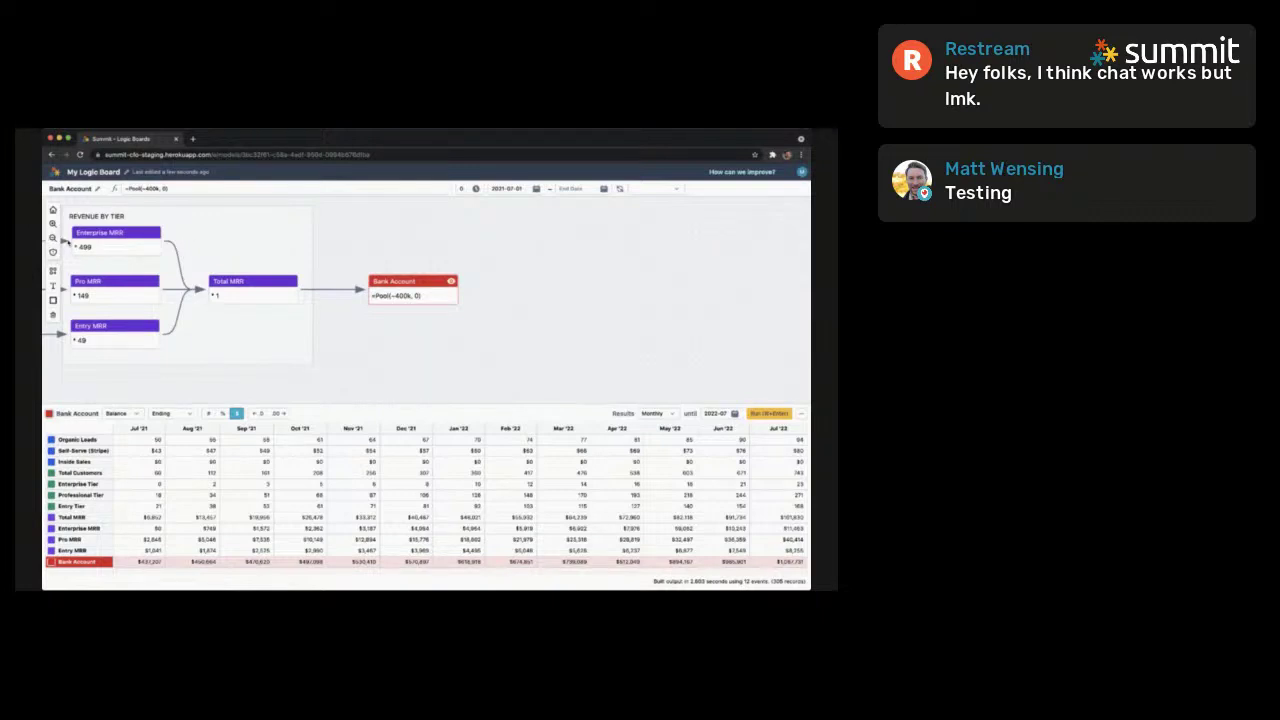
left_click(52, 238)
left_click(52, 240)
left_click(52, 240)
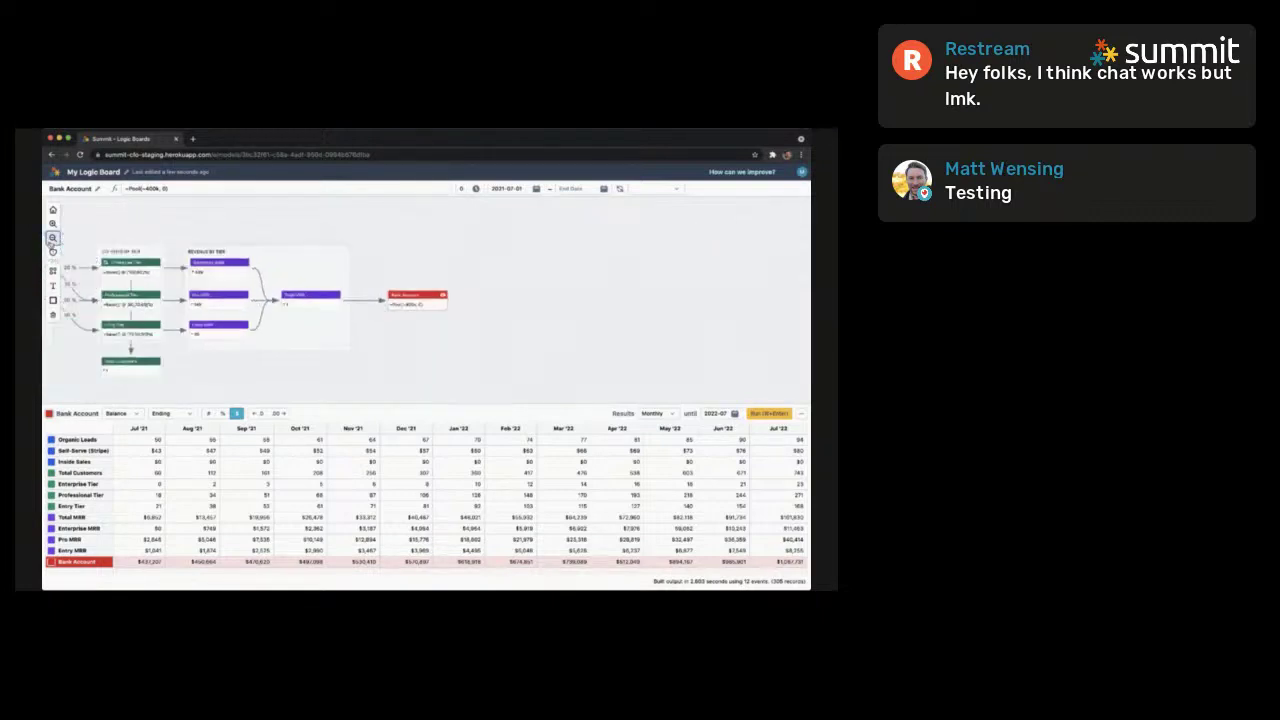
left_click(53, 211)
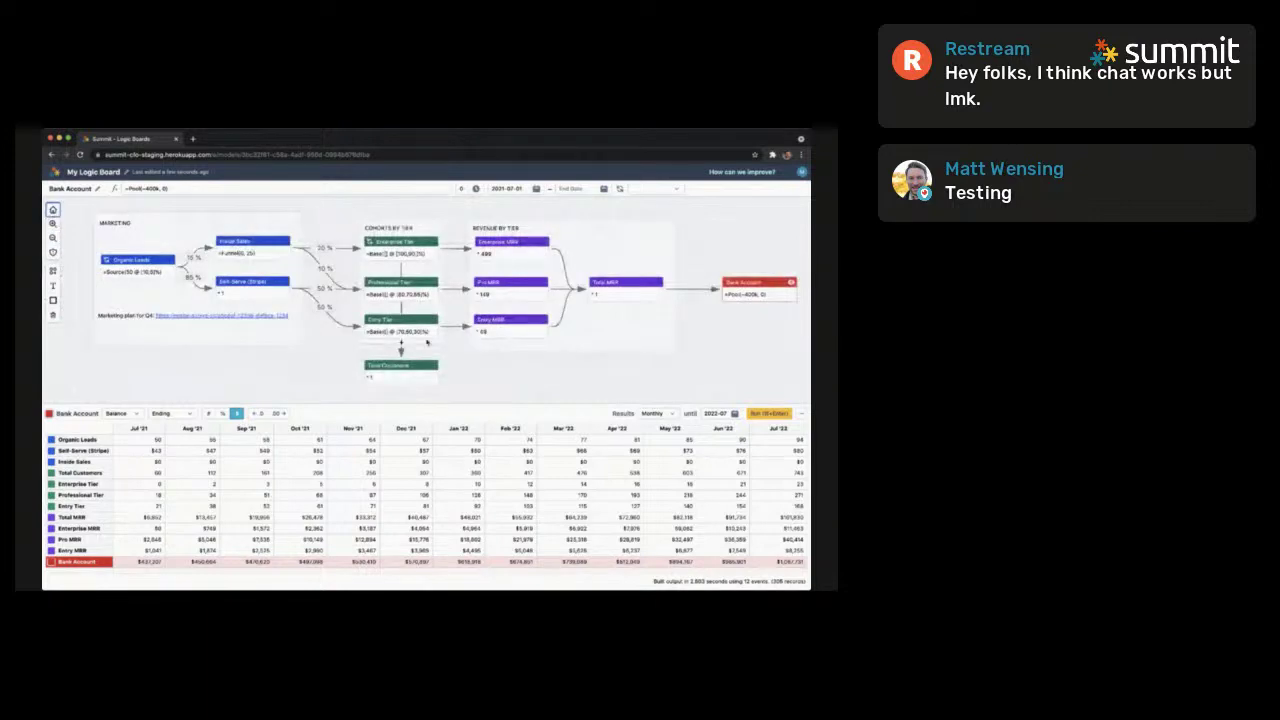
left_click(718, 398)
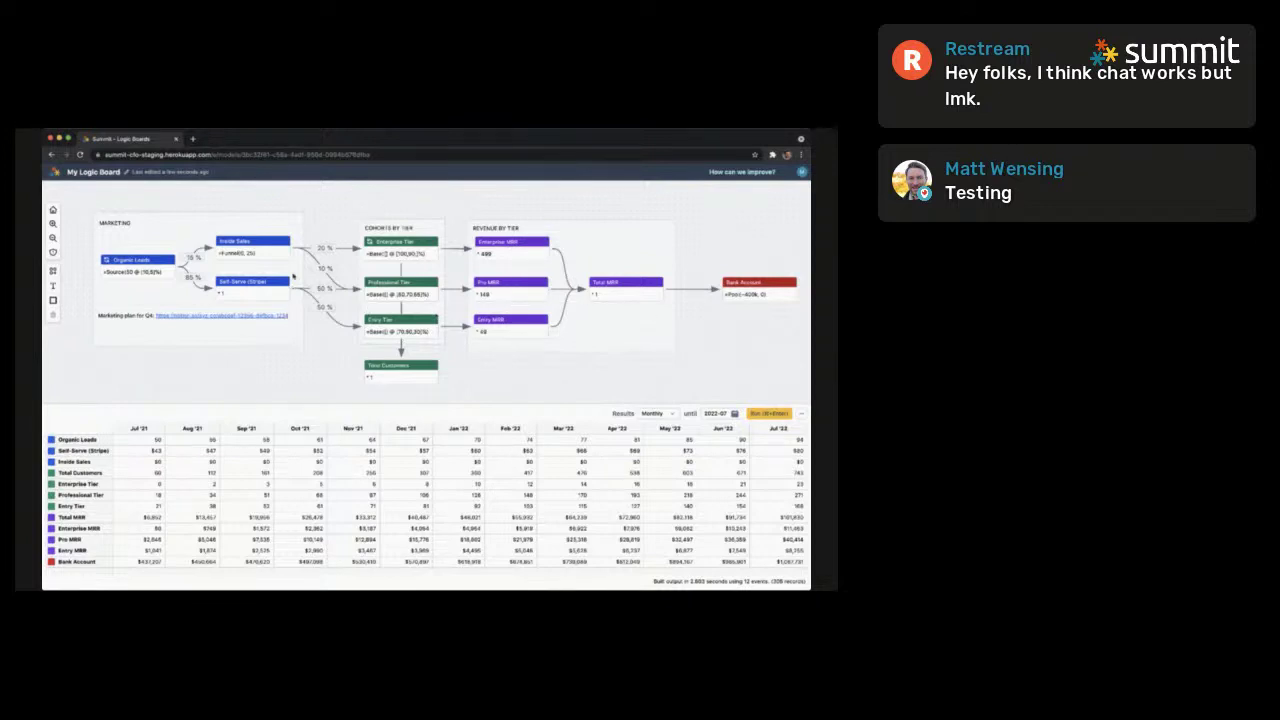
Add an event named OpEx beyond Bank Account with the formula =Source(-40k)
left_click_drag(760, 343, 306, 342)
double_click(428, 291)
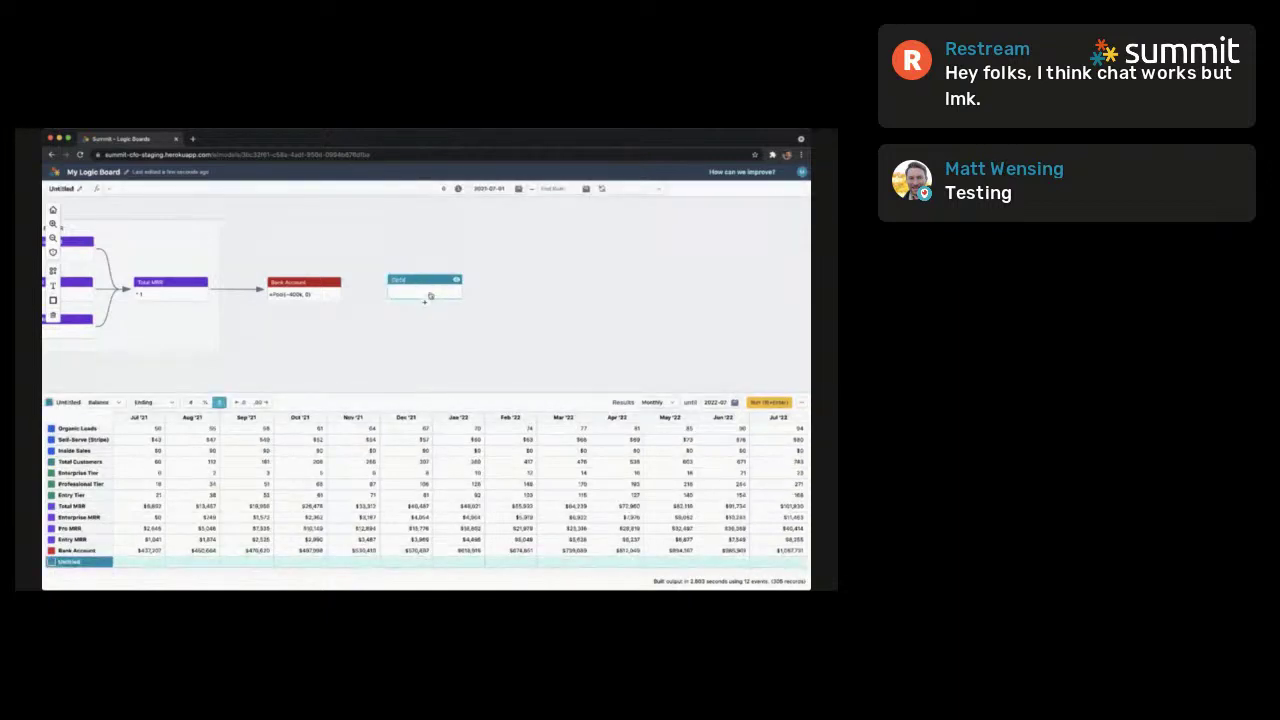
type("OpEx")
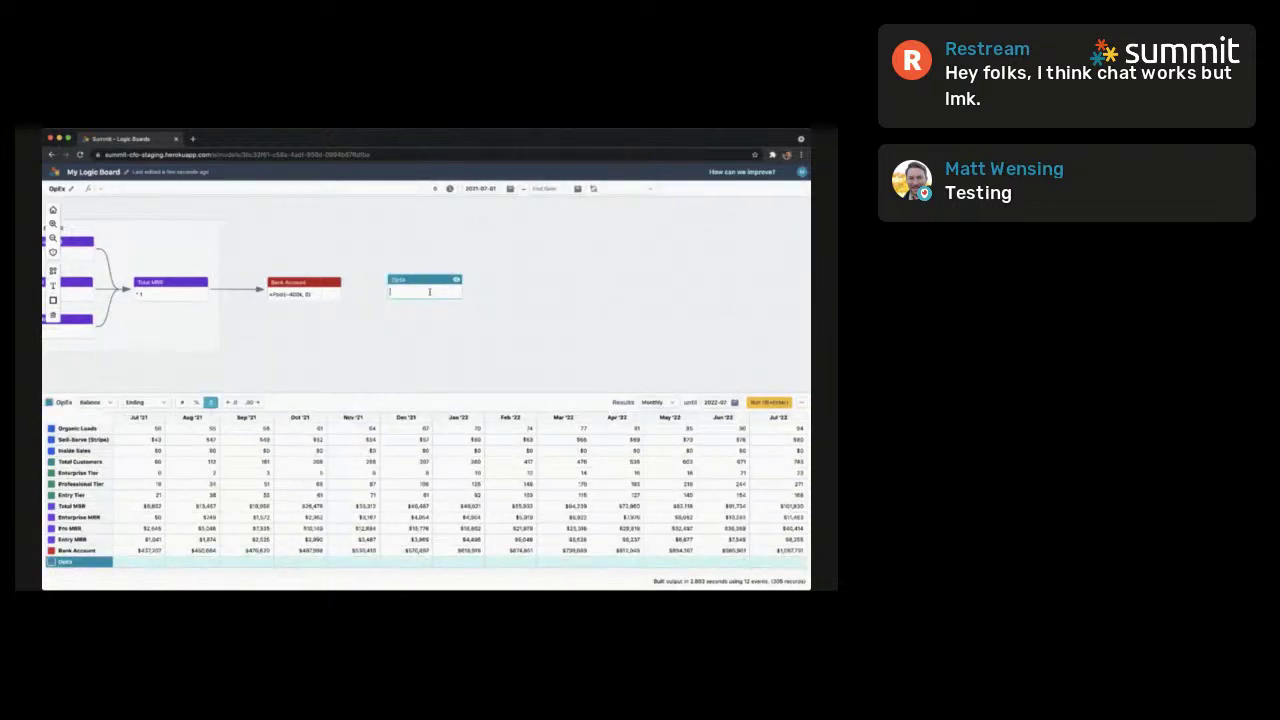
type("=")
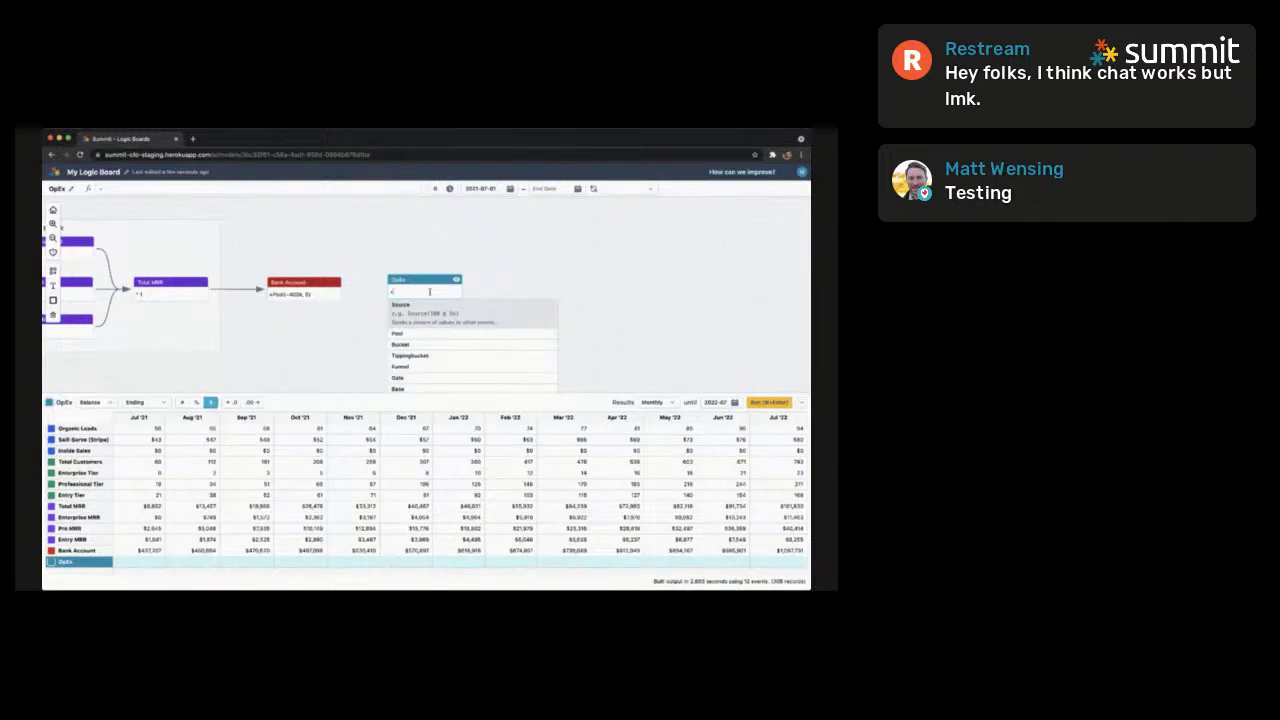
type("Source(")
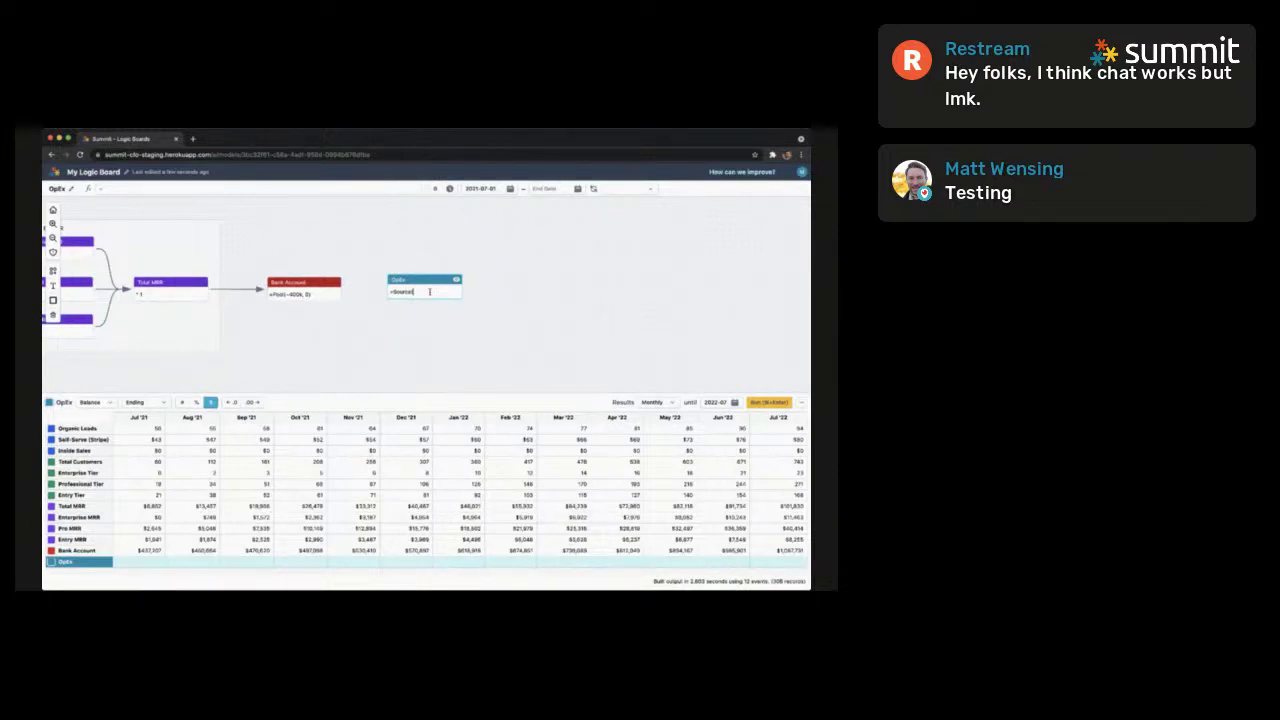
type("-40k")
left_click(420, 327)
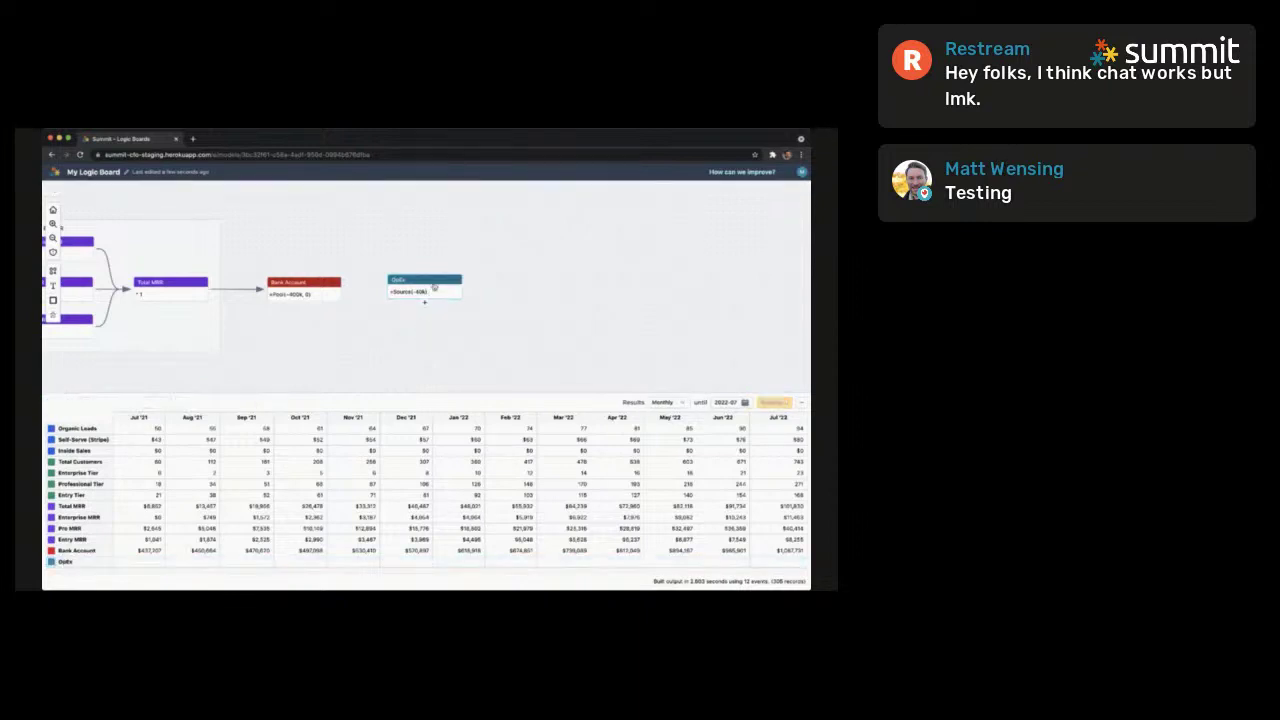
Rename the OpEx event to HR and move it slightly above the level of Bank Account
left_click(455, 282)
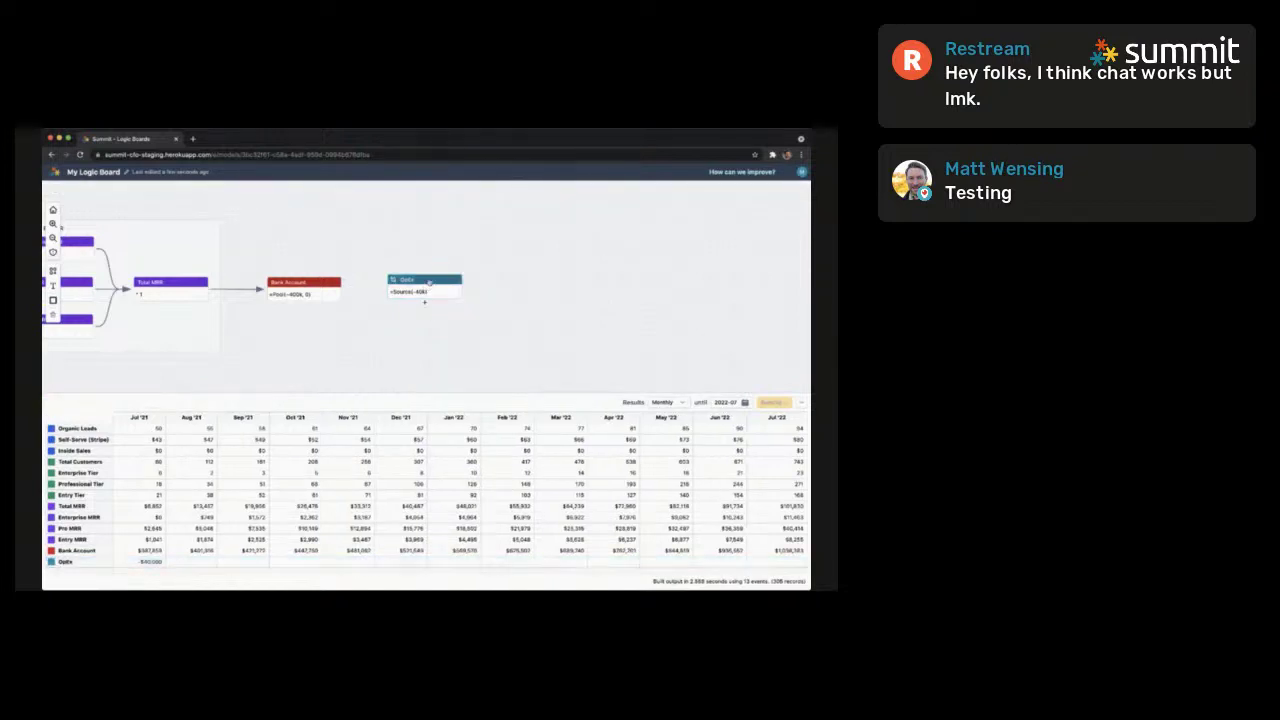
left_click_drag(429, 284, 426, 287)
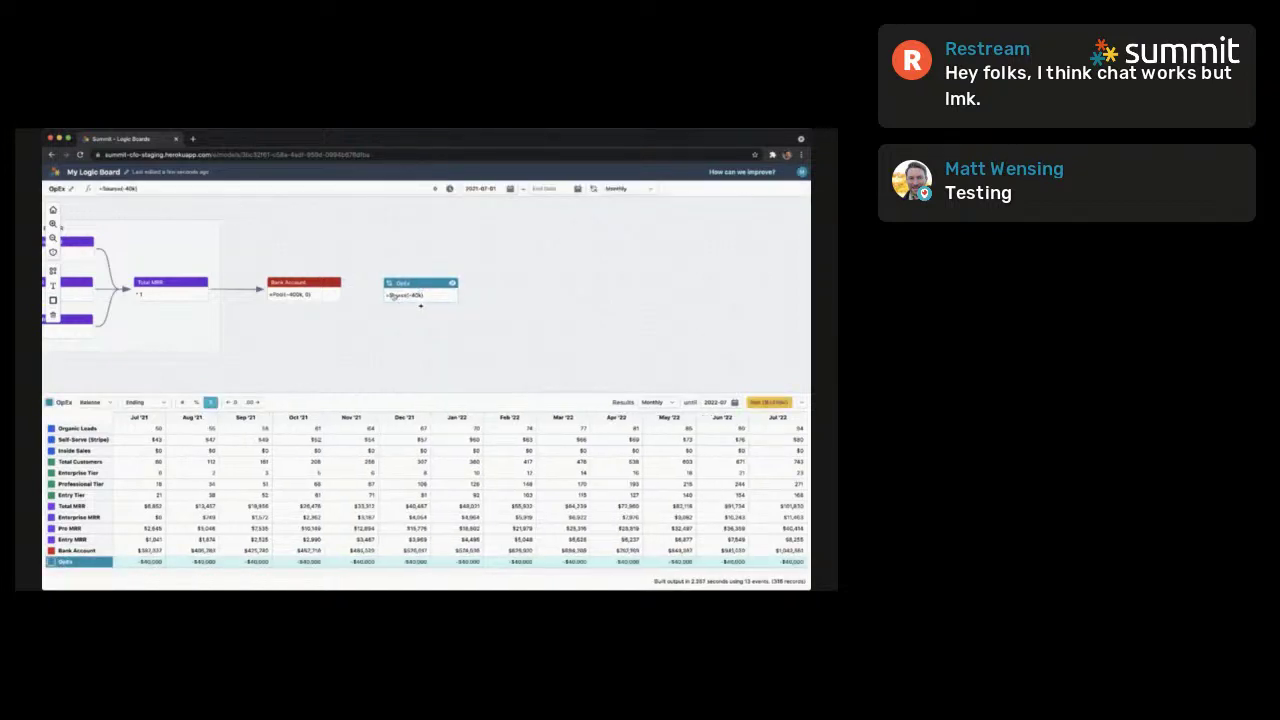
left_click_drag(418, 290, 423, 255)
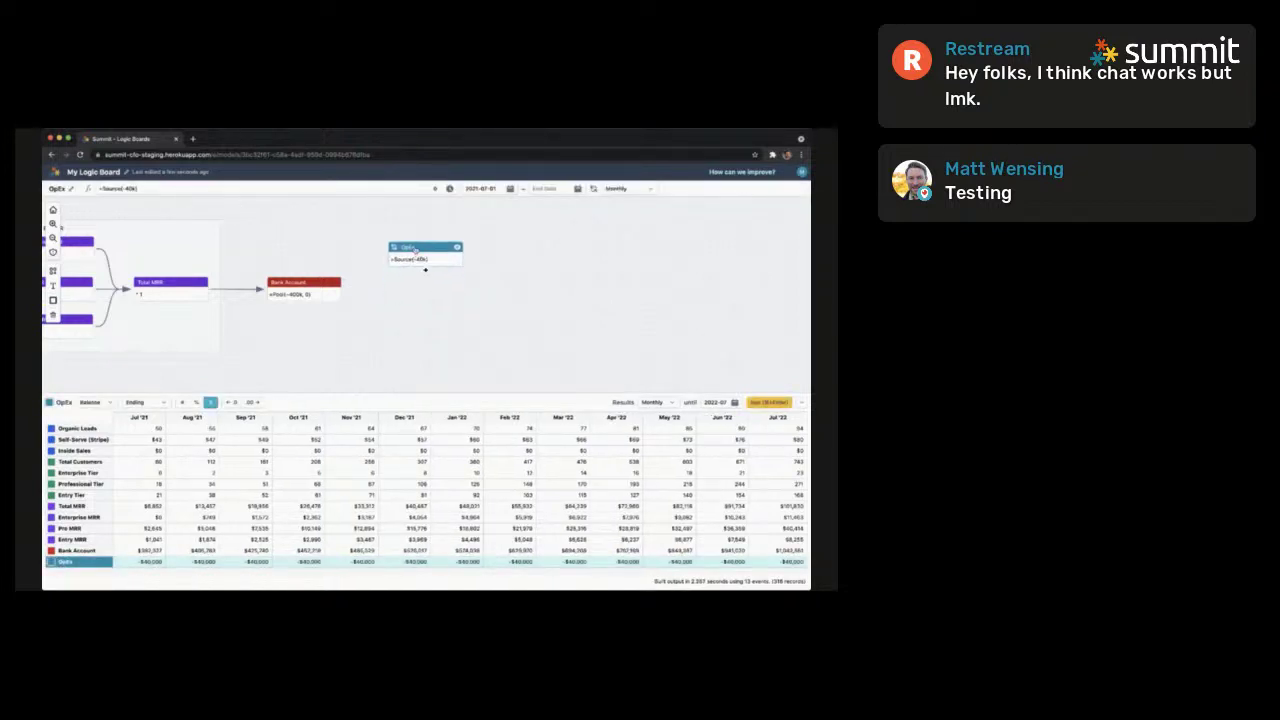
type("re")
left_click(418, 295)
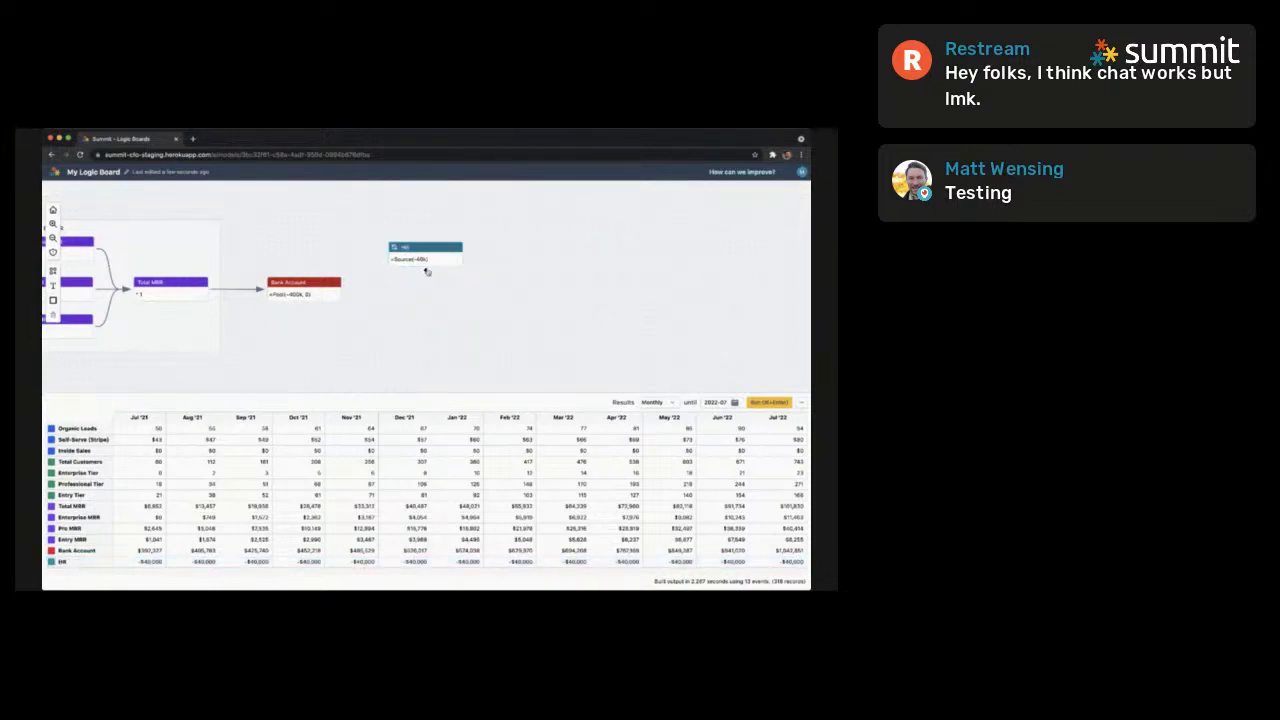
Connect HR to Bank Account, level it with the link, and check the Bank Account results
left_click_drag(427, 272, 322, 290)
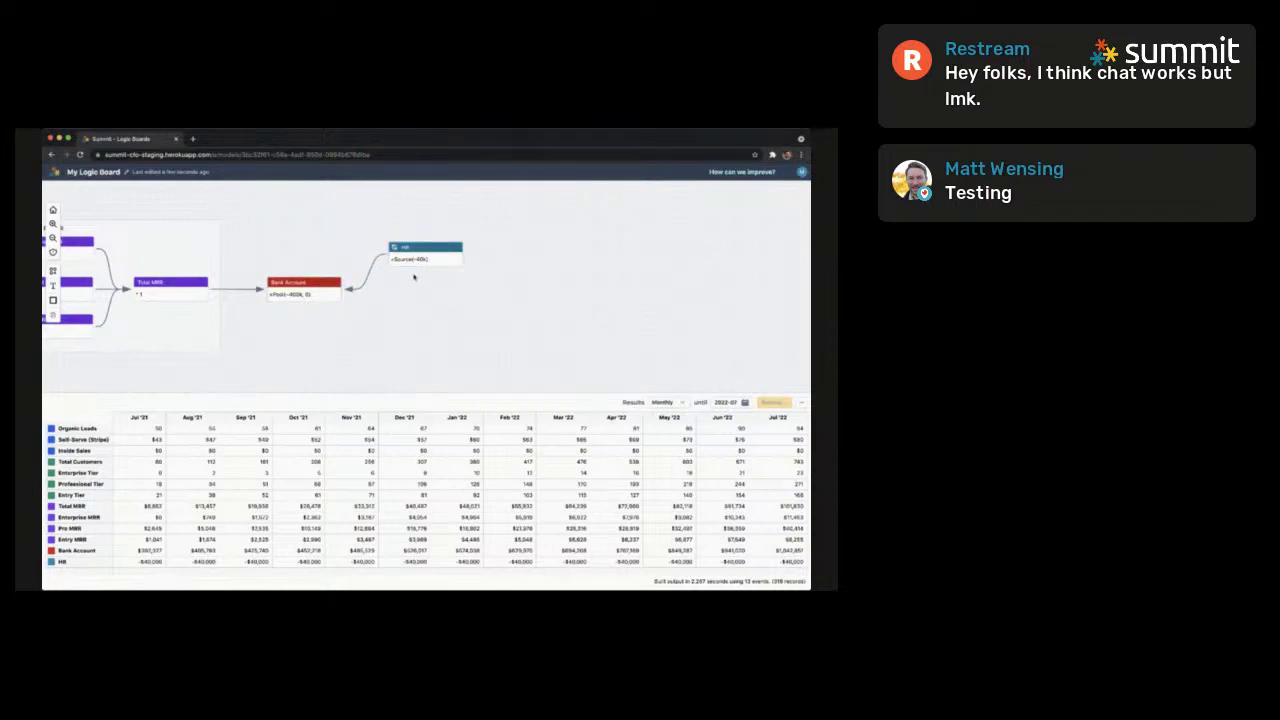
left_click_drag(437, 252, 437, 286)
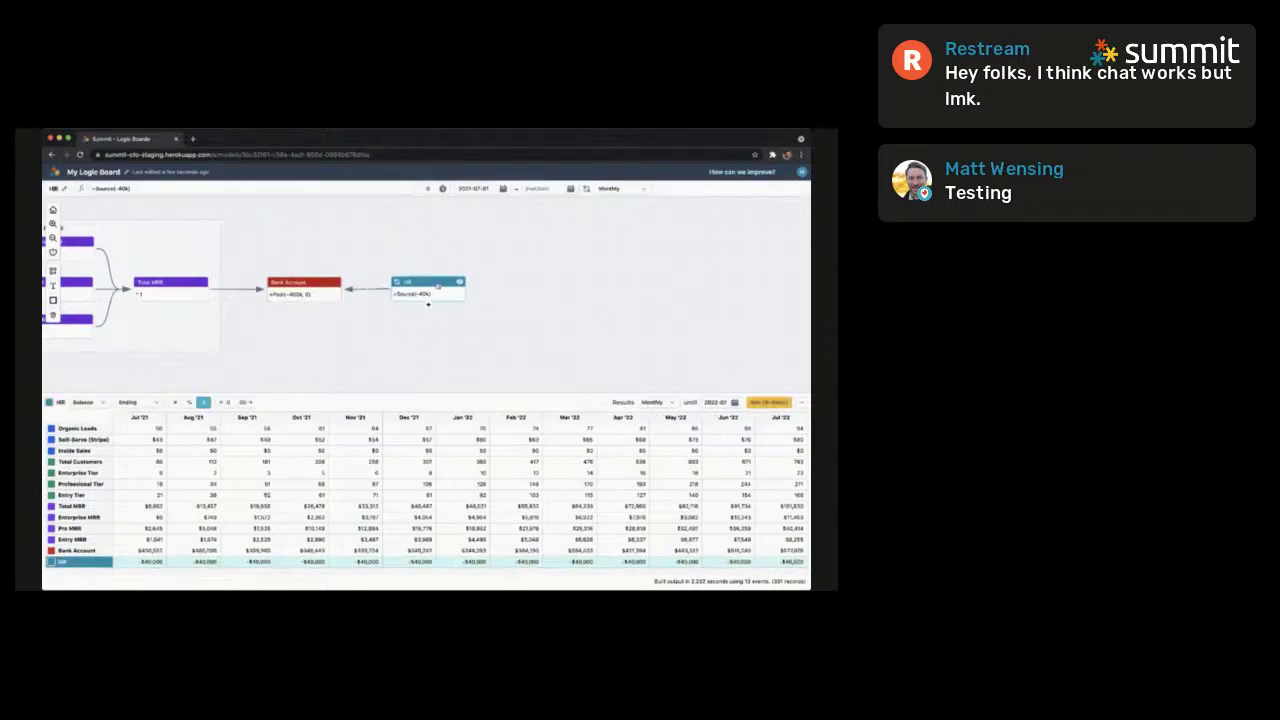
left_click(783, 552)
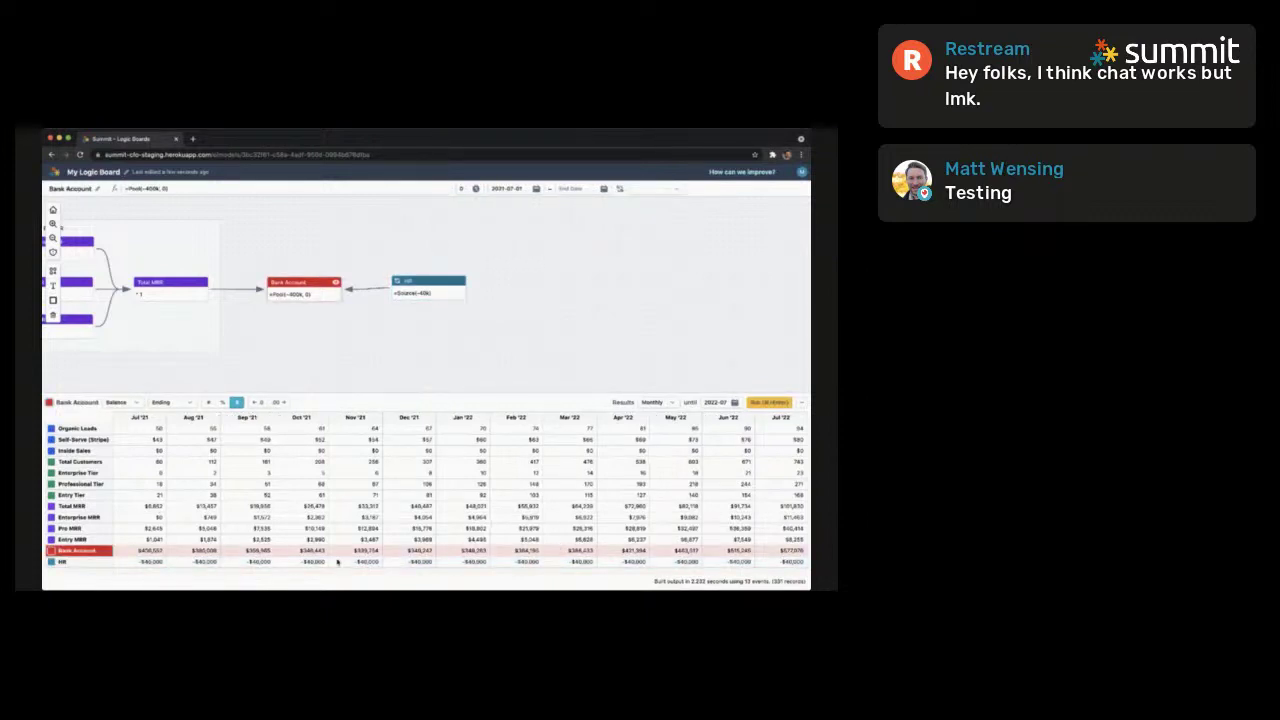
Recolor HR dark gray and move it up to make room for another expense event below
left_click(98, 563)
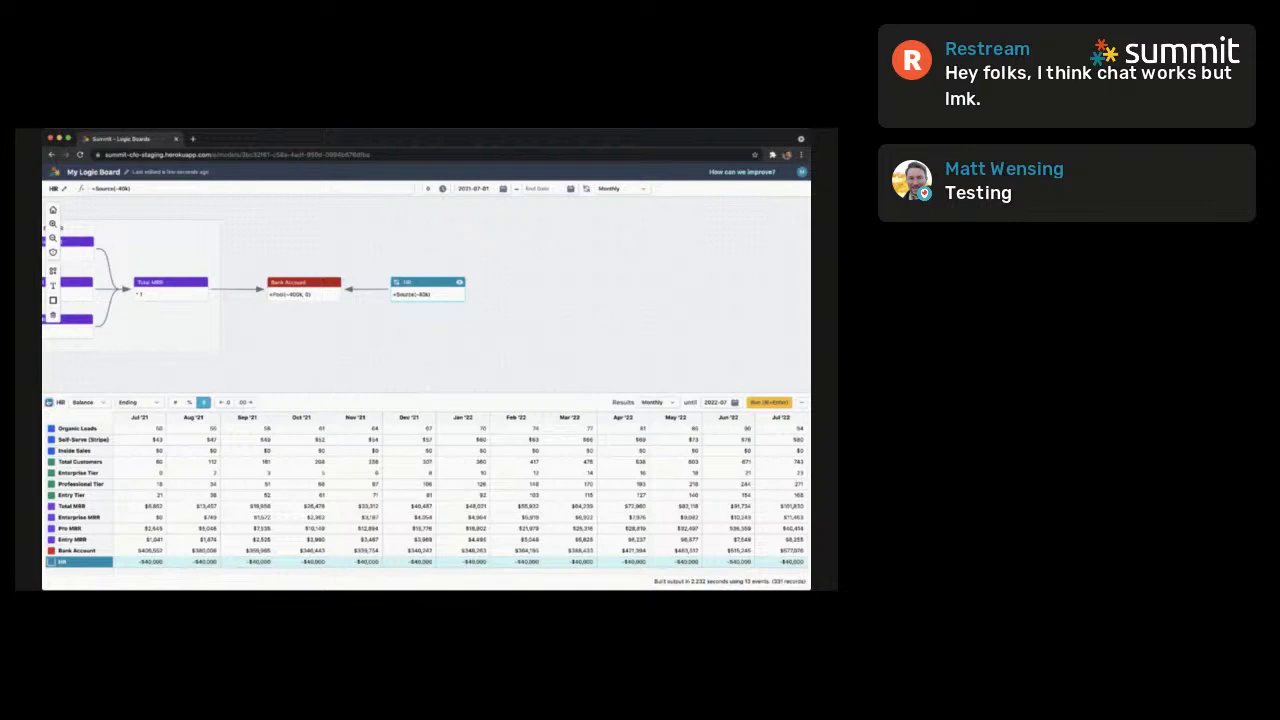
left_click(49, 403)
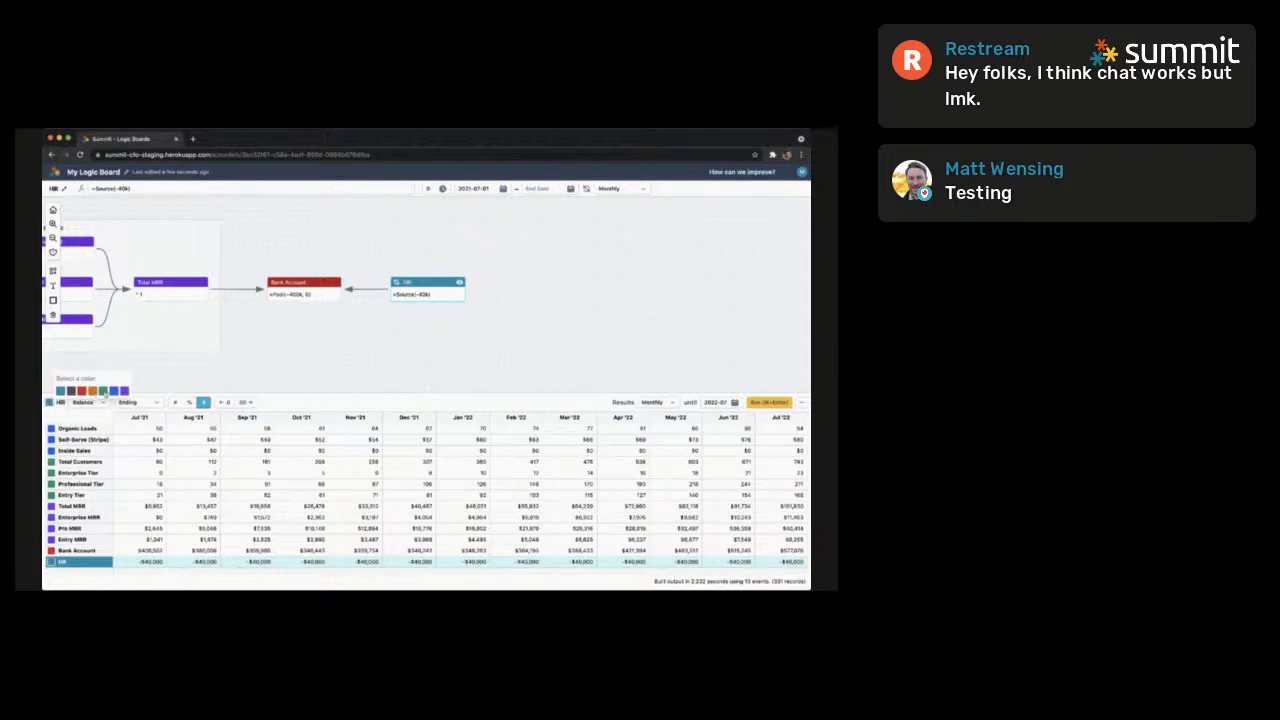
left_click(70, 390)
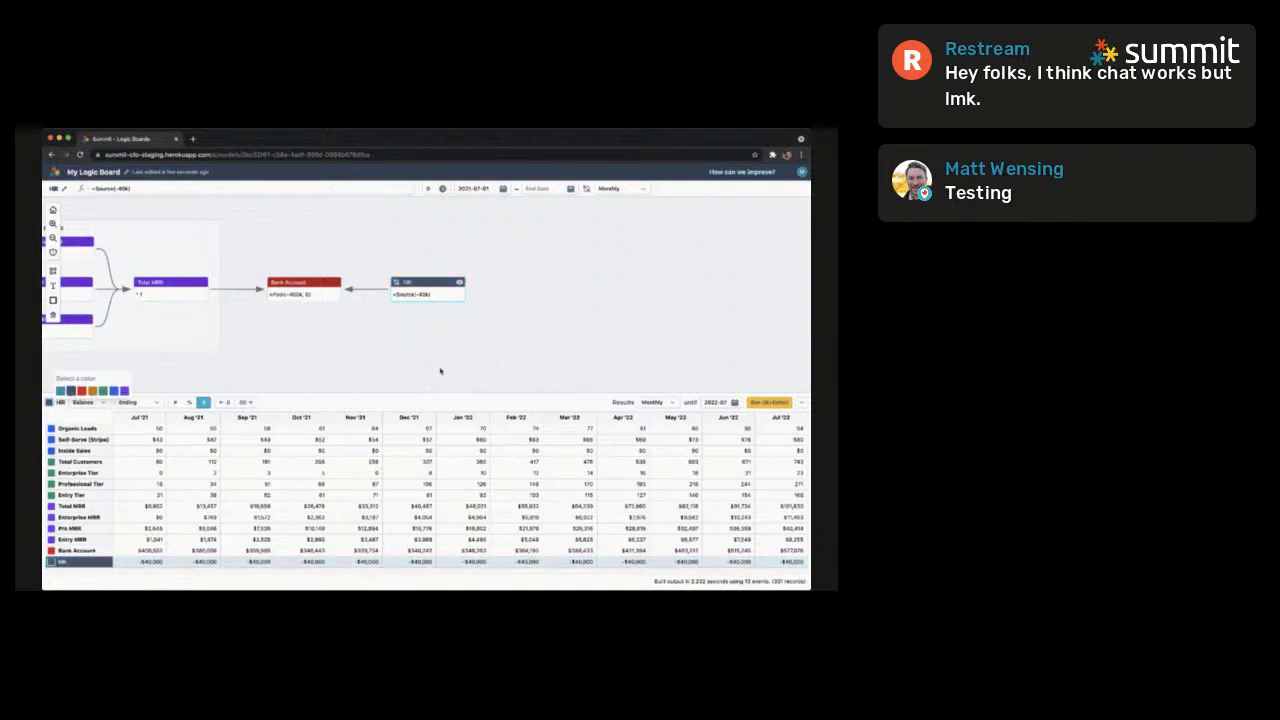
left_click_drag(434, 288, 435, 248)
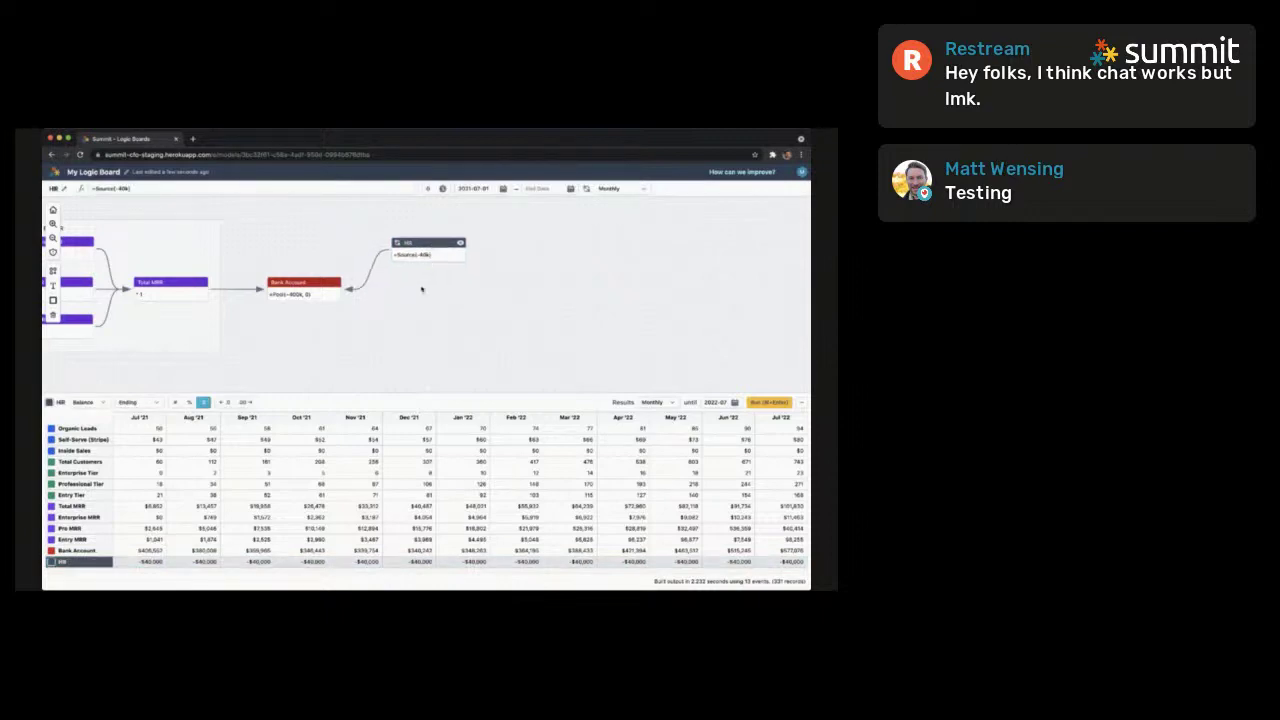
Add an event named Cloud Hosting below HR with the formula =Source(-1.5k @ 1%)
double_click(422, 288)
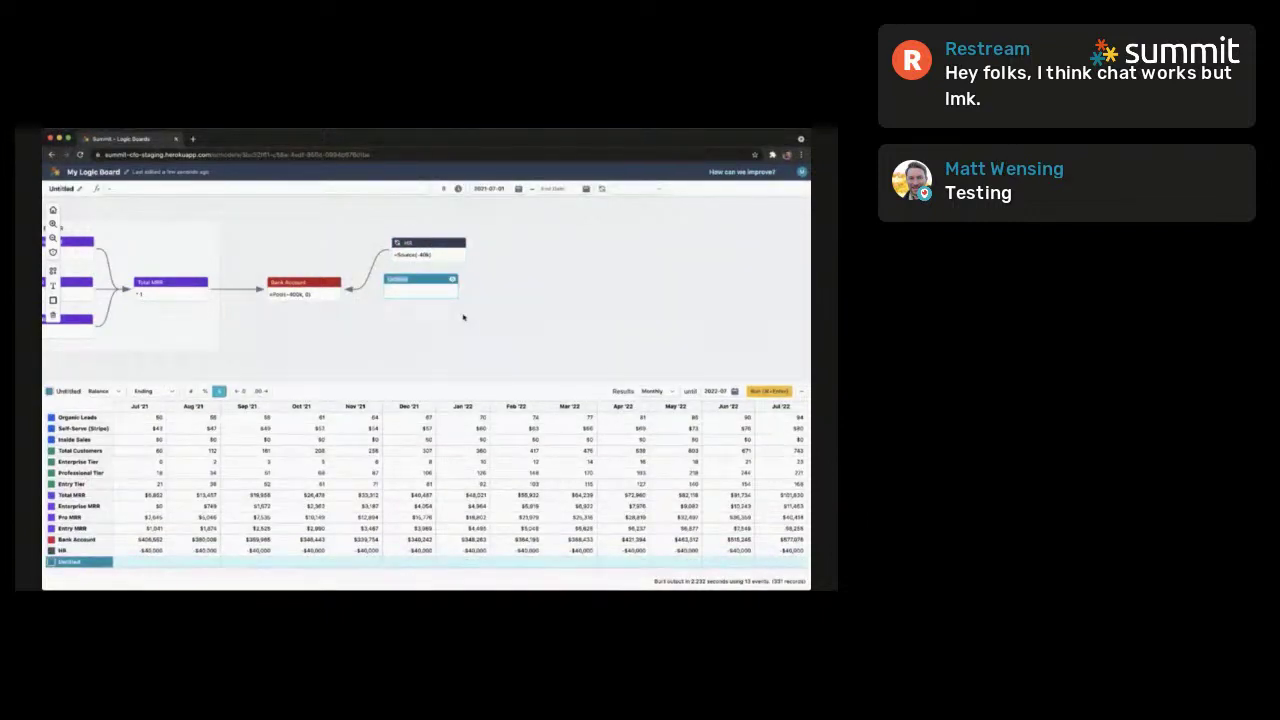
type("OpEx")
key("Tab")
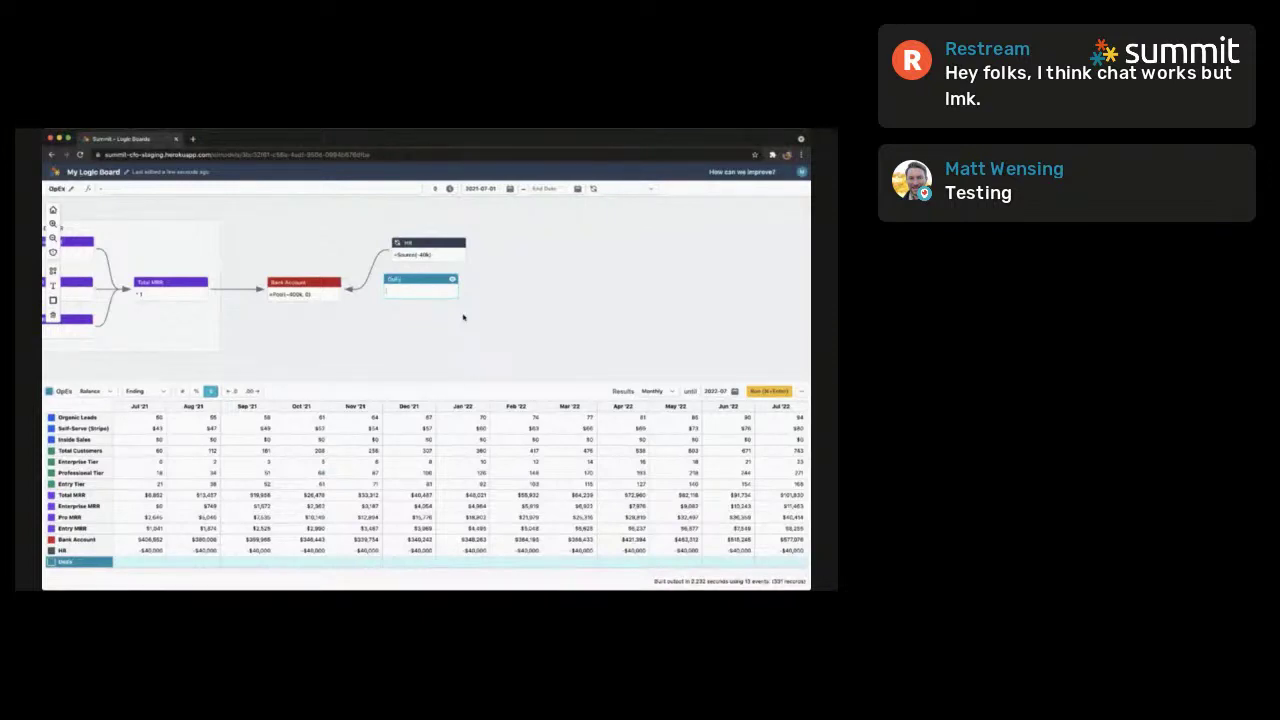
key("shift+Tab")
type("Cloud Hosting")
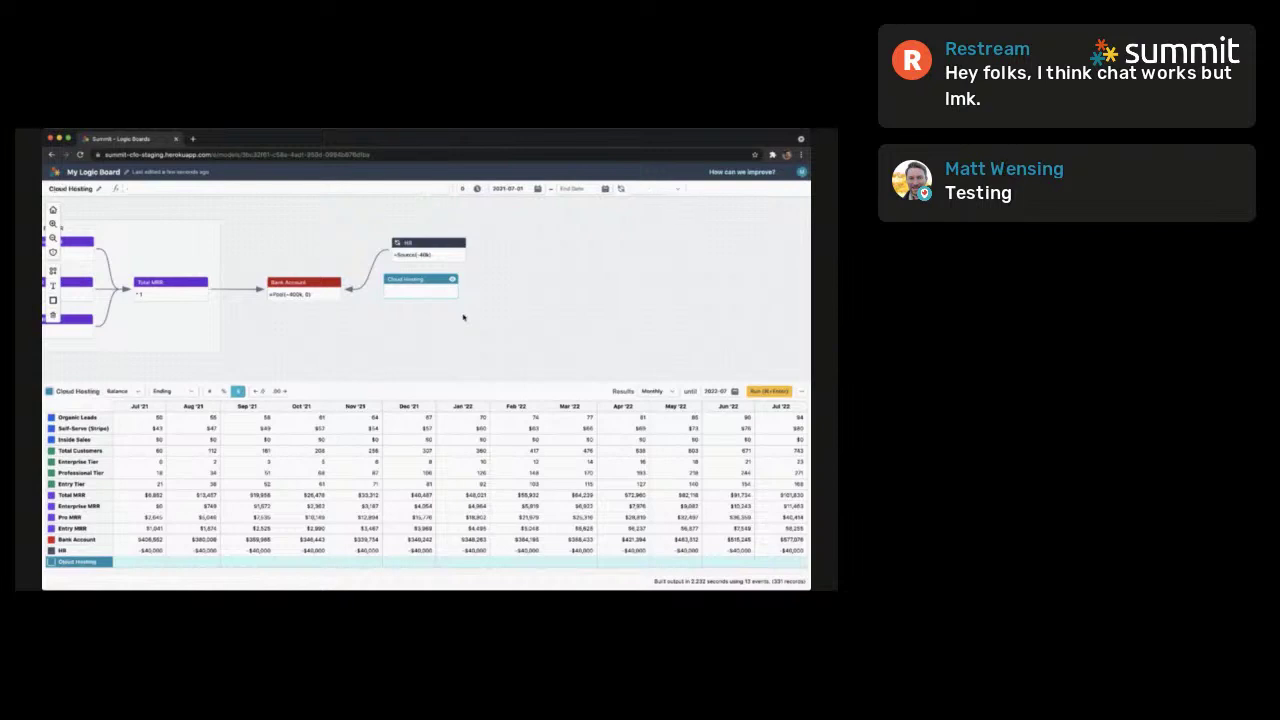
type("=Source(-1.3k @ 1")
left_click(450, 352)
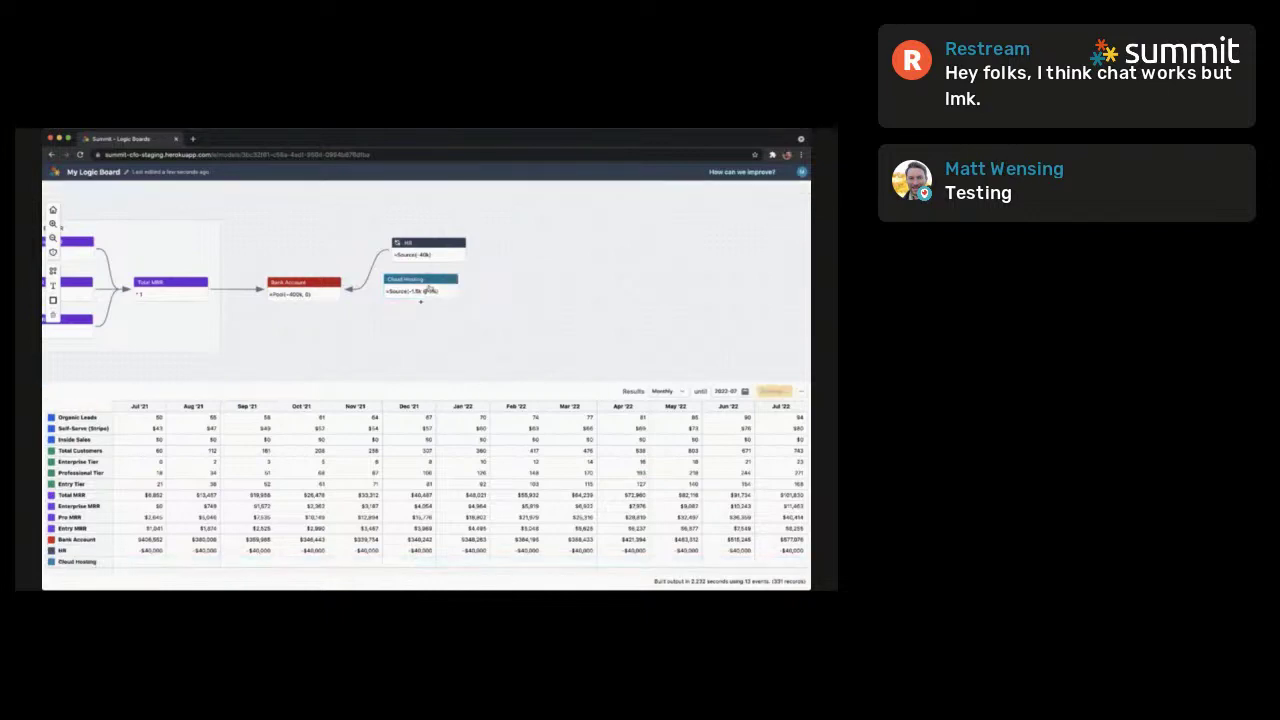
Connect Cloud Hosting to Bank Account with a Monthly recurrence and align it beneath HR
left_click_drag(429, 287, 435, 298)
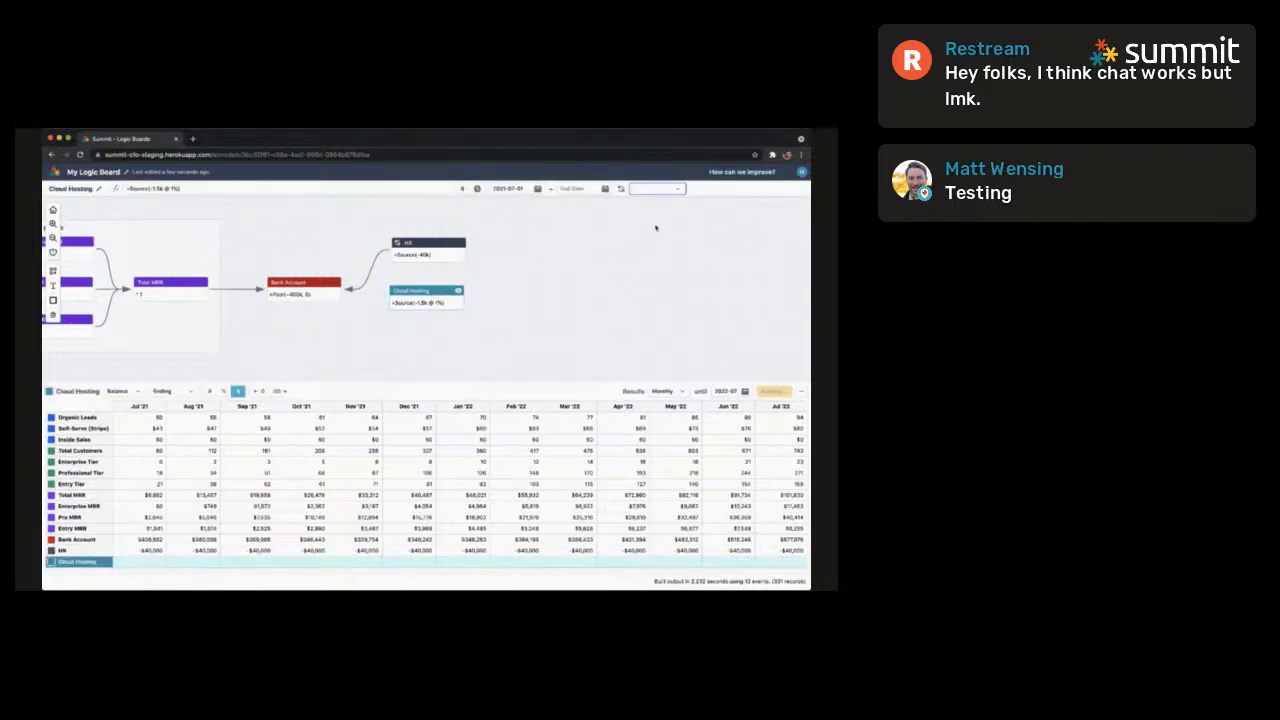
left_click_drag(426, 314, 326, 292)
left_click(384, 340)
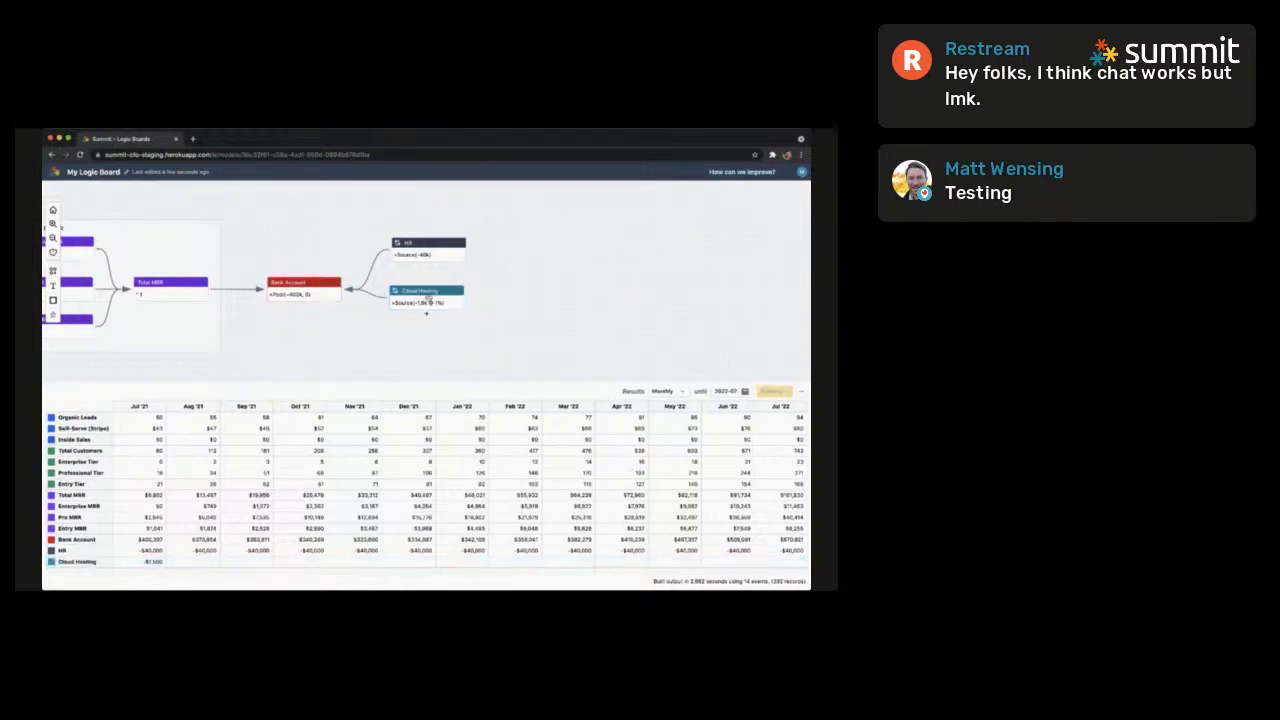
left_click_drag(429, 298, 432, 305)
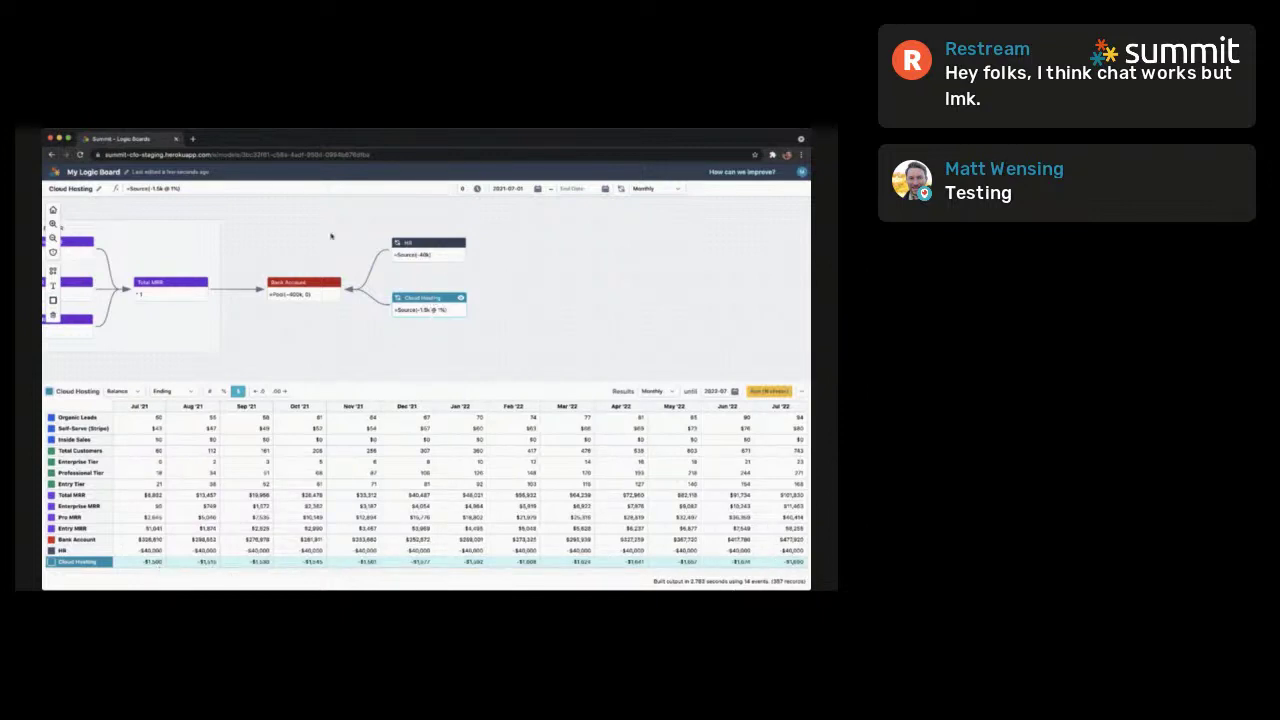
Change the growth rate in the Cloud Hosting formula to 3%
left_click(190, 189)
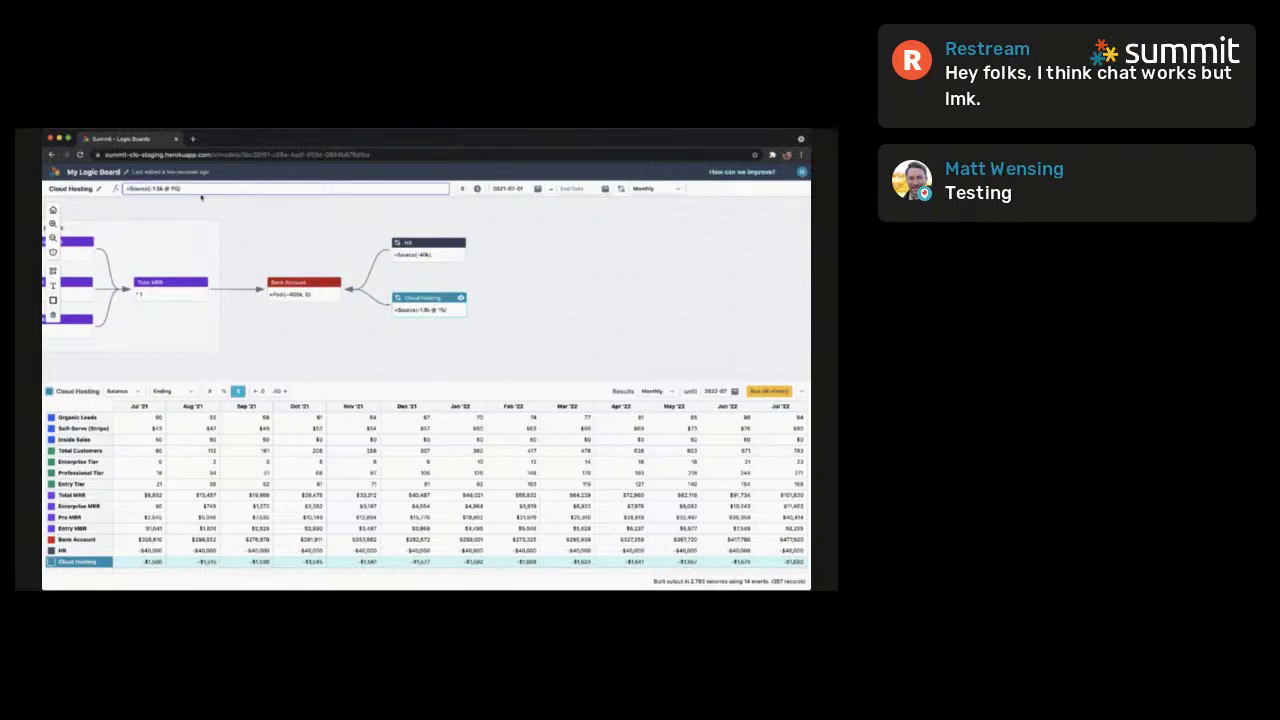
left_click(651, 329)
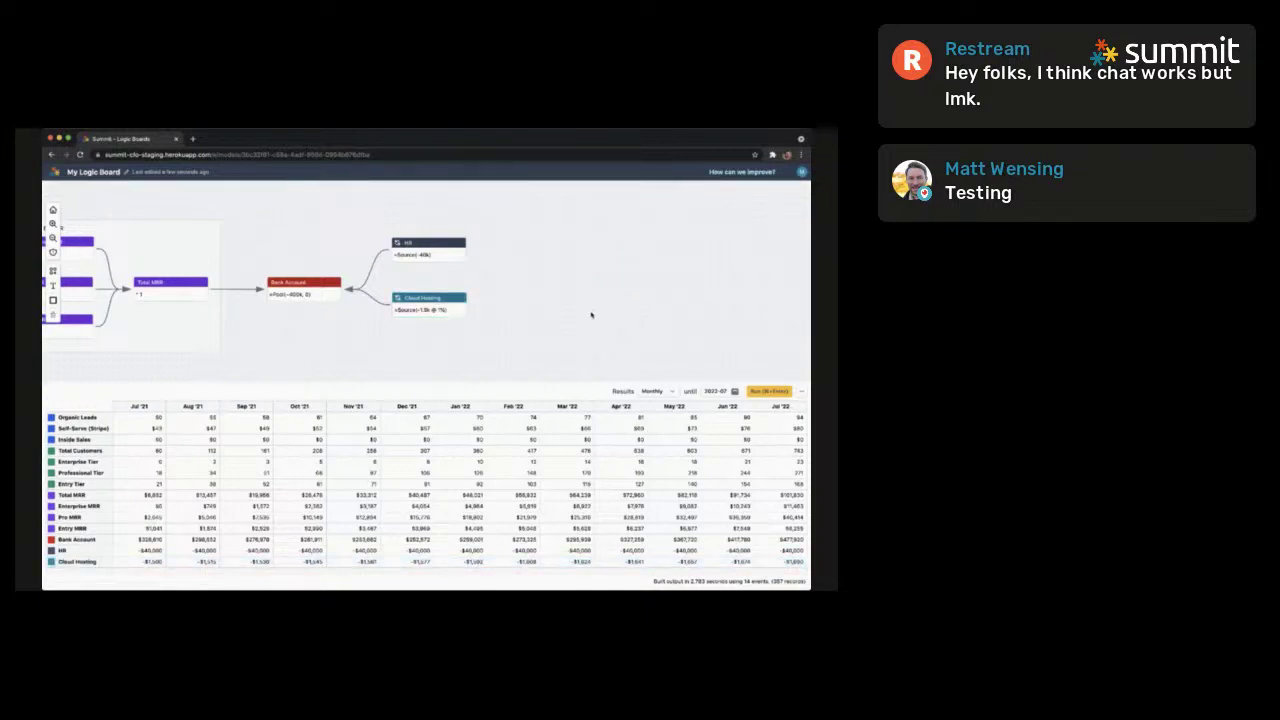
left_click(445, 302)
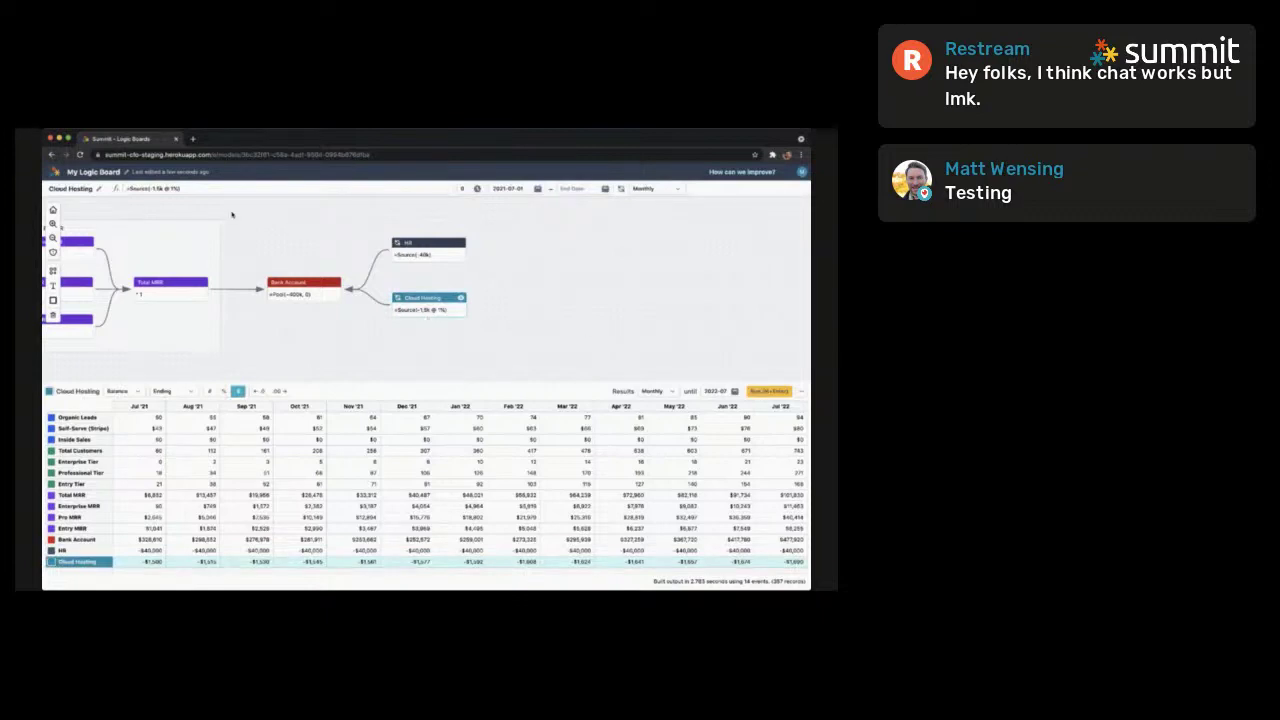
left_click(178, 189)
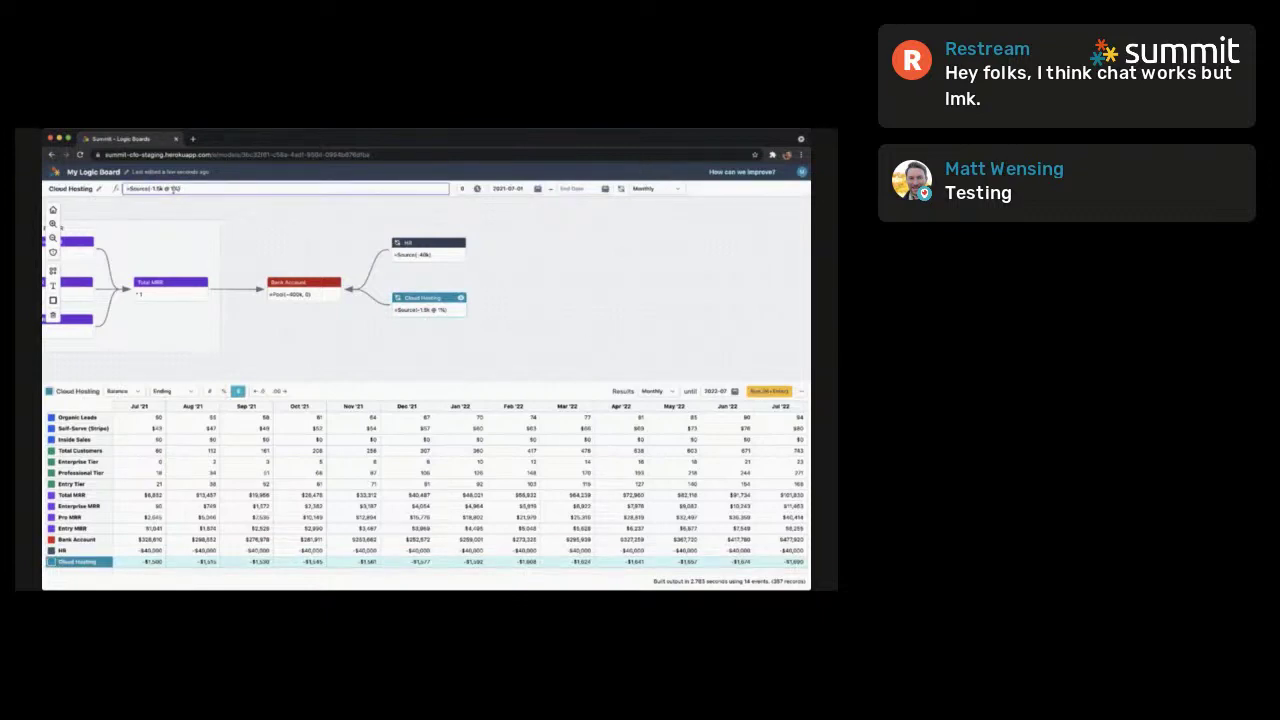
type("3")
key("Return")
left_click(527, 281)
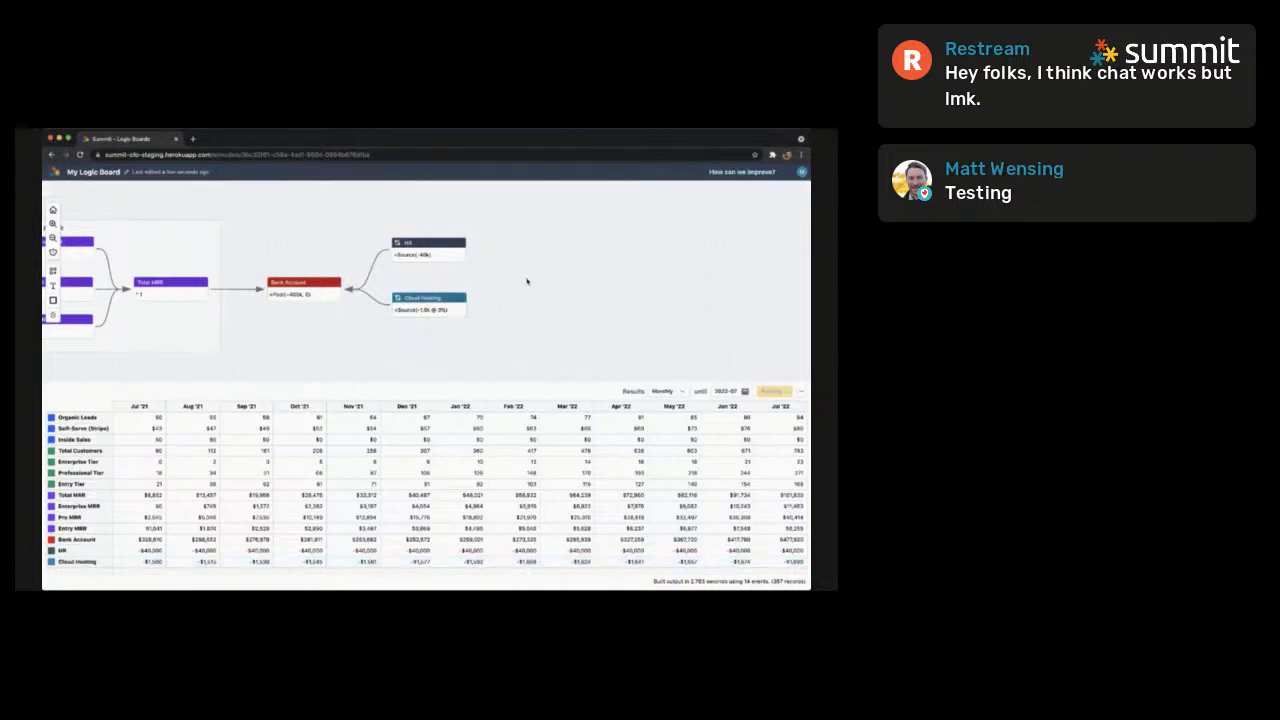
Recolor Cloud Hosting dark gray to match HR
left_click(796, 564)
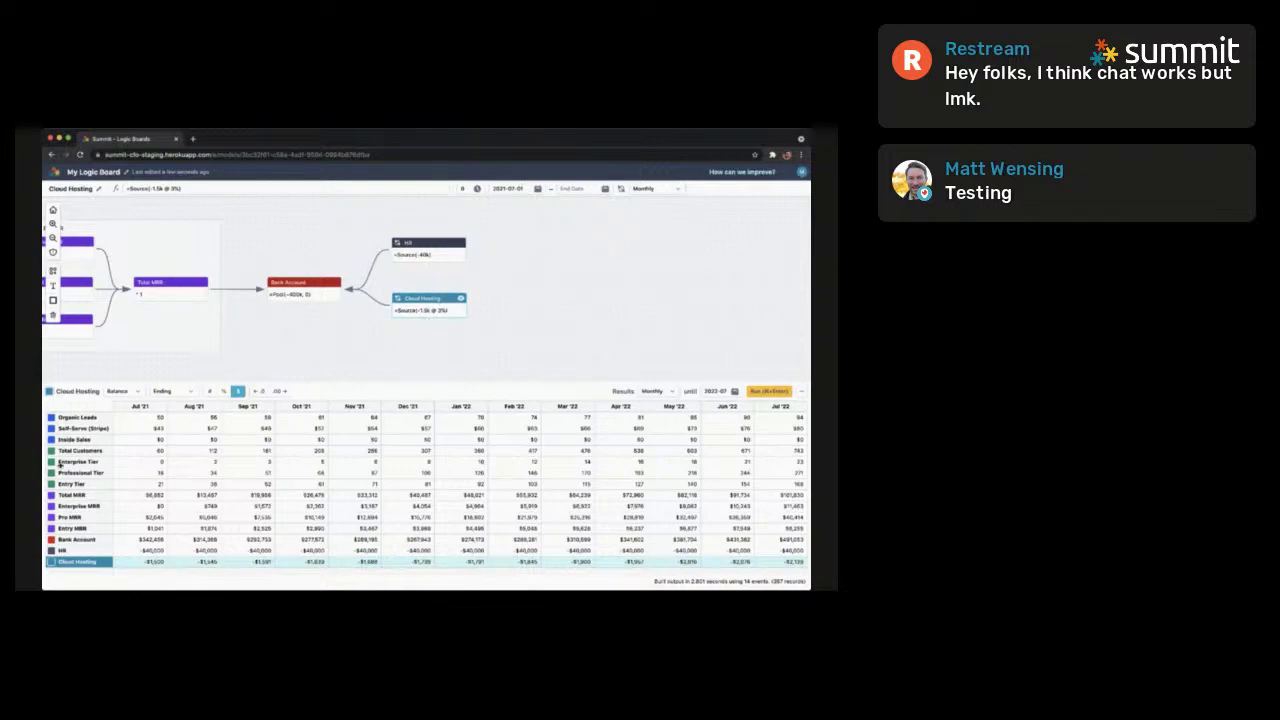
left_click(50, 391)
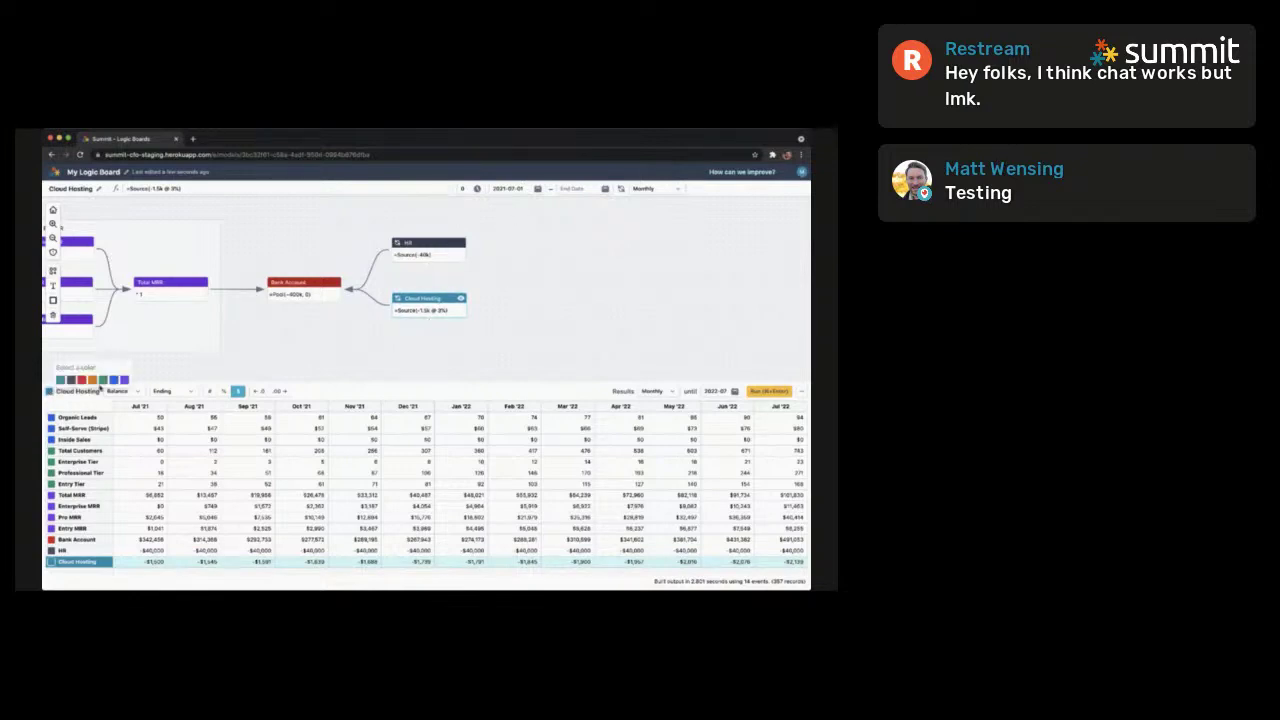
left_click(72, 380)
left_click(433, 350)
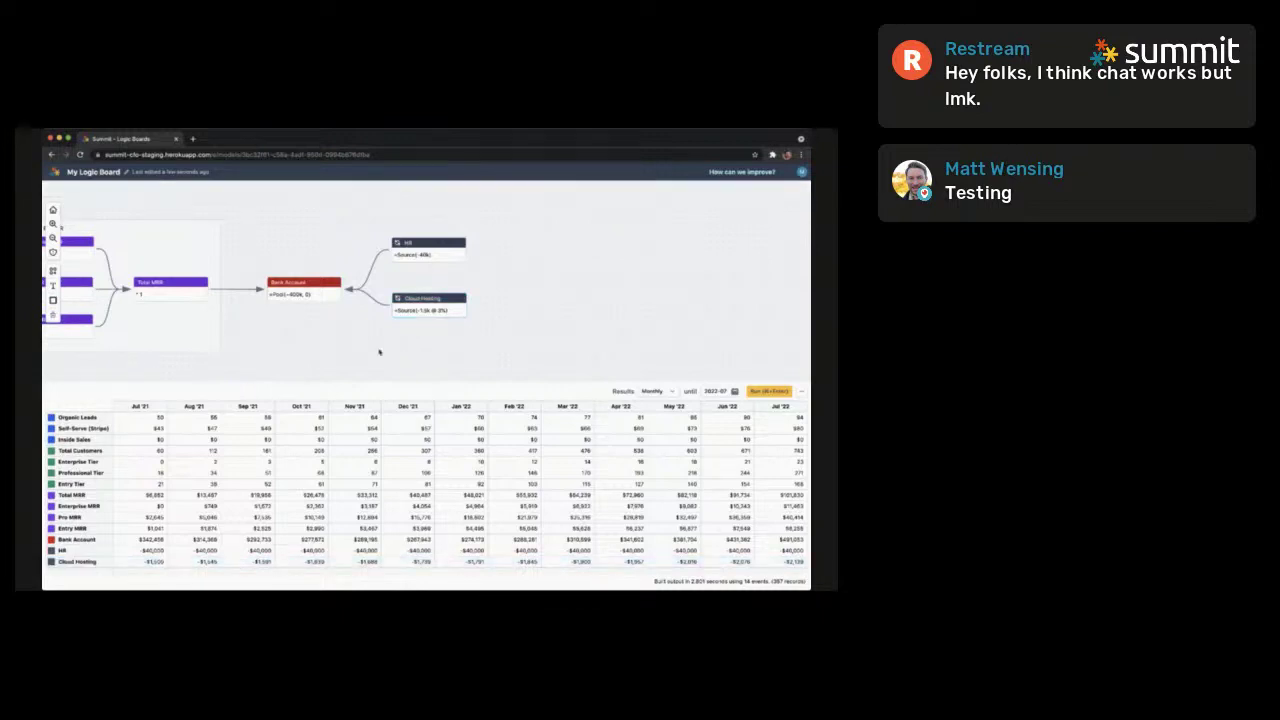
Lower HR slightly and add an event named New Hire above it with the formula =Source(~-15k)
left_click_drag(310, 350, 362, 368)
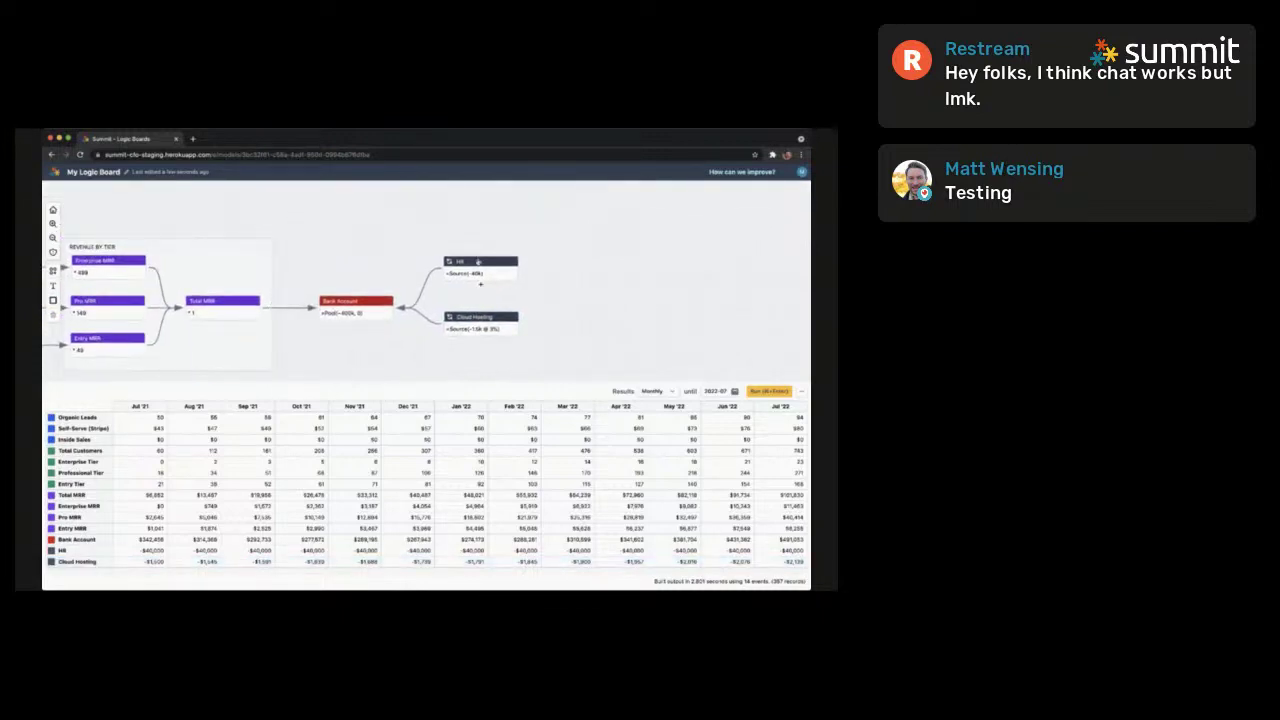
left_click_drag(478, 262, 479, 274)
double_click(457, 217)
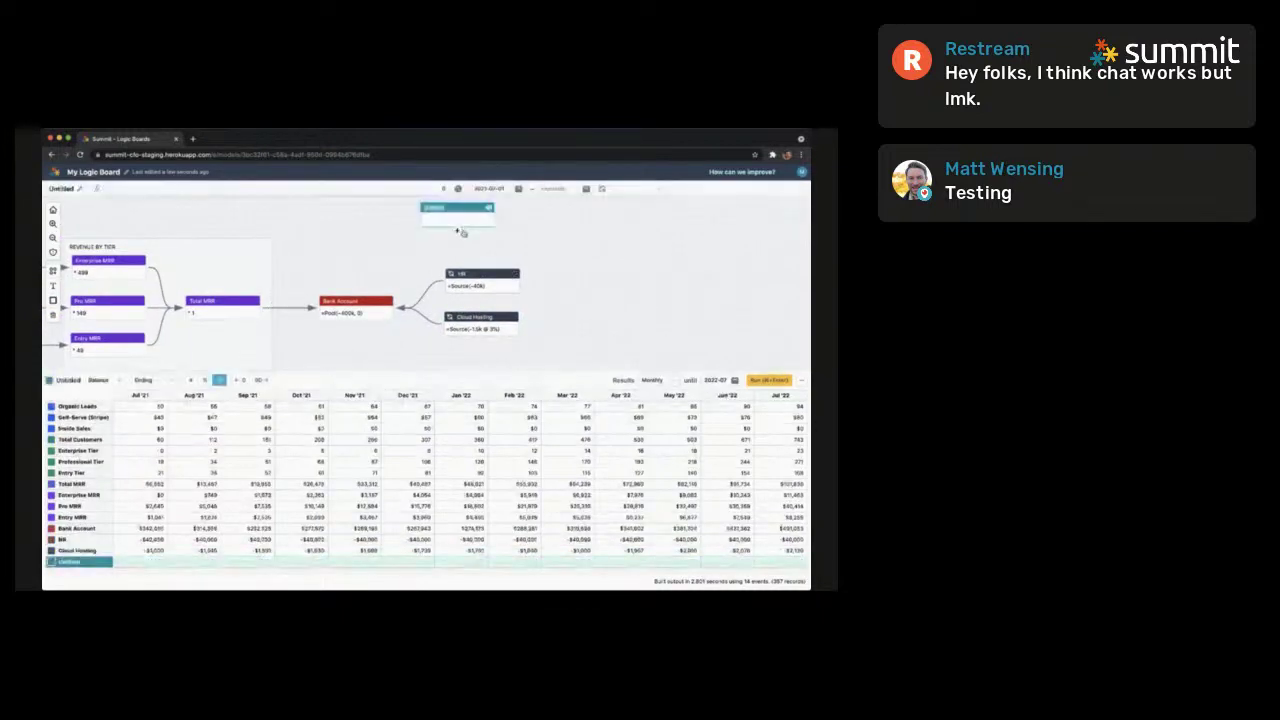
type("New Hire")
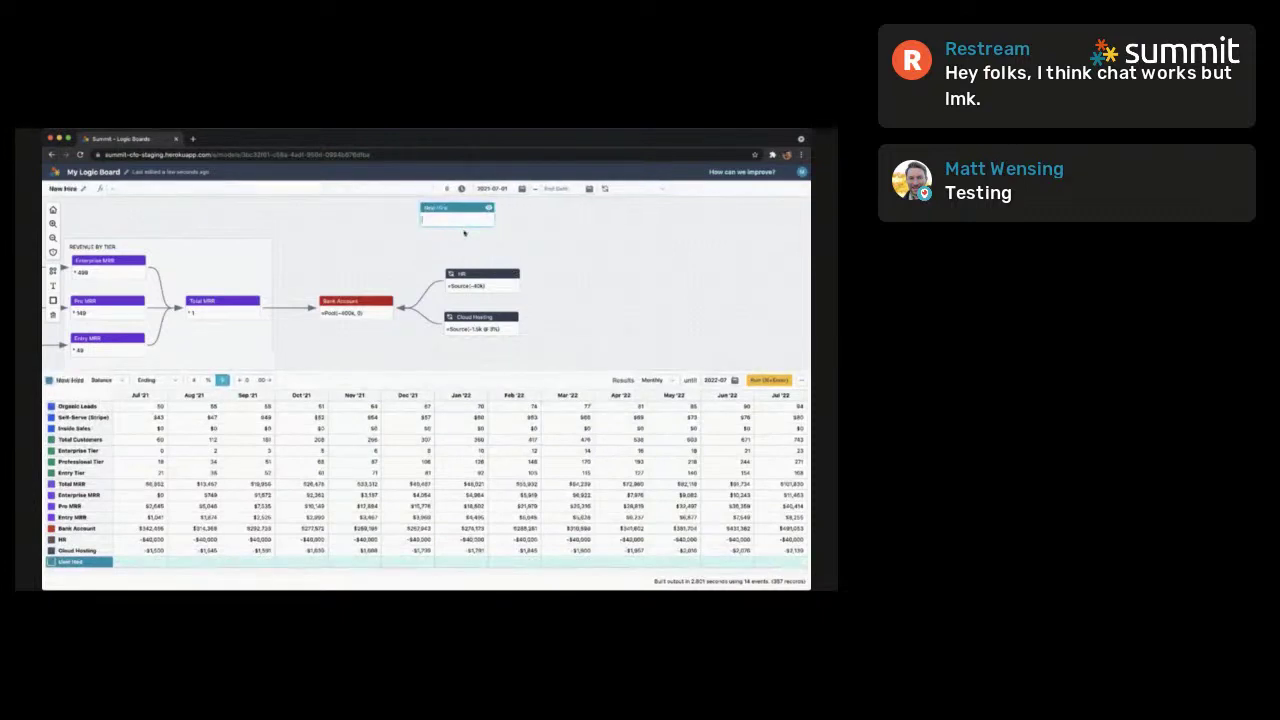
type("=Source(-10k")
left_click(471, 263)
Set New Hire to recur Monthly and align it directly above HR
left_click_drag(459, 209, 482, 227)
left_click(620, 193)
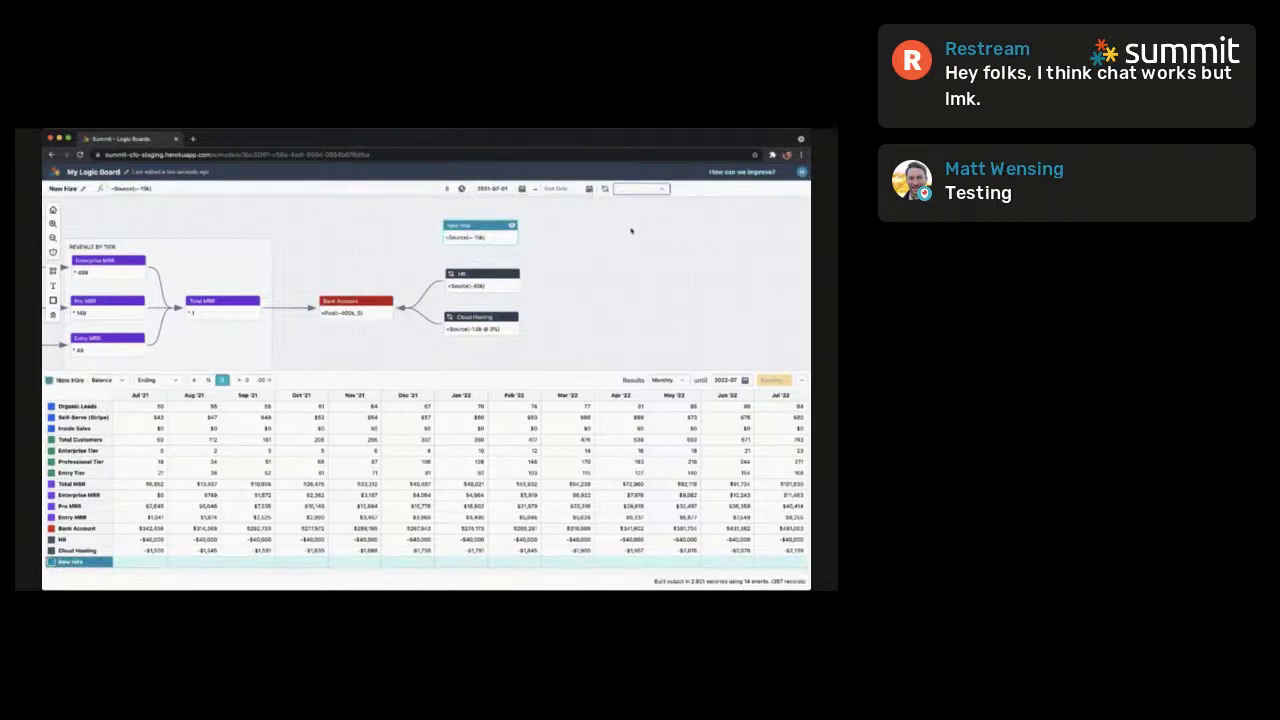
left_click(630, 231)
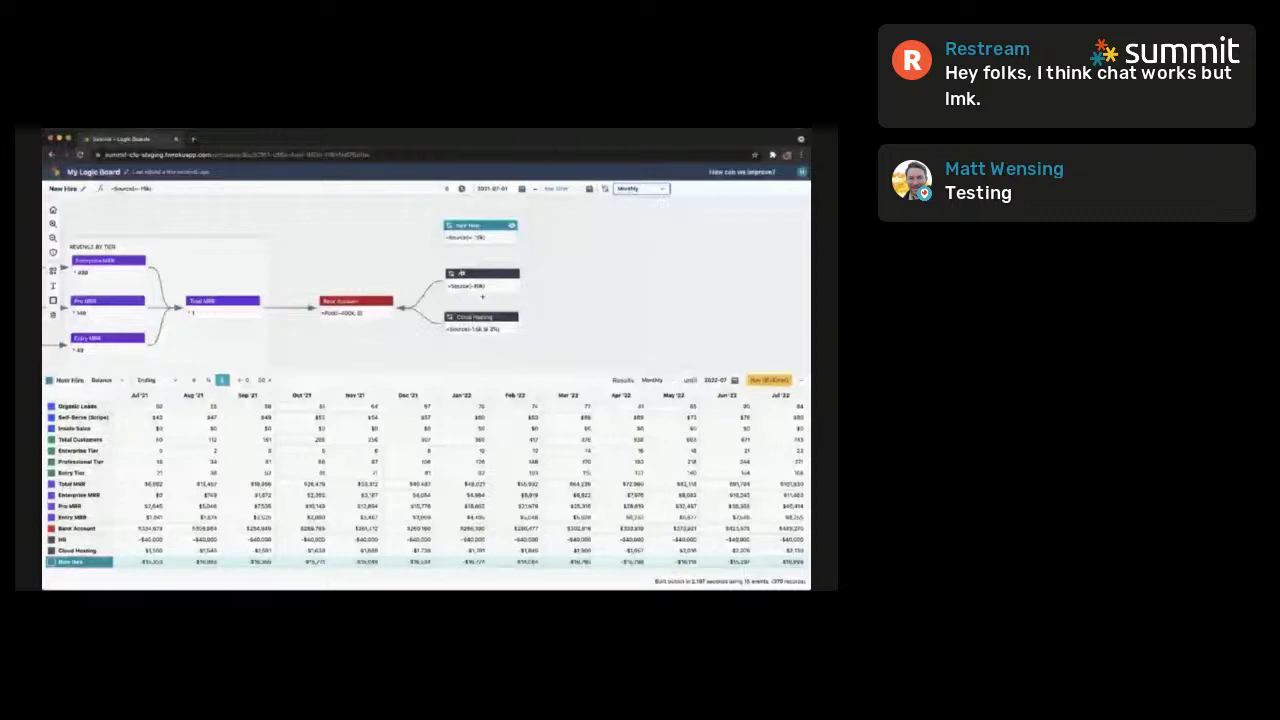
left_click_drag(470, 226, 472, 227)
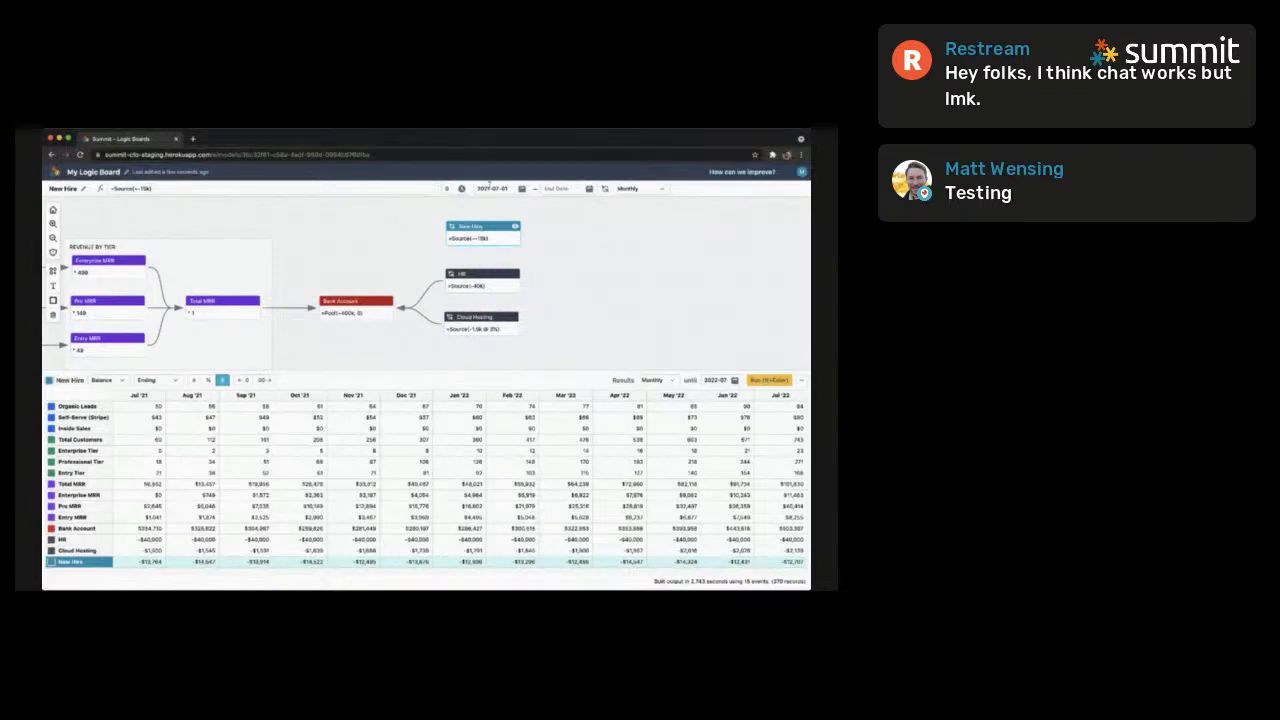
Set New Hire's start date to 2021-10-01
double_click(494, 188)
type("10")
key("Return")
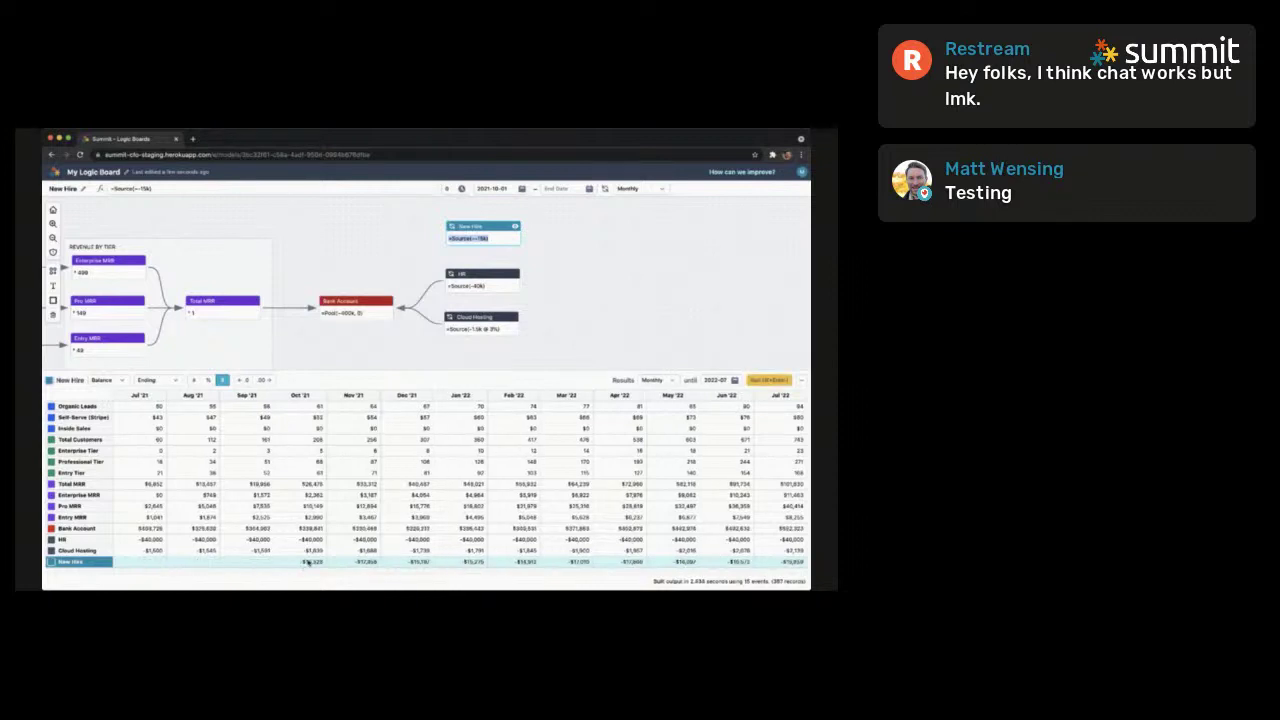
Connect New Hire to Bank Account and move it closer to HR
left_click(484, 251)
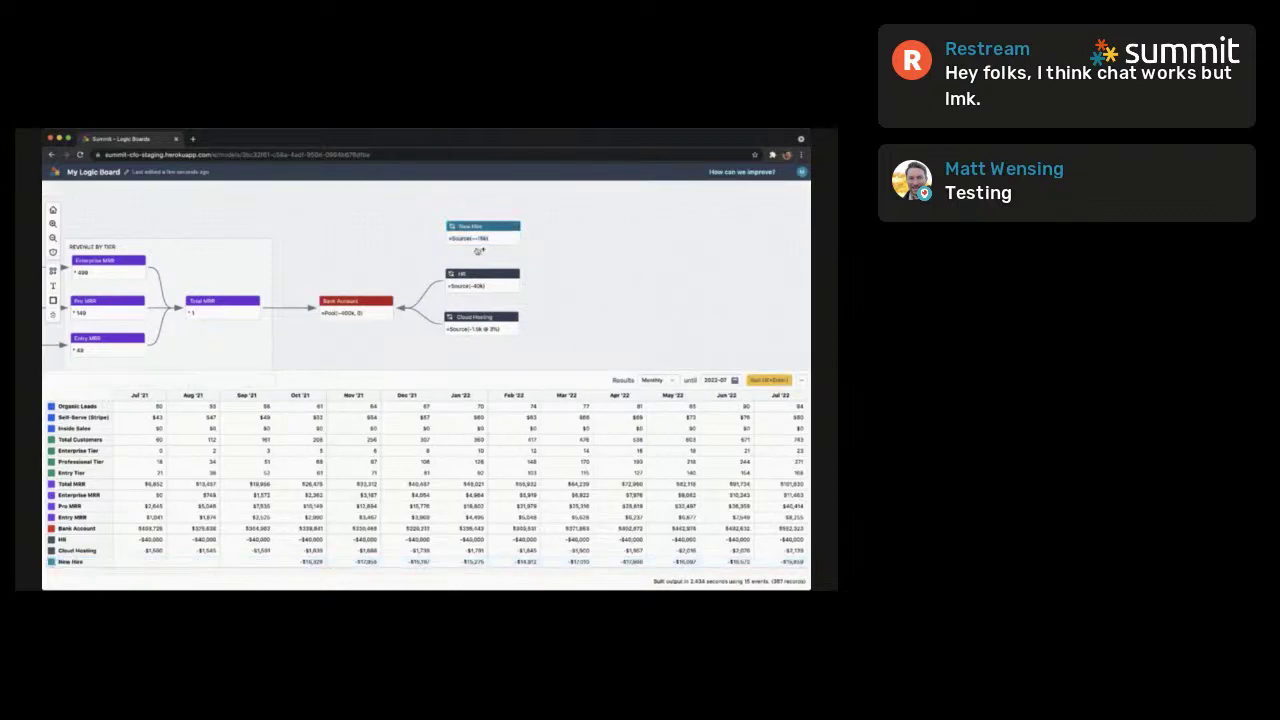
left_click_drag(484, 251, 361, 304)
mouse_move(483, 248)
left_mouse_down()
mouse_move(375, 250)
mouse_move(481, 255)
mouse_move(486, 234)
left_mouse_up()
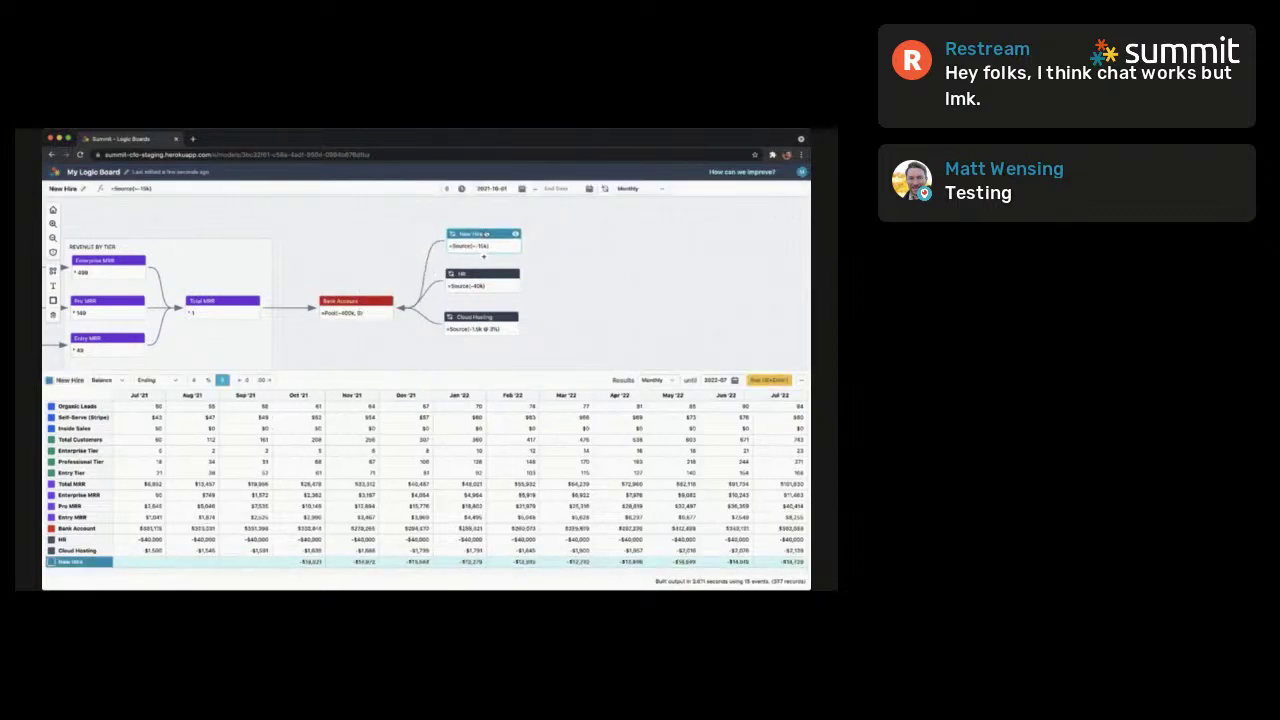
Draw a background box around New Hire, HR and Cloud Hosting, and extend its upper edge to leave headroom above New Hire
mouse_move(568, 246)
left_mouse_down()
mouse_move(573, 273)
mouse_move(518, 189)
left_mouse_up()
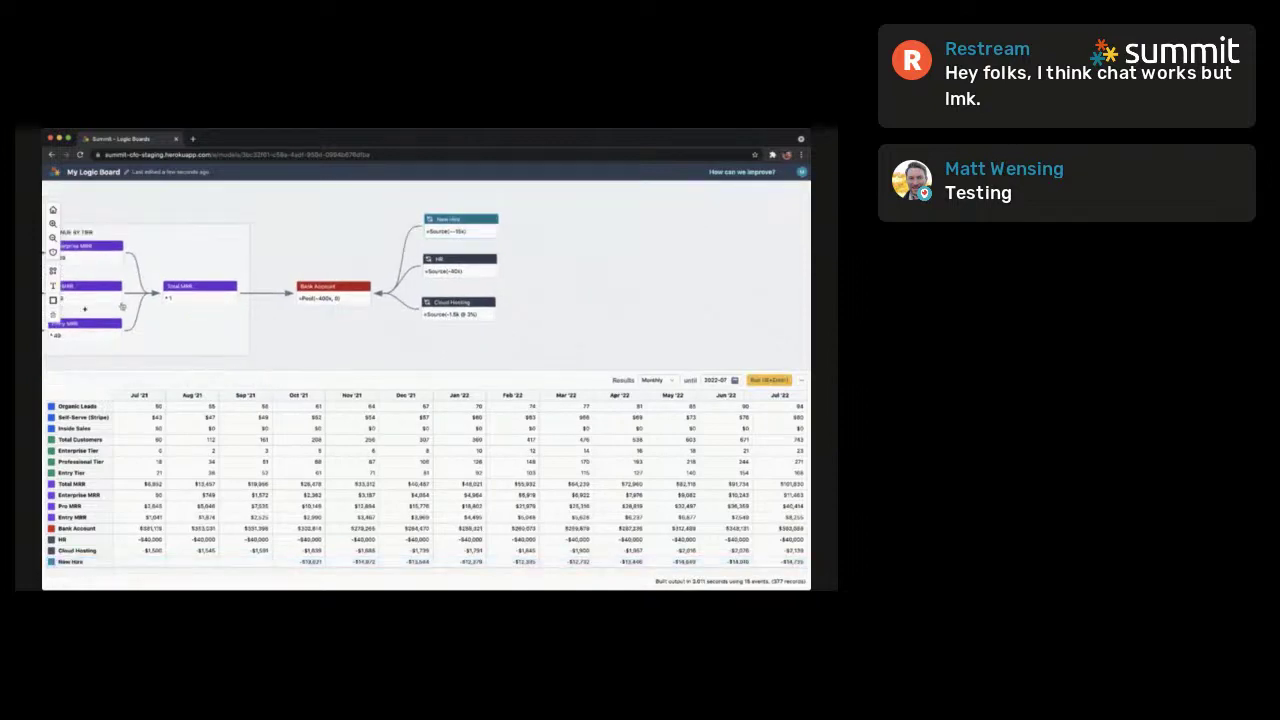
left_click(53, 300)
mouse_move(402, 199)
left_mouse_down()
mouse_move(490, 288)
mouse_move(513, 341)
left_mouse_up()
left_click_drag(578, 237, 528, 290)
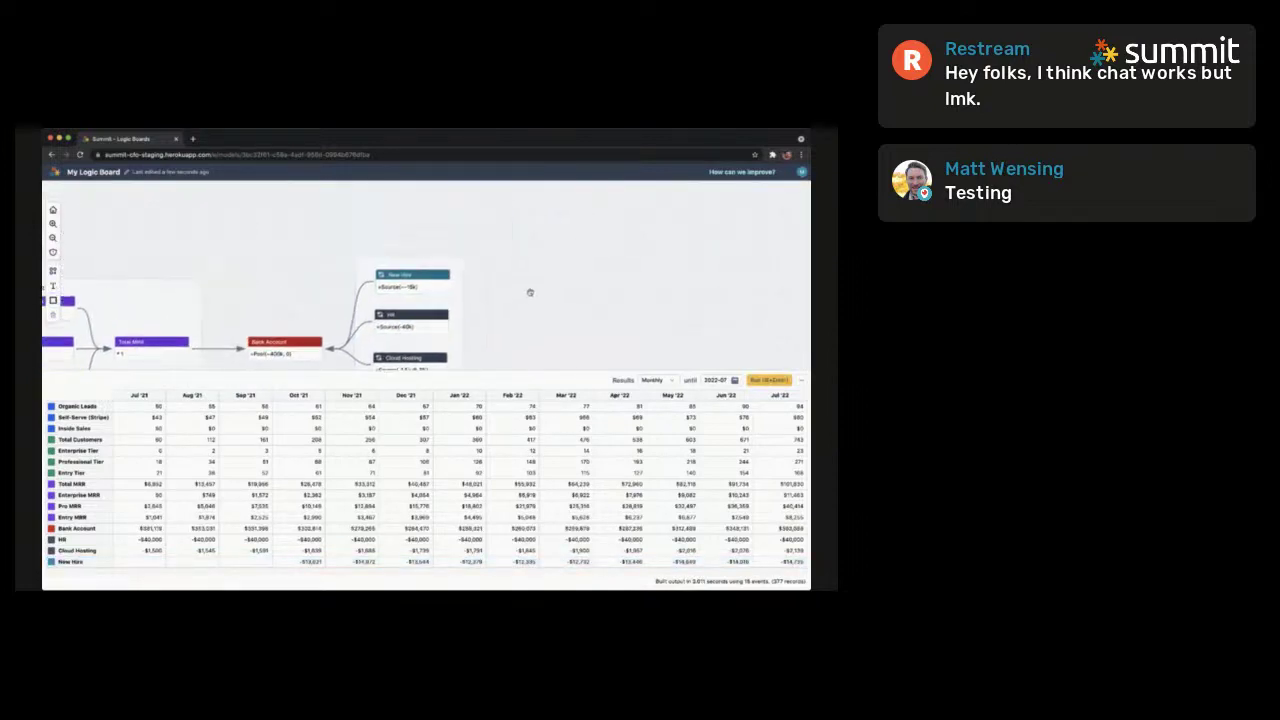
left_click(446, 262)
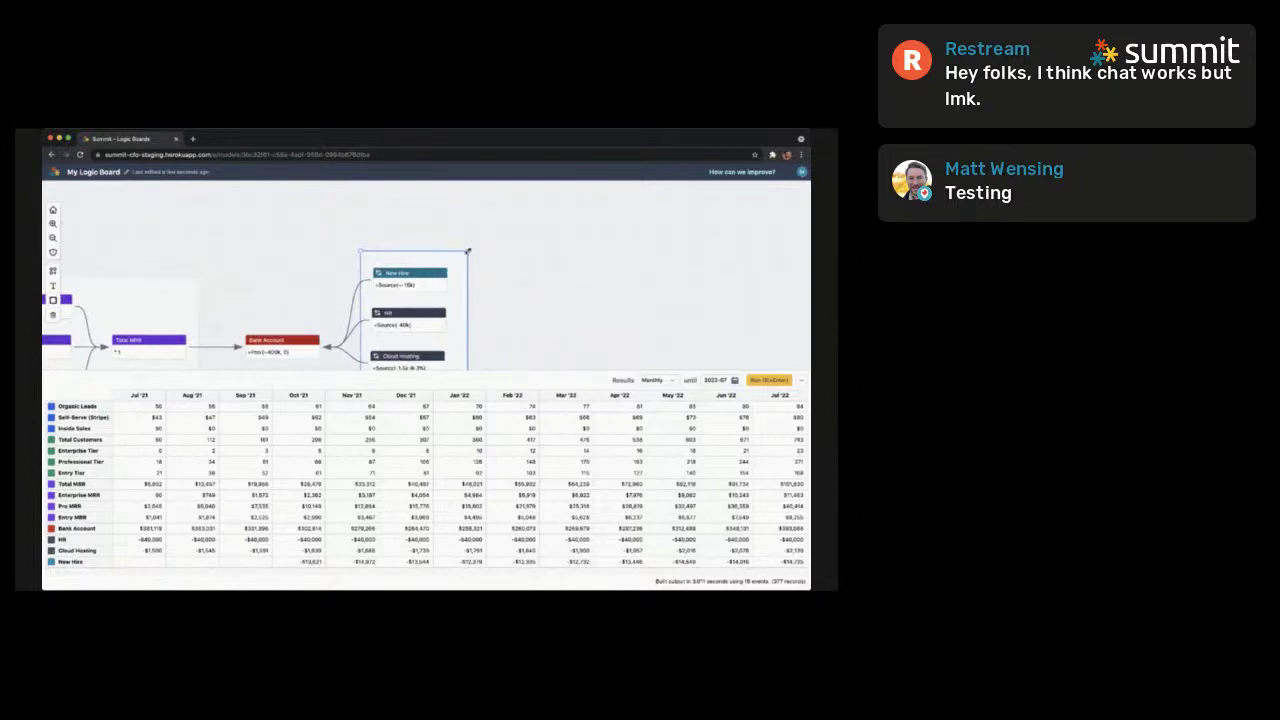
left_click_drag(468, 251, 469, 235)
left_click(515, 260)
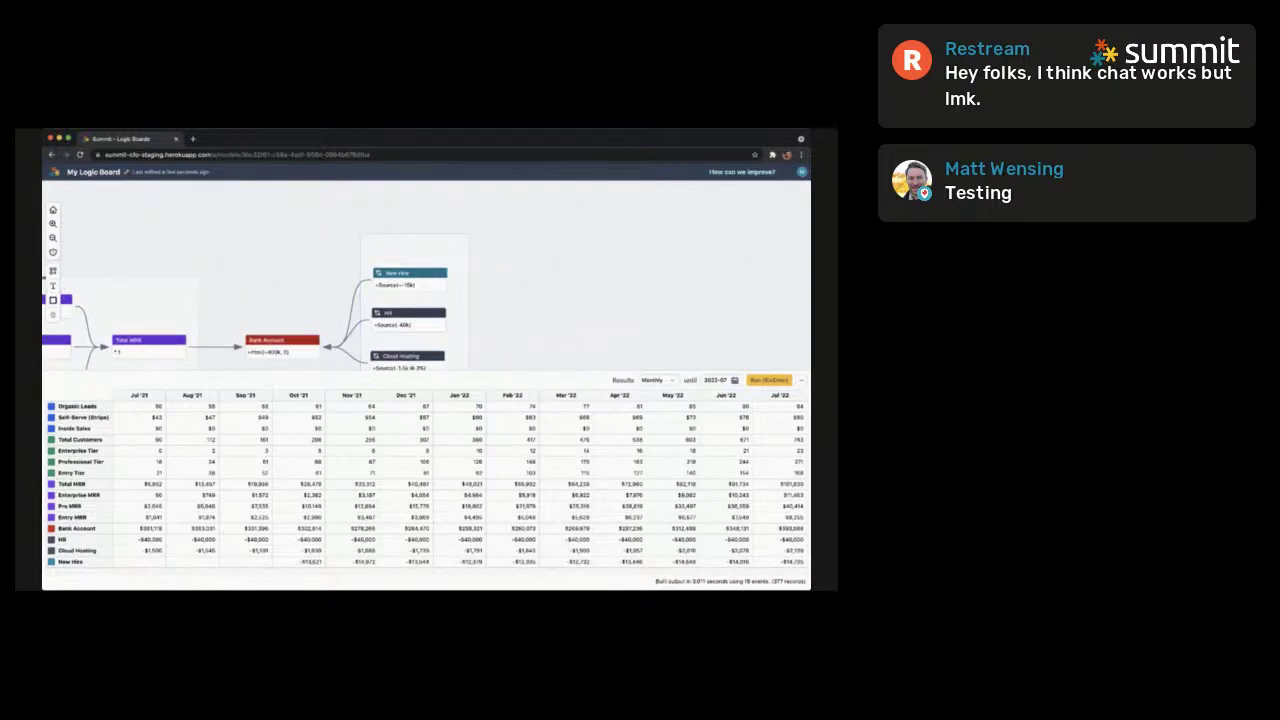
Add the text label PEOPLE & HR and place it inside the expense box above New Hire
left_click(53, 285)
left_click_drag(454, 216, 565, 246)
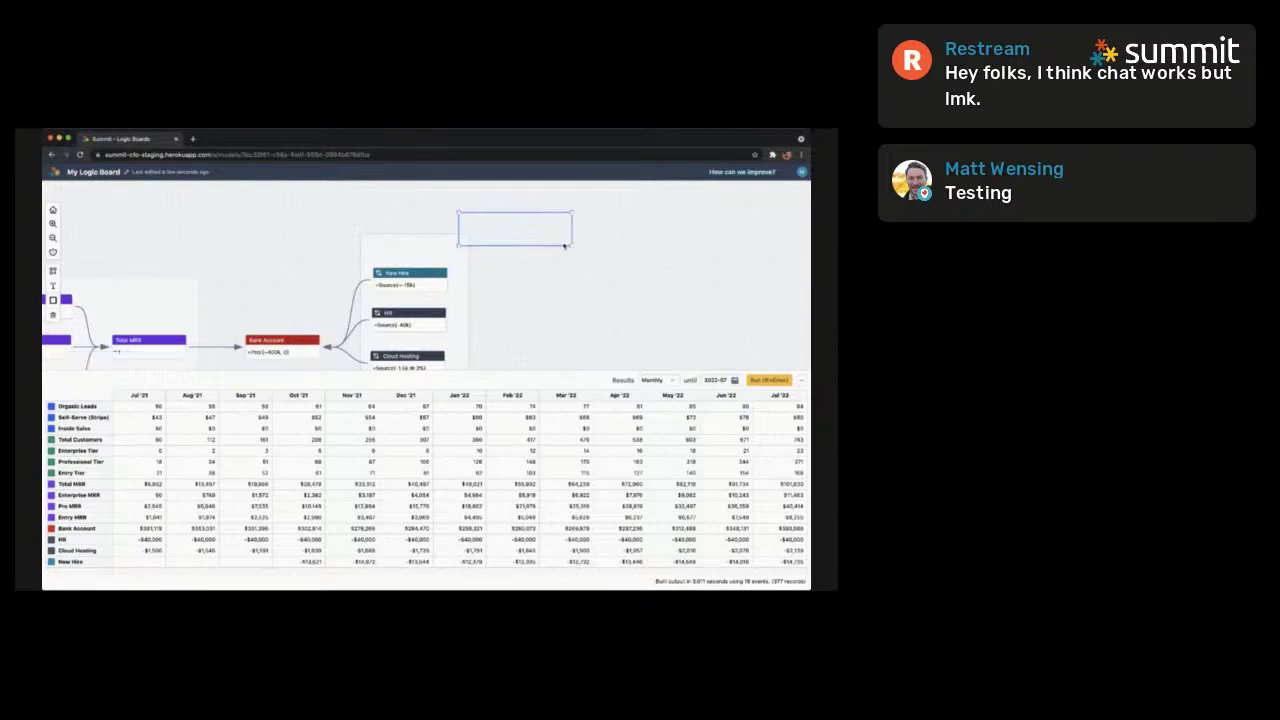
type("PROFILE")
type(" & HR")
left_click_drag(481, 217, 392, 246)
left_click_drag(545, 323, 661, 290)
left_click(572, 203)
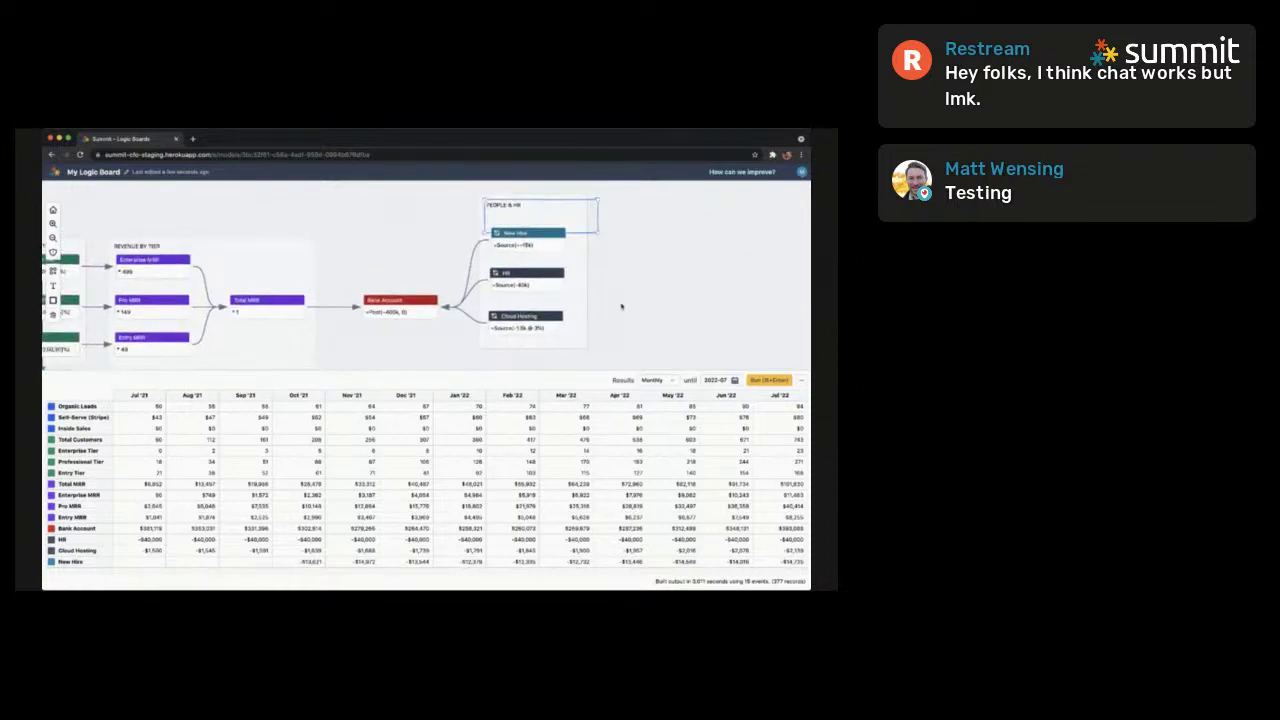
Lower the PEOPLE & HR label slightly and shrink its background box to fit tightly around the label and expense events
left_click(587, 295)
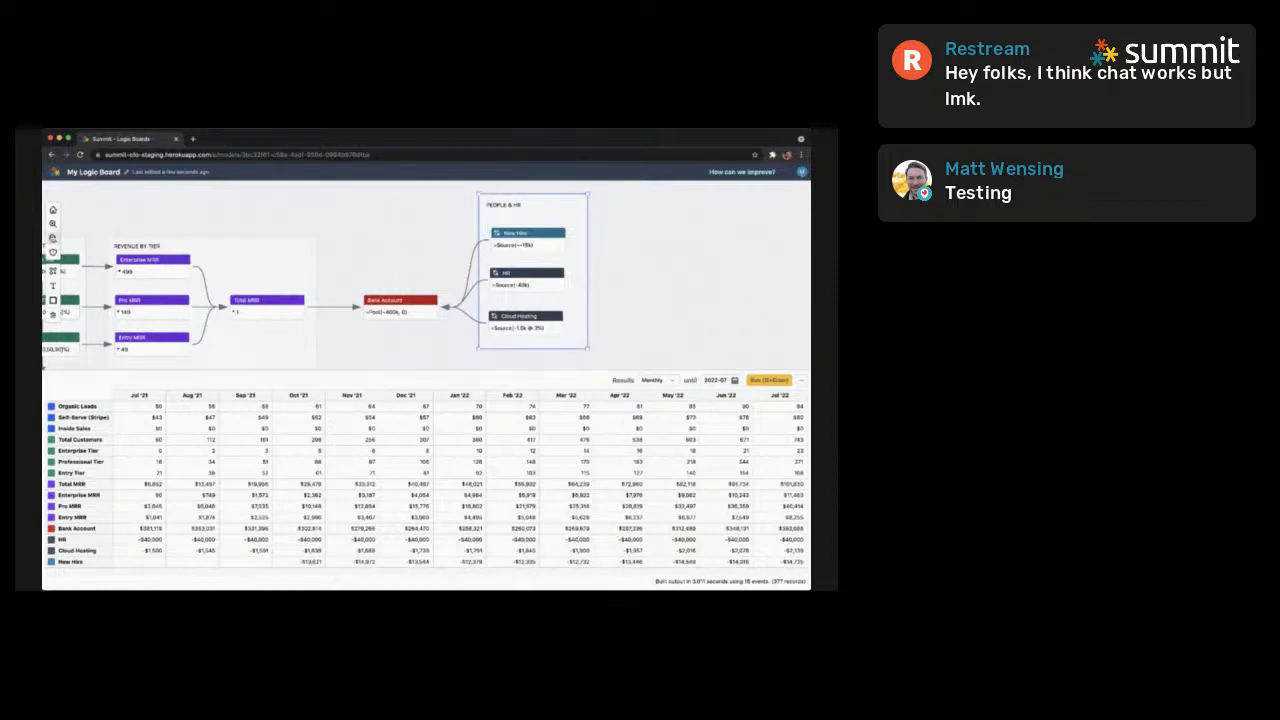
left_click(53, 239)
left_click(53, 239)
left_click(53, 239)
left_click_drag(238, 238, 419, 213)
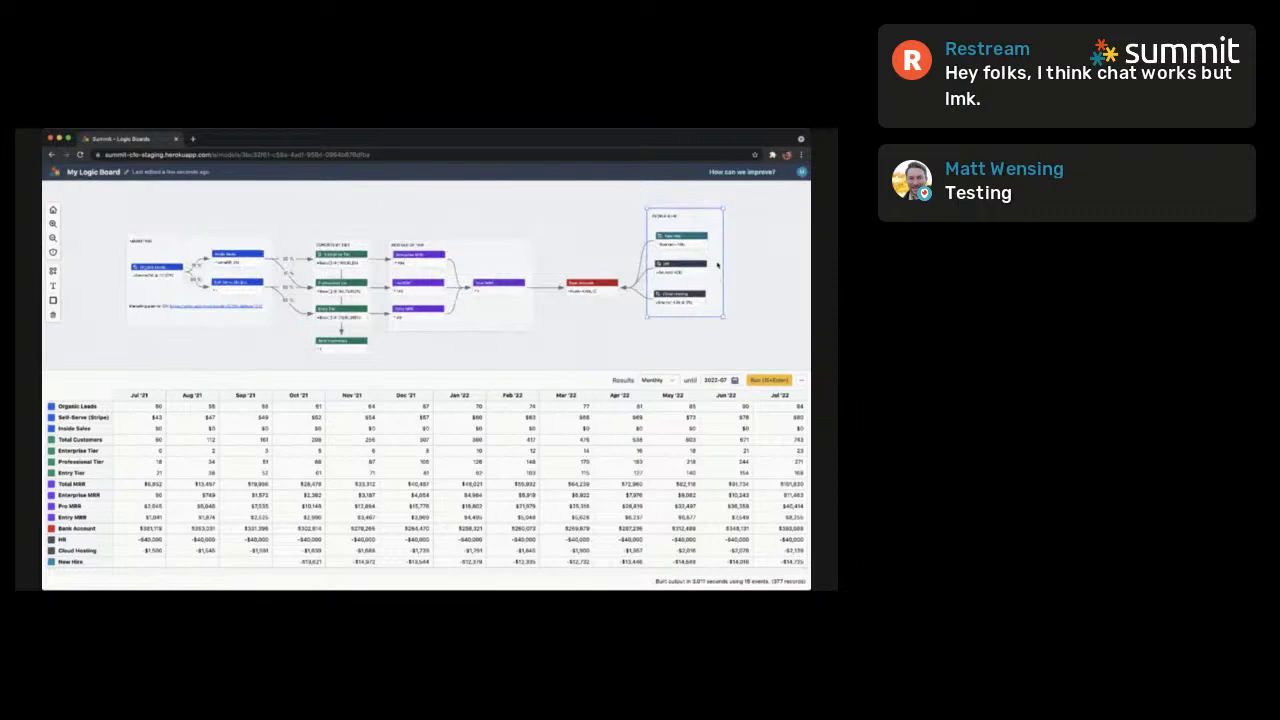
left_click(667, 218)
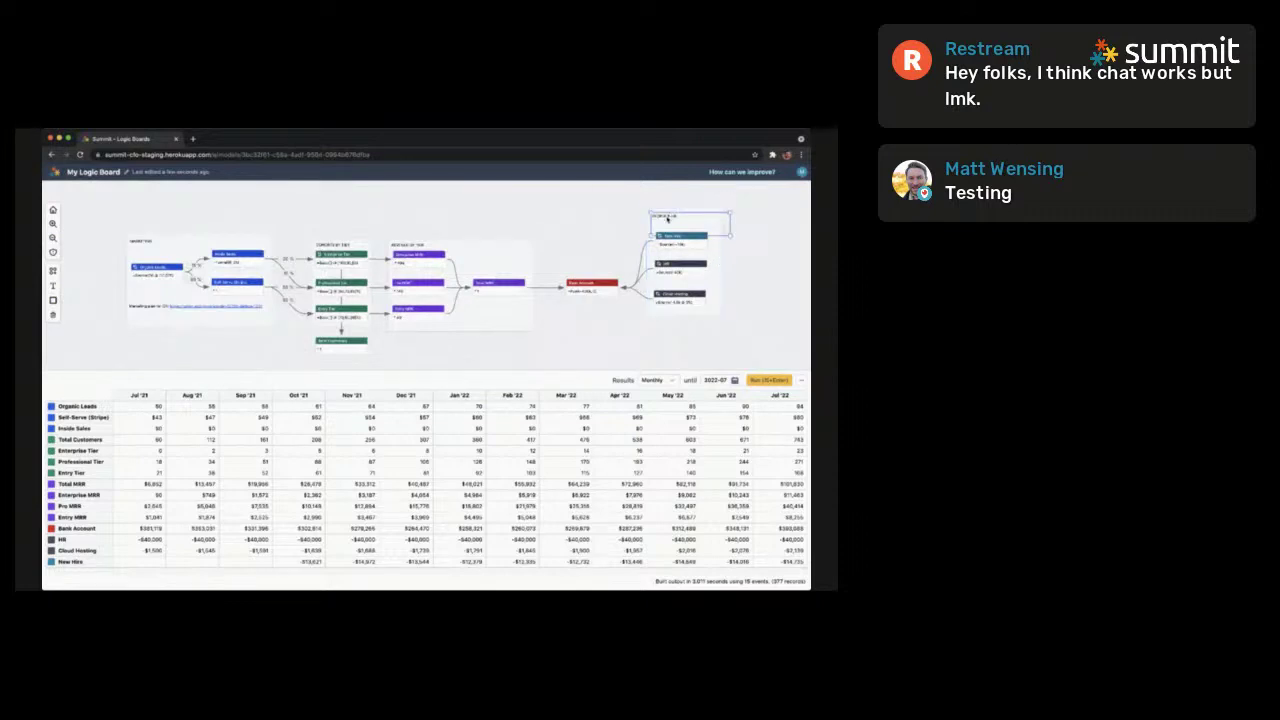
left_click_drag(667, 218, 724, 216)
left_click(677, 216)
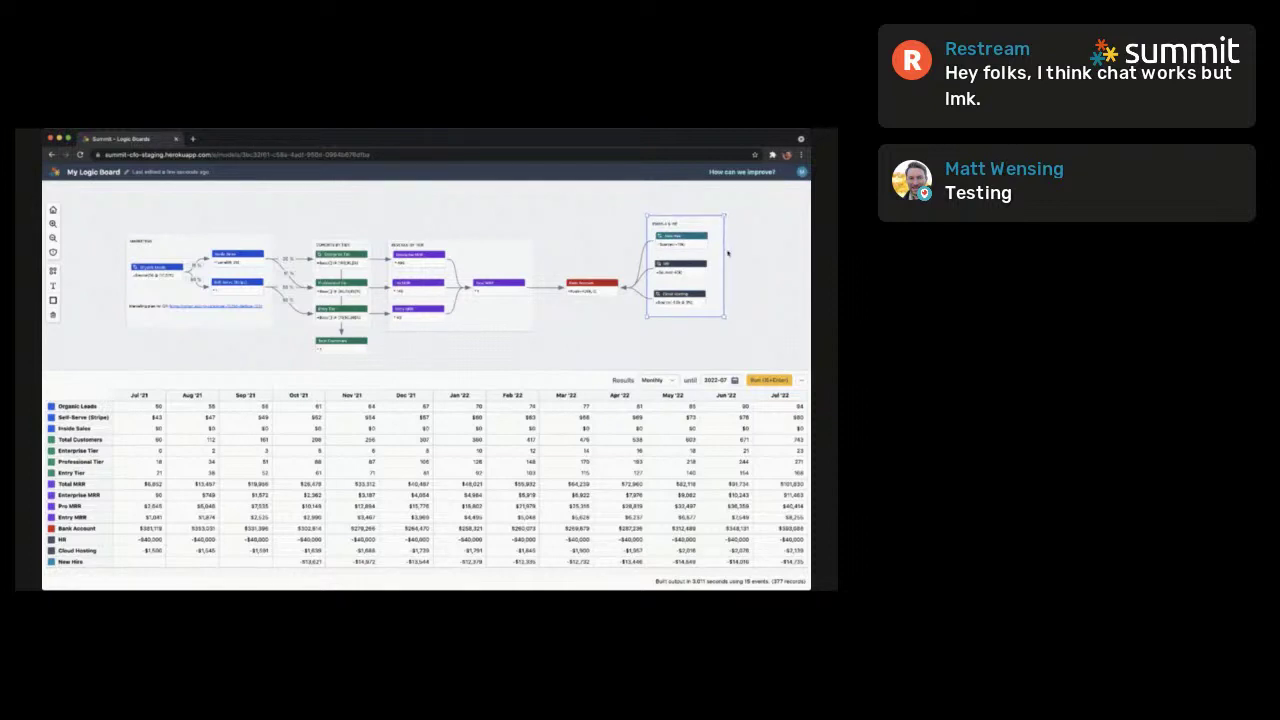
left_click_drag(723, 319, 715, 318)
left_click(690, 347)
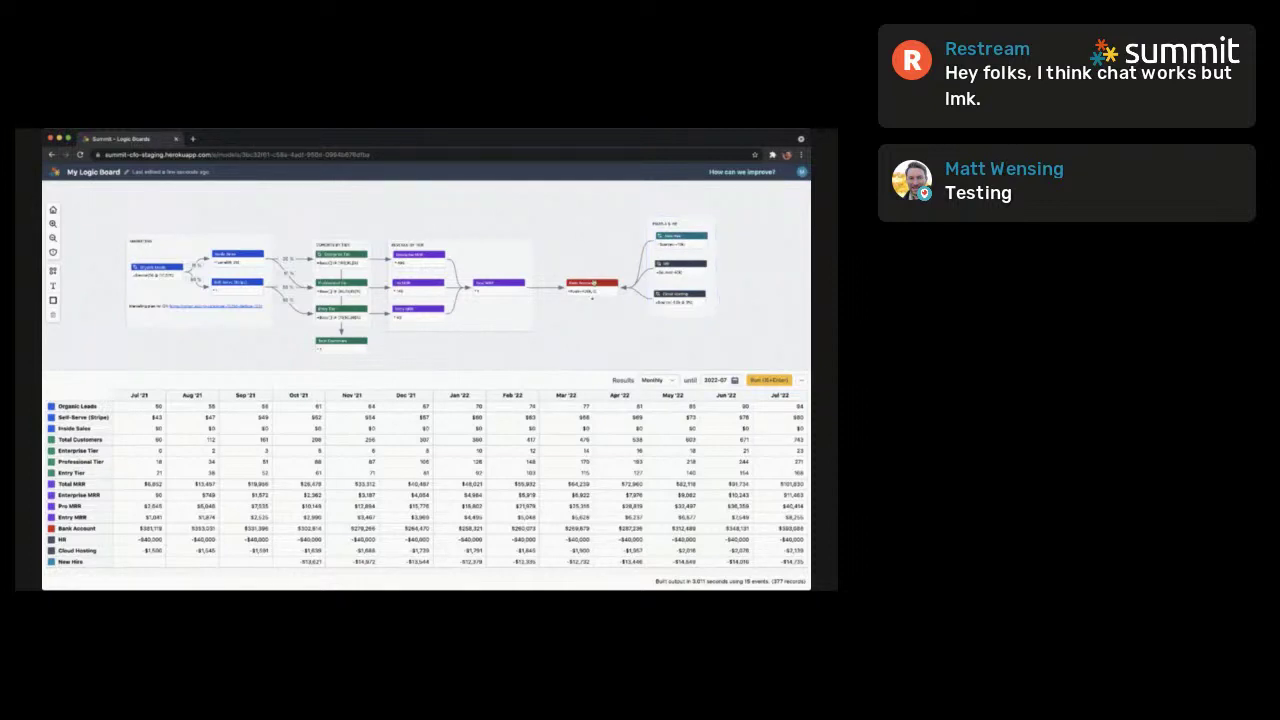
Raise Bank Account level with HR, and shift it together with the whole People & HR group down in line with Total MRR
left_click_drag(593, 284, 594, 265)
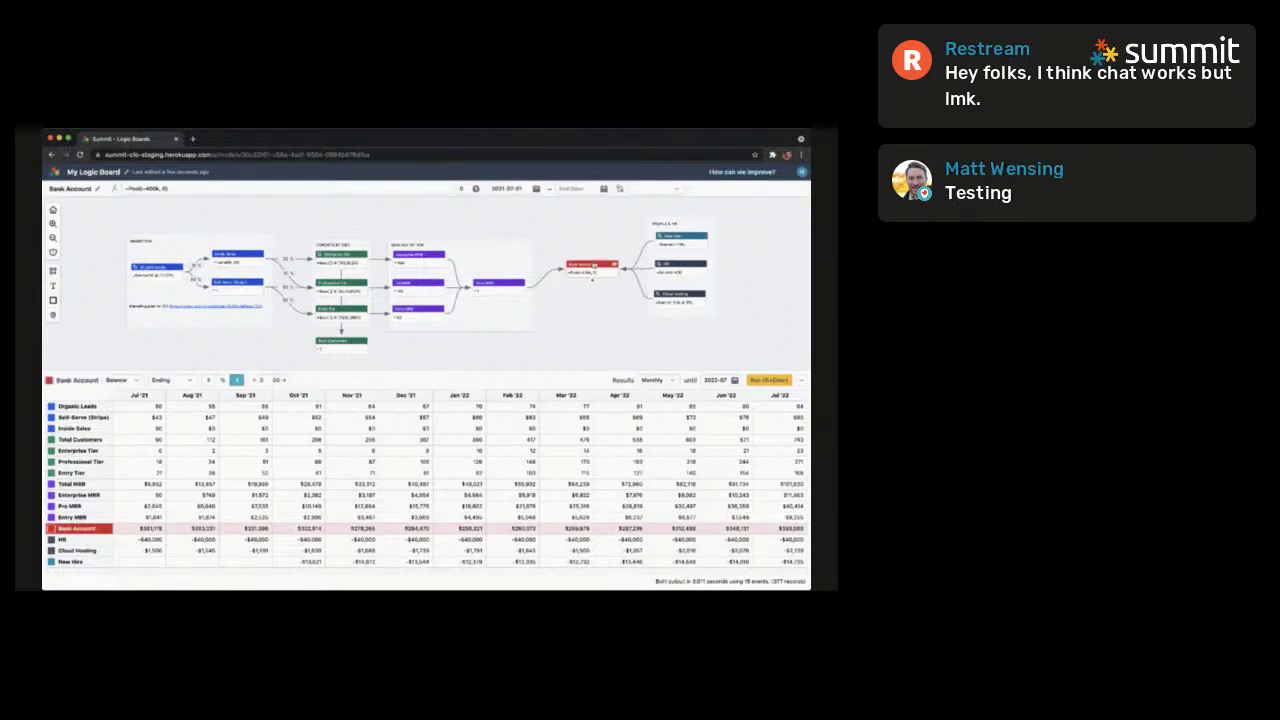
left_click(727, 232)
left_click_drag(742, 341, 576, 194)
left_click_drag(600, 271, 588, 288)
left_click(576, 246)
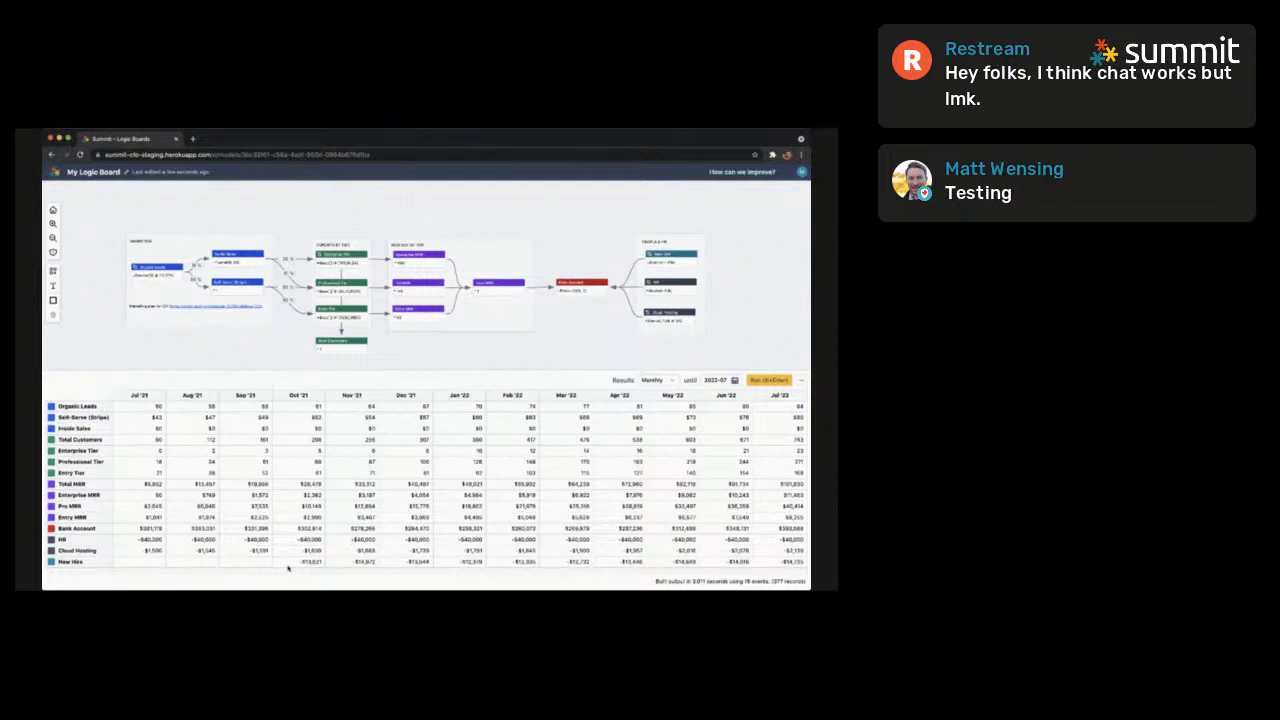
Recolor the New Hire event dark grey to match HR and Cloud Hosting
left_click(70, 562)
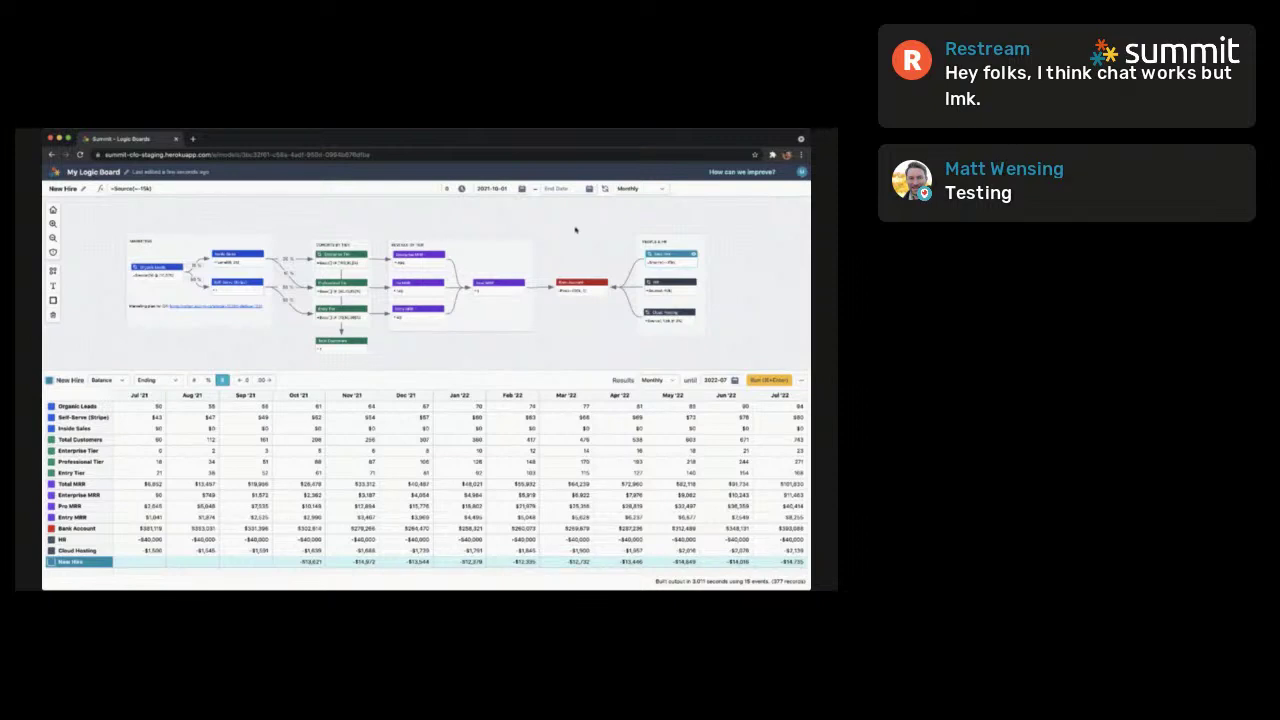
left_click_drag(575, 228, 521, 227)
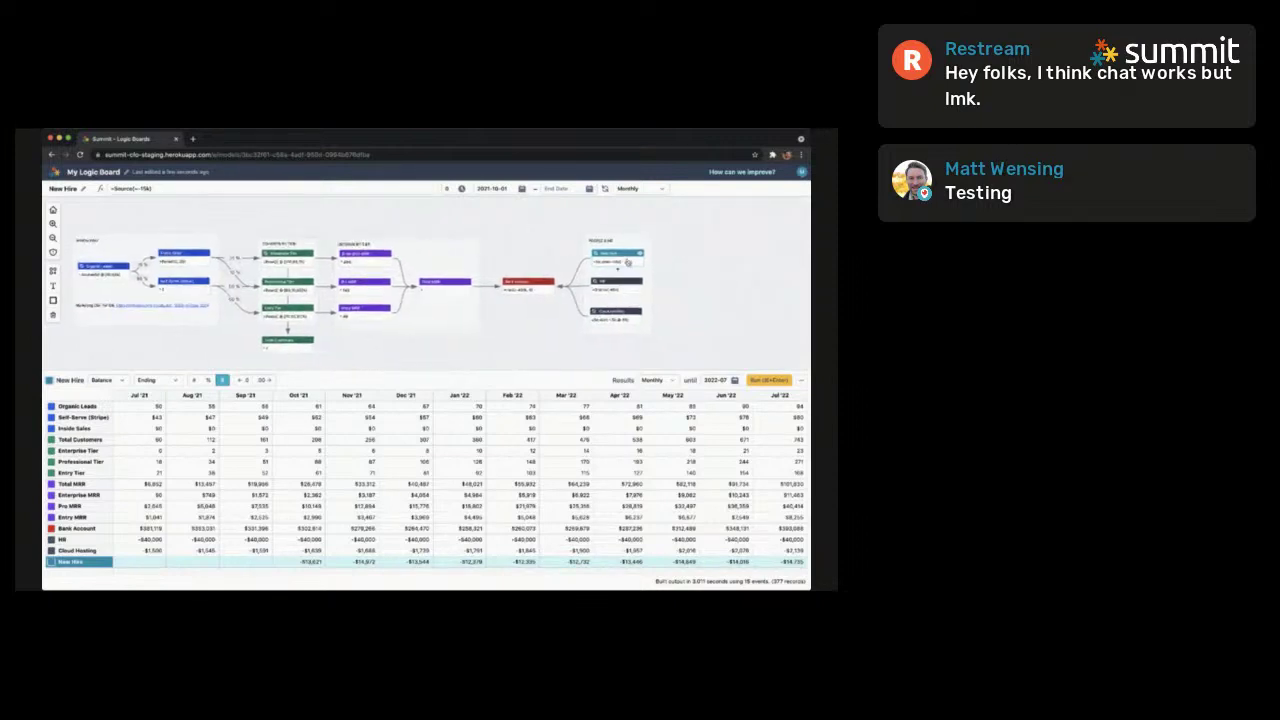
left_click(50, 381)
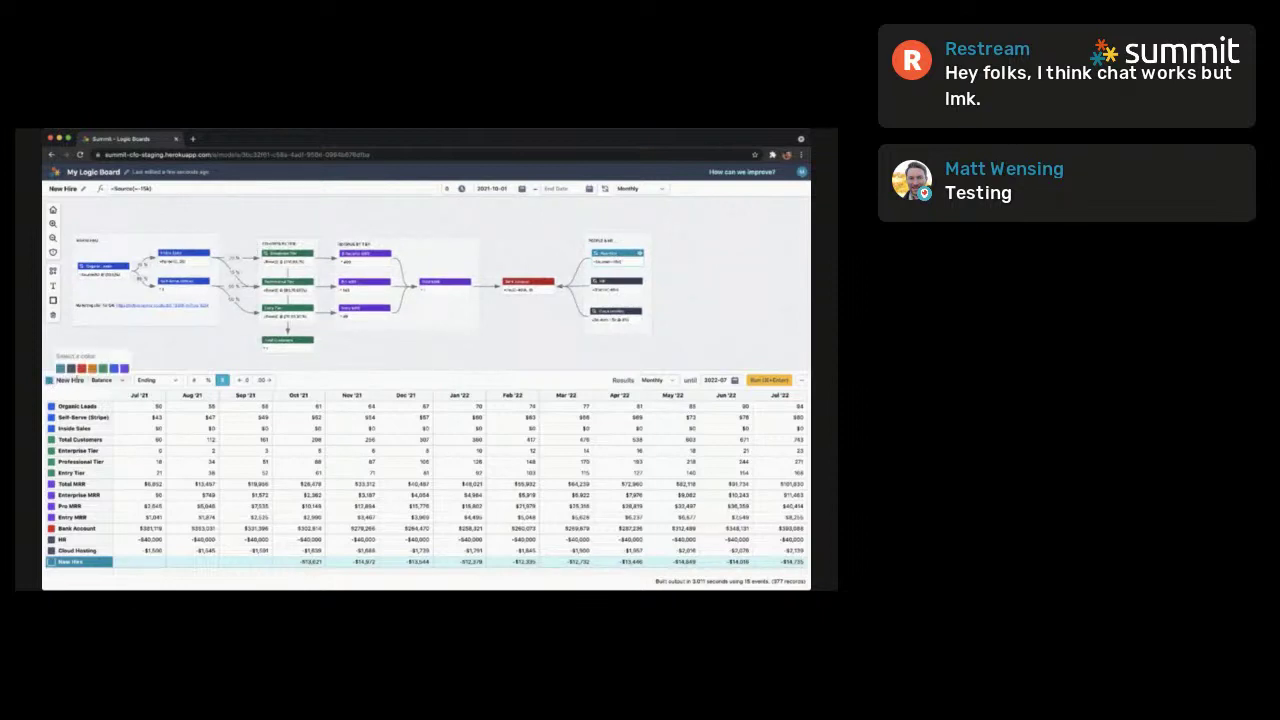
left_click(71, 370)
left_click(538, 343)
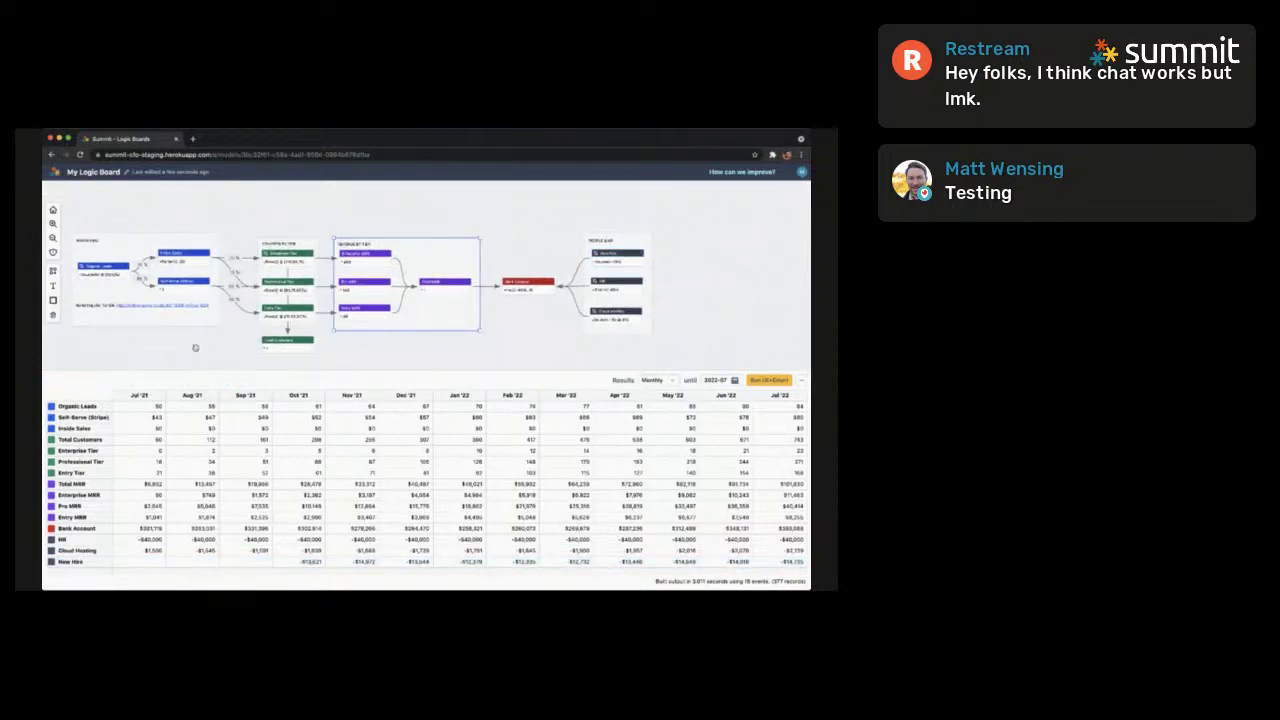
Delete the Enterprise Tier, Professional Tier and Entry Tier events along with the background box behind them
left_click_drag(196, 346, 275, 343)
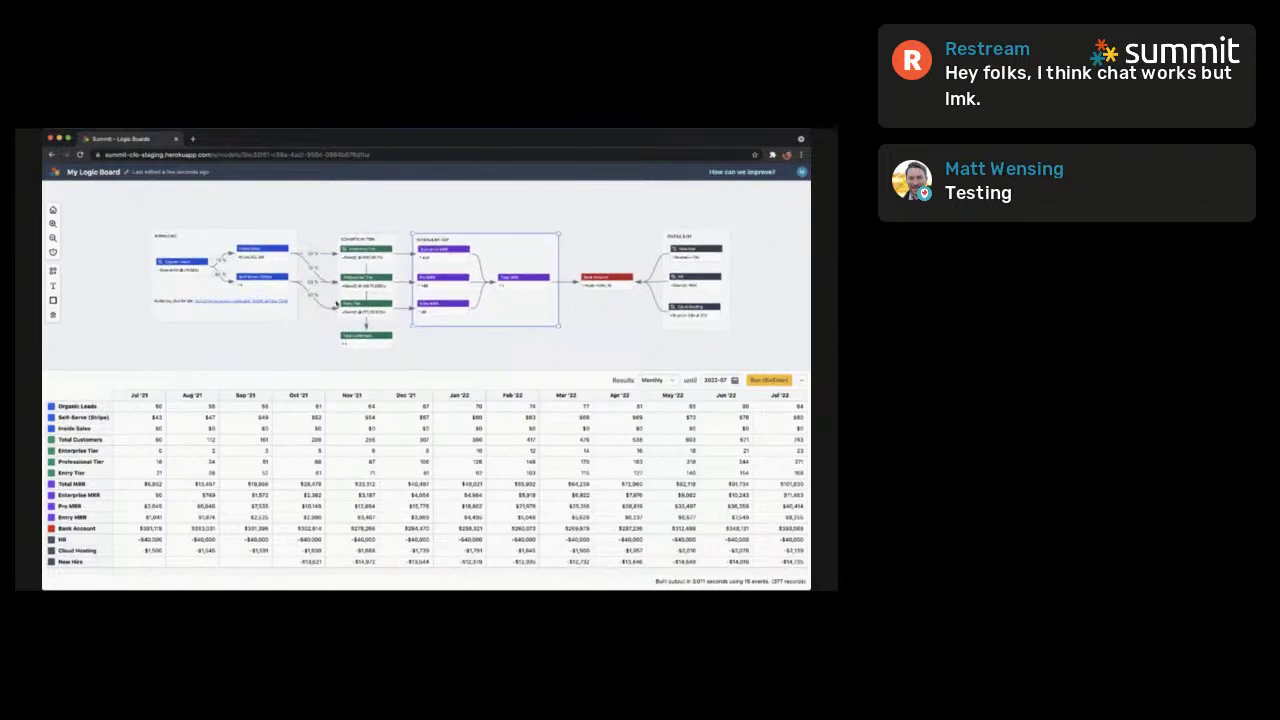
left_click(478, 343)
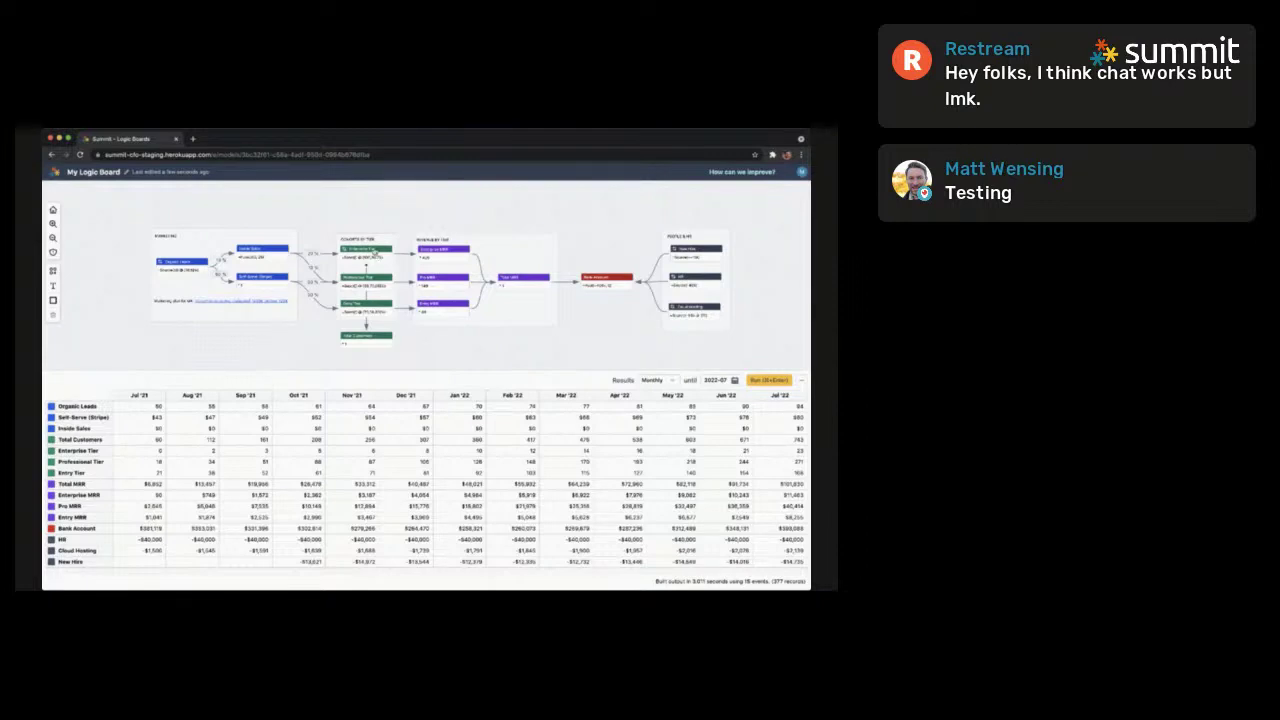
left_click(53, 223)
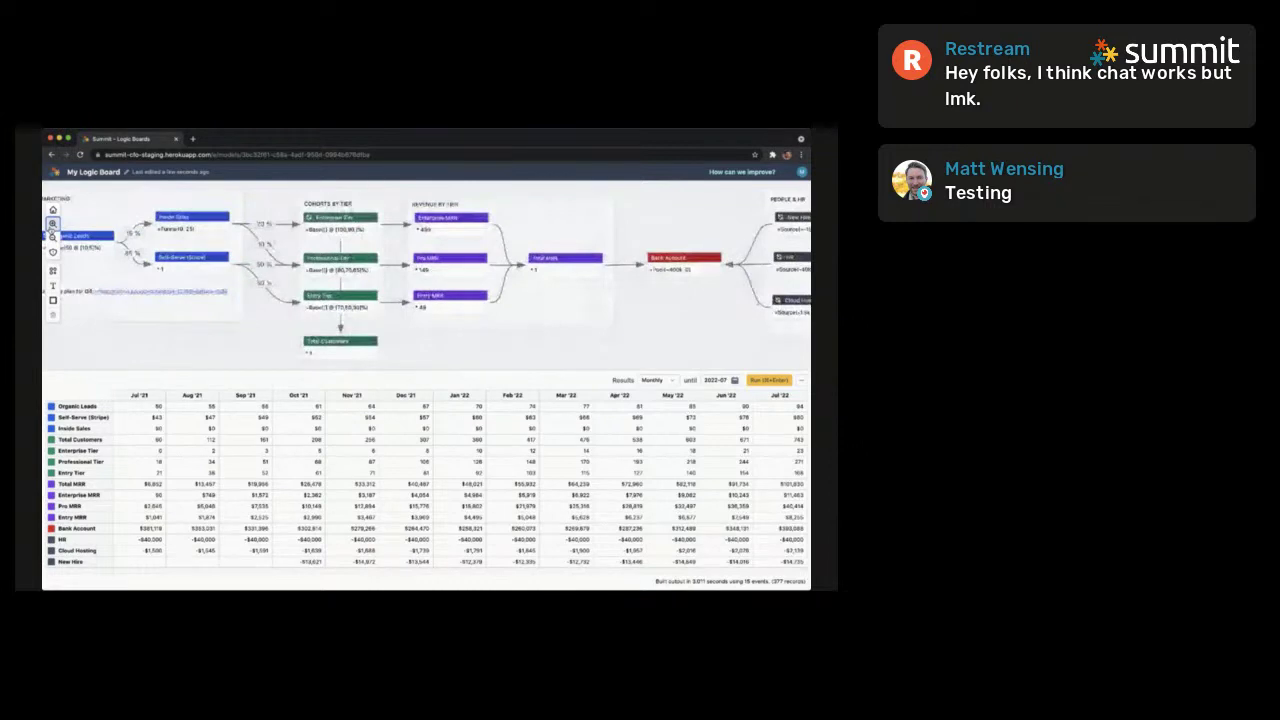
left_click(53, 223)
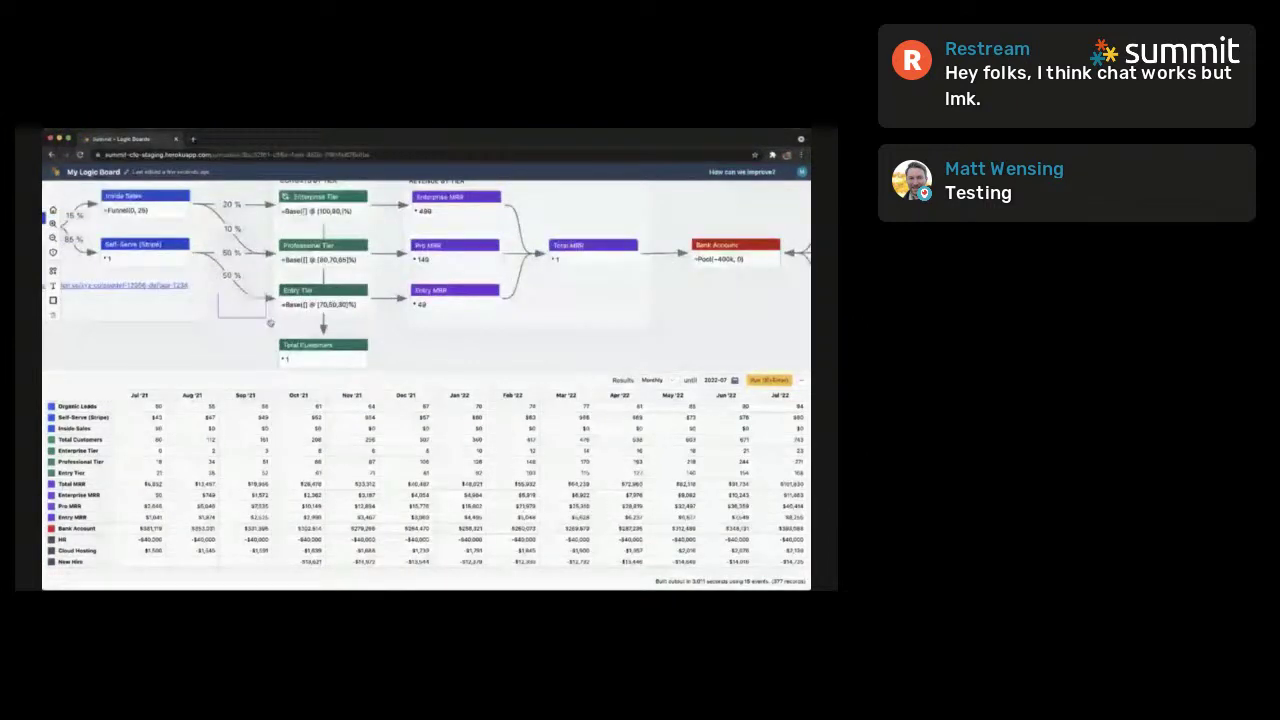
left_click_drag(270, 323, 270, 323)
scroll(386, 274, "up", 1)
scroll(386, 274, "left", 1)
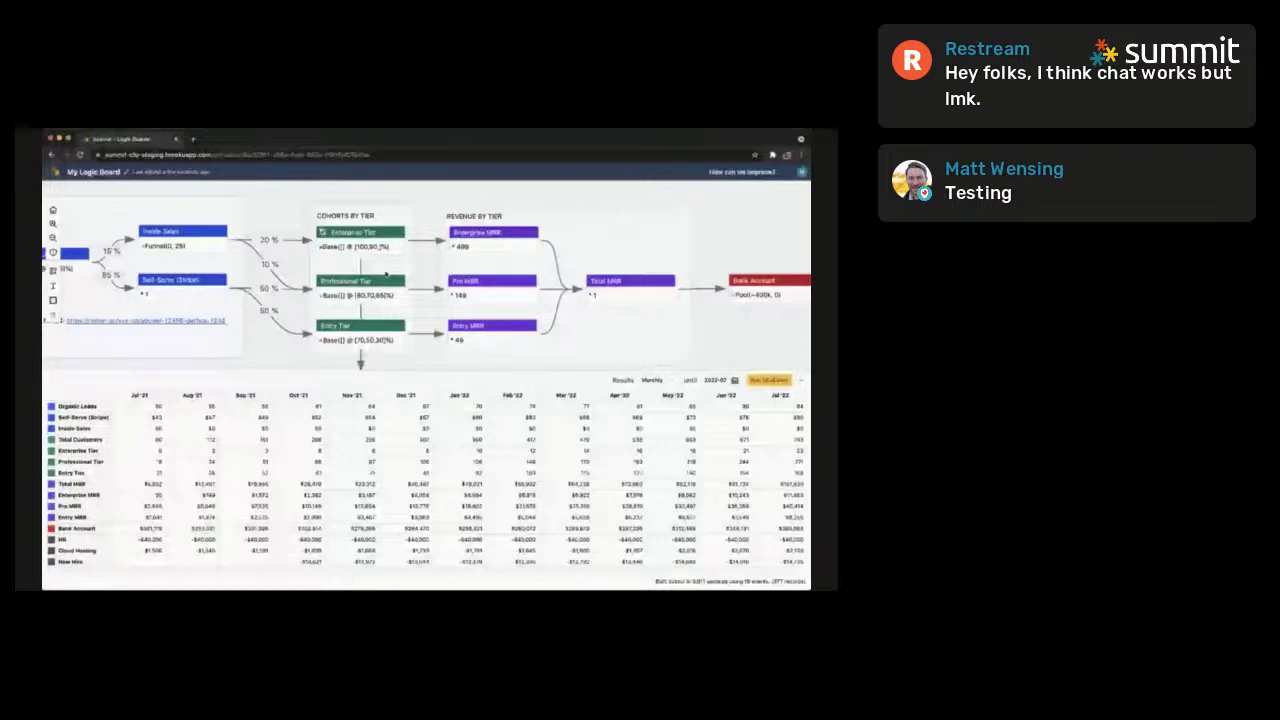
left_click(373, 256)
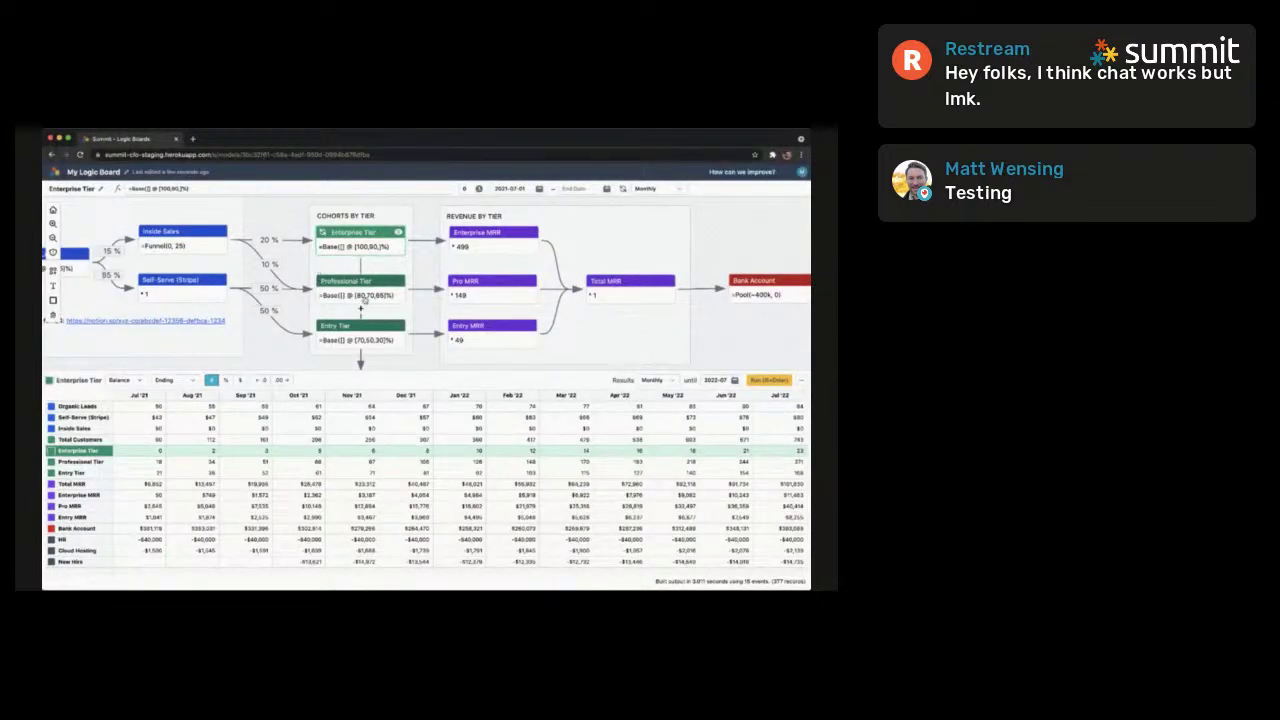
key("Delete")
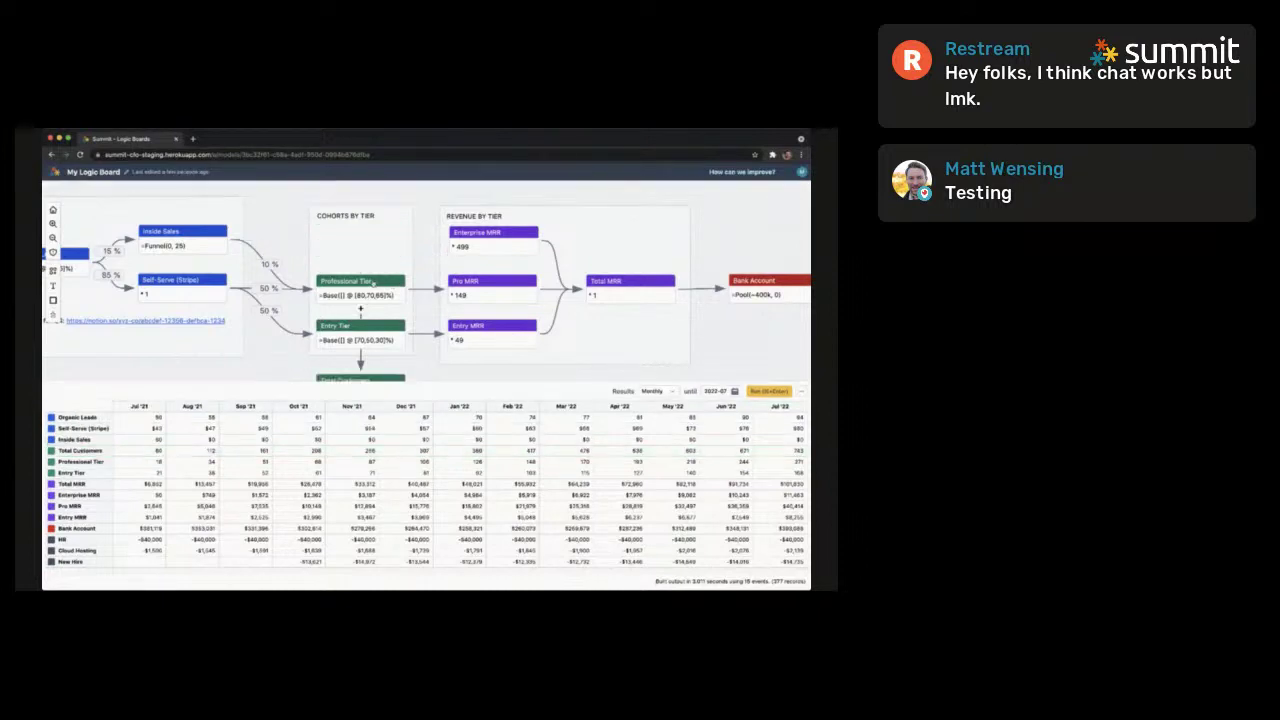
left_click(374, 285)
key("Delete")
left_click(372, 330)
key("Delete")
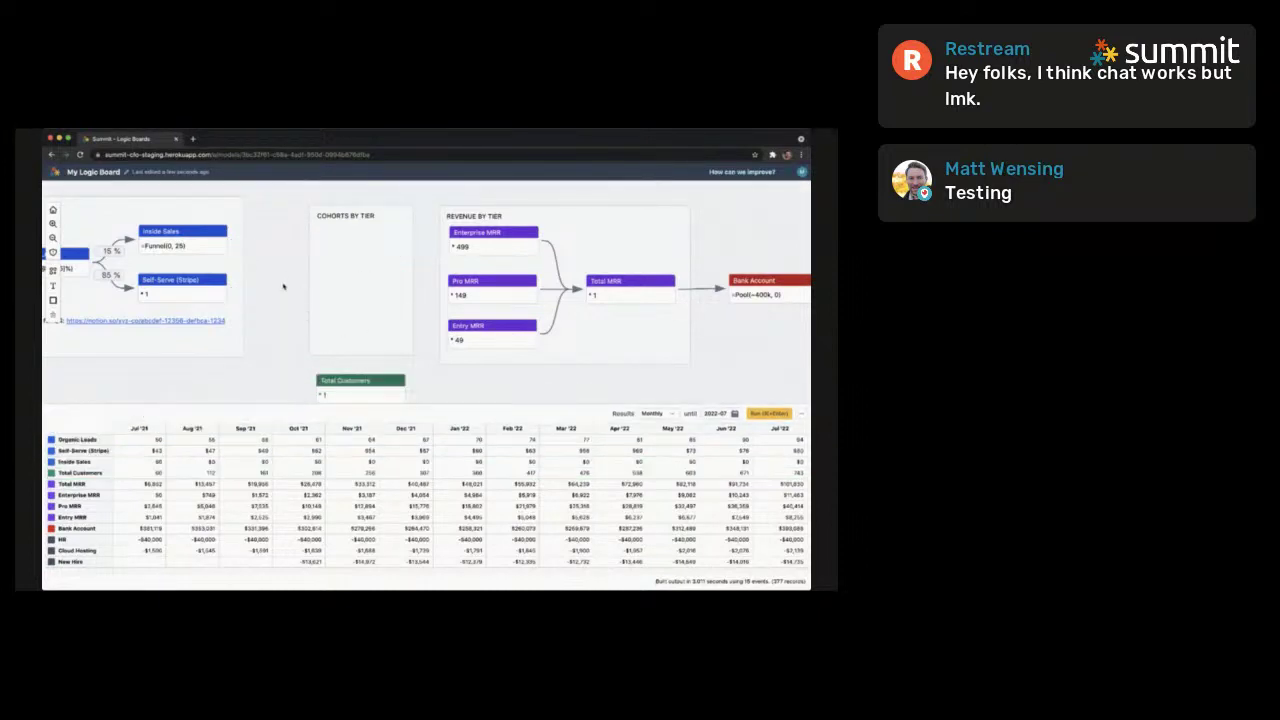
left_click(376, 259)
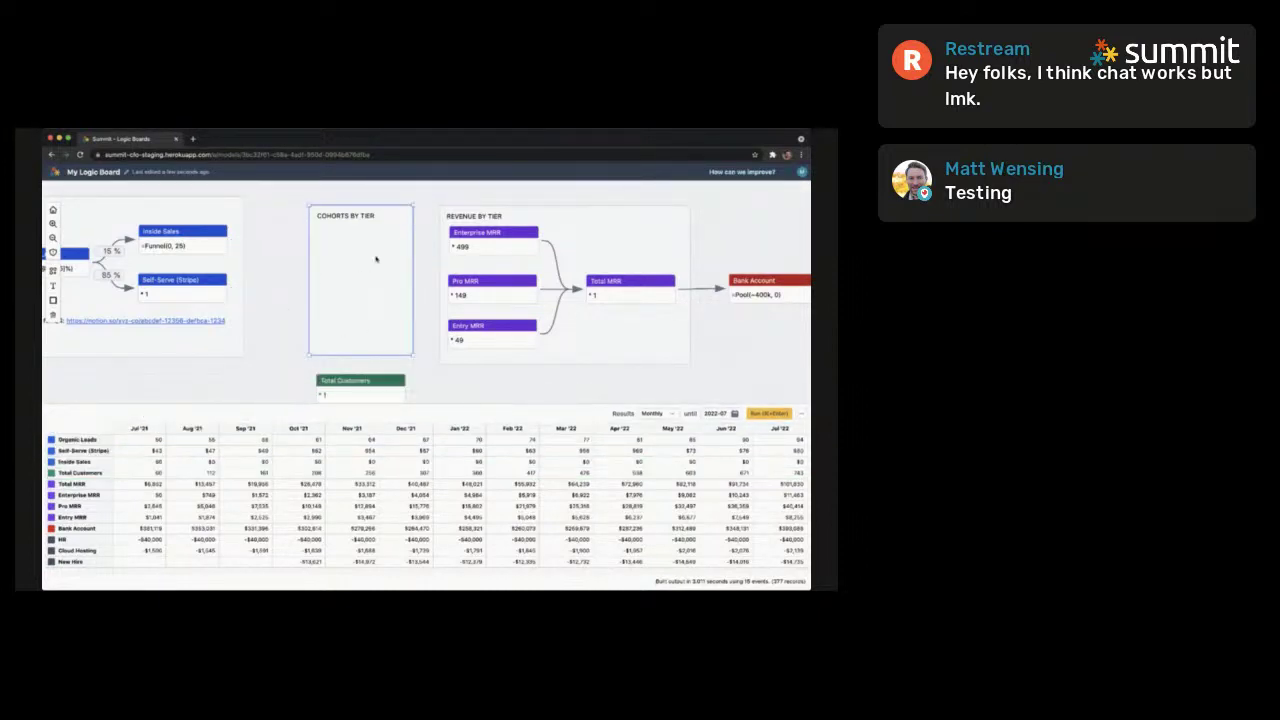
key("Delete")
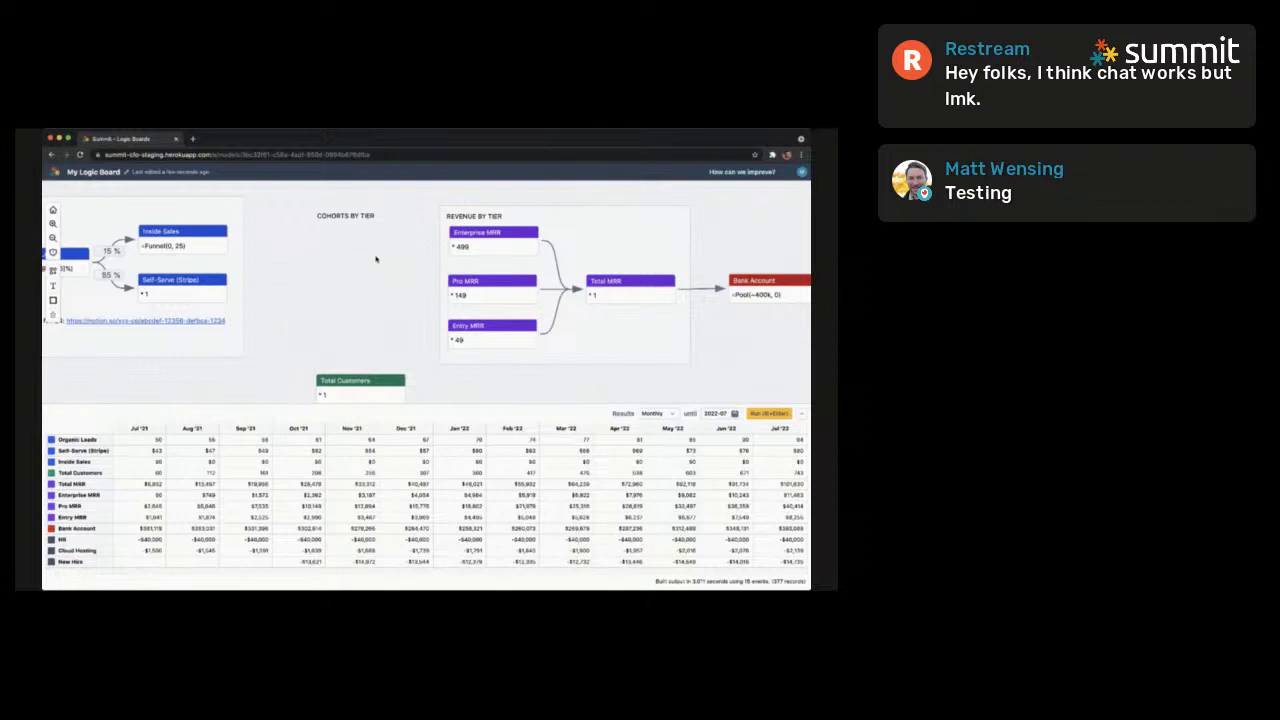
Change the COHORTS BY TIER label to CUSTOMERS BY TIER and nudge it slightly up and to the left
double_click(335, 219)
double_click(336, 216)
type("Customers")
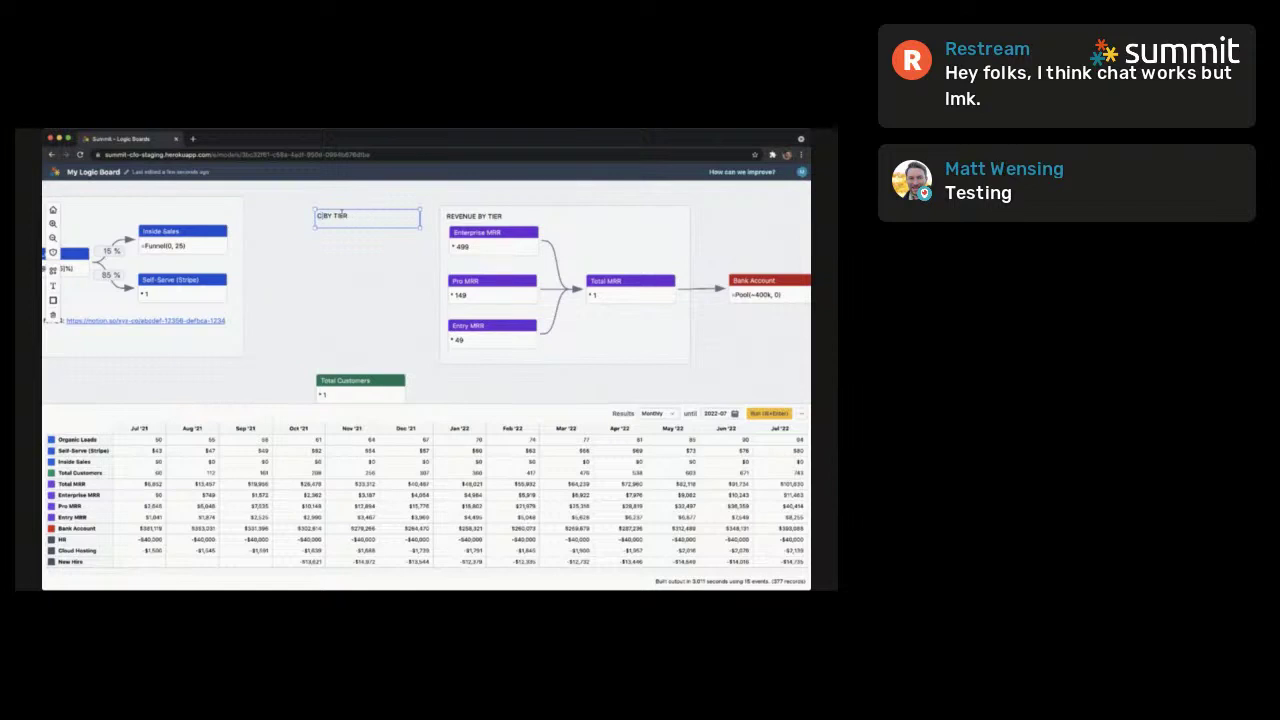
type("s")
left_click(367, 232)
left_click_drag(368, 221, 360, 217)
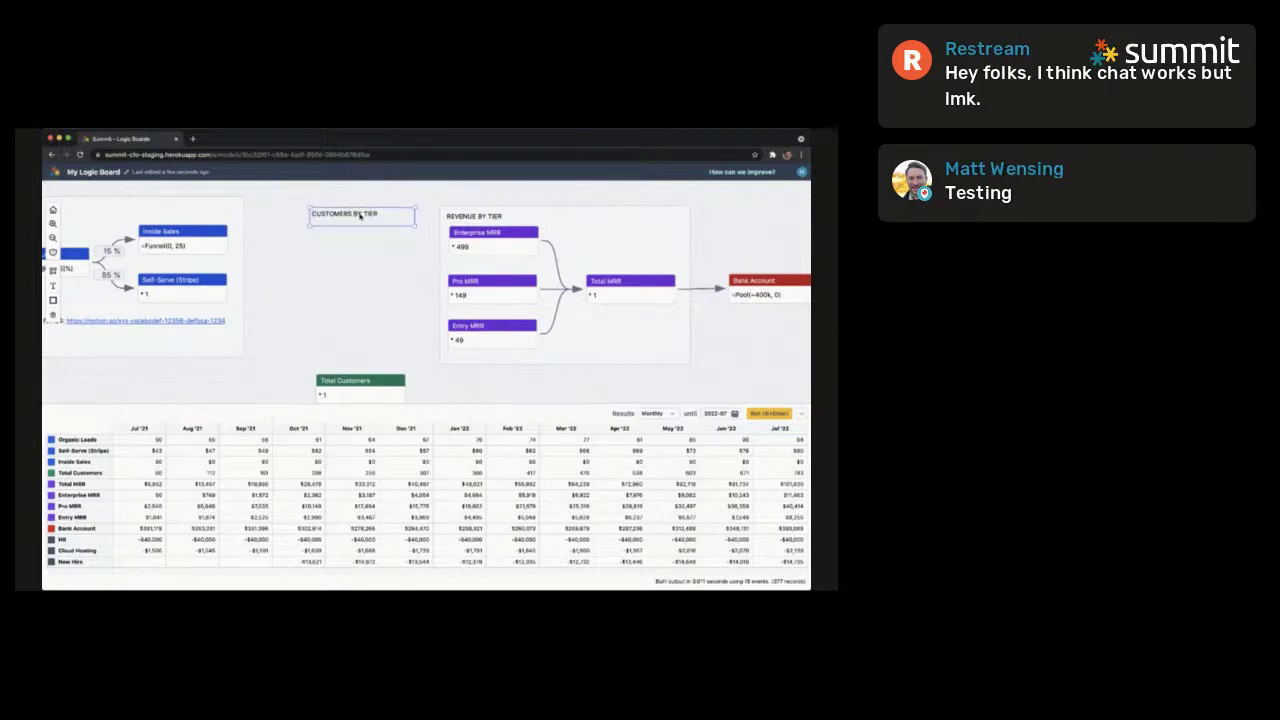
Add an event named Enterprise Customers beneath the CUSTOMERS BY TIER label with the formula =Pool(0 @ -1%)
double_click(324, 261)
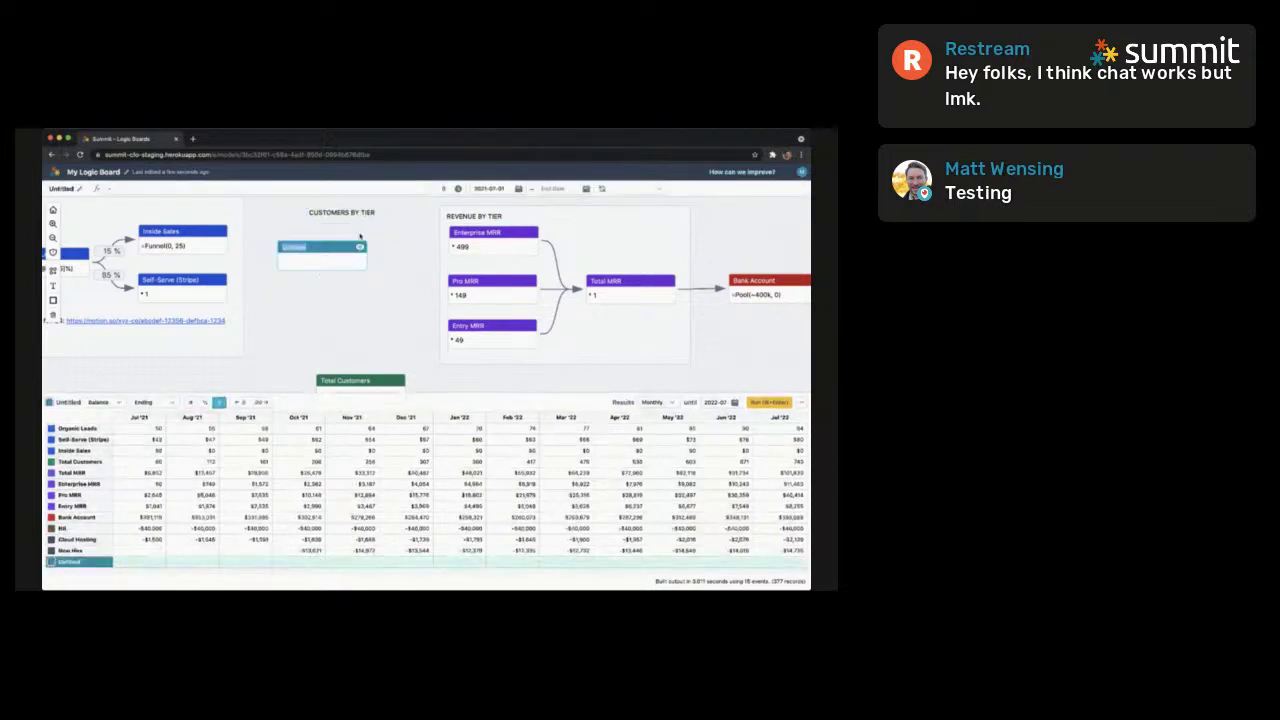
left_click_drag(315, 261, 333, 247)
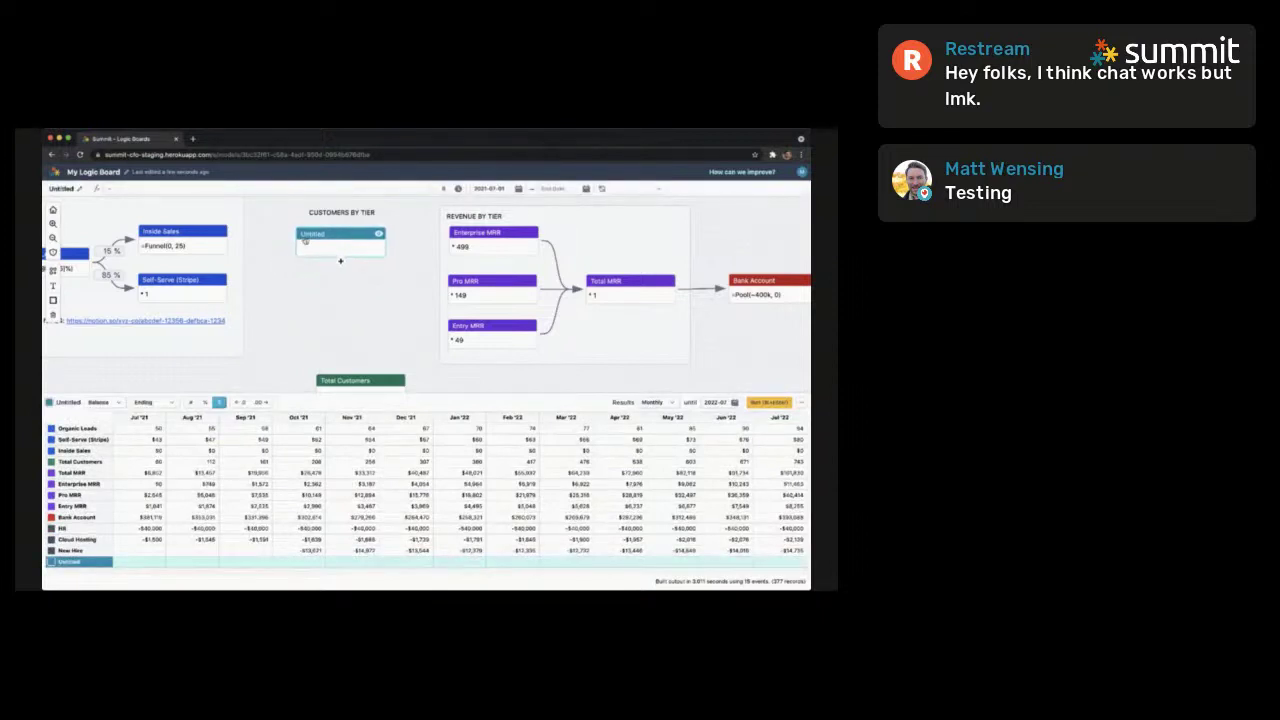
type("Enterprise Customers")
key("Tab")
type("=Pool(")
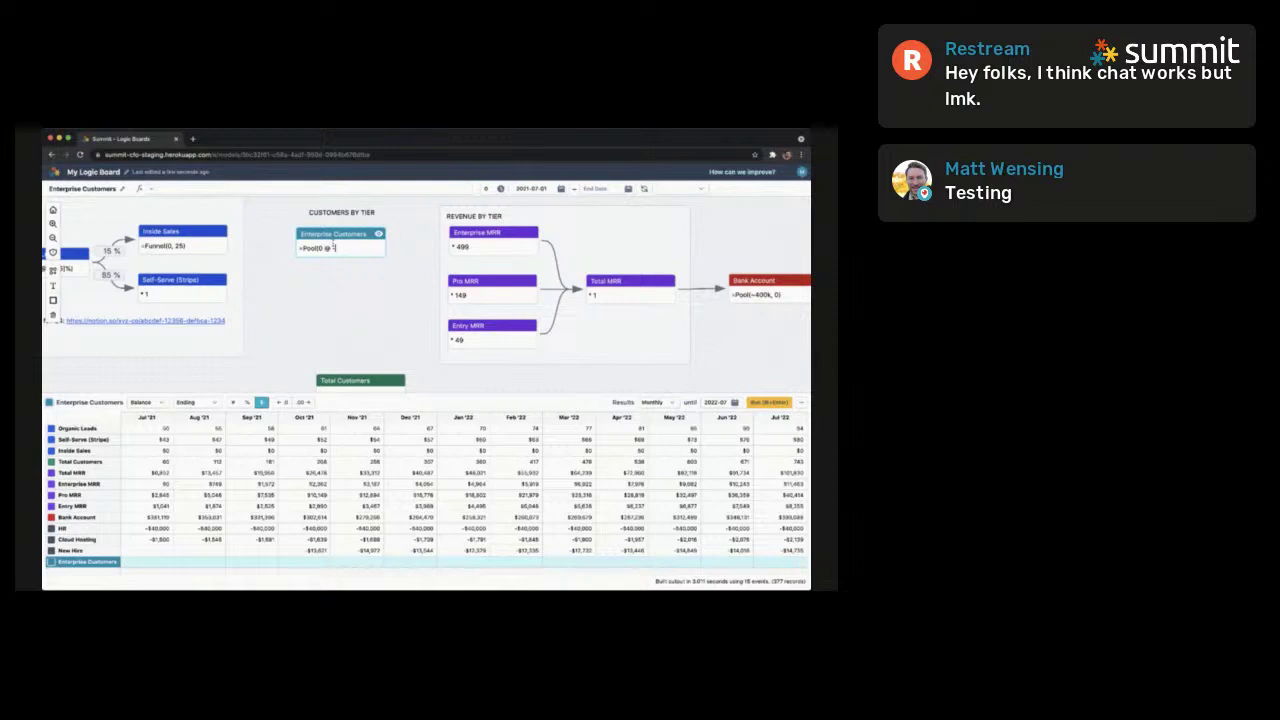
type("%)")
key("Return")
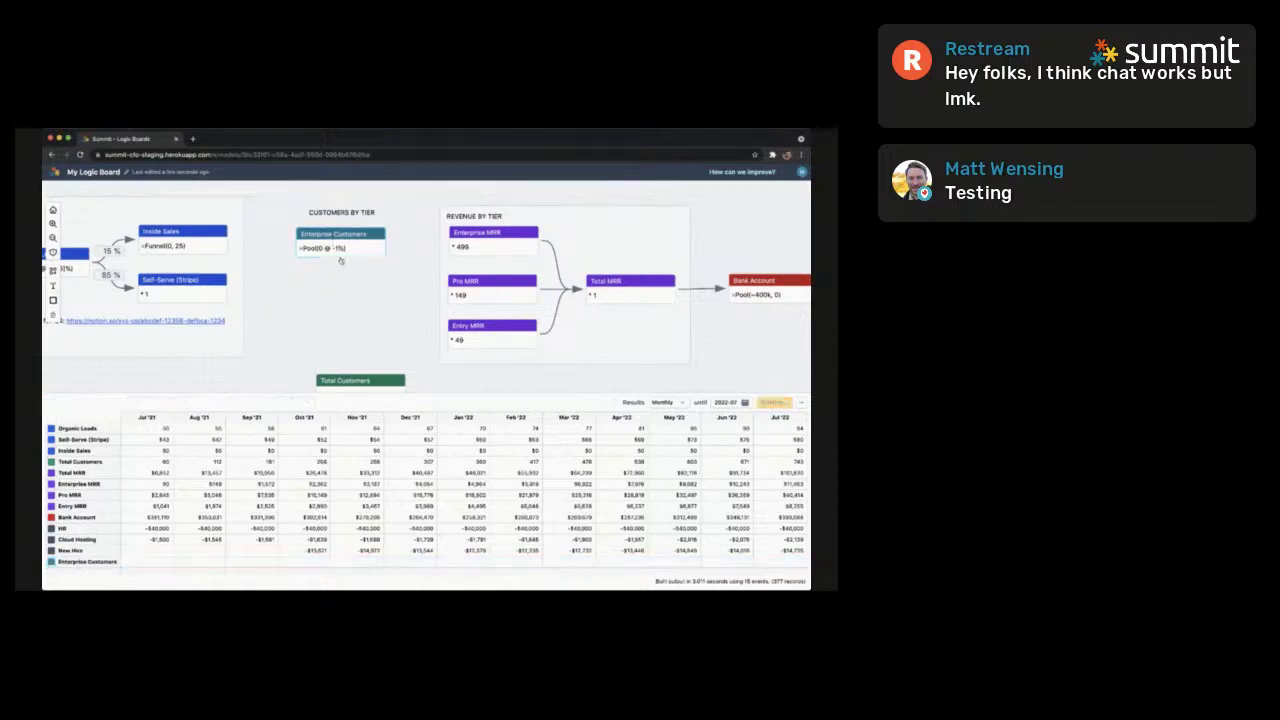
Add an event named Pro Customers beneath Enterprise Customers with the formula =Pool(0 @ -3%)
double_click(340, 262)
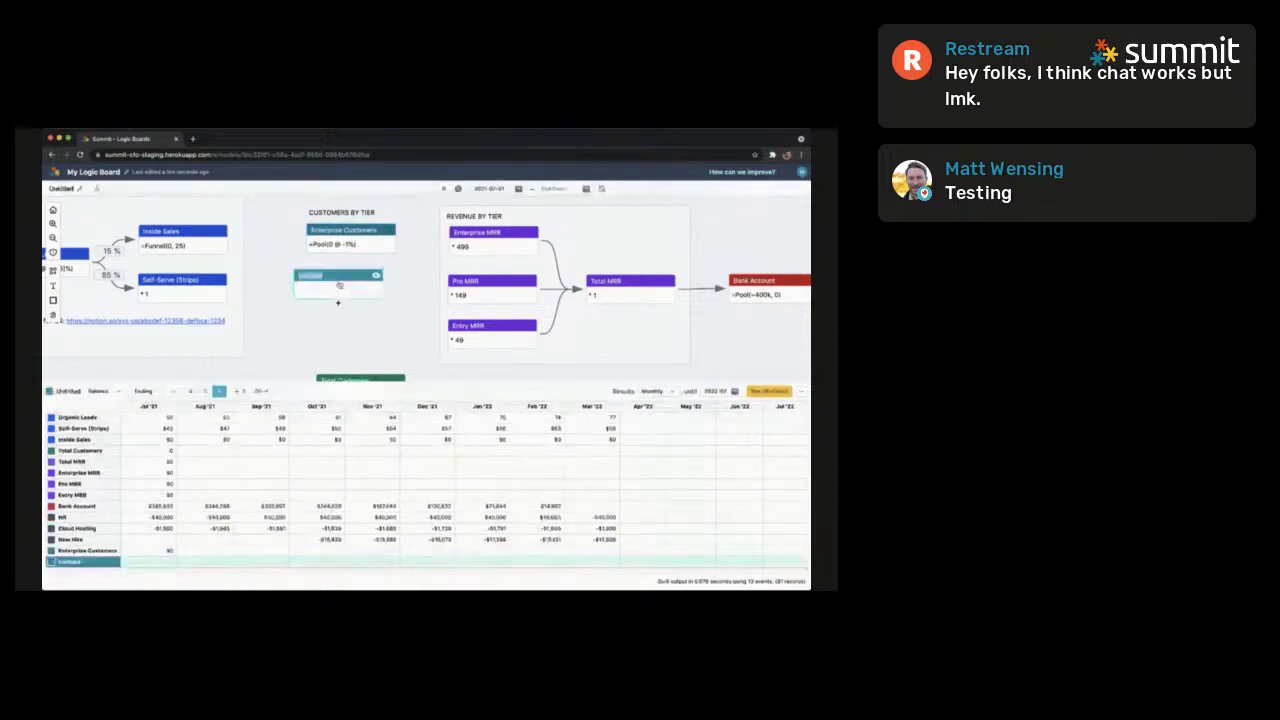
type("Pro Customers")
key("Return")
type("=Pool(")
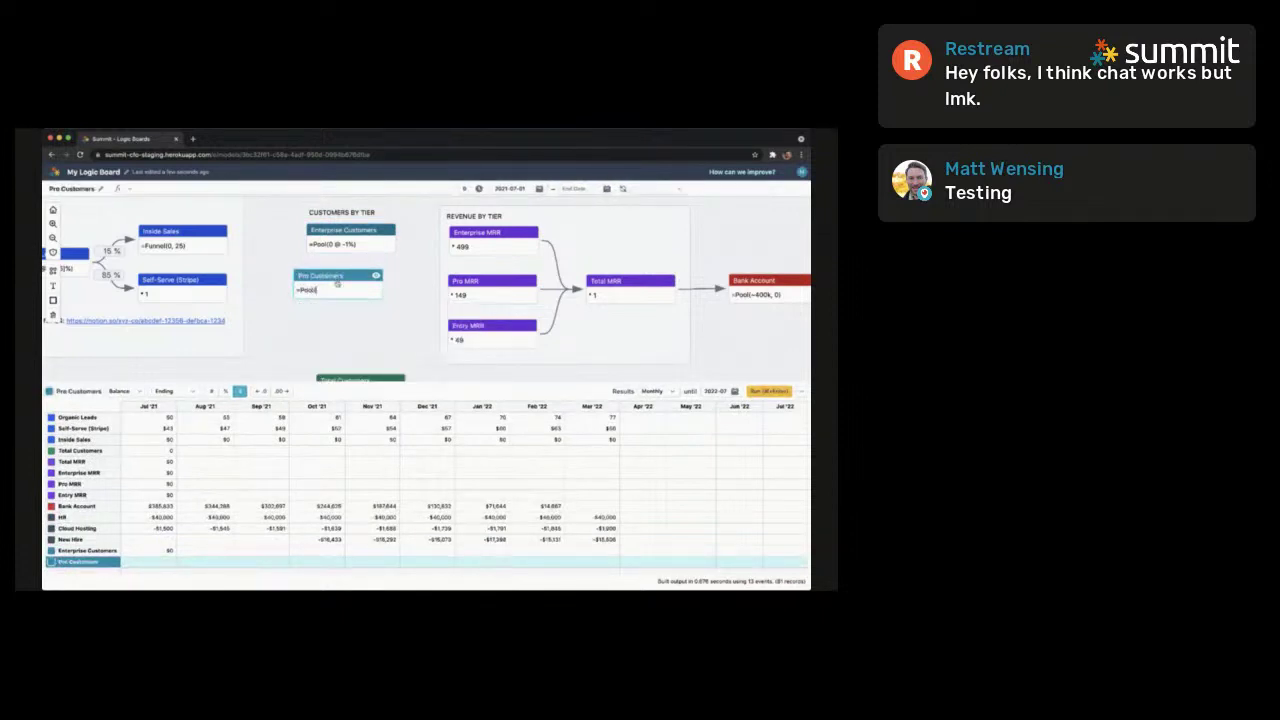
type("0 @ -3%)")
Add an event named Entry Customers with the formula =Pool(0 @ -7%) and align Pro and Entry Customers beneath Enterprise Customers
double_click(342, 331)
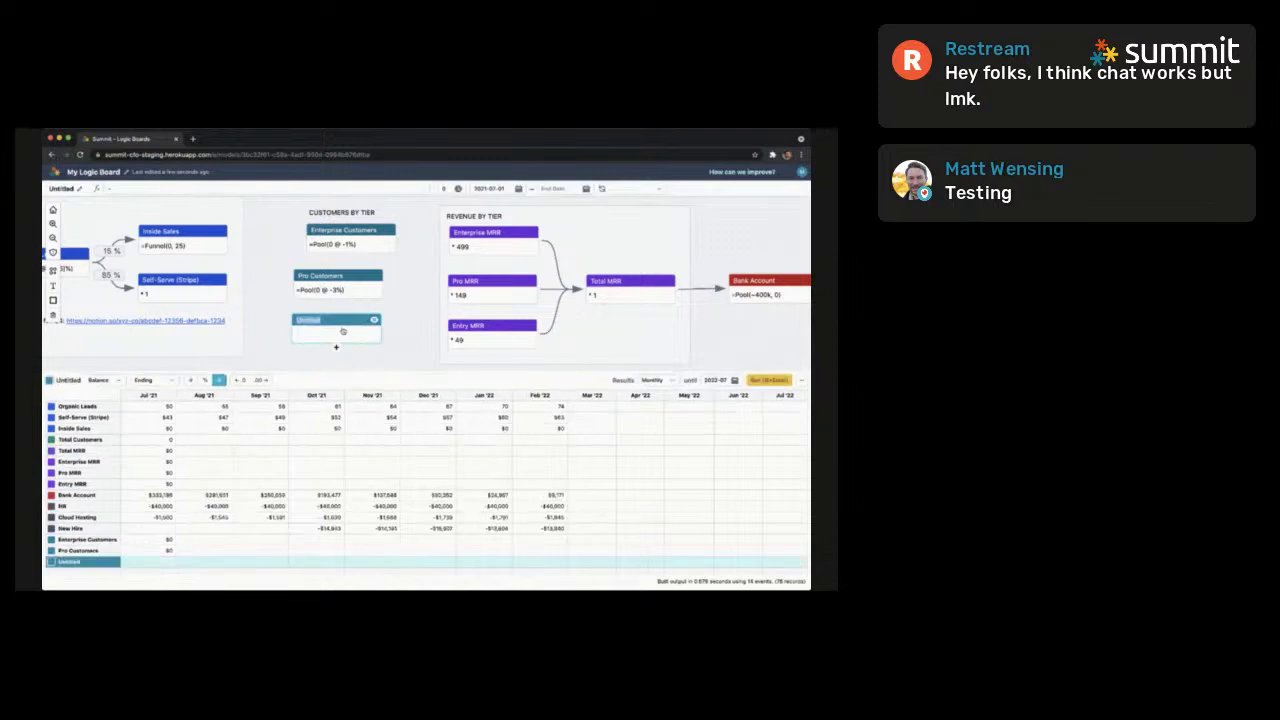
type("Entry Customers")
key("Return")
type("=P")
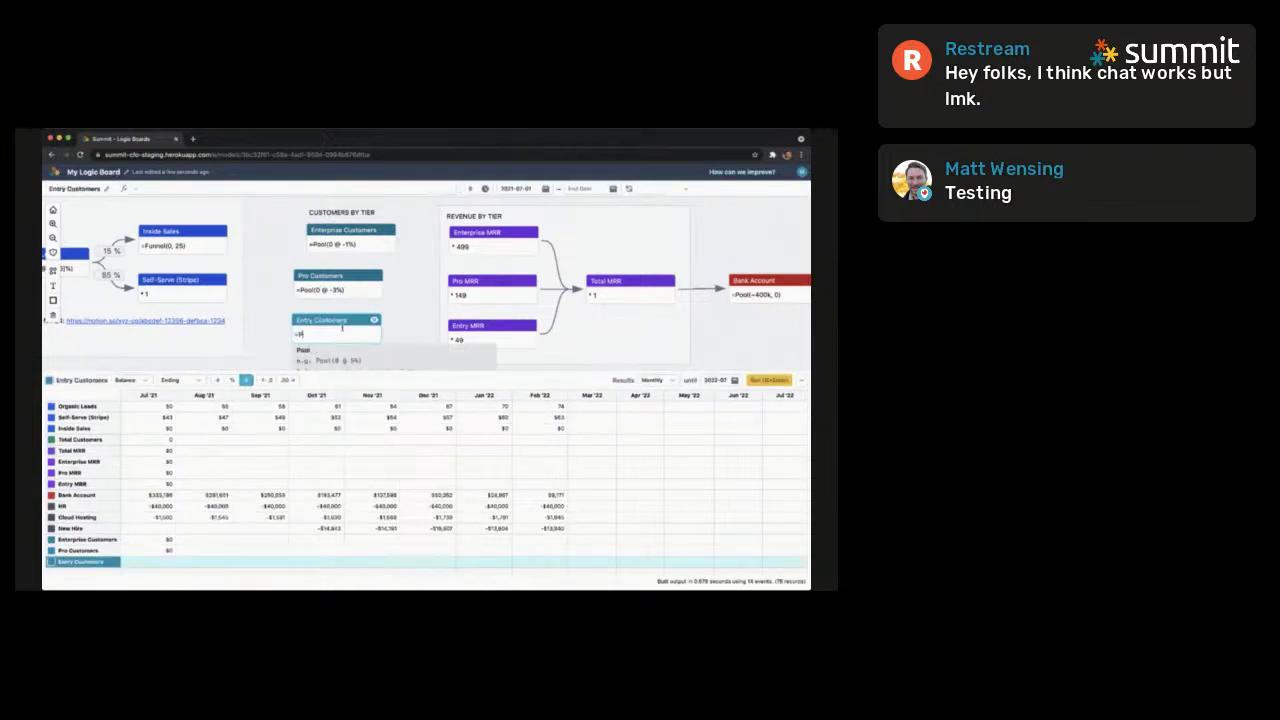
type("ool(")
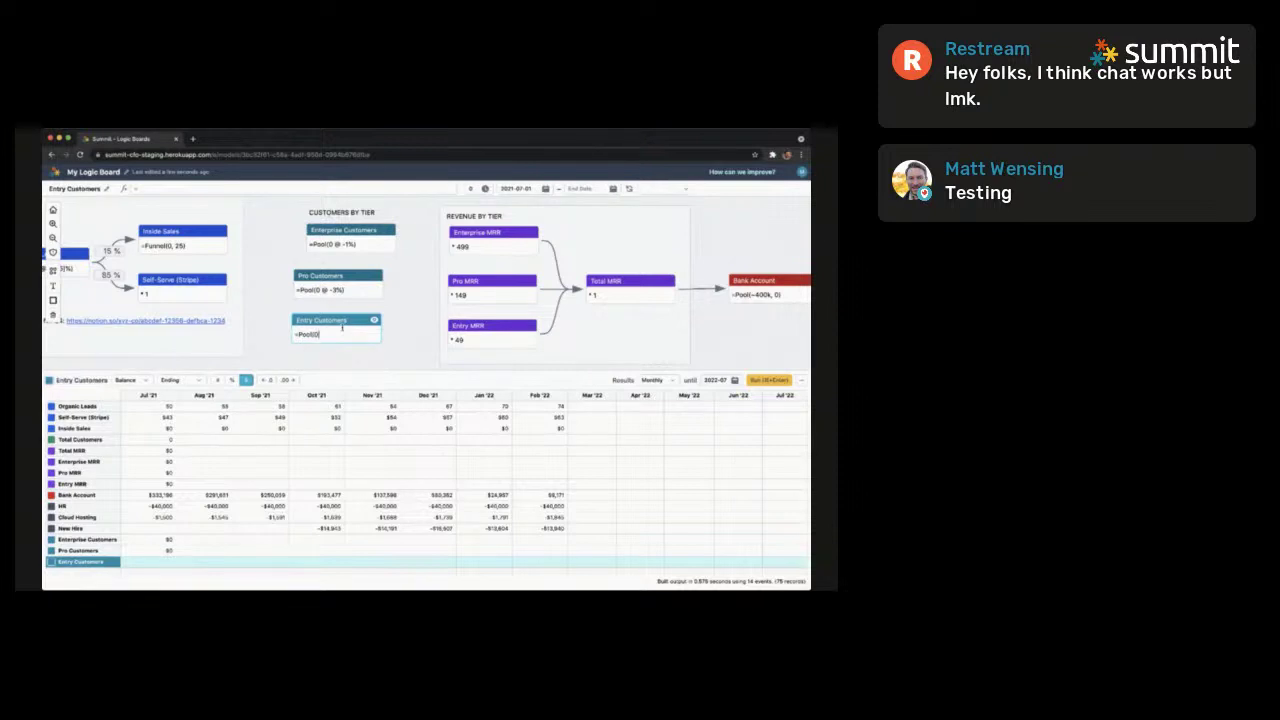
type("0 @ -7%)")
left_click(341, 287)
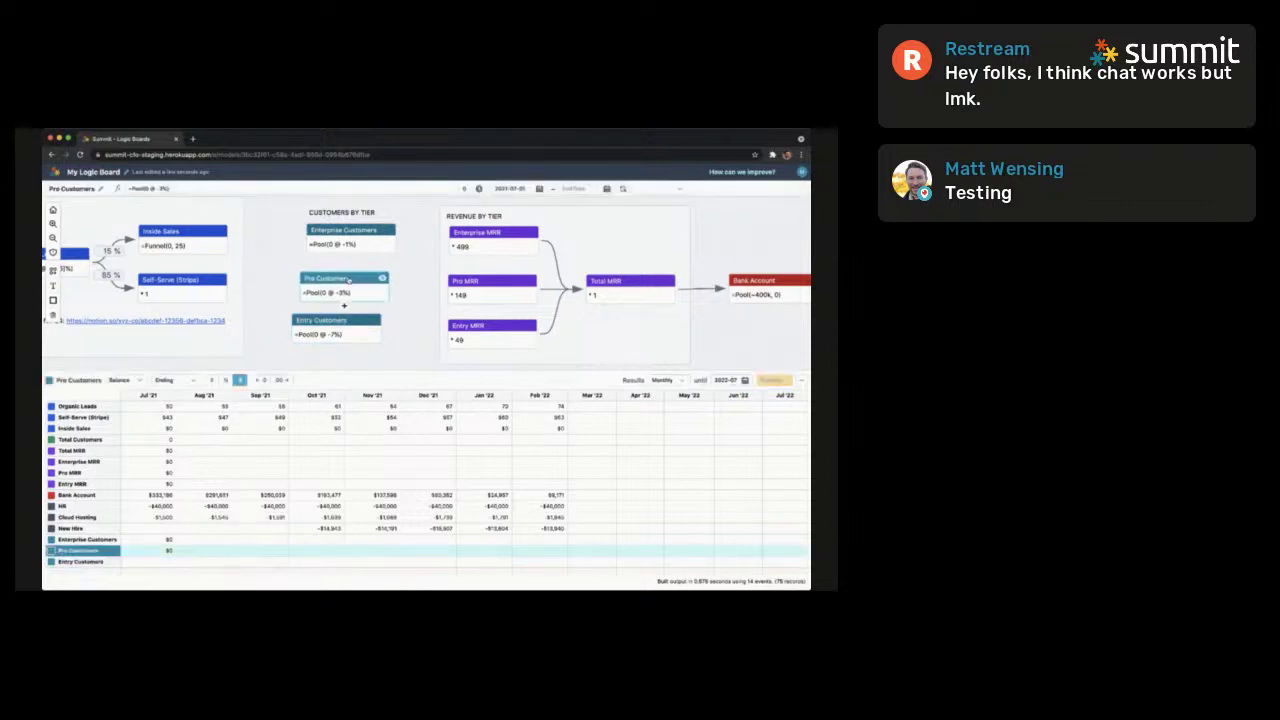
left_click_drag(338, 325, 352, 326)
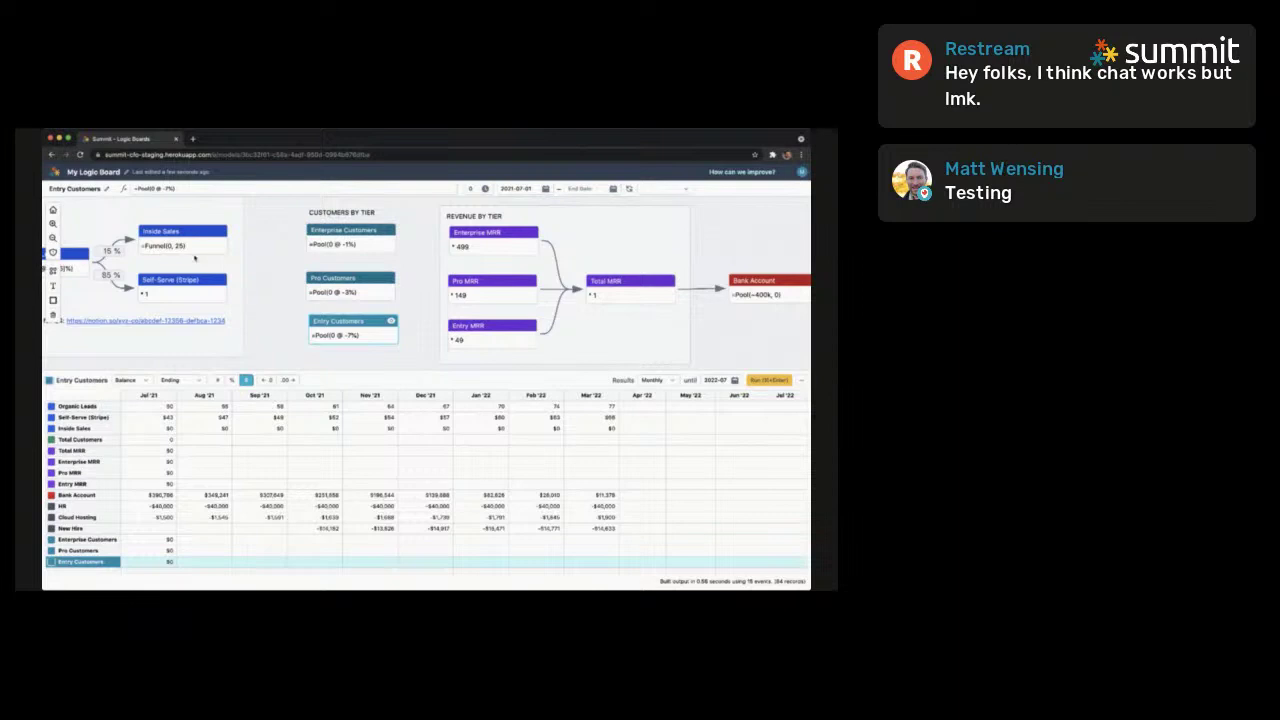
Connect Inside Sales to Enterprise Customers at 80% and to Pro Customers at 20%
left_click_drag(200, 243, 345, 236)
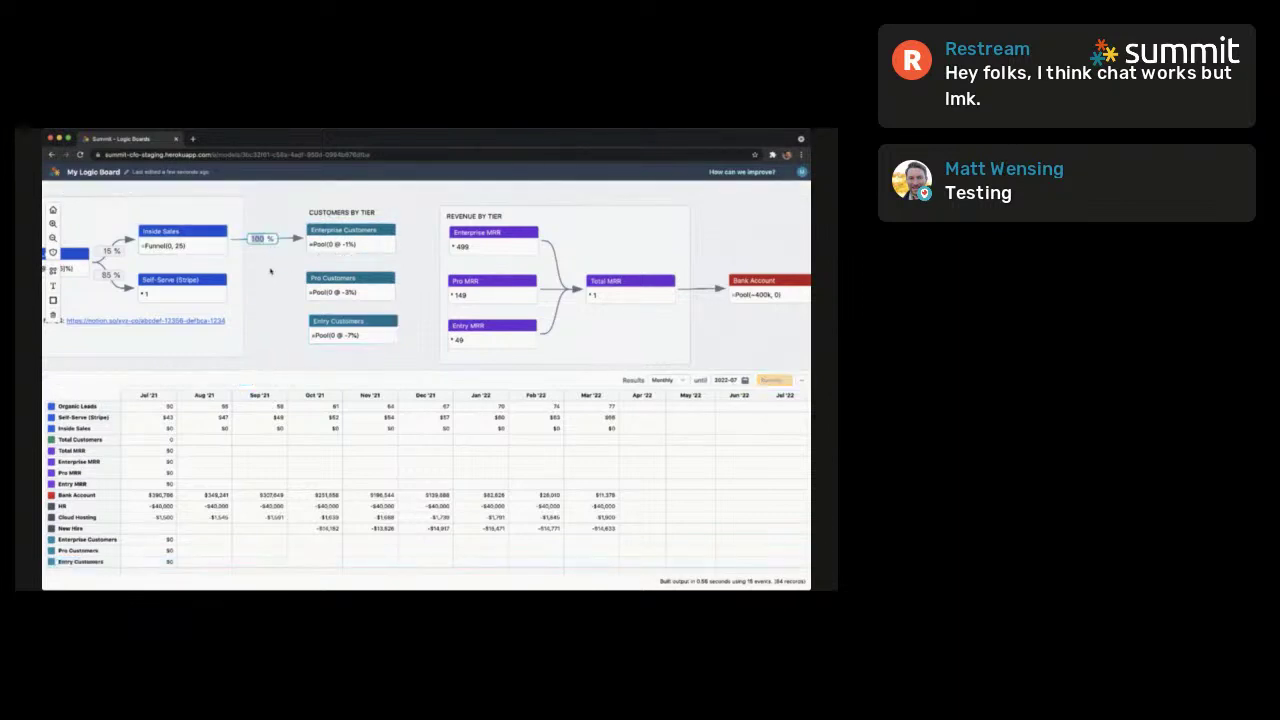
left_click_drag(212, 240, 330, 285)
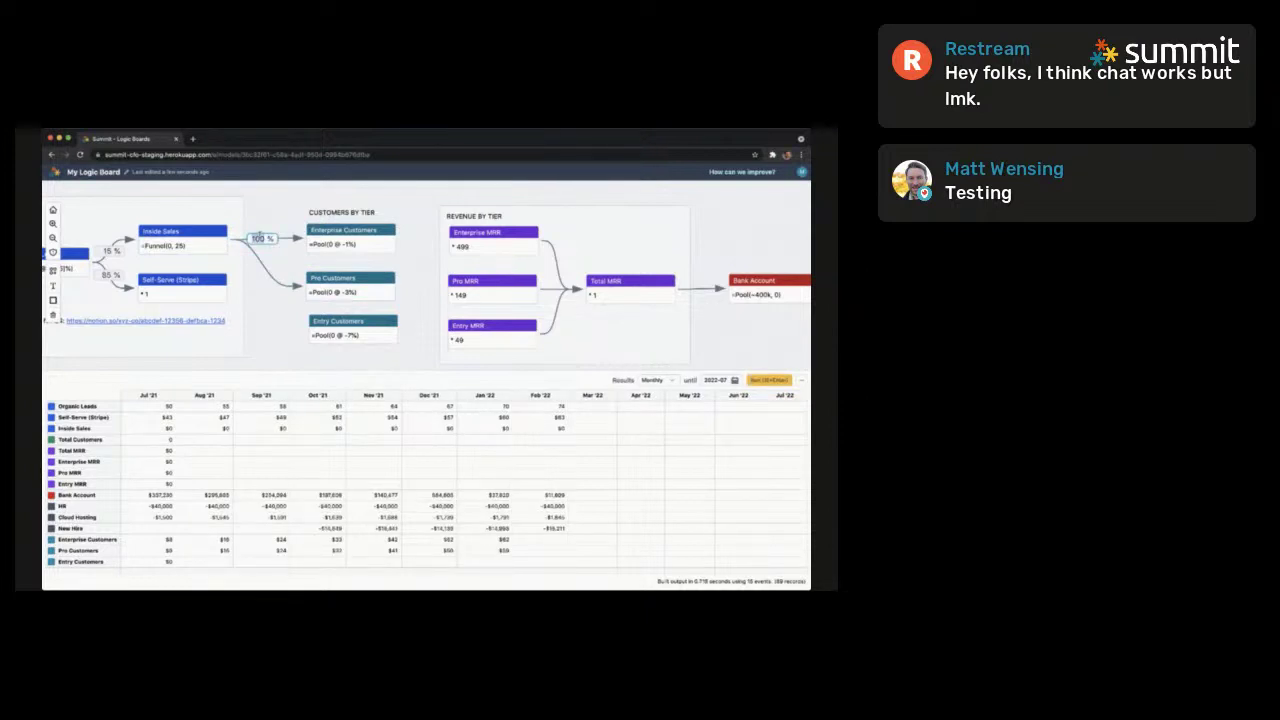
type("80")
left_click(264, 265)
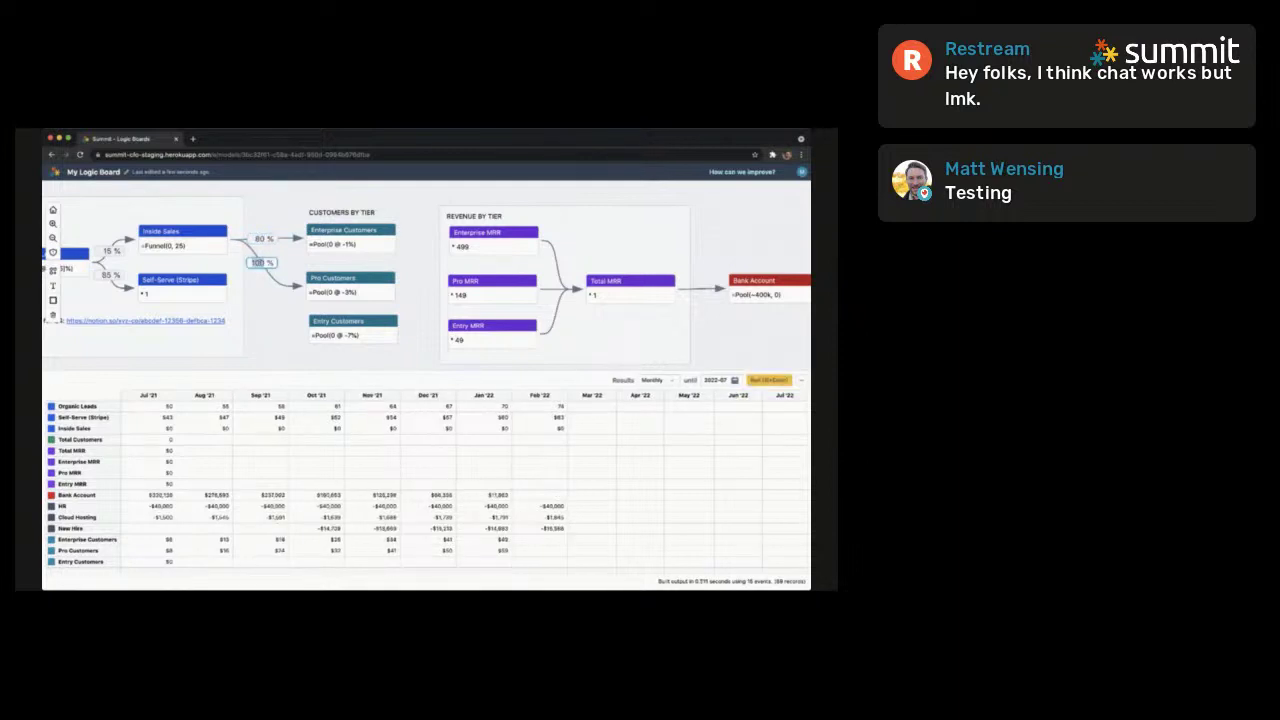
type("20")
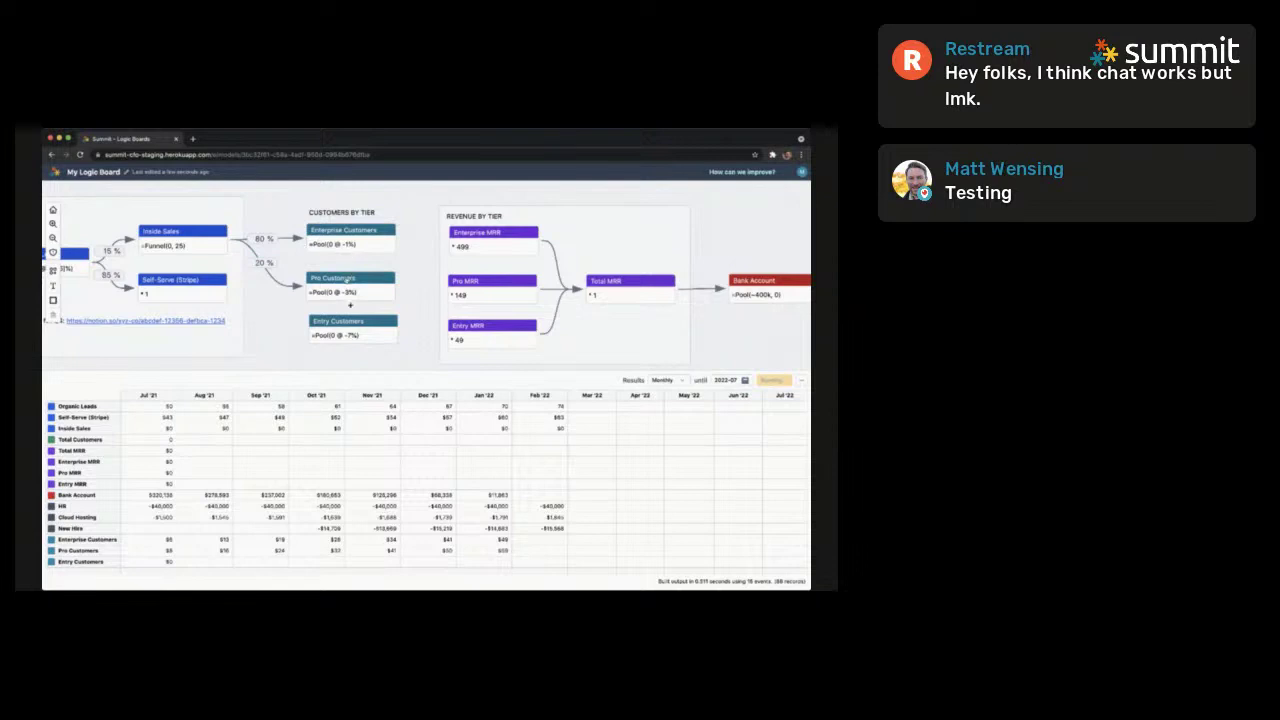
left_click(345, 279)
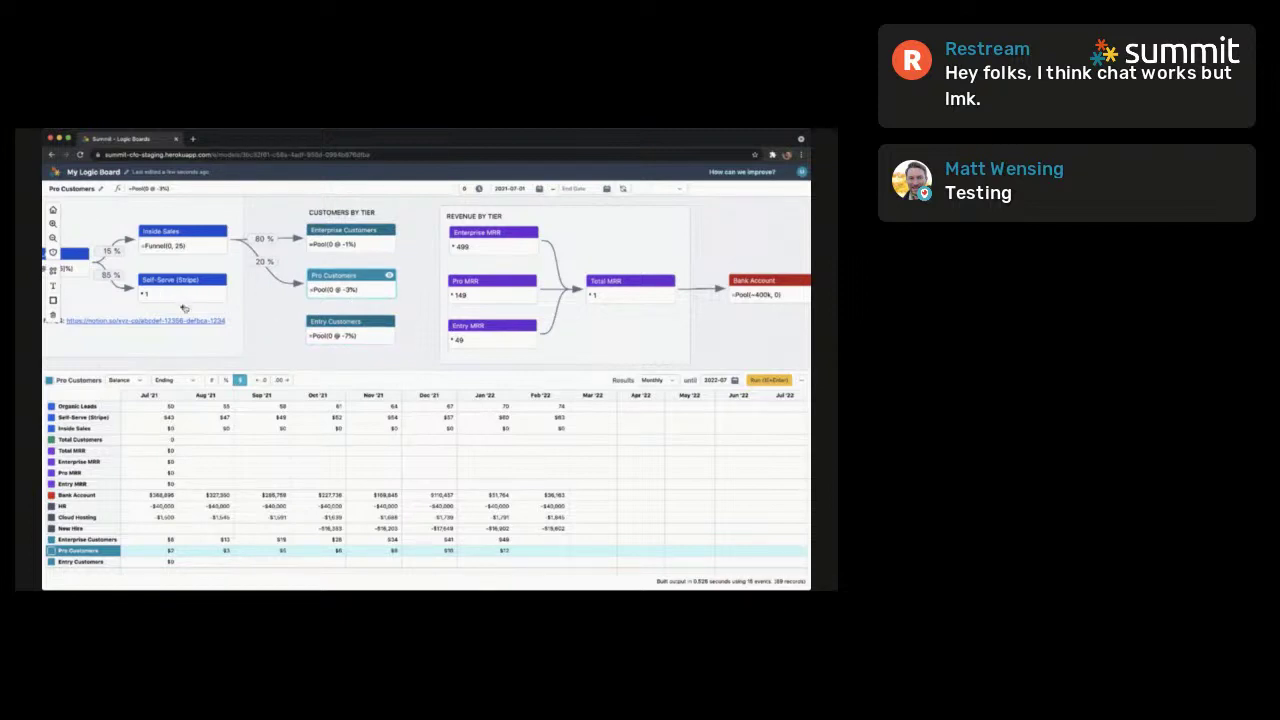
Connect Self-Serve (Stripe) to both Pro Customers and Entry Customers with a 50% share each
left_click_drag(183, 304, 340, 344)
left_click(284, 348)
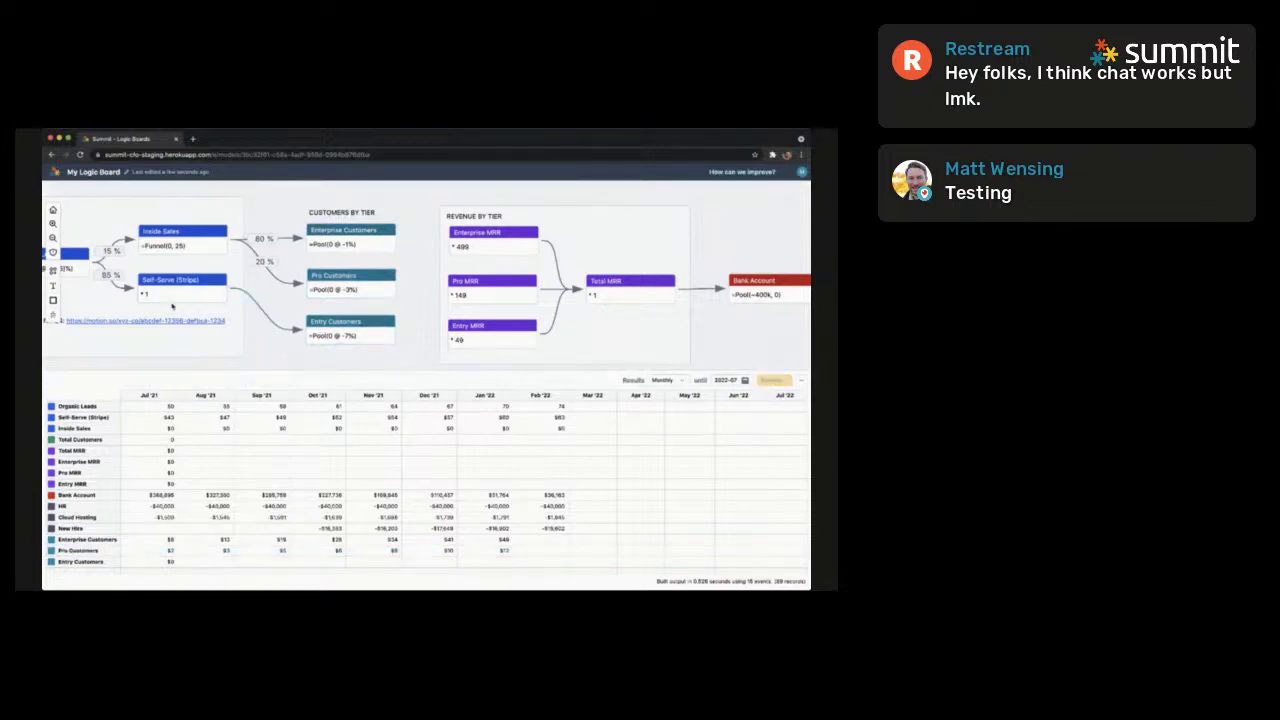
left_click_drag(183, 307, 331, 295)
left_click(258, 287)
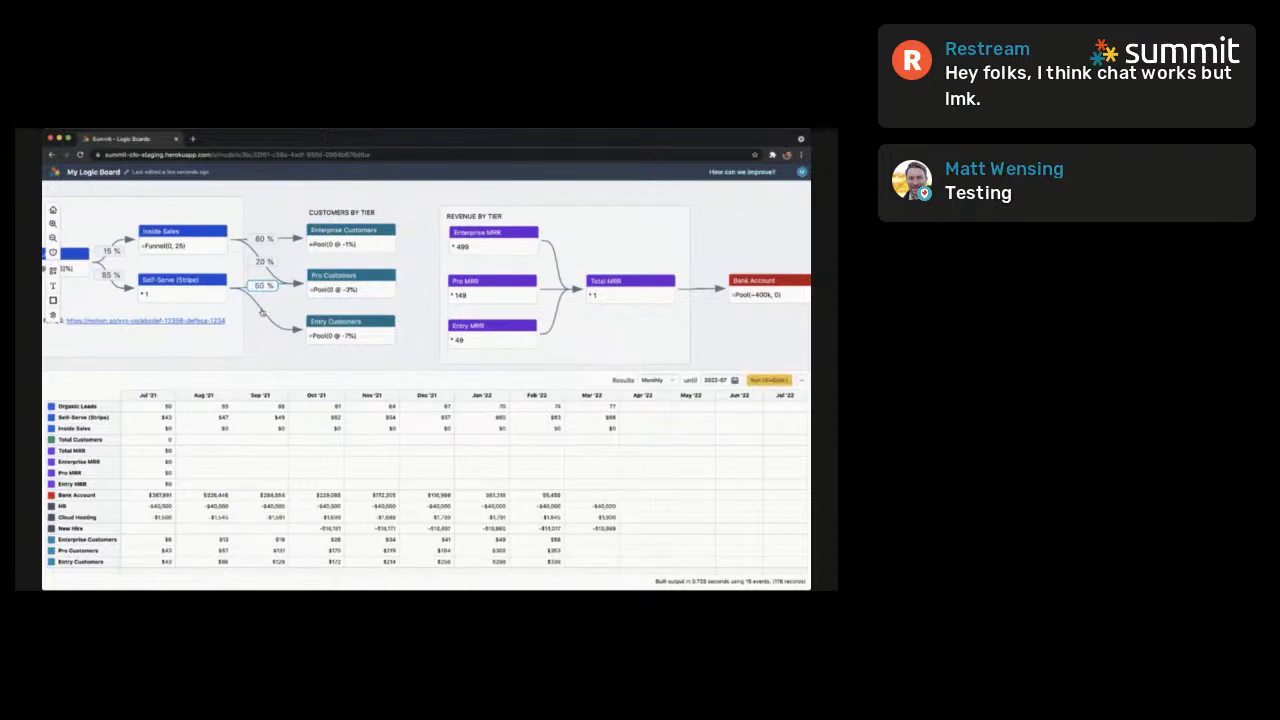
left_click(258, 309)
left_click(261, 309)
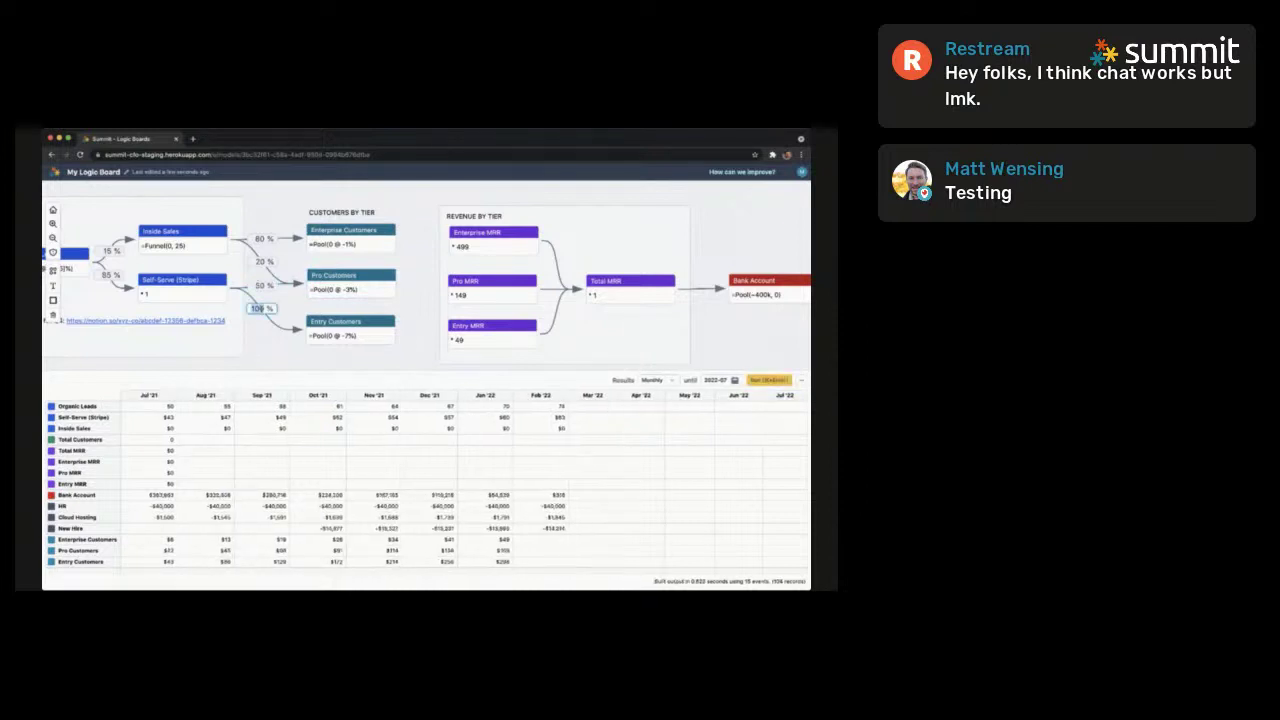
type("50")
left_click(340, 281)
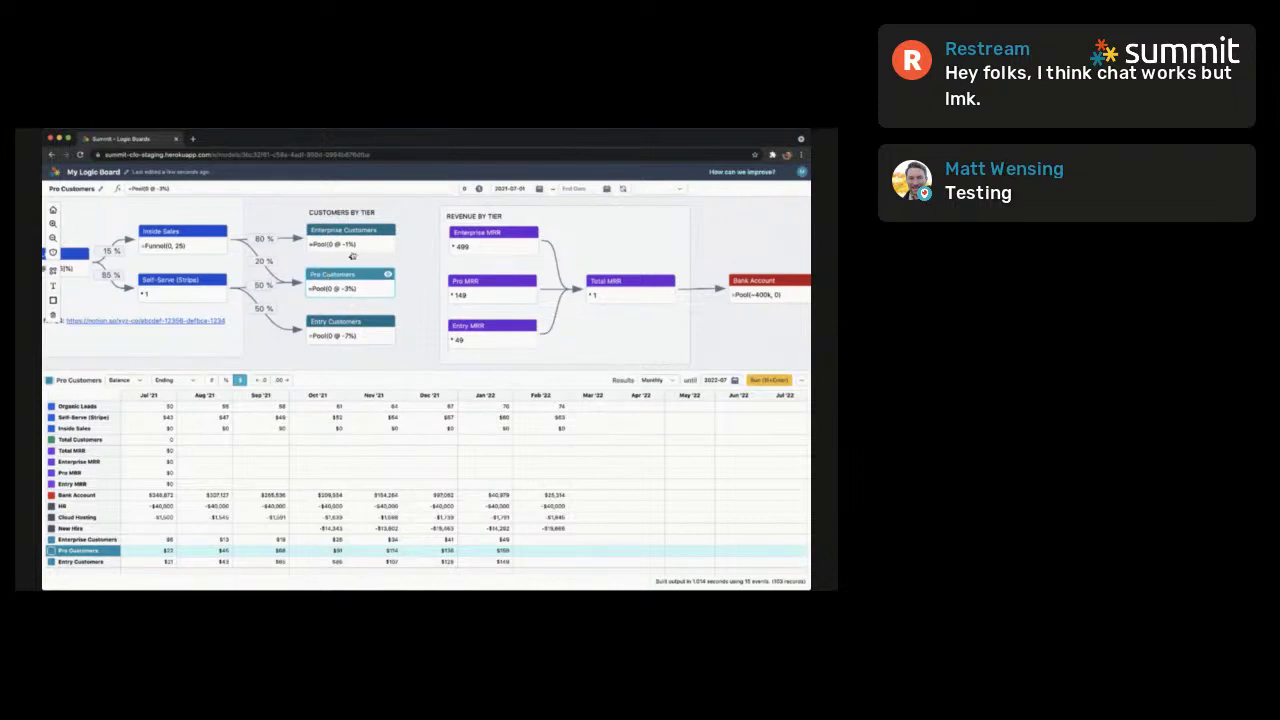
Connect the Enterprise, Pro and Entry Customers pools to their matching MRR events and straighten the pools' spacing
left_click_drag(350, 257, 480, 250)
left_click_drag(350, 302, 454, 296)
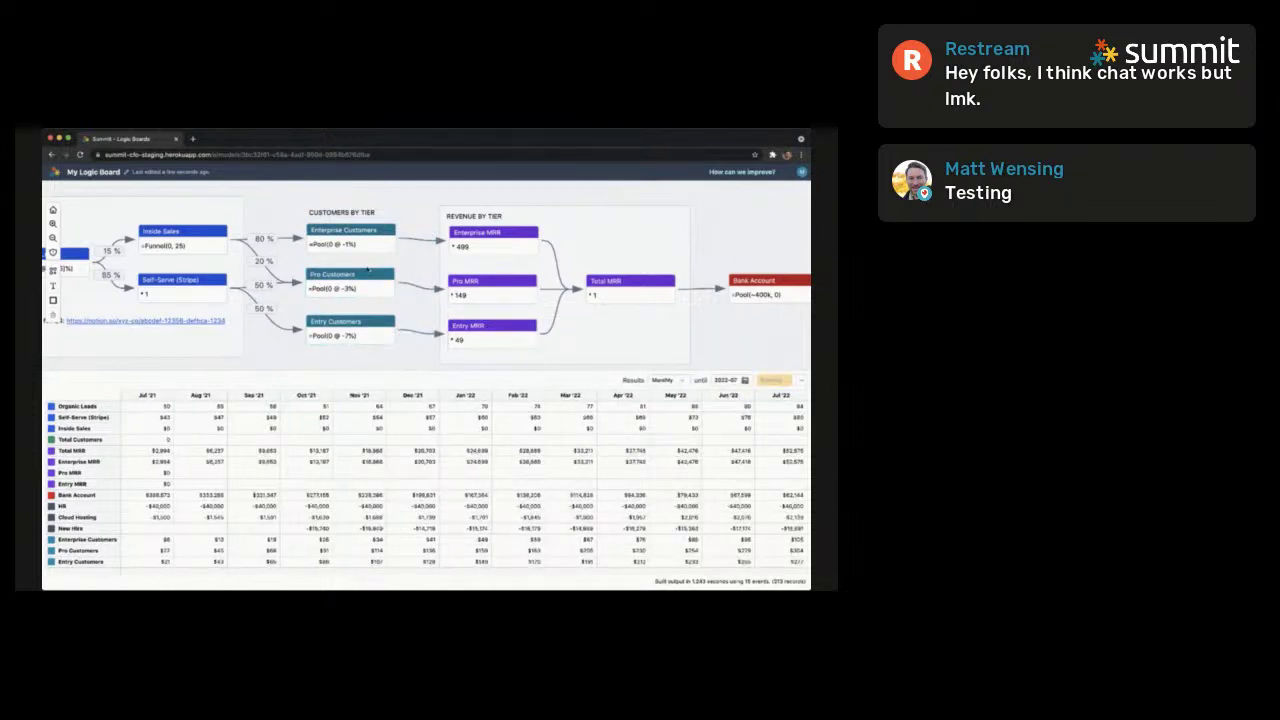
left_click(367, 270)
left_click(369, 326)
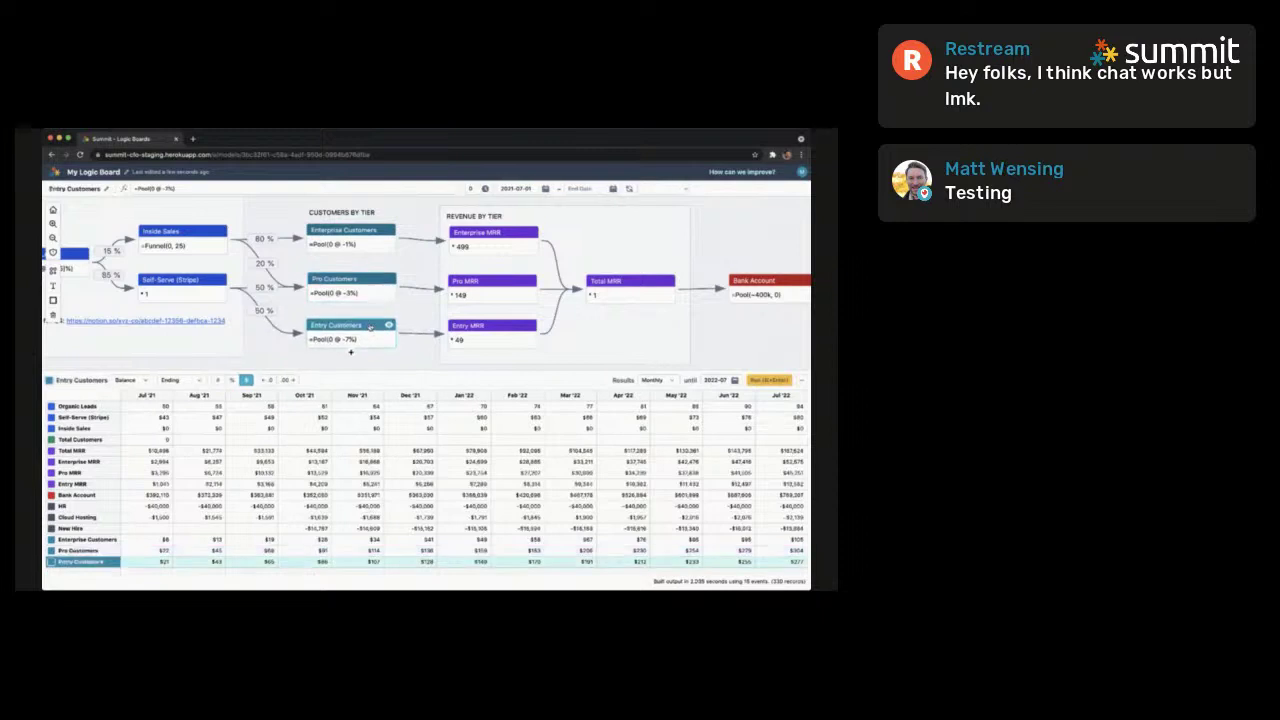
left_click(372, 238)
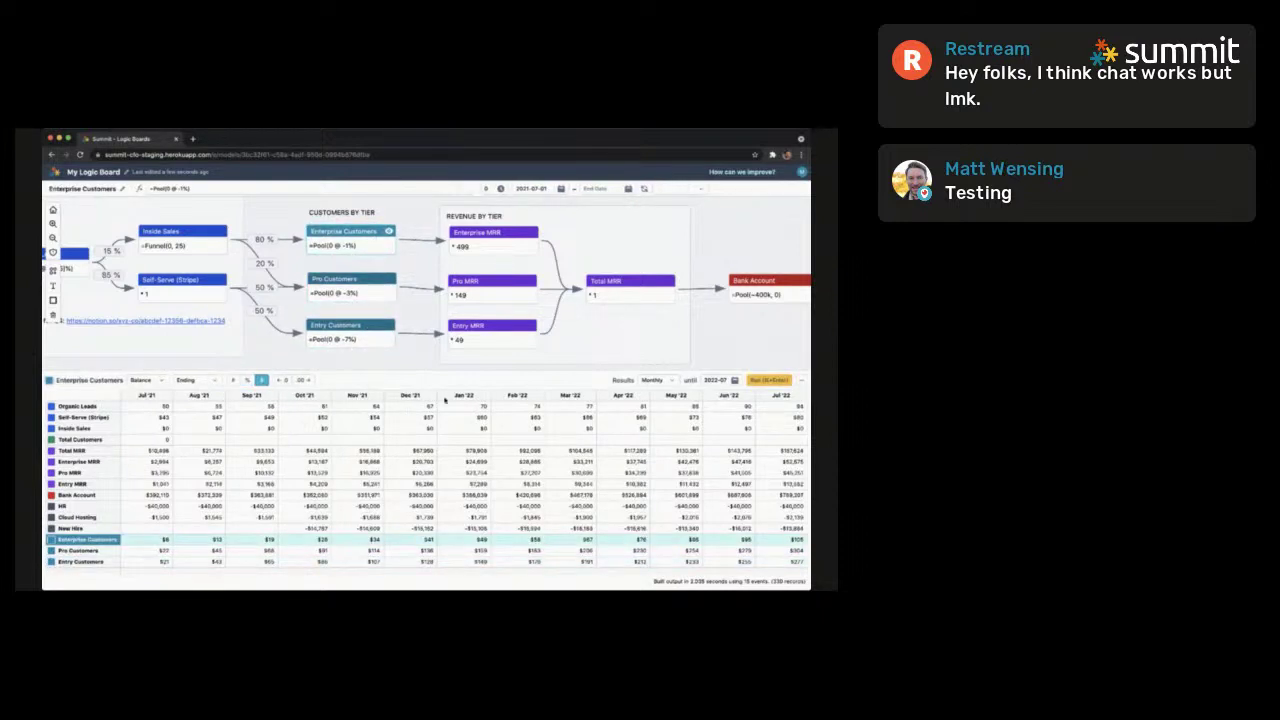
Align Total Customers beneath Entry Customers and connect all three customer pools to it
left_click(150, 439)
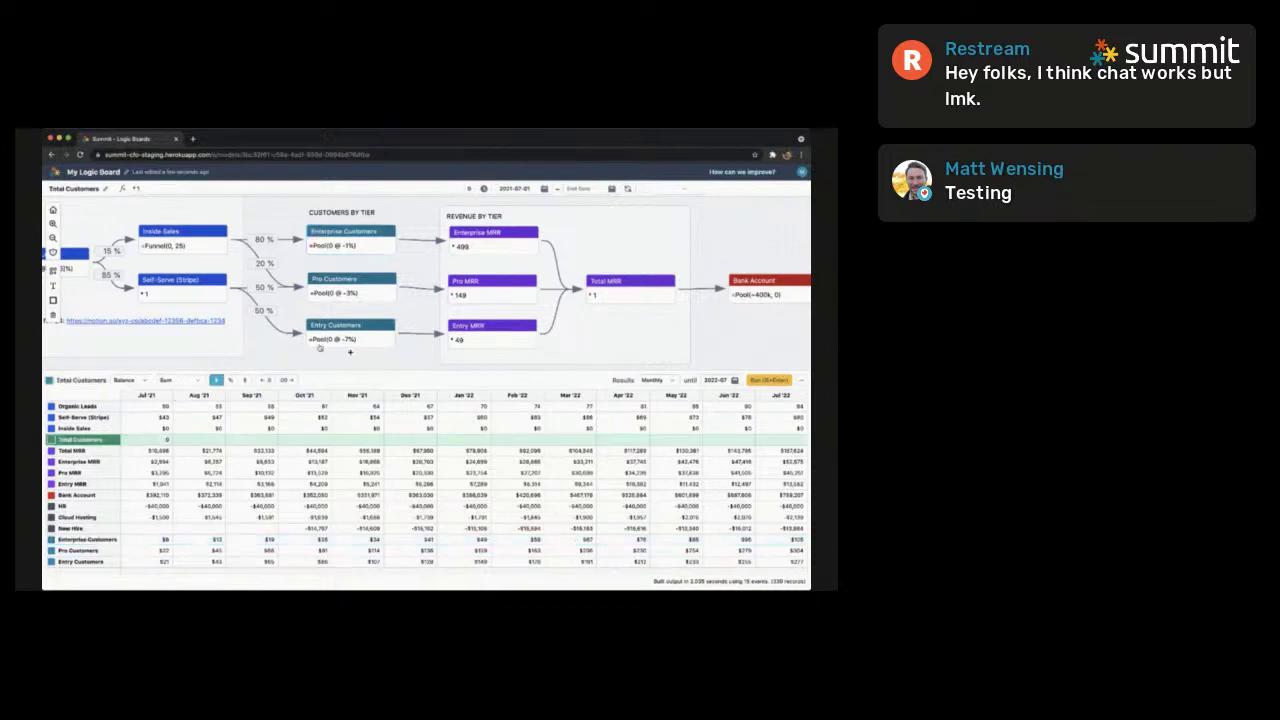
scroll(378, 358, "down", 2)
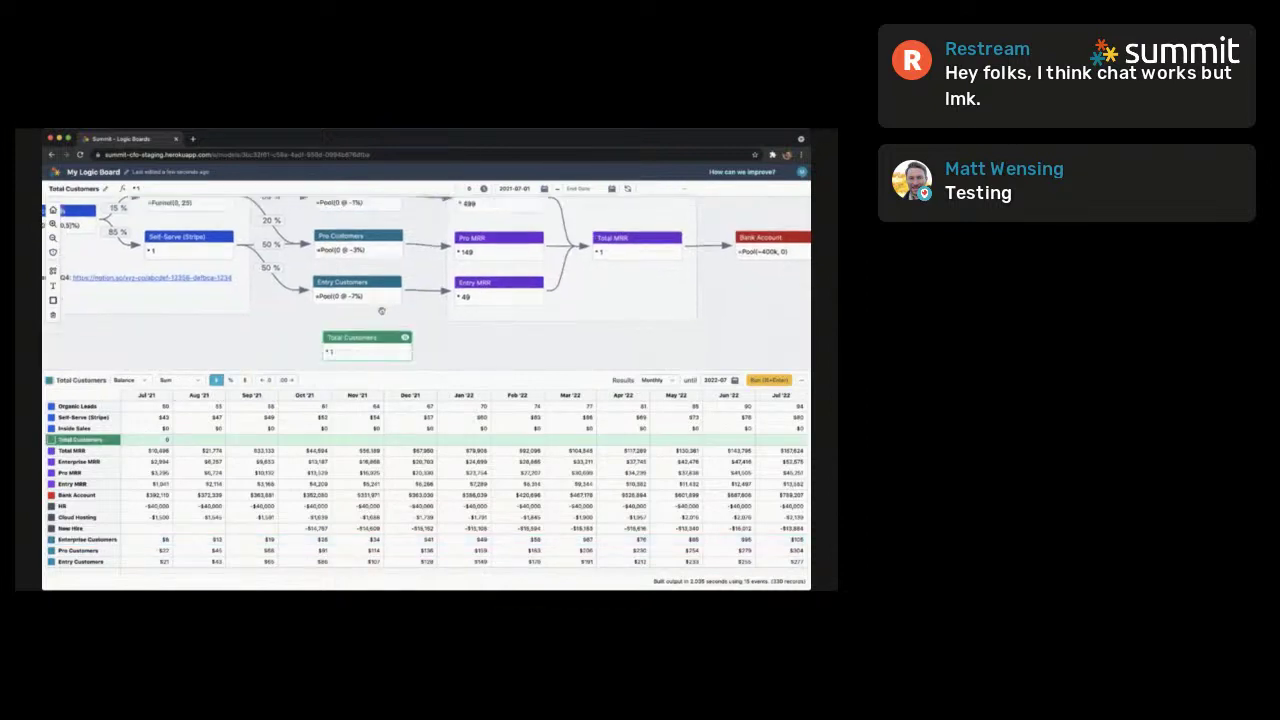
left_click_drag(381, 311, 379, 304)
left_click_drag(363, 356, 346, 361)
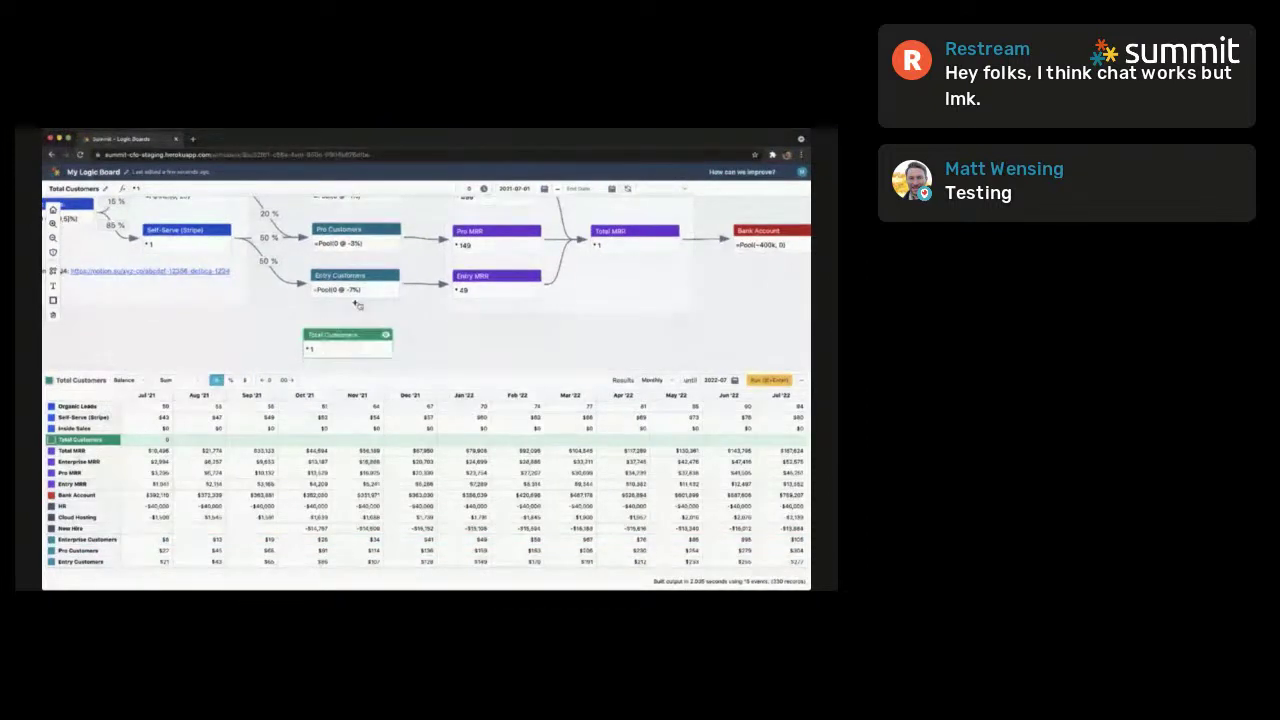
left_click_drag(356, 304, 350, 338)
left_click_drag(356, 257, 352, 340)
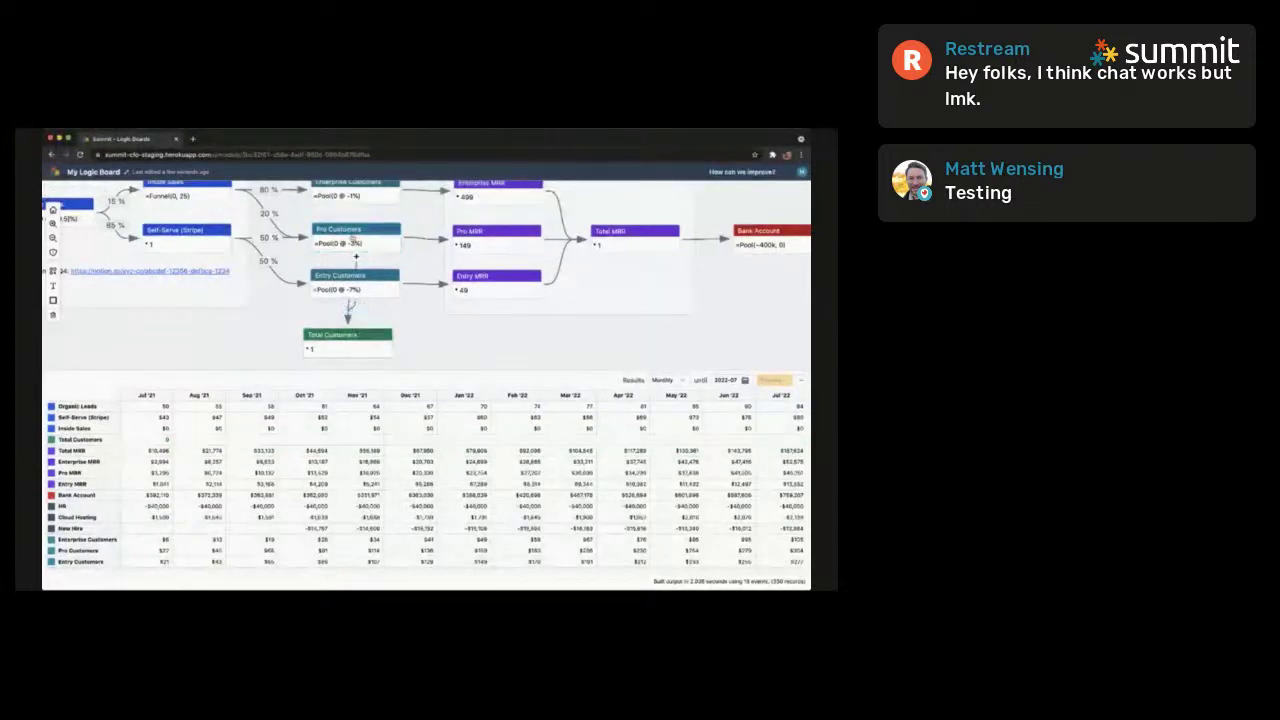
left_click_drag(356, 210, 367, 333)
left_click(480, 354)
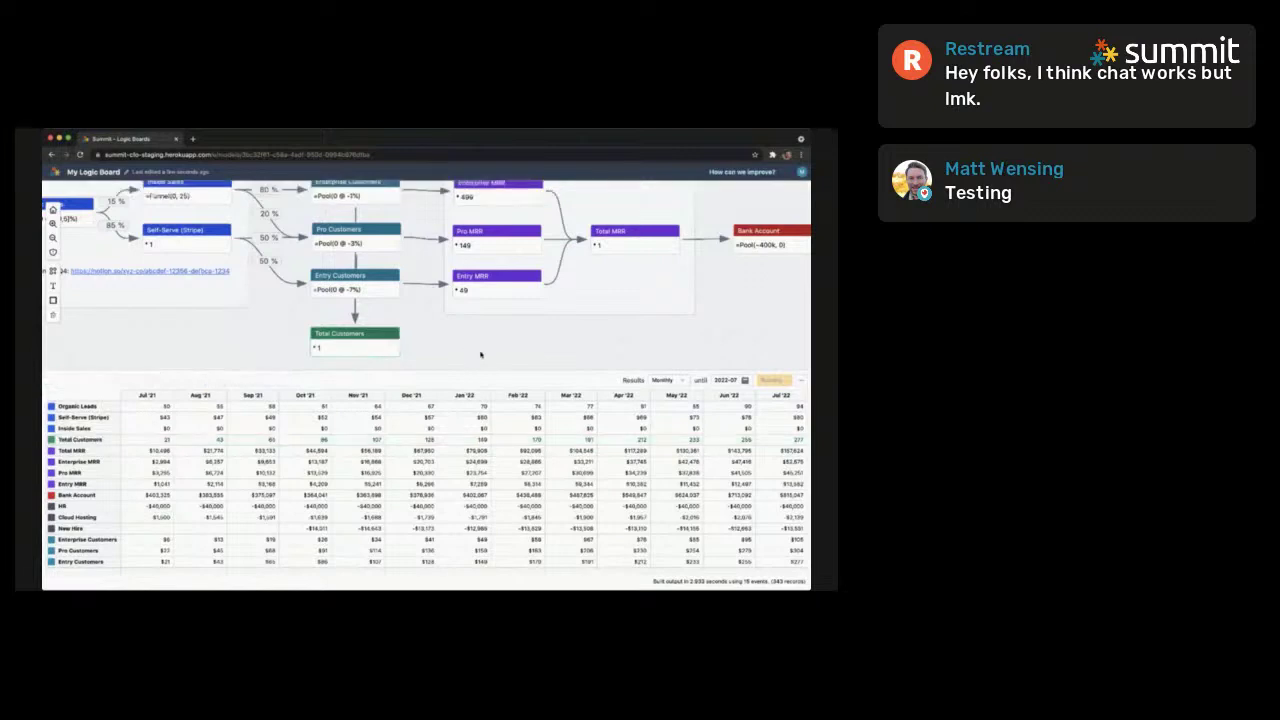
left_click(210, 442)
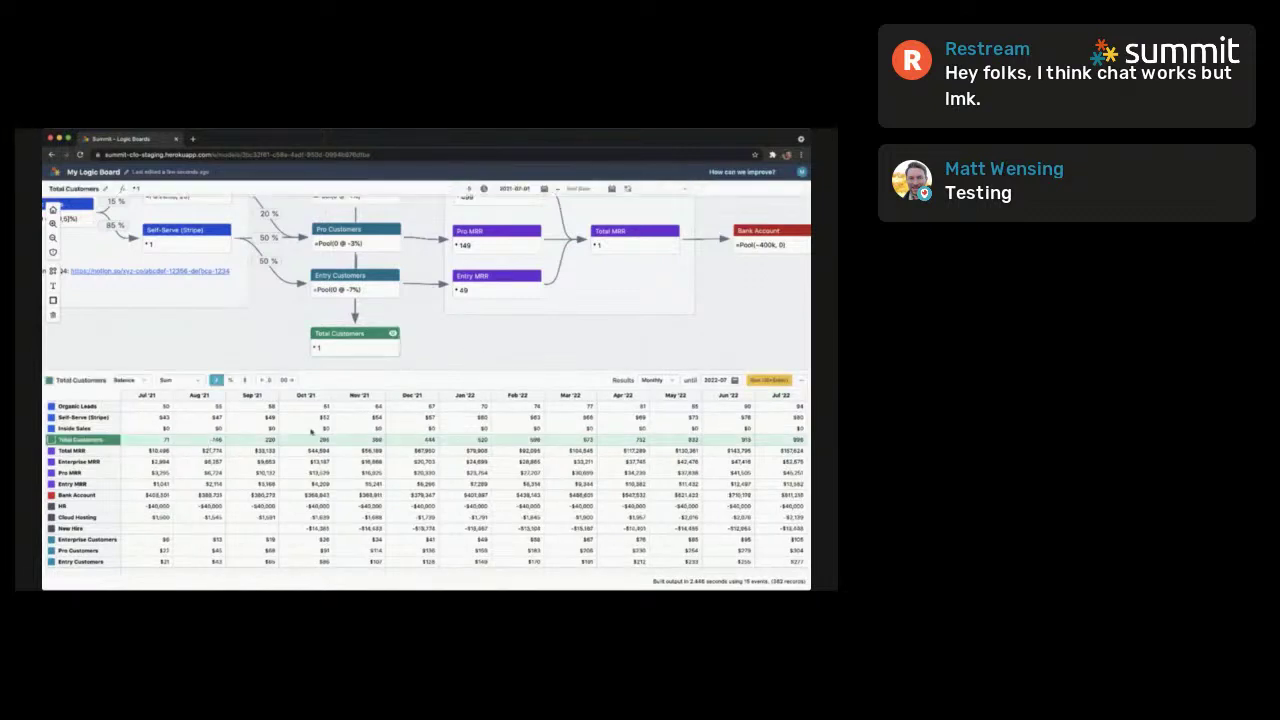
Format the Enterprise, Pro and Entry Customers results as plain numbers instead of currency
left_click_drag(723, 293, 708, 335)
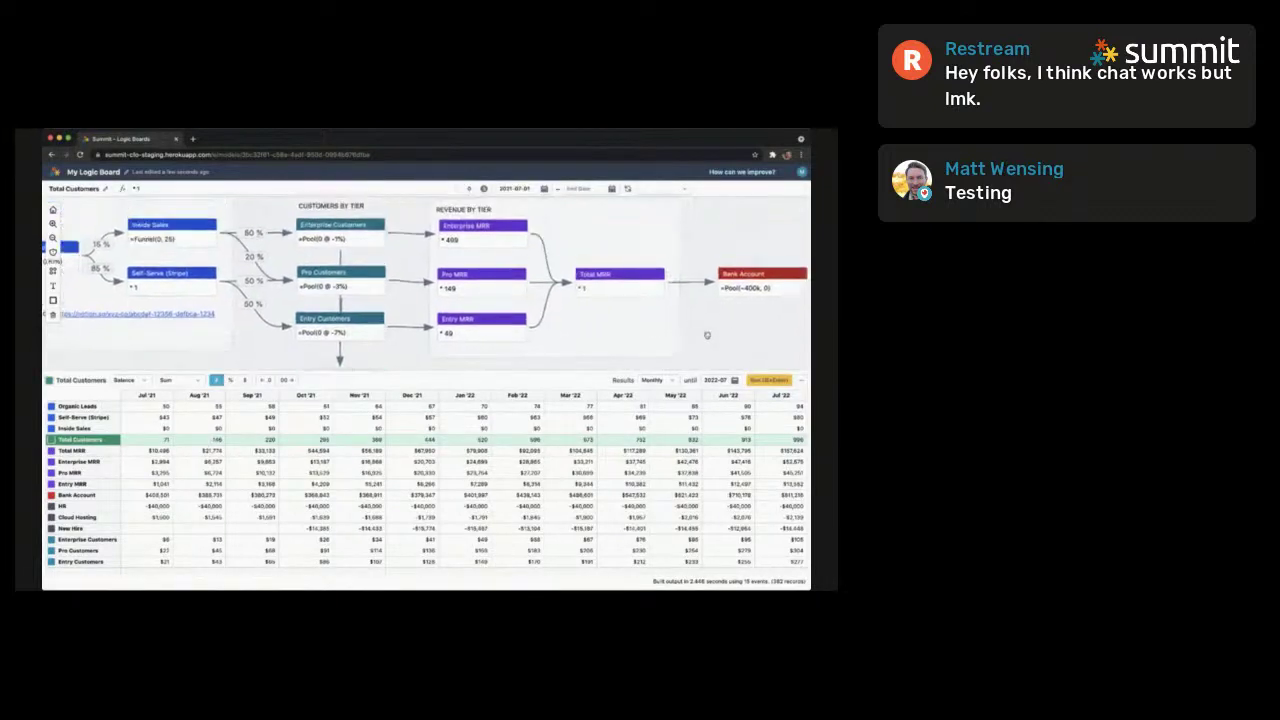
left_click(328, 238)
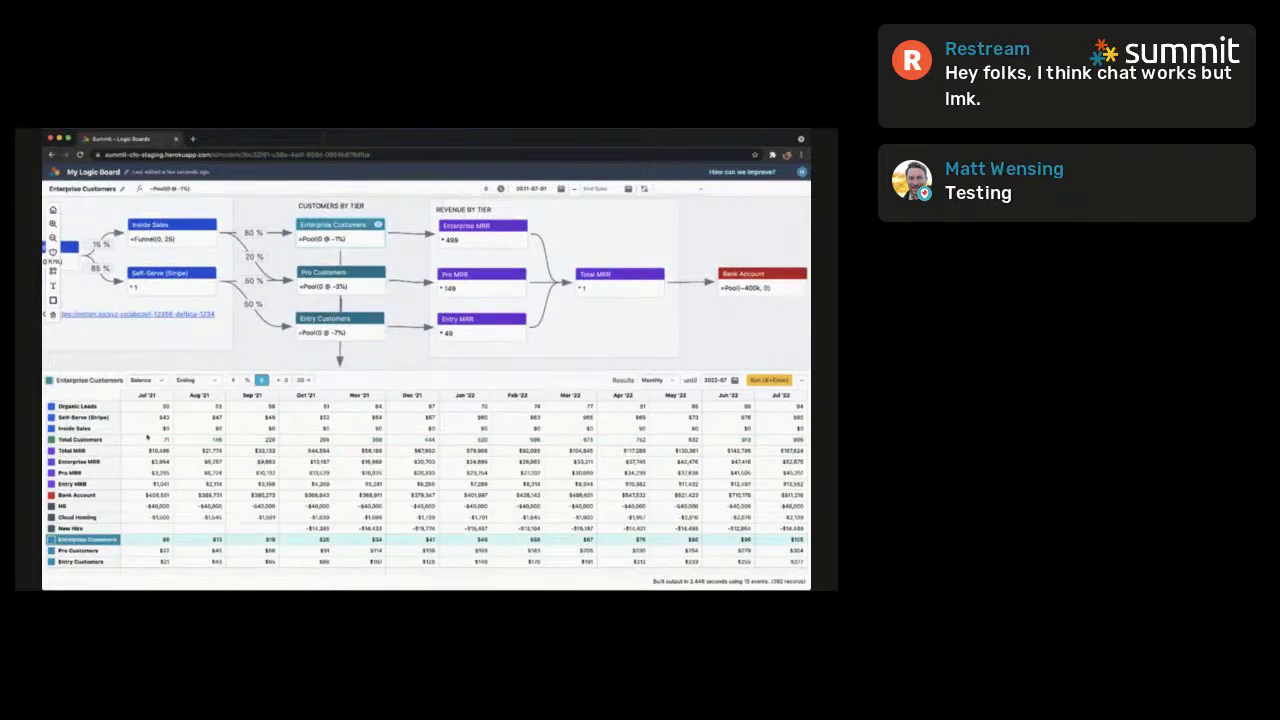
left_click(234, 381)
left_click(166, 552)
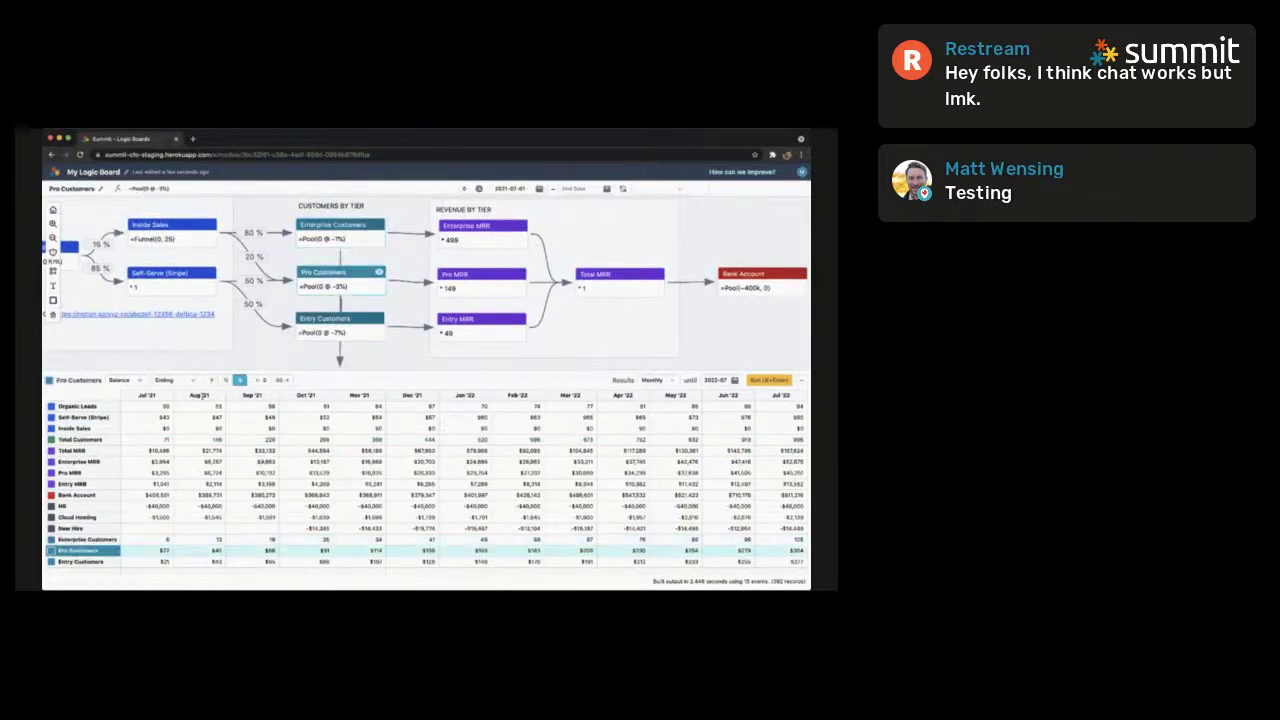
left_click(210, 380)
left_click(142, 566)
left_click(218, 382)
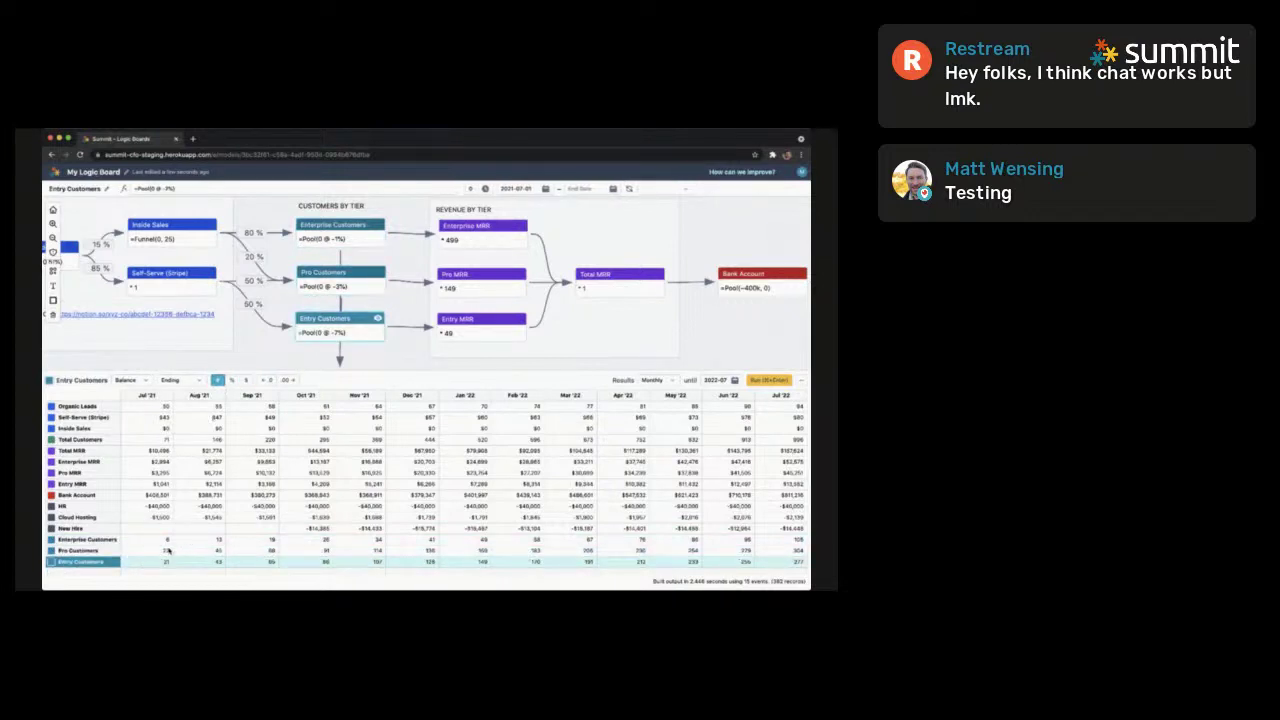
left_click(168, 551)
left_click(168, 562)
left_click(167, 551)
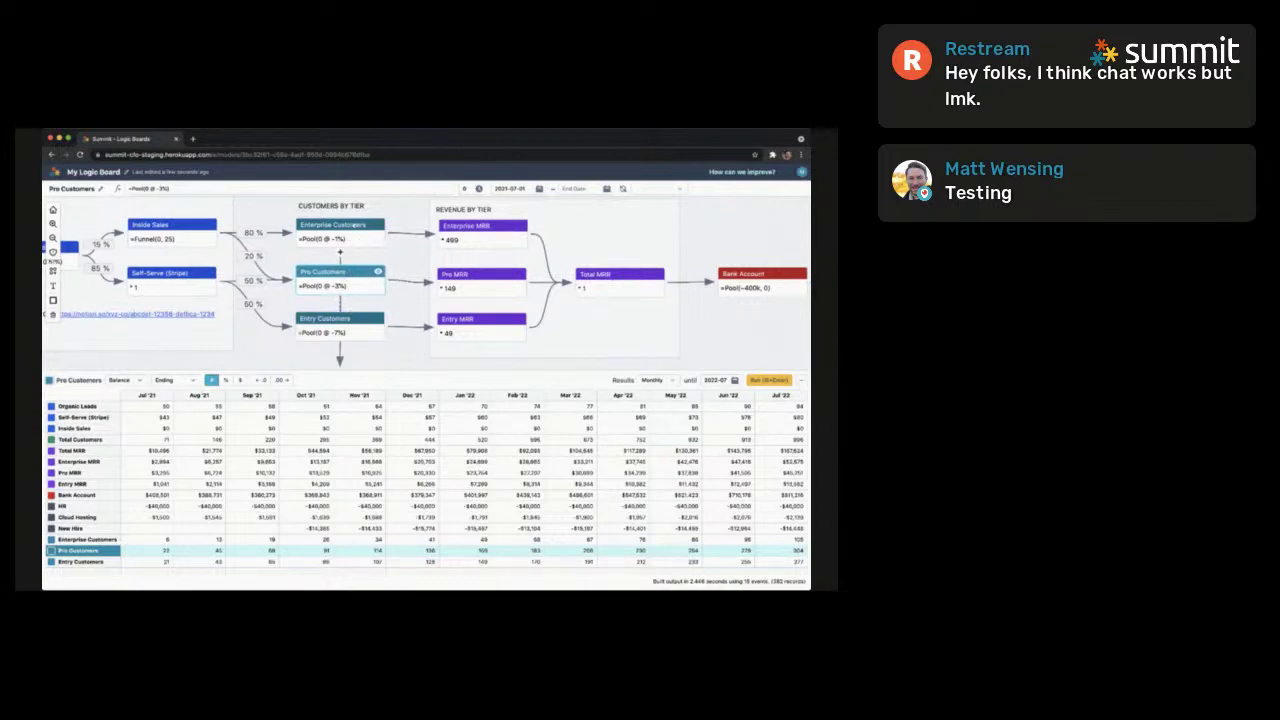
left_click(357, 225)
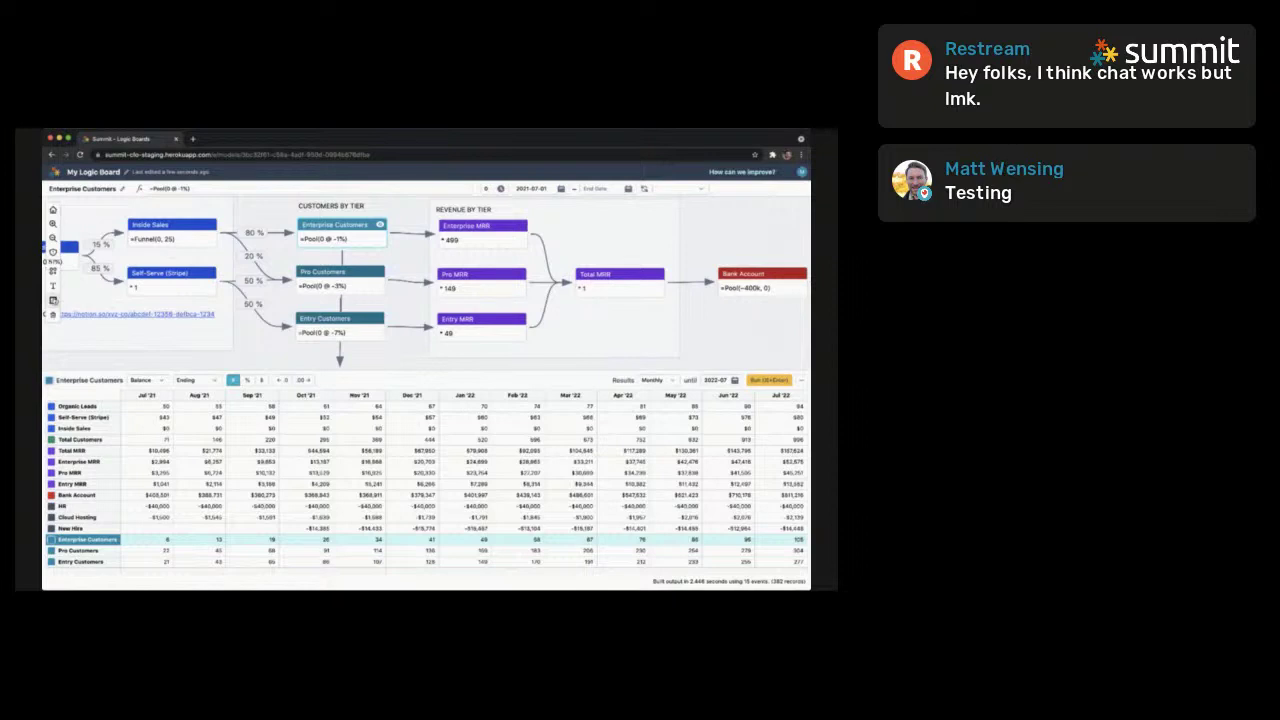
Draw a background rectangle around the three customer pools and move the CUSTOMERS BY TIER label above it
left_click(53, 299)
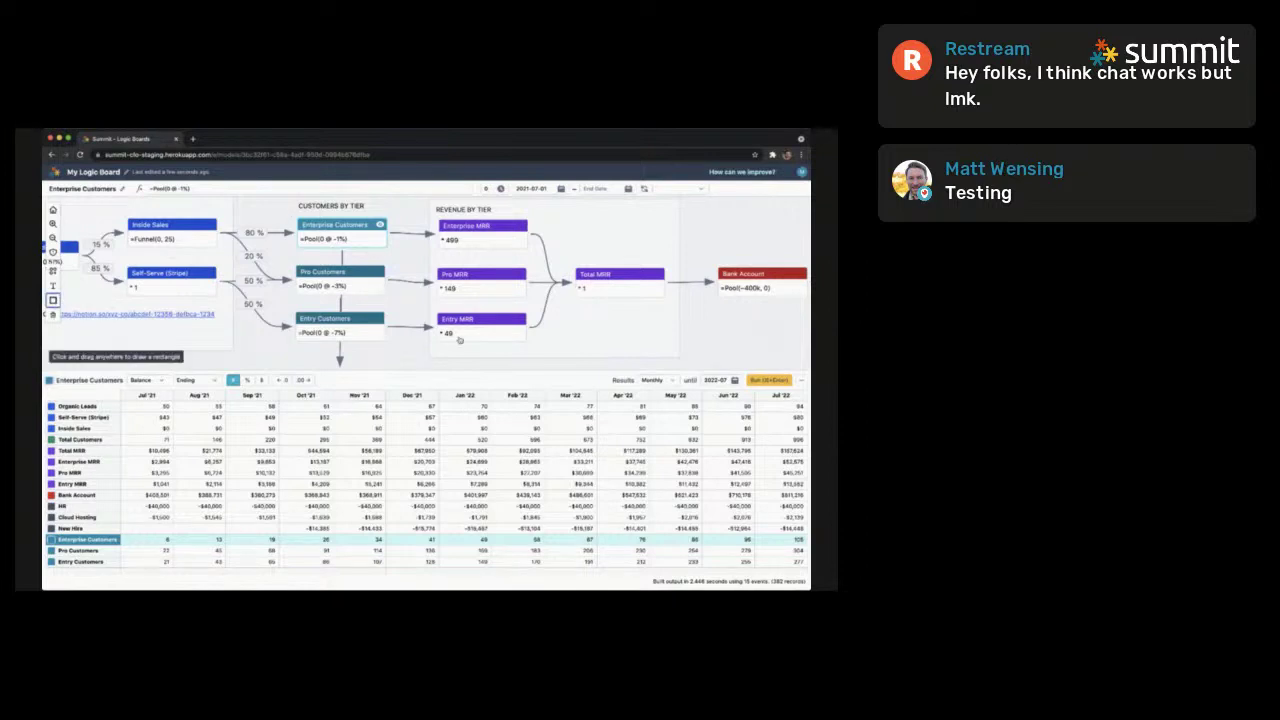
left_click(802, 381)
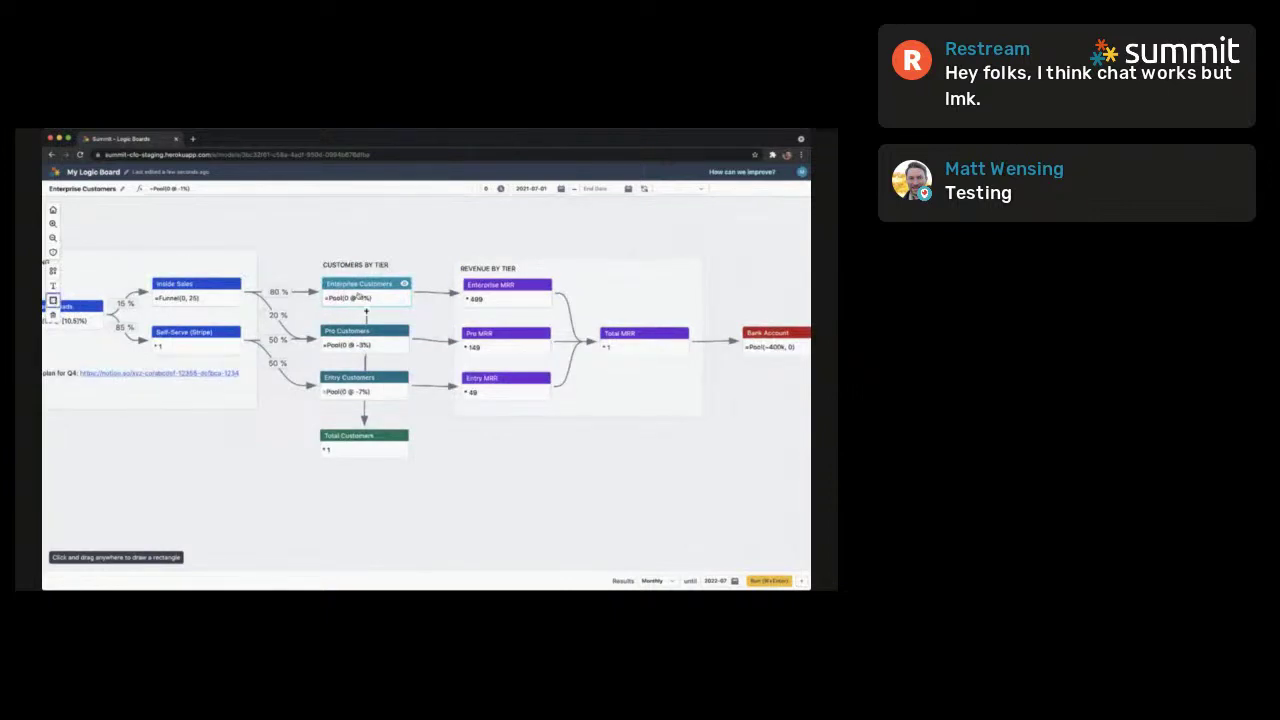
mouse_move(315, 257)
left_mouse_down()
mouse_move(426, 420)
mouse_move(418, 412)
left_mouse_up()
left_click(364, 251)
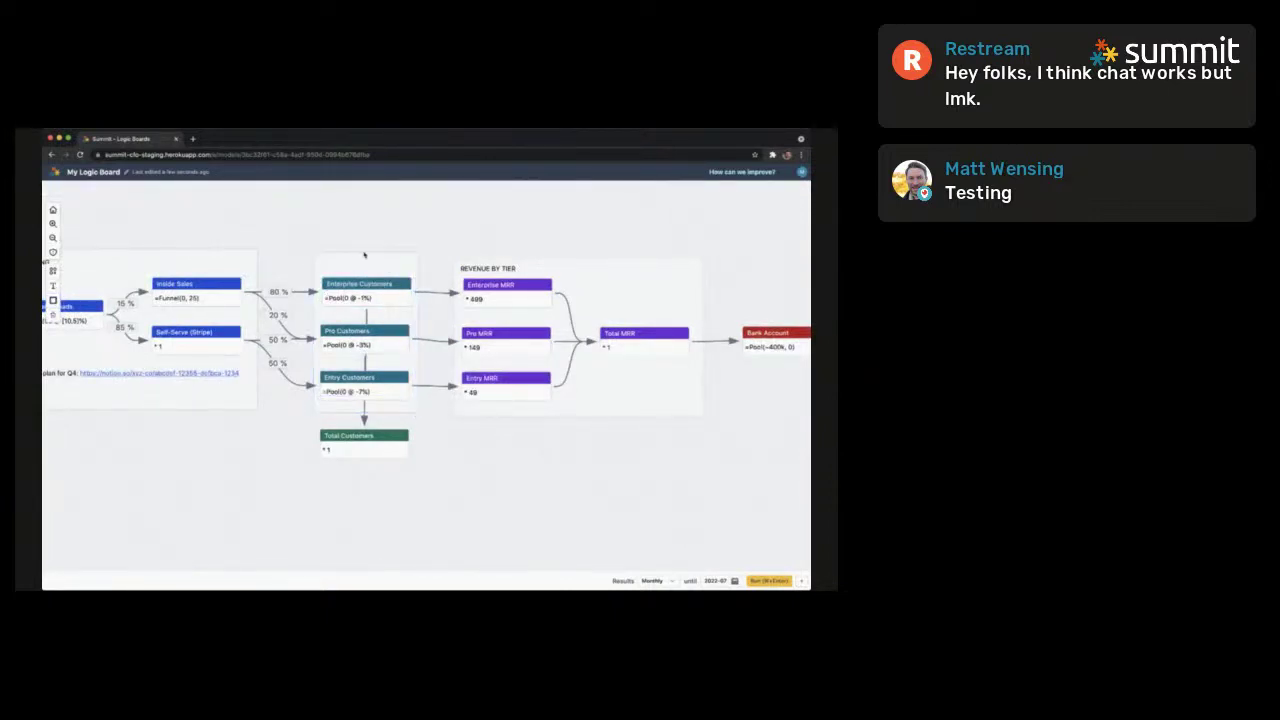
mouse_move(365, 264)
left_mouse_down()
mouse_move(365, 291)
mouse_move(355, 219)
left_mouse_up()
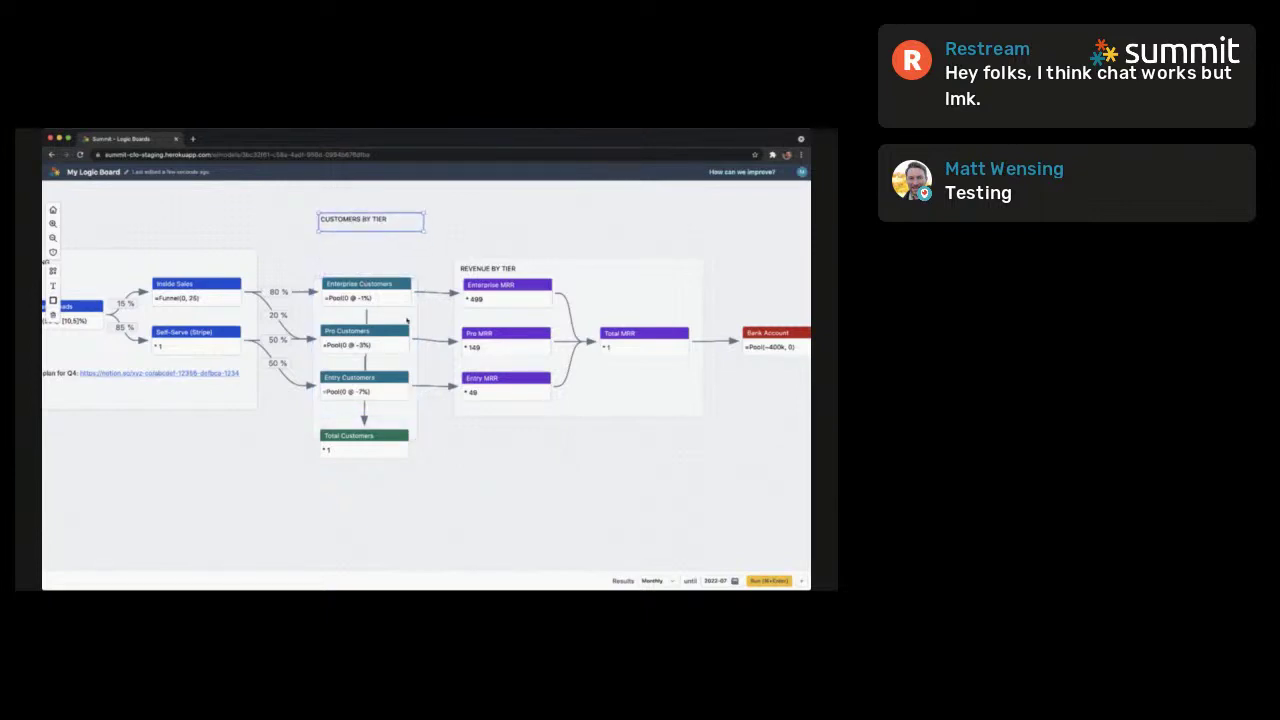
Replace the CUSTOMERS BY TIER label with a new text box of the same wording, placed above Enterprise Customers inside the background rectangle
left_click(412, 294)
left_click_drag(412, 294, 414, 297)
left_click(358, 221)
key("Delete")
left_click(53, 286)
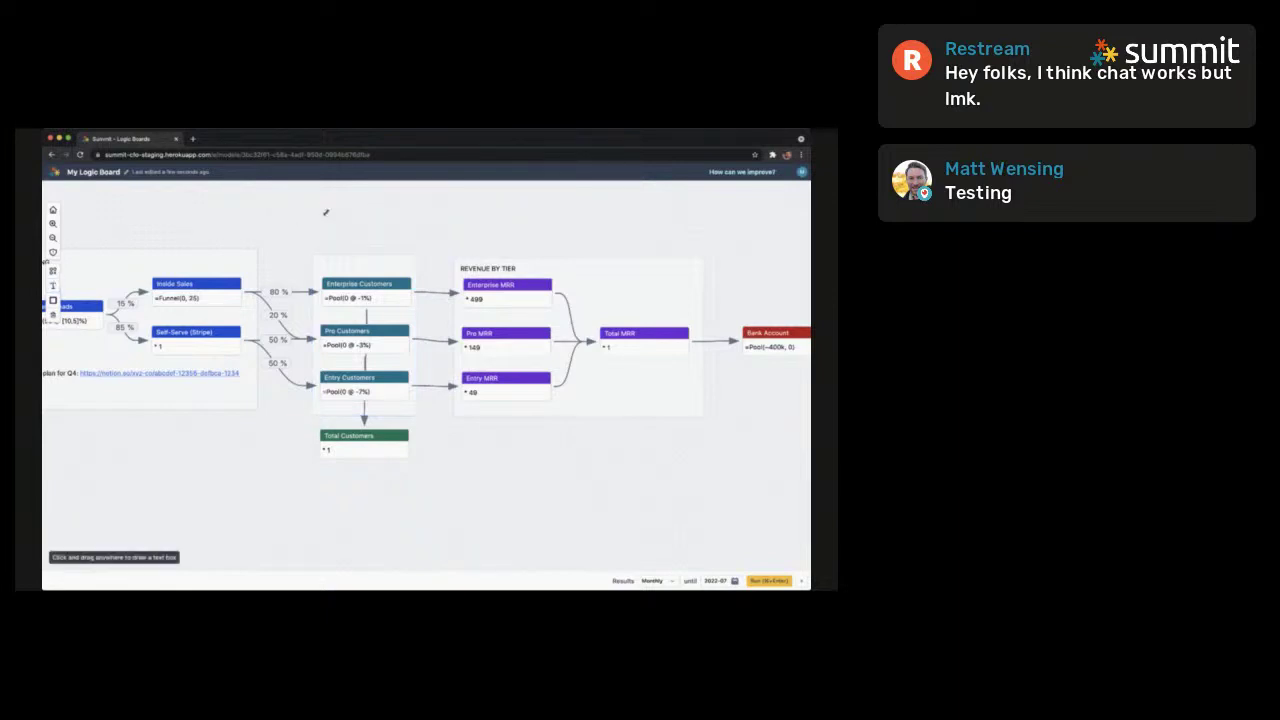
left_click(324, 212)
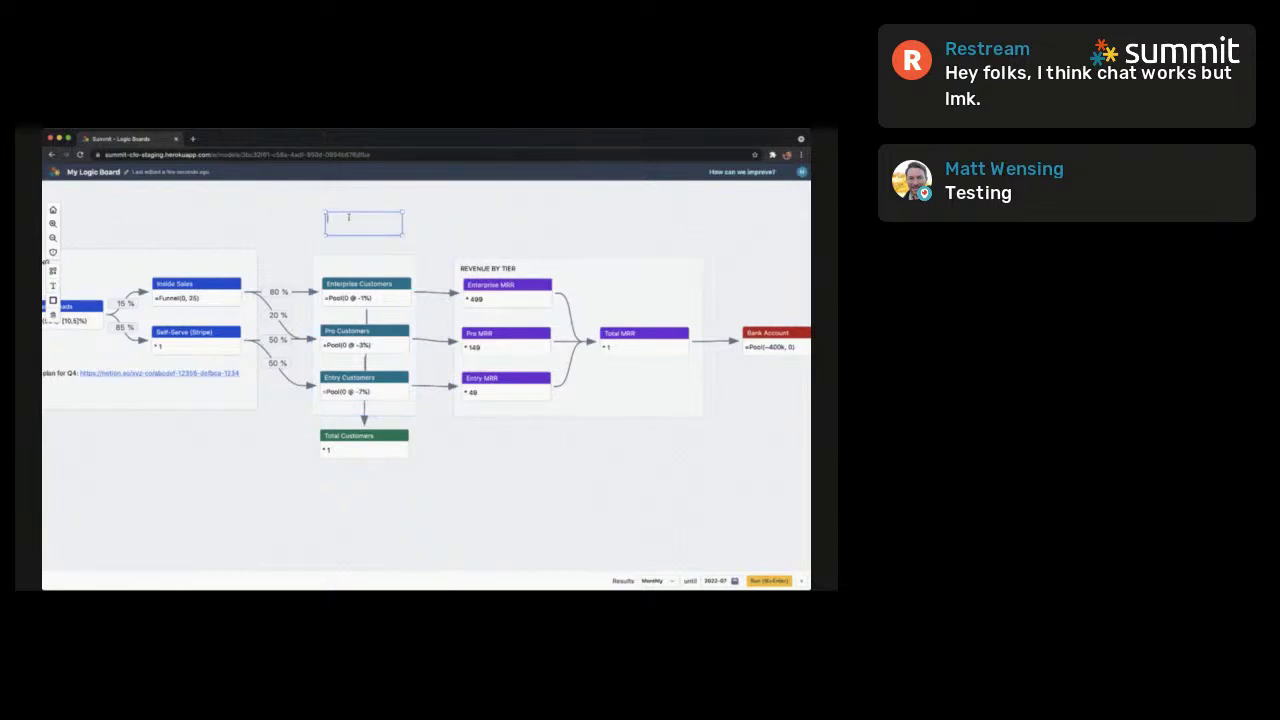
type("CUSTOMERS BY TIER")
left_click_drag(372, 219, 368, 266)
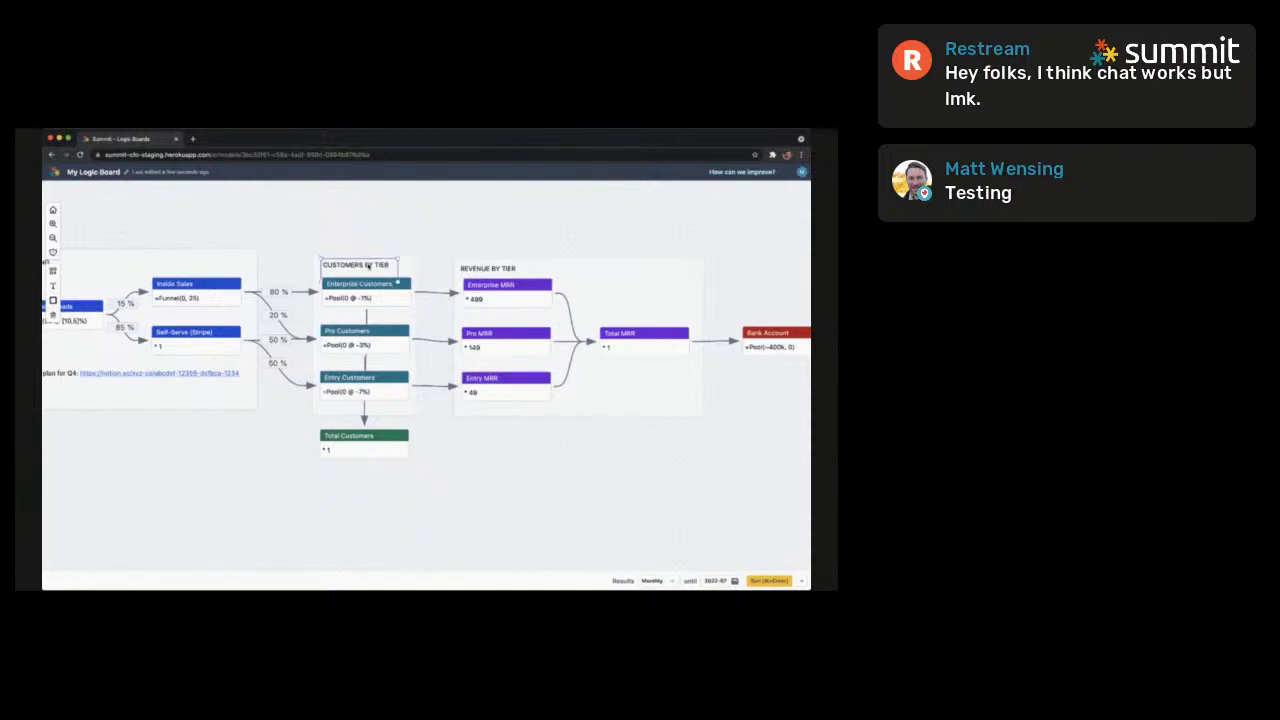
left_click(548, 435)
Review the monthly results table for the customer tiers, MRR and bank account
left_click(802, 580)
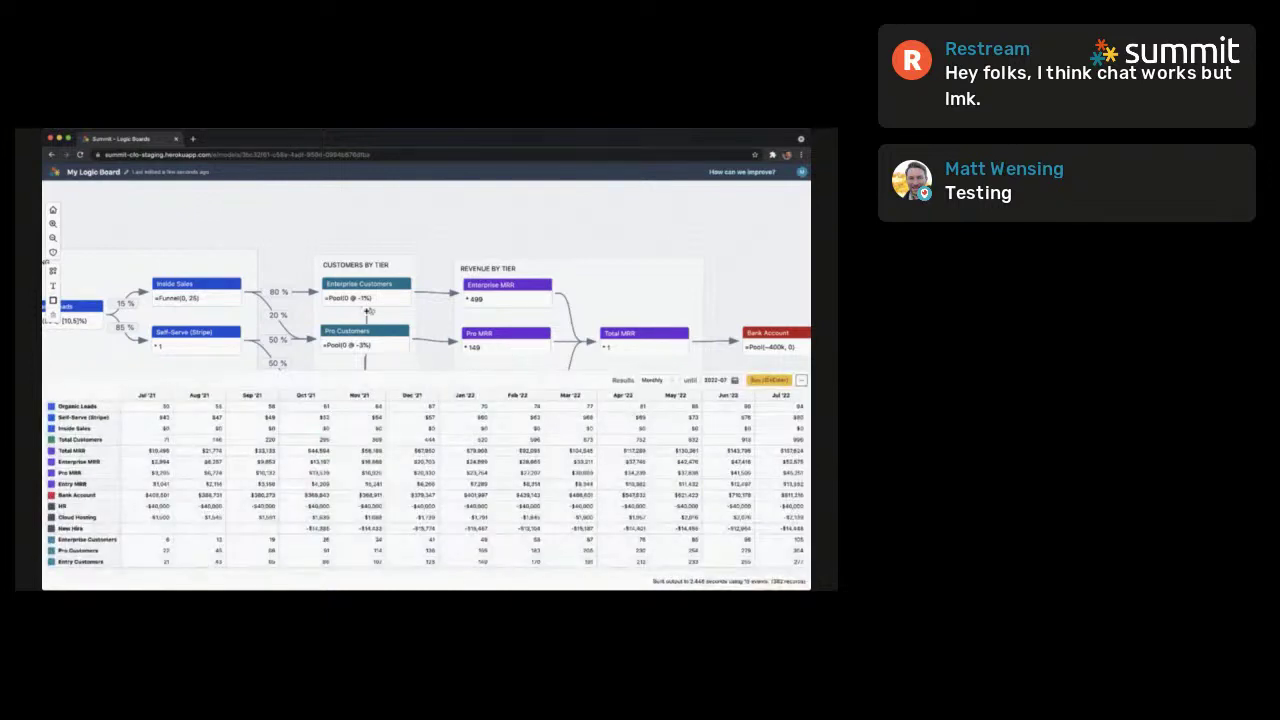
left_click_drag(745, 272, 760, 238)
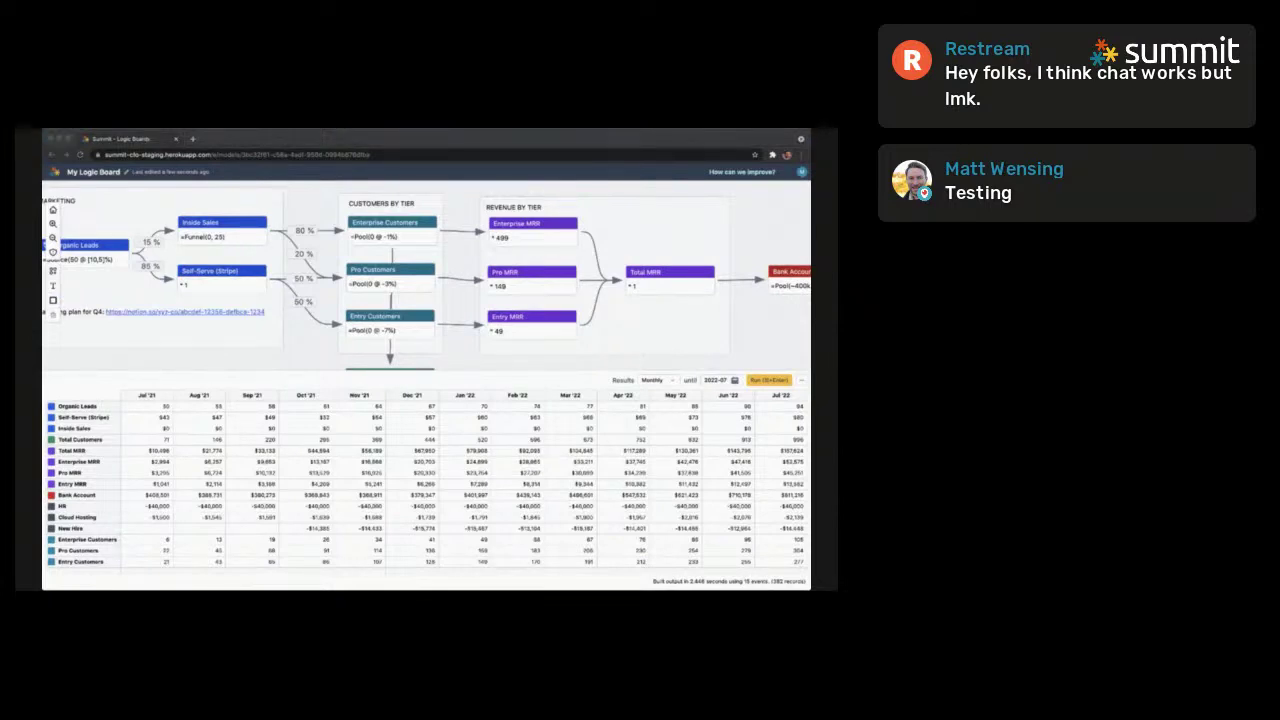
left_click(478, 140)
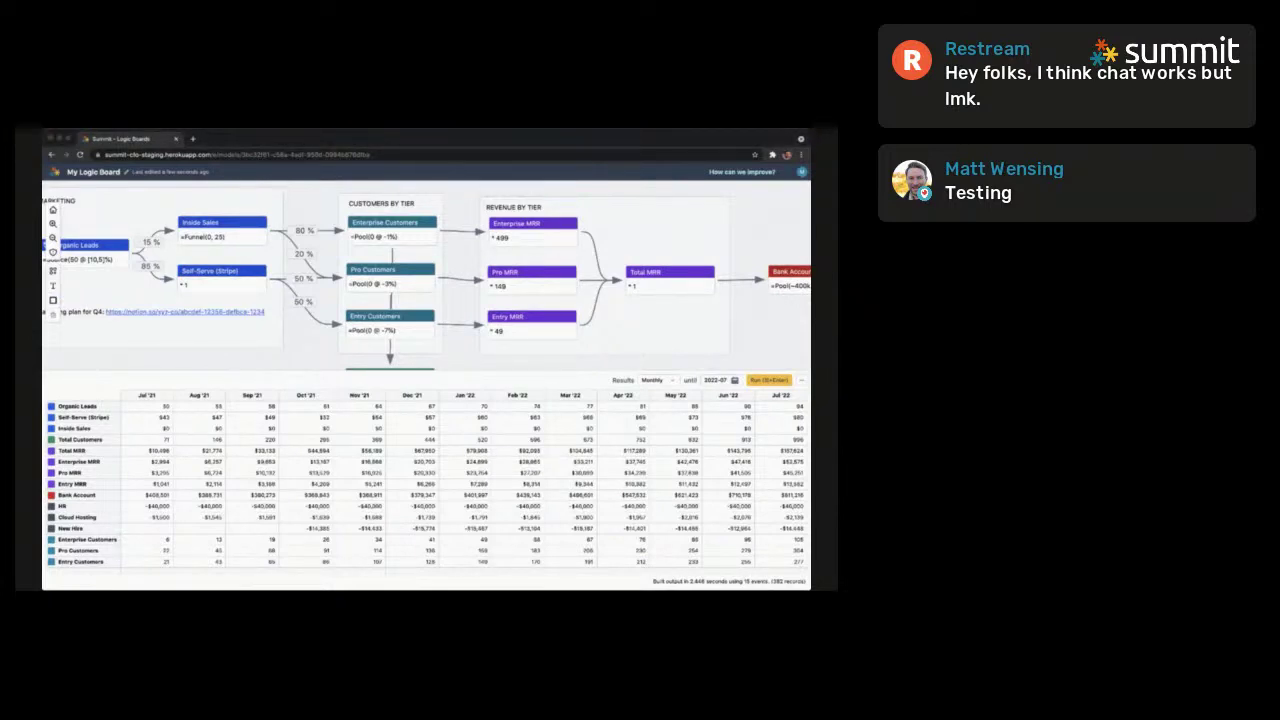
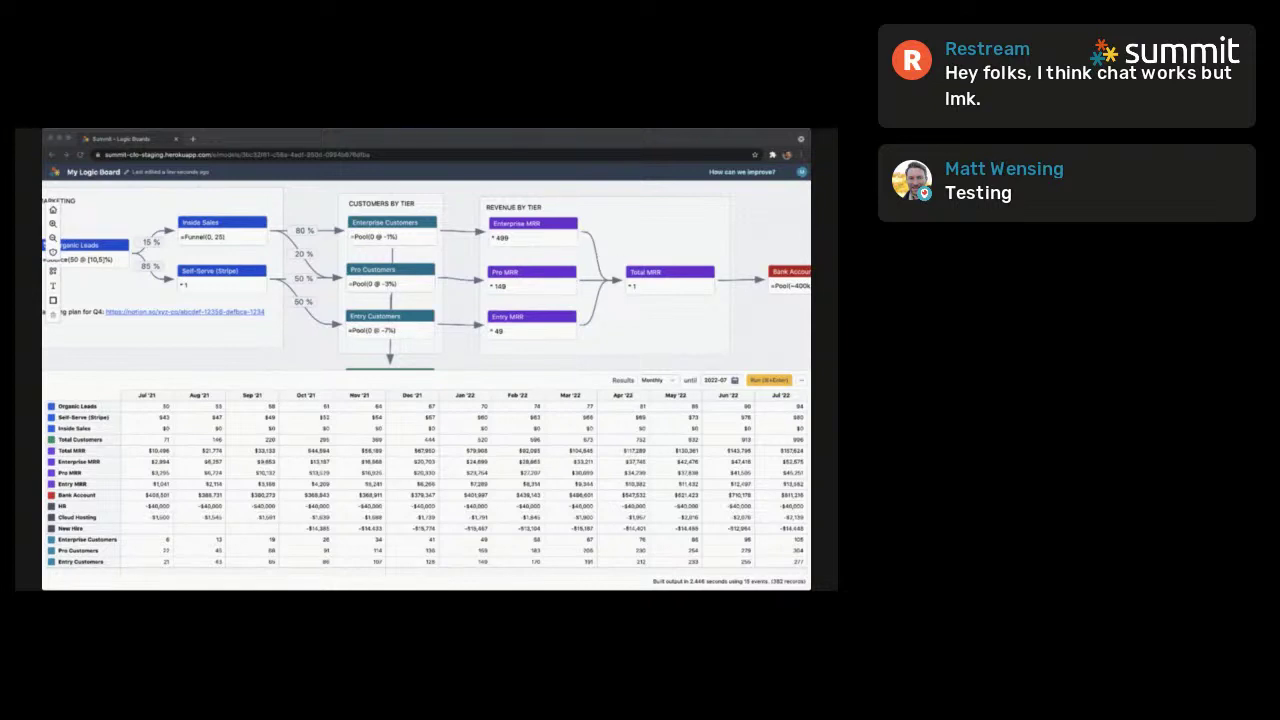
left_click(770, 352)
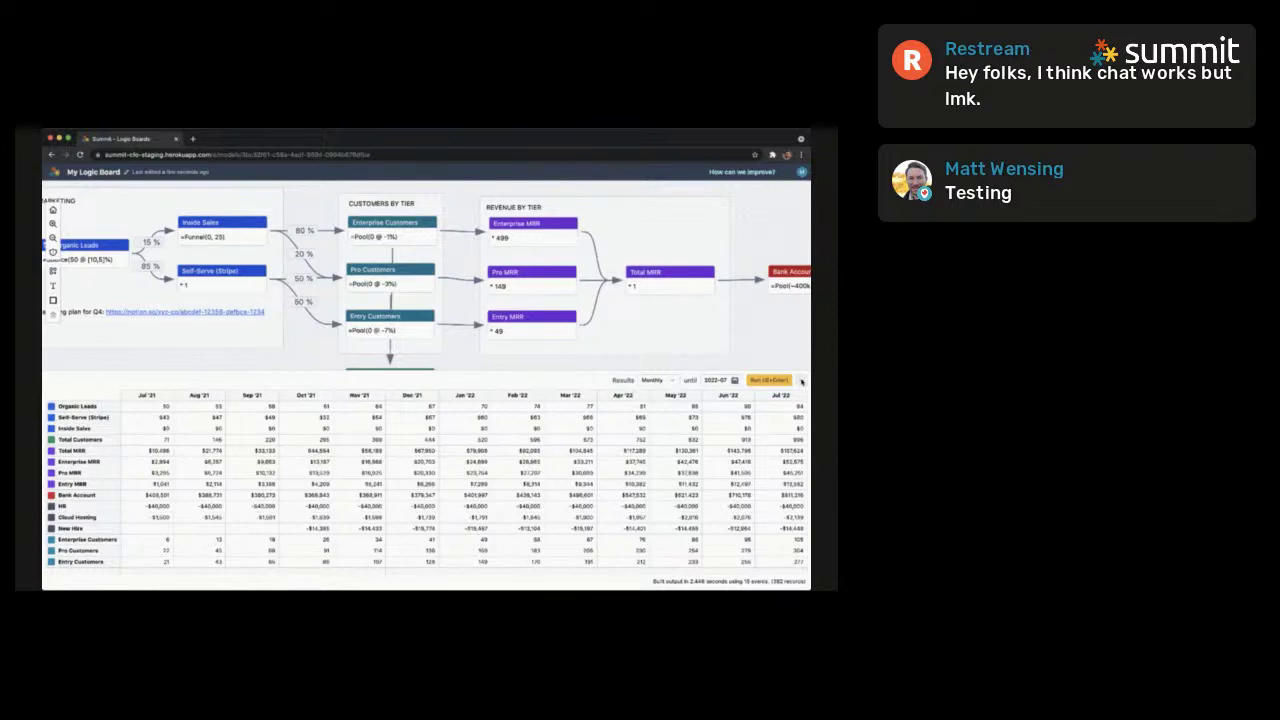
left_click(801, 381)
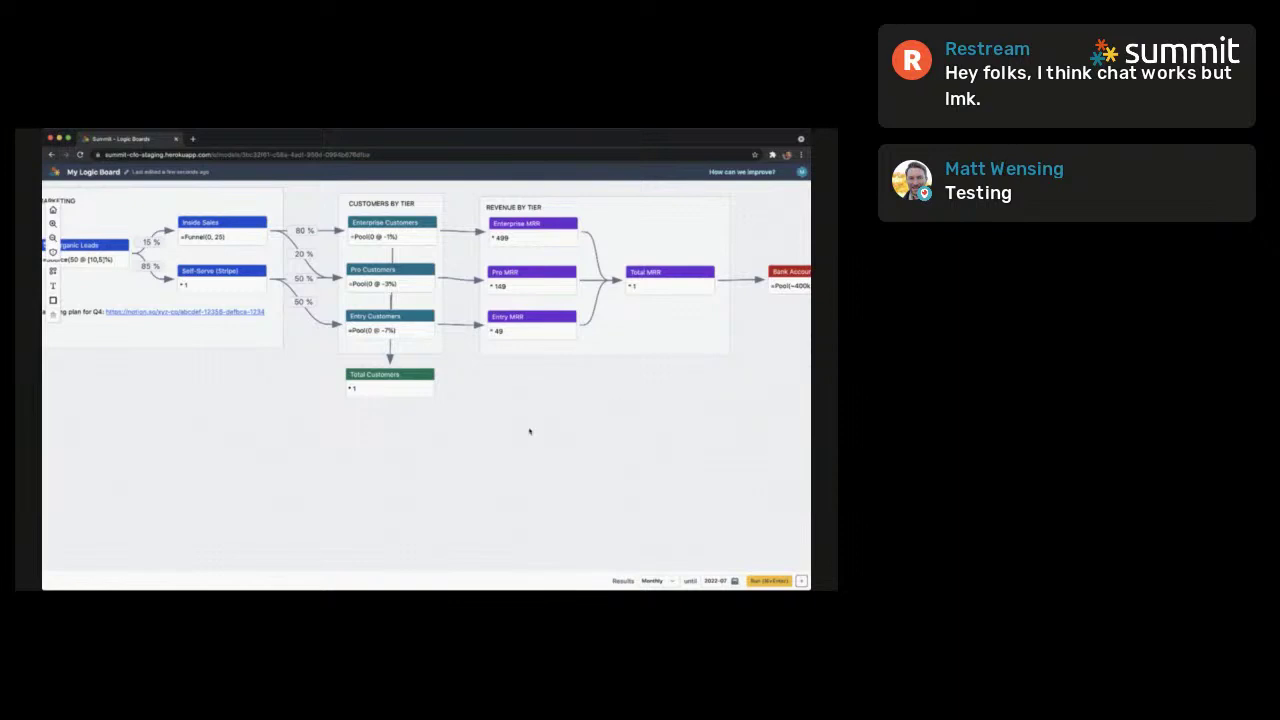
Draw a background rectangle around the Bank Account event, between the revenue and people groups
left_click_drag(180, 371, 259, 409)
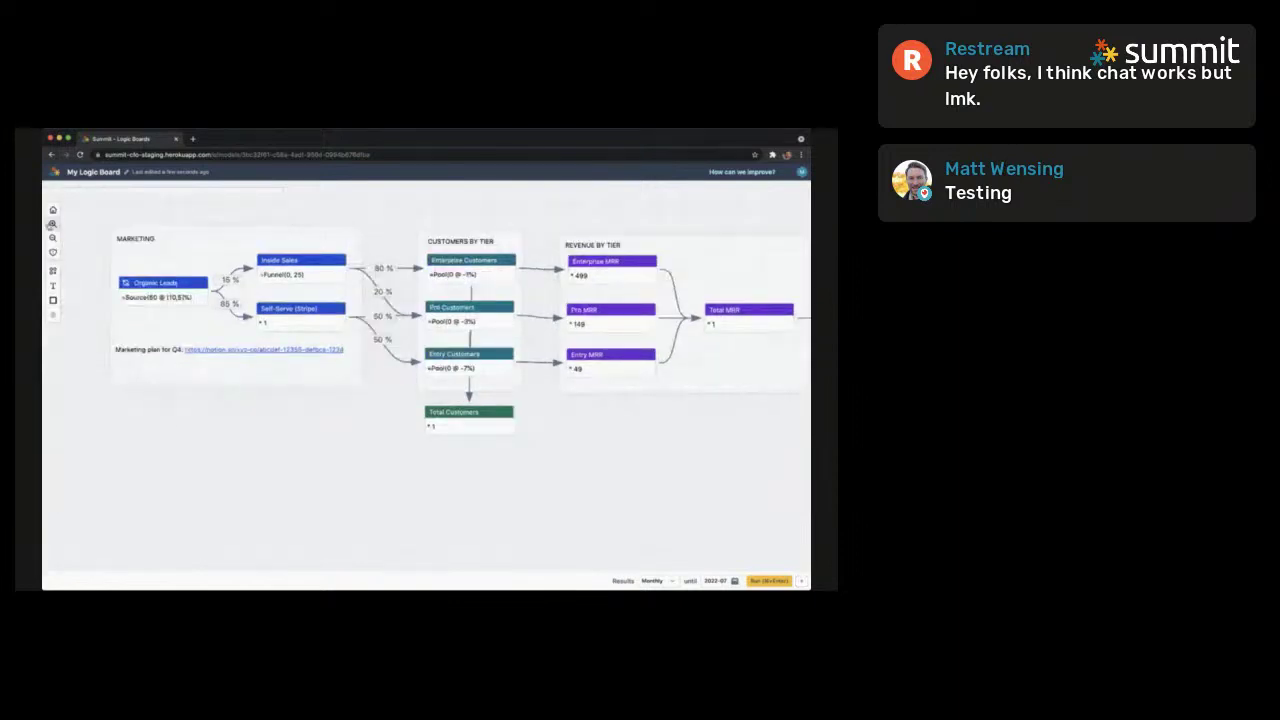
left_click(53, 237)
left_click(53, 237)
left_click(53, 237)
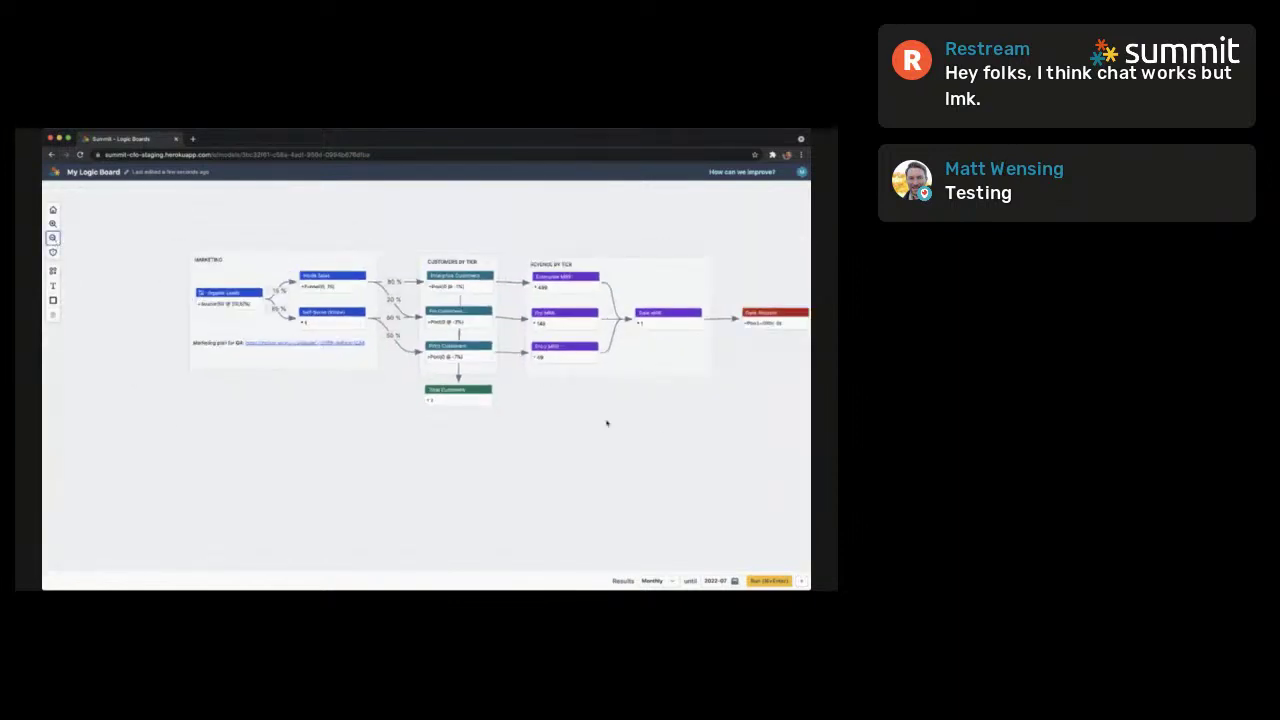
left_click_drag(741, 451, 589, 451)
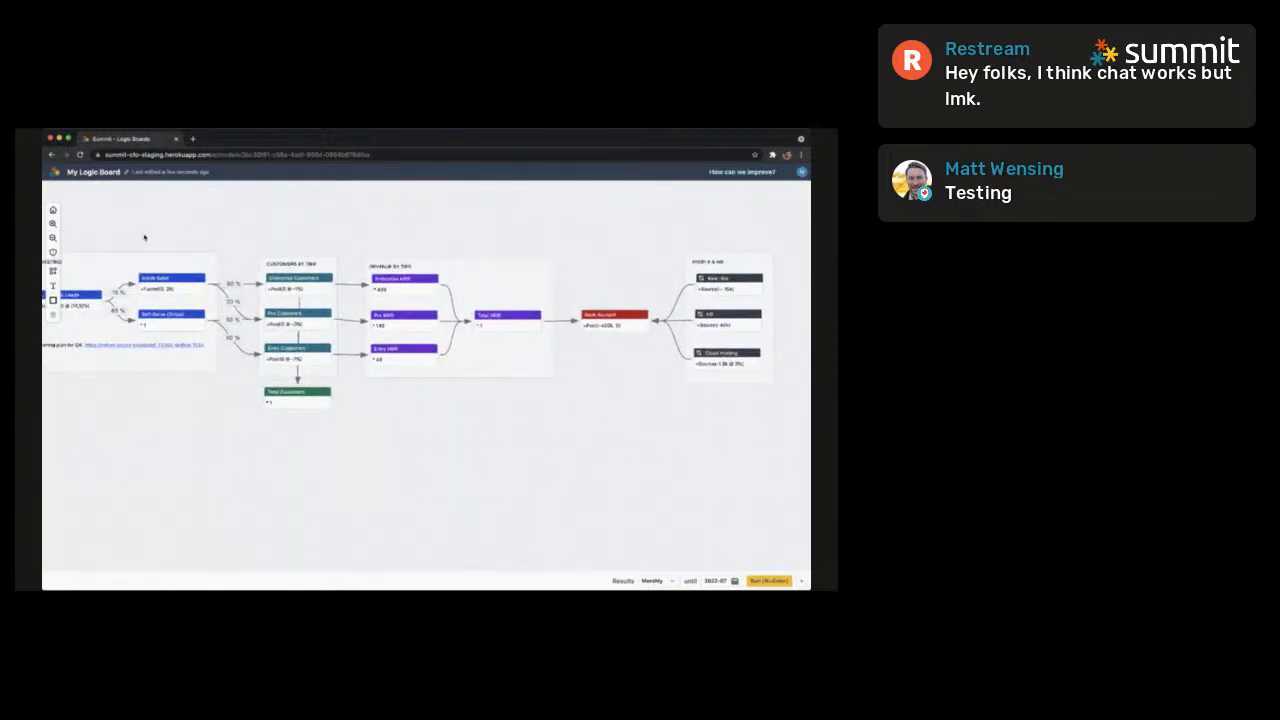
left_click(53, 300)
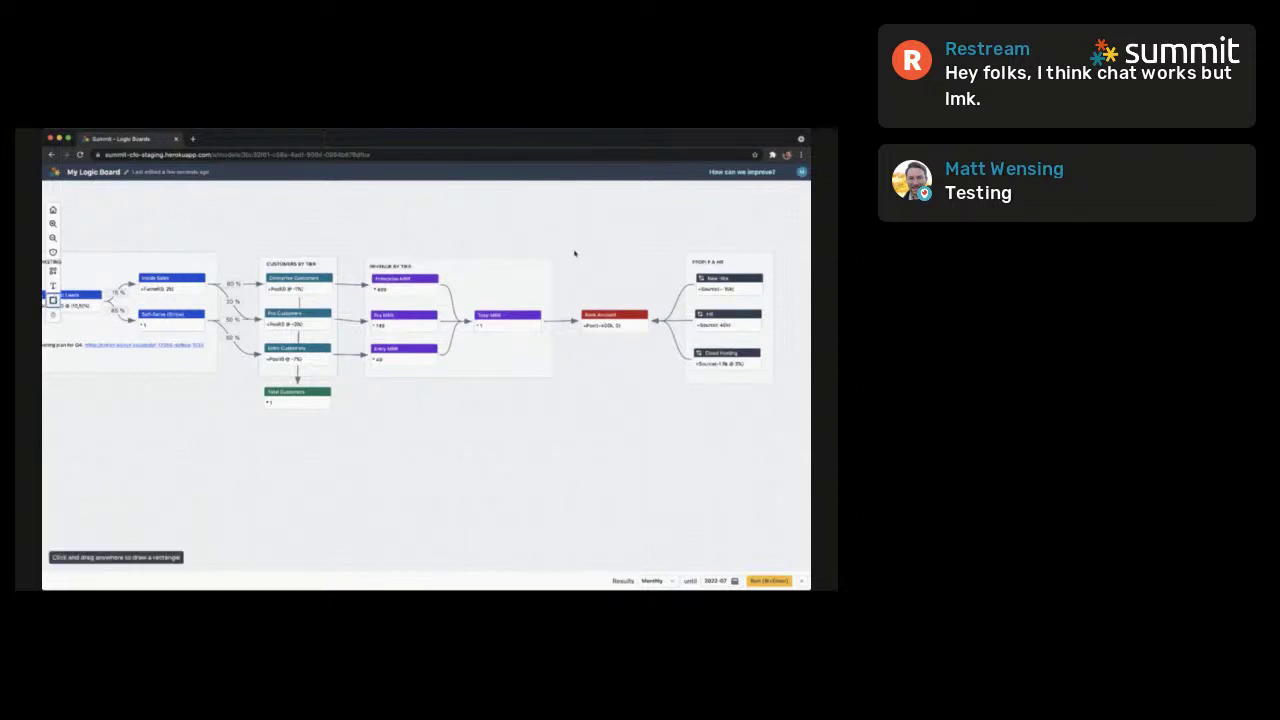
key("super+Tab")
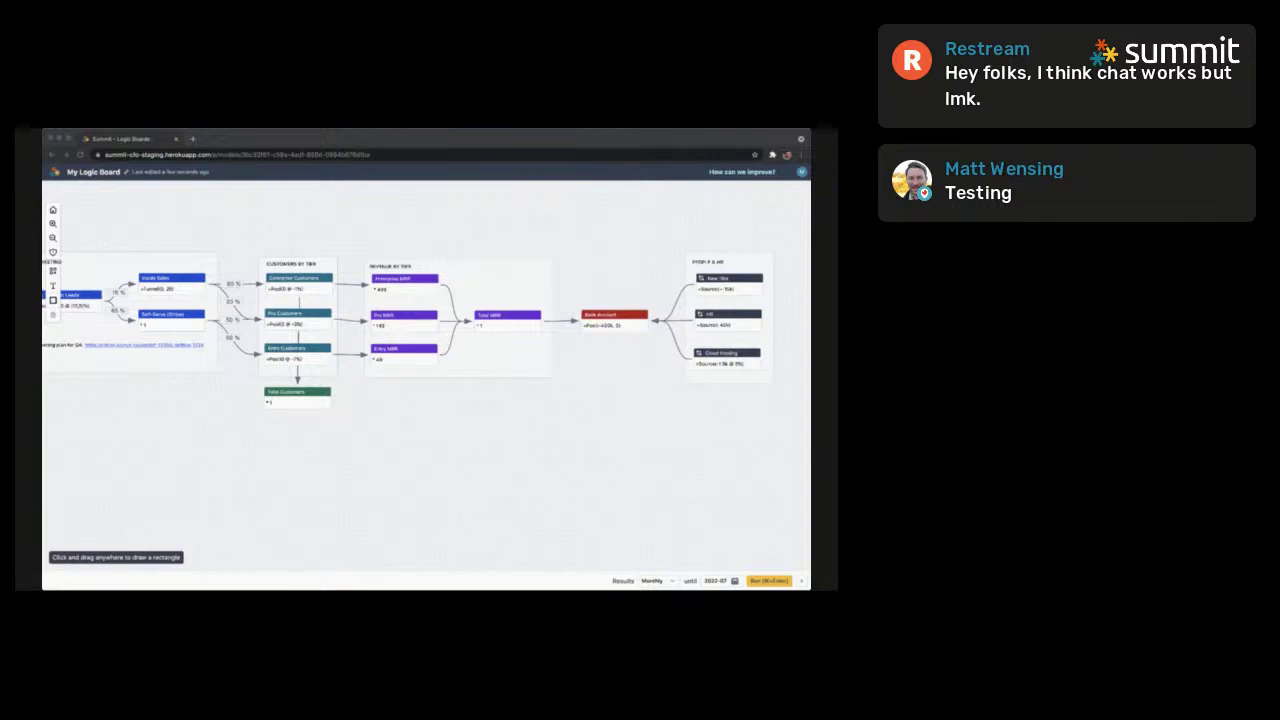
left_click(53, 300)
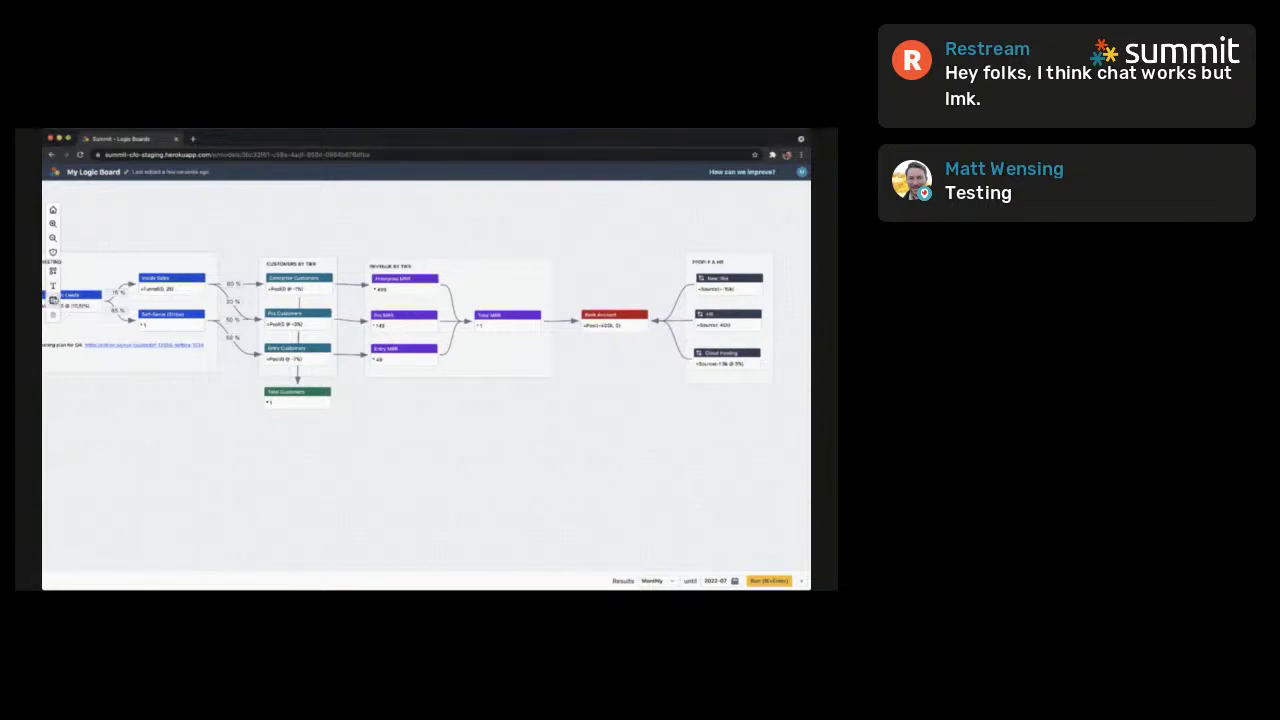
left_click(53, 300)
left_click_drag(572, 260, 663, 383)
left_click(526, 229)
Add the label TREASURY inside the top of the rectangle around Bank Account
left_click(52, 285)
left_click_drag(602, 211, 672, 230)
left_click_drag(613, 217, 590, 270)
left_click(578, 250)
Nudge the TREASURY label, Bank Account and their rectangle up together to line up with the REVENUE BY TIER group
left_click_drag(159, 422, 222, 438)
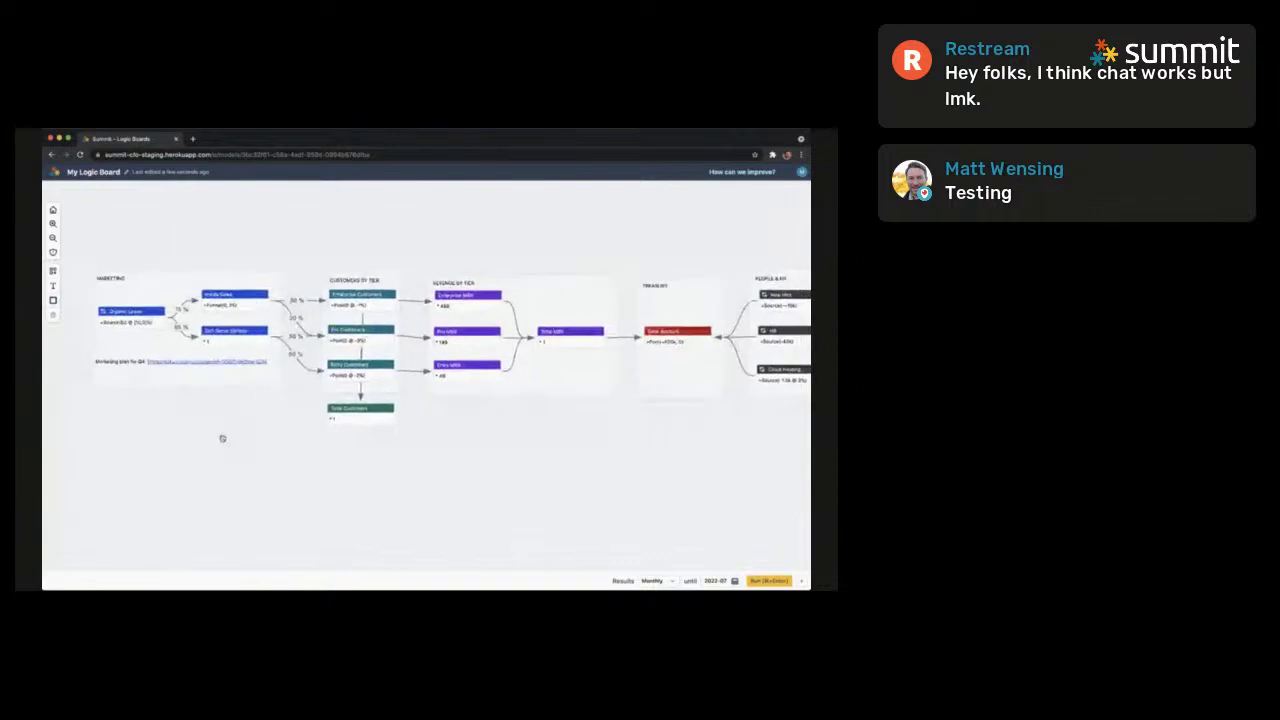
left_click(524, 295)
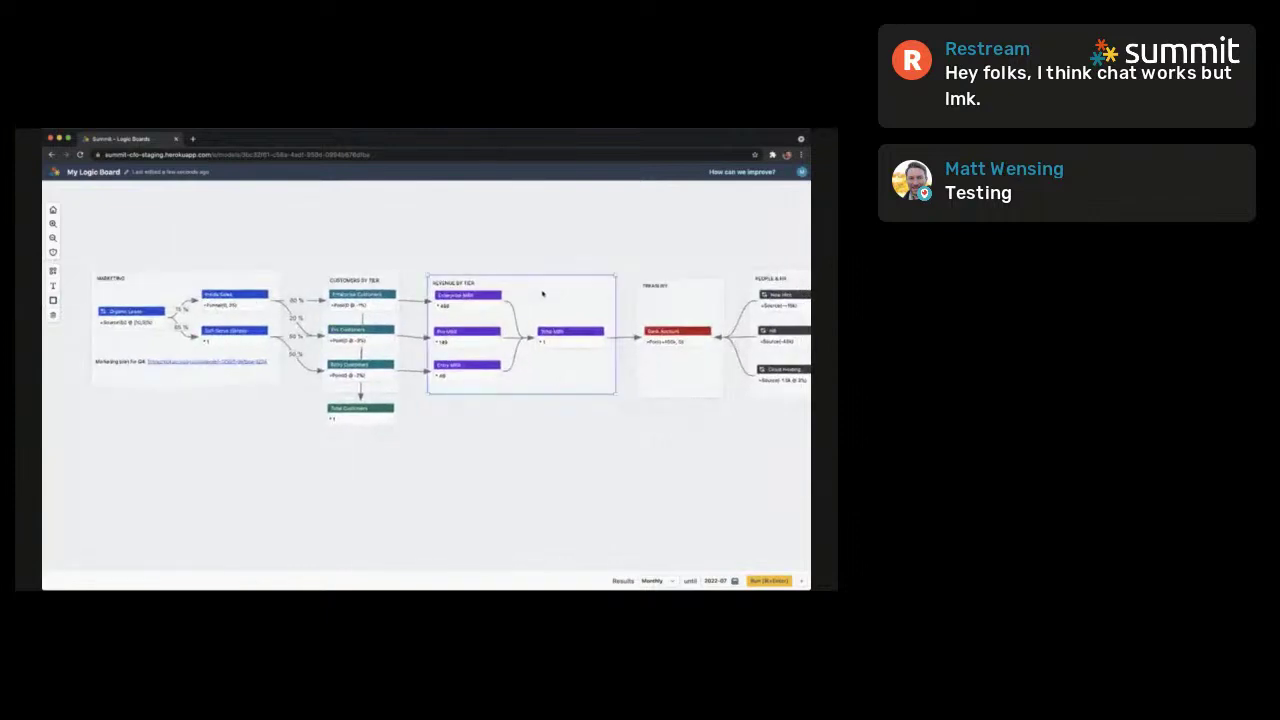
left_click(608, 427)
left_click(668, 292)
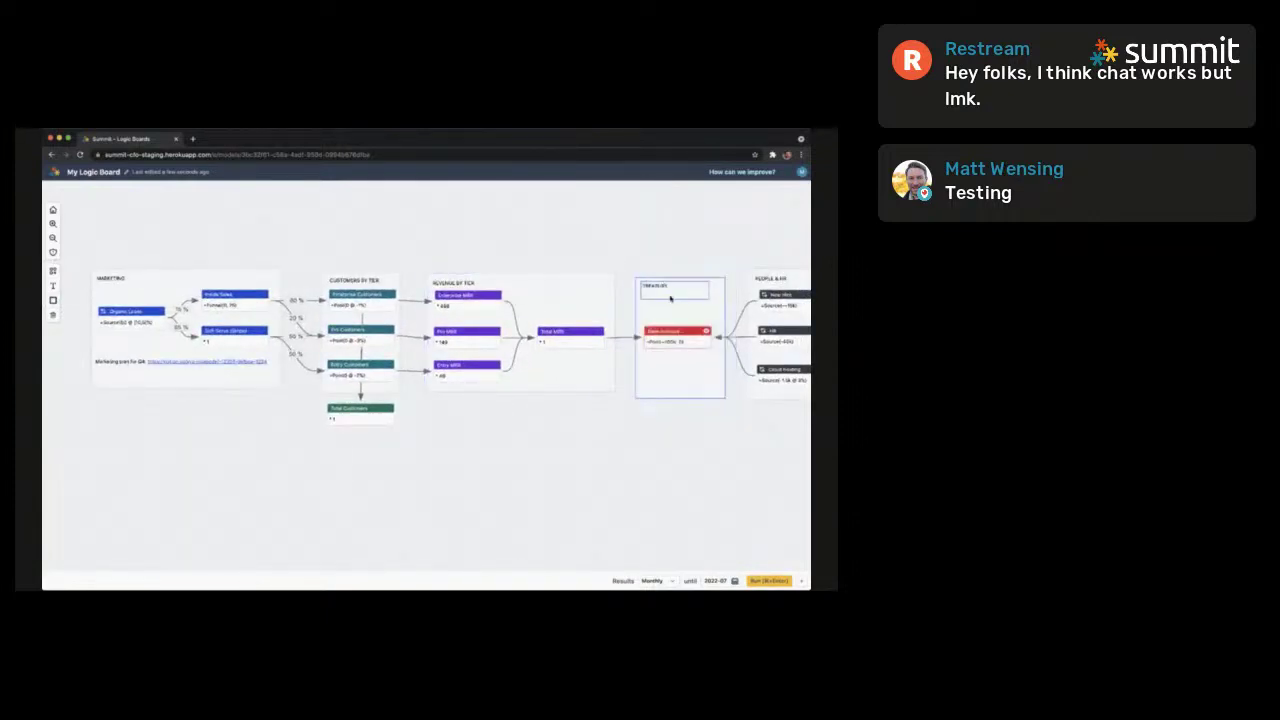
left_click_drag(659, 287, 659, 284)
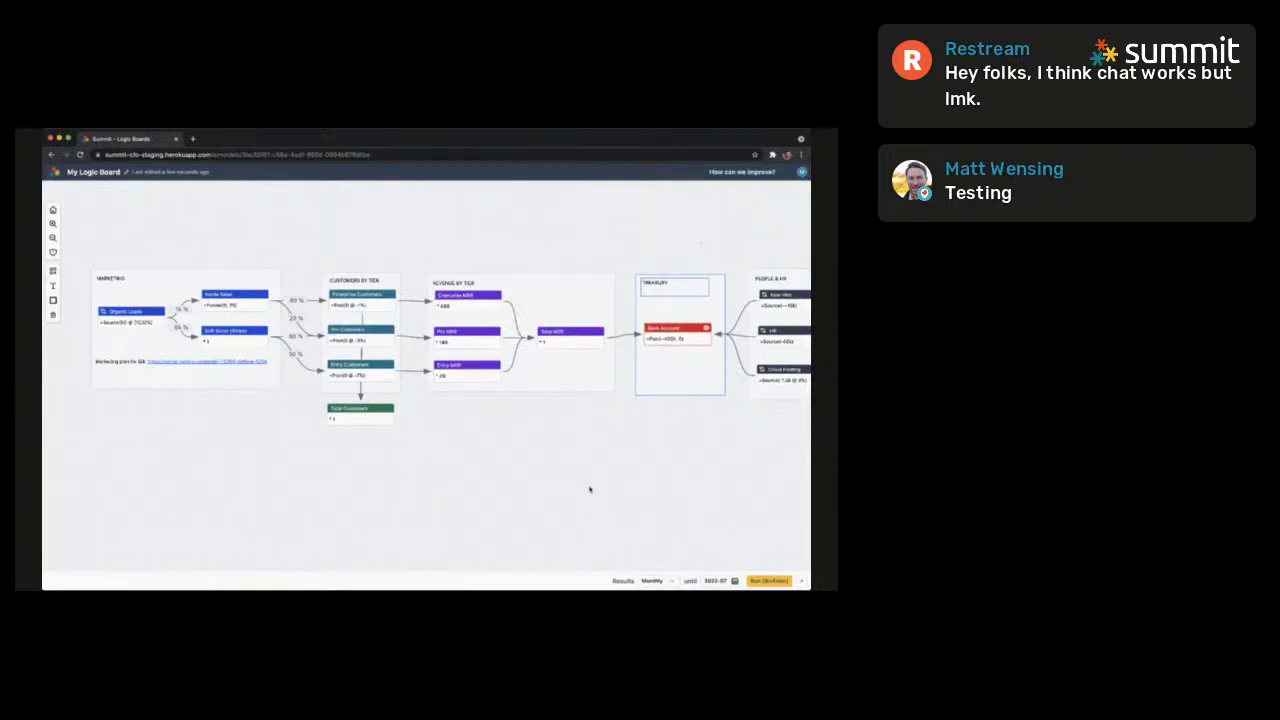
left_click(591, 489)
Move Organic Leads lower within the MARKETING group to free space above it
left_click(137, 317)
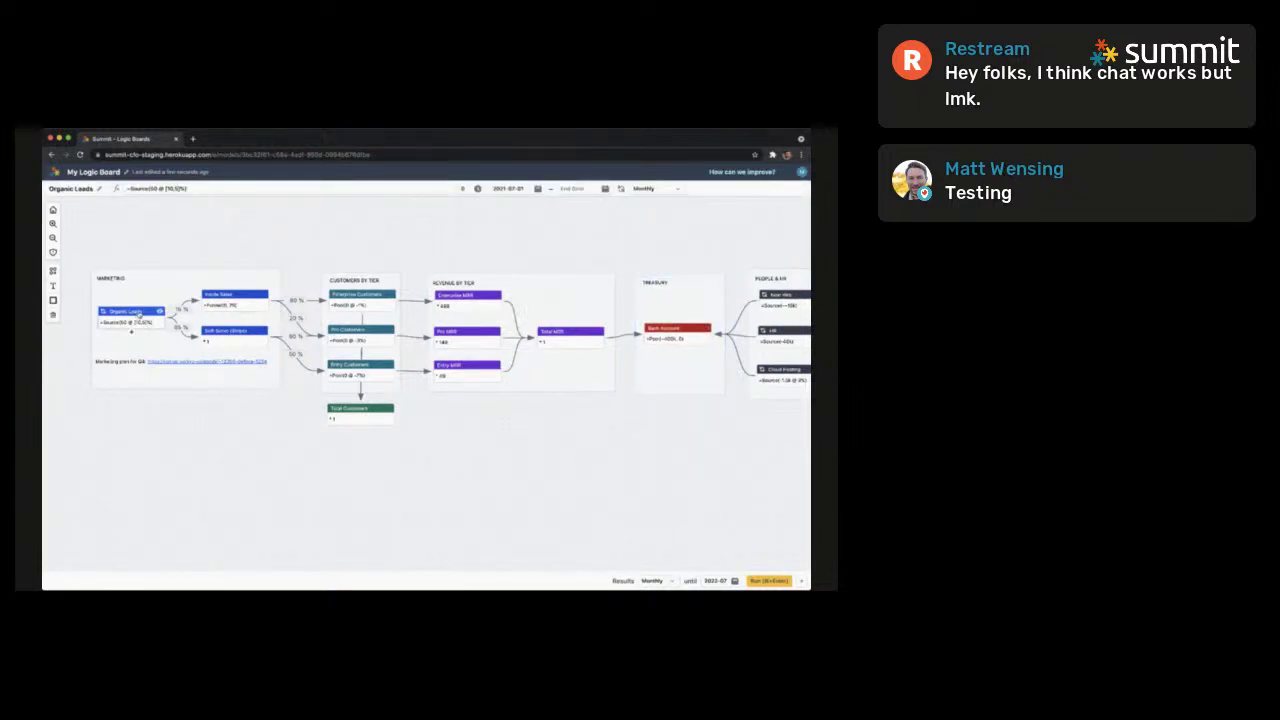
left_click_drag(138, 312, 138, 330)
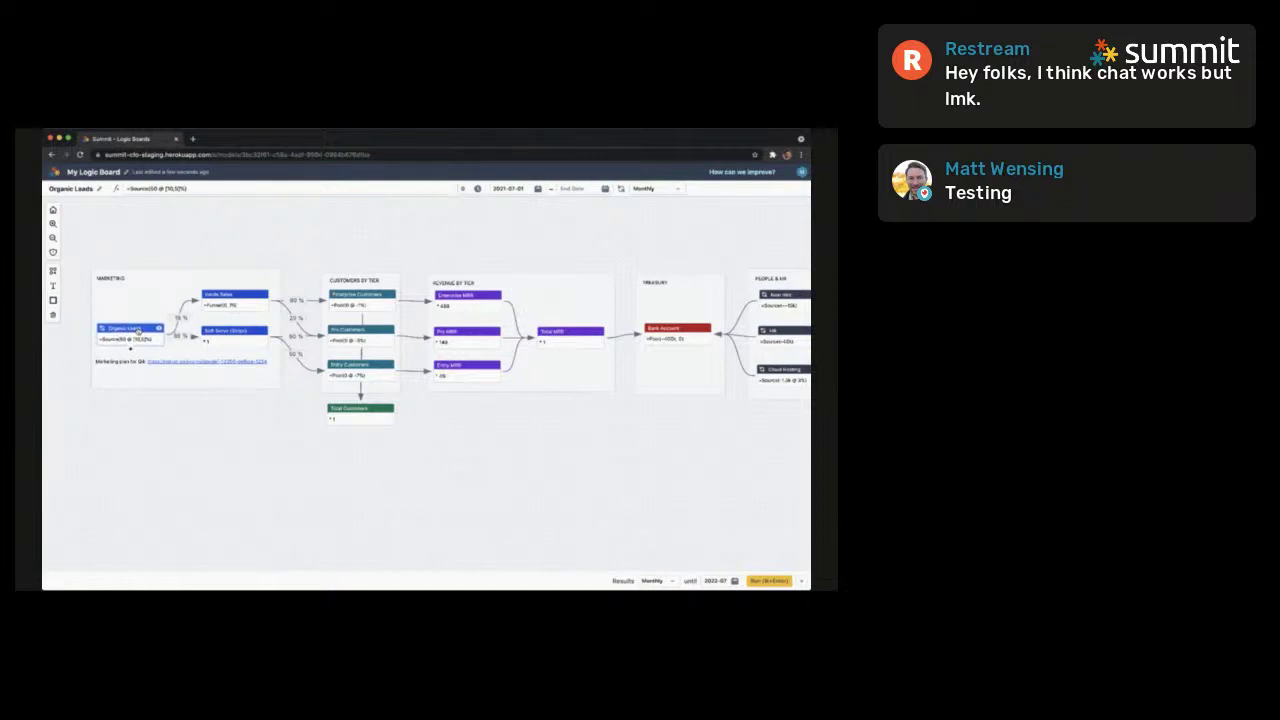
left_click(181, 472)
Create a Paid Clicks event with the formula =Source(~1k) and place it above Organic Leads in the MARKETING group
double_click(174, 240)
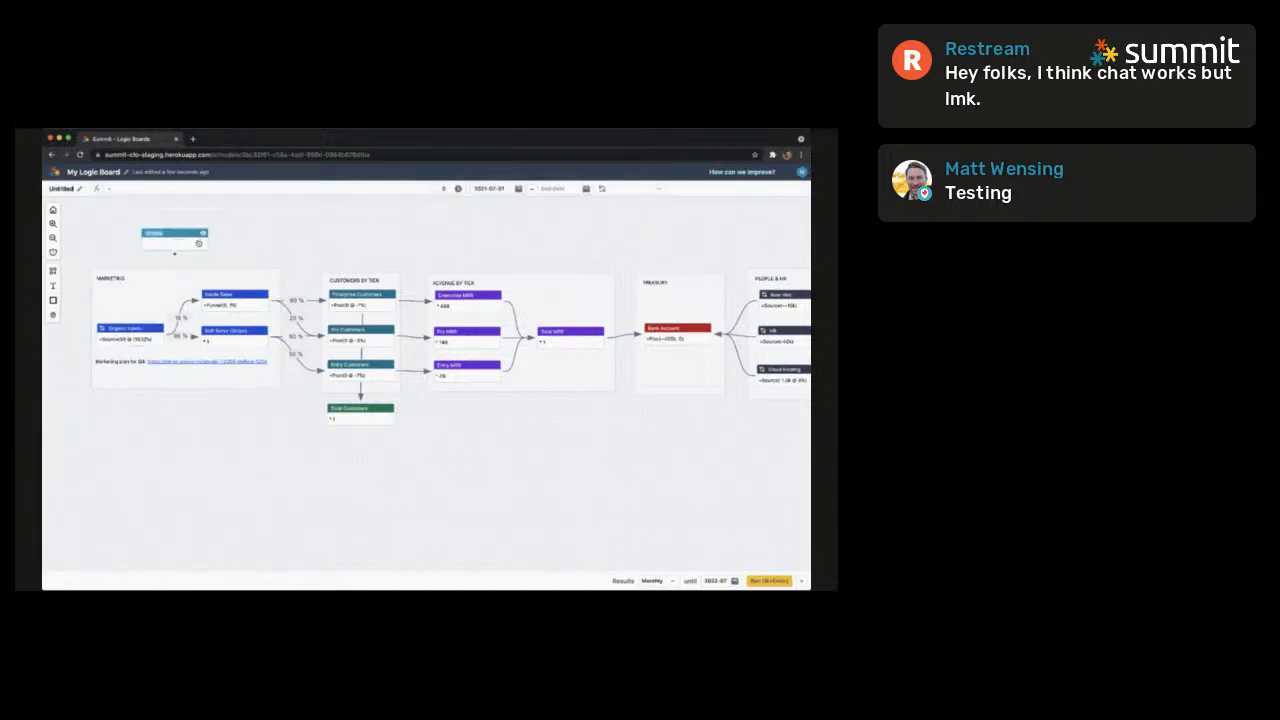
type("Fu")
key("Return")
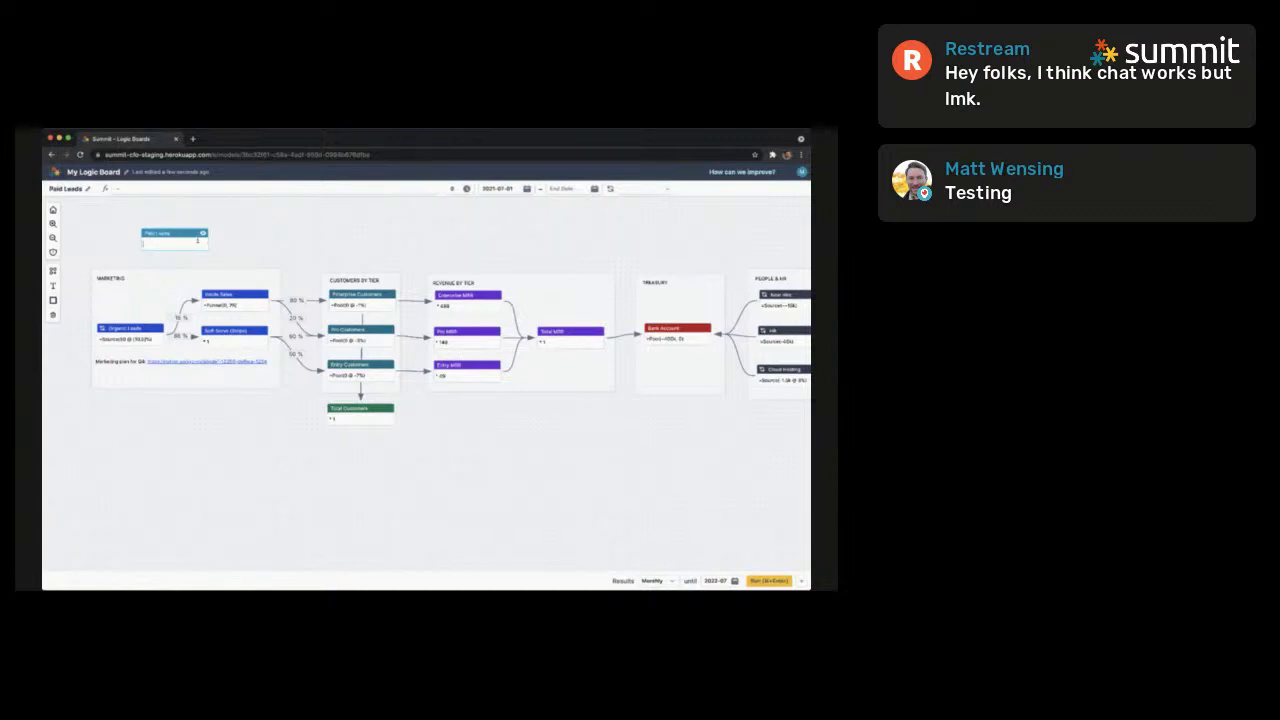
type("=Source(")
key("super+Return")
double_click(198, 243)
left_click(198, 241)
left_click_drag(180, 237, 138, 300)
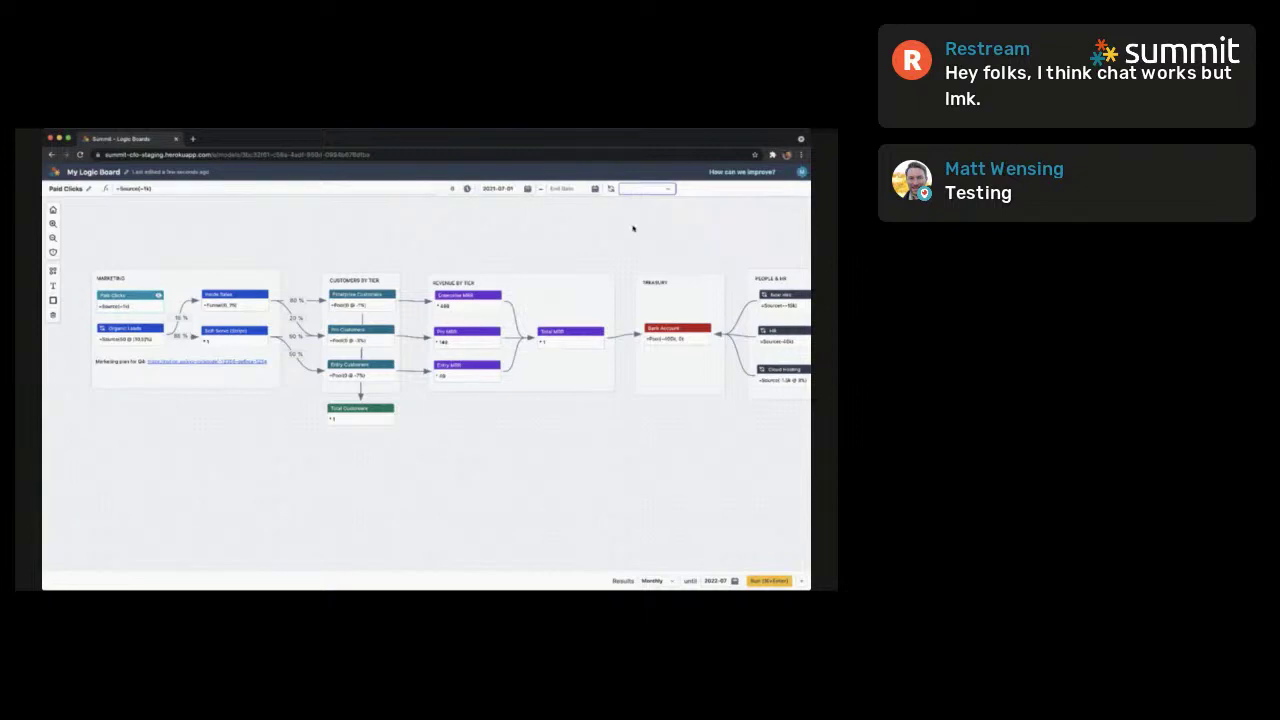
Make Paid Clicks recur monthly, rerun the model and colour the event blue like the other marketing events
key("super+Return")
left_click(52, 369)
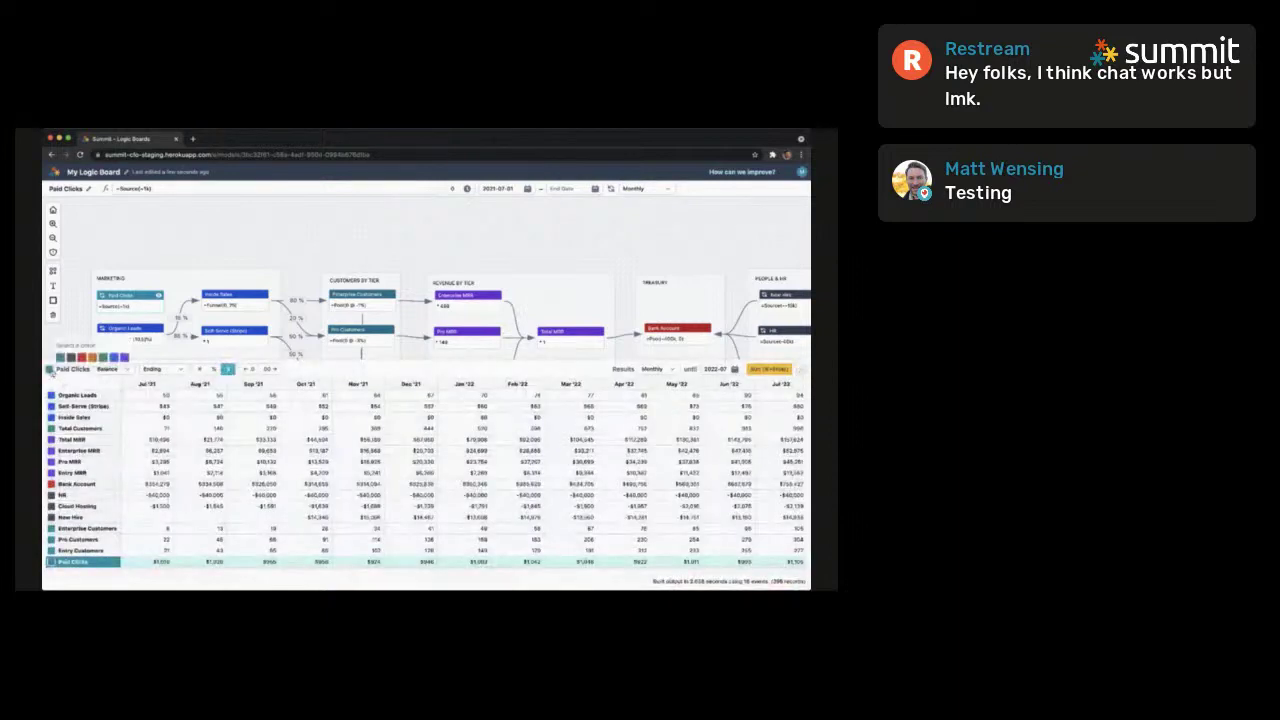
left_click(113, 357)
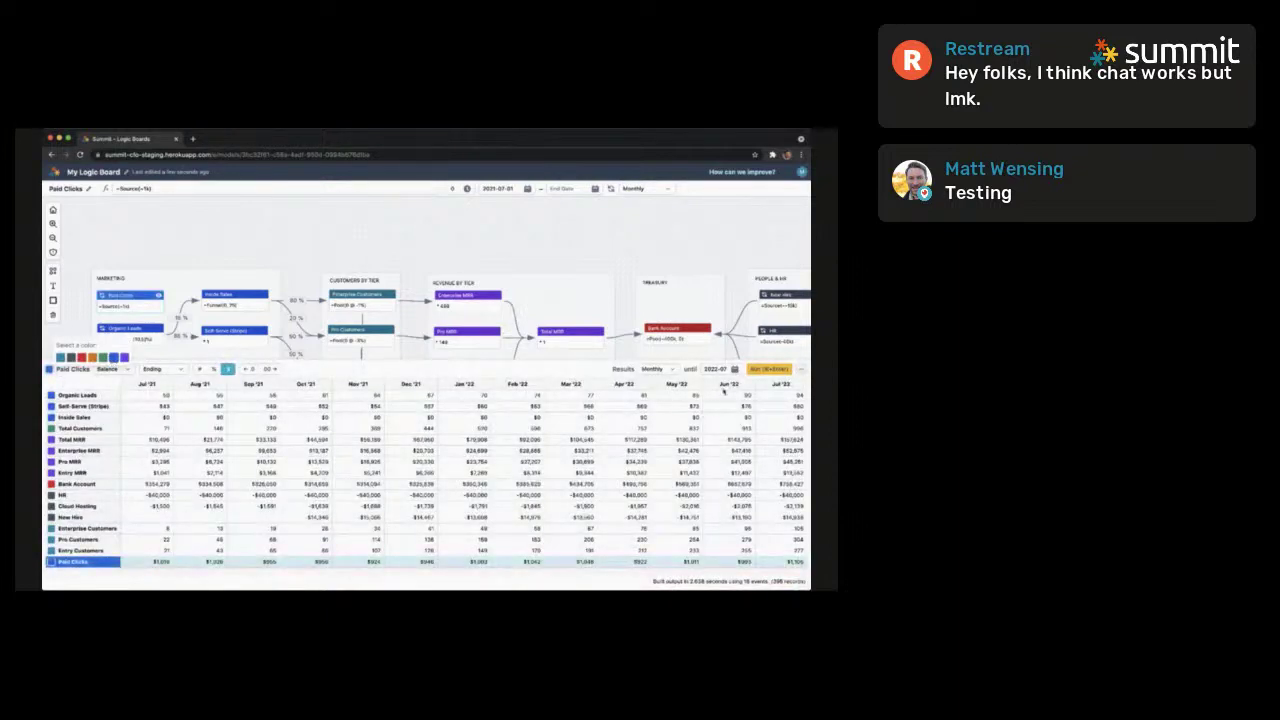
left_click(801, 369)
left_click(505, 436)
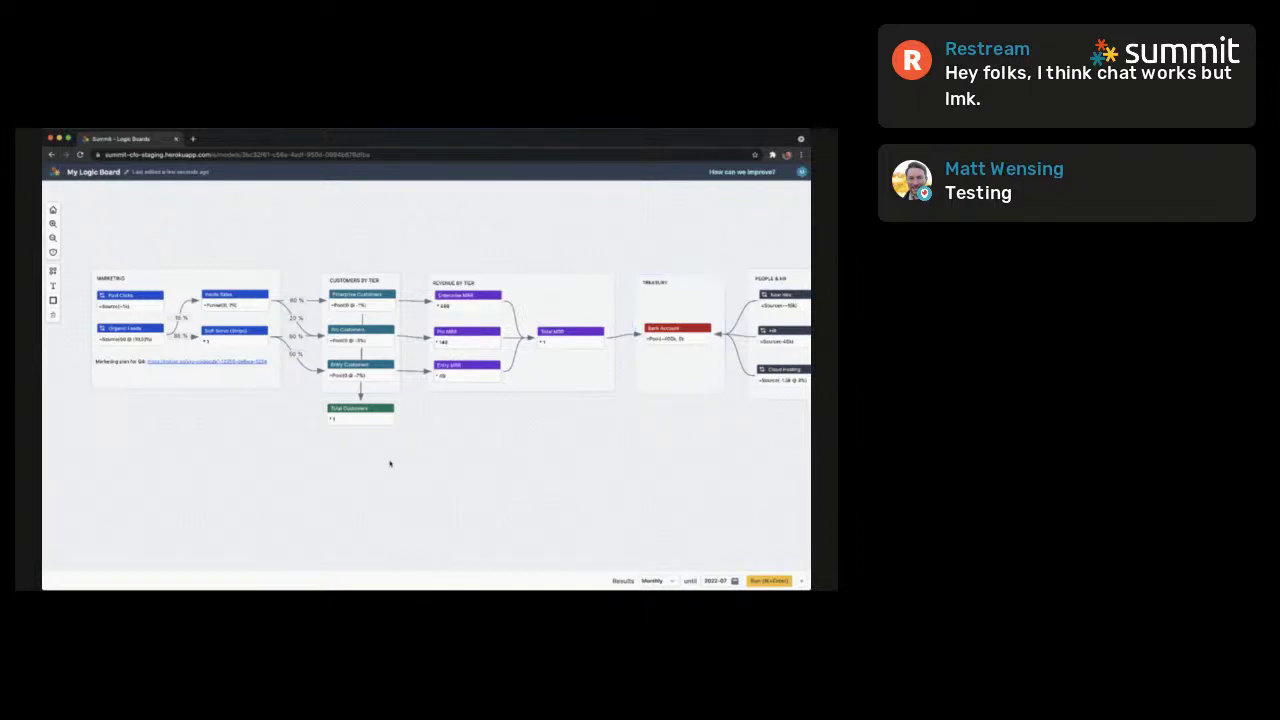
Connect Paid Clicks to both Inside Sales and Self-Serve (Stripe)
left_click_drag(218, 435, 336, 441)
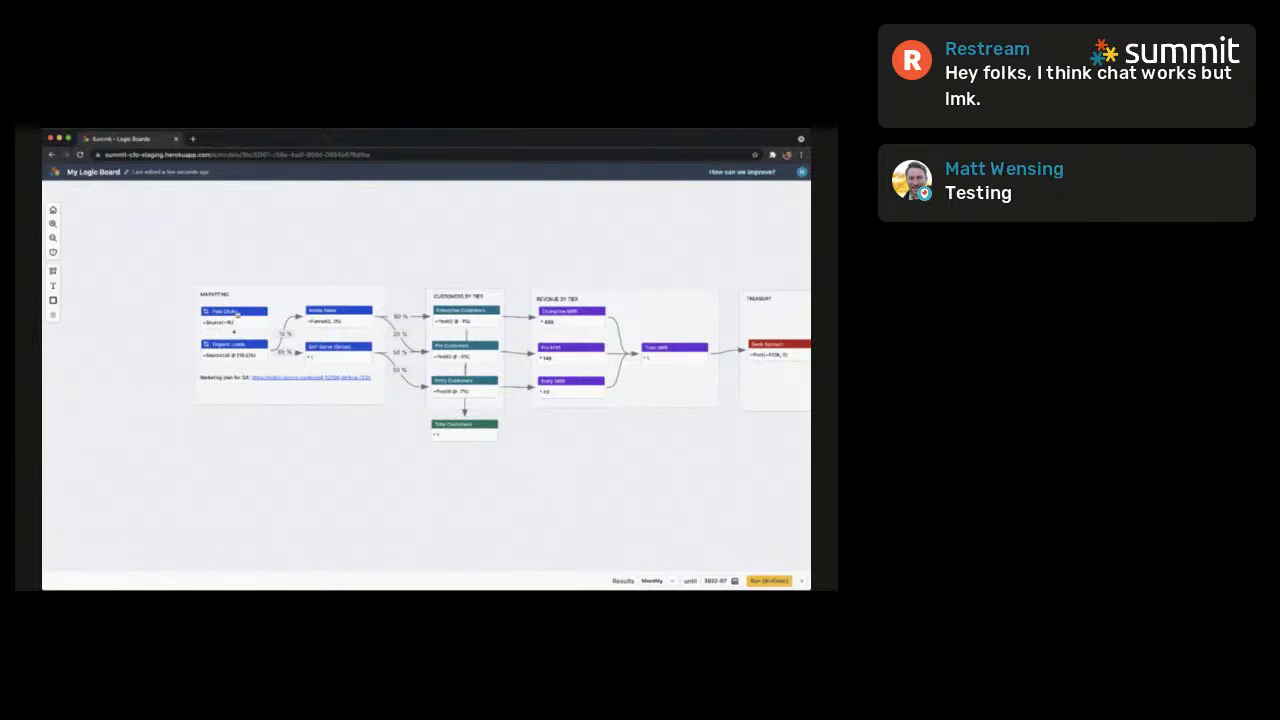
left_click(235, 319)
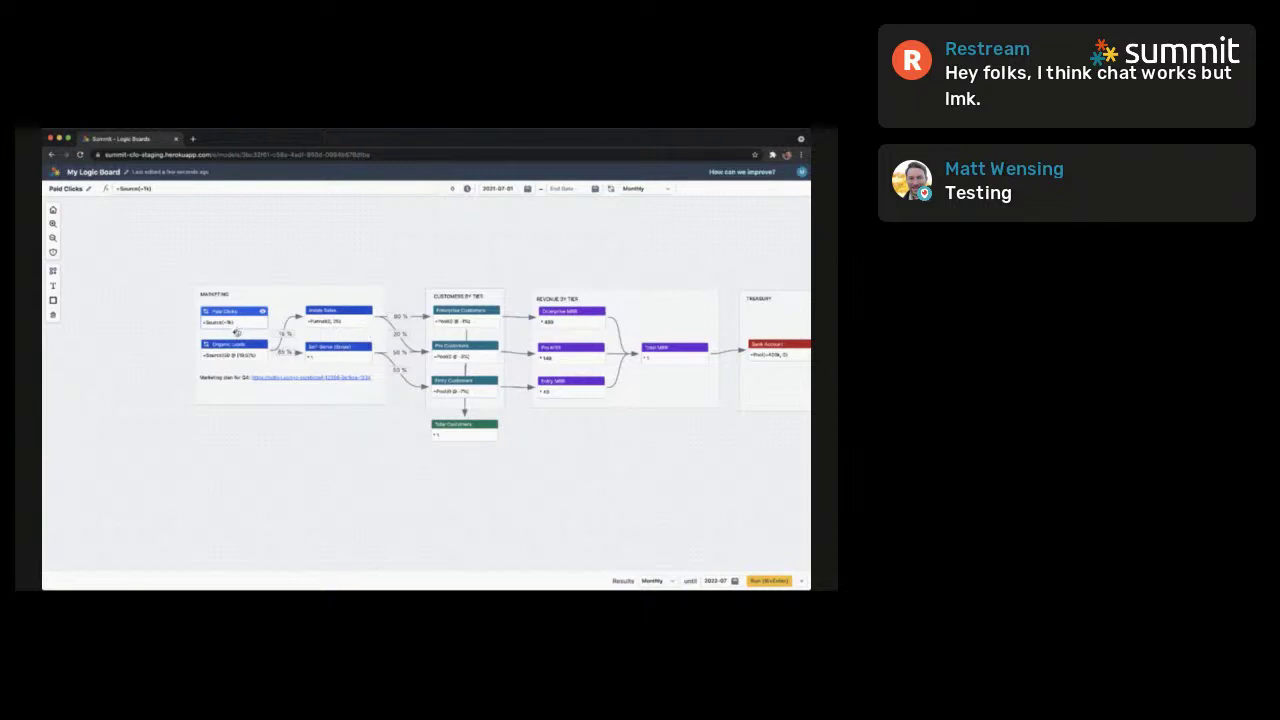
left_click(331, 327, "shift")
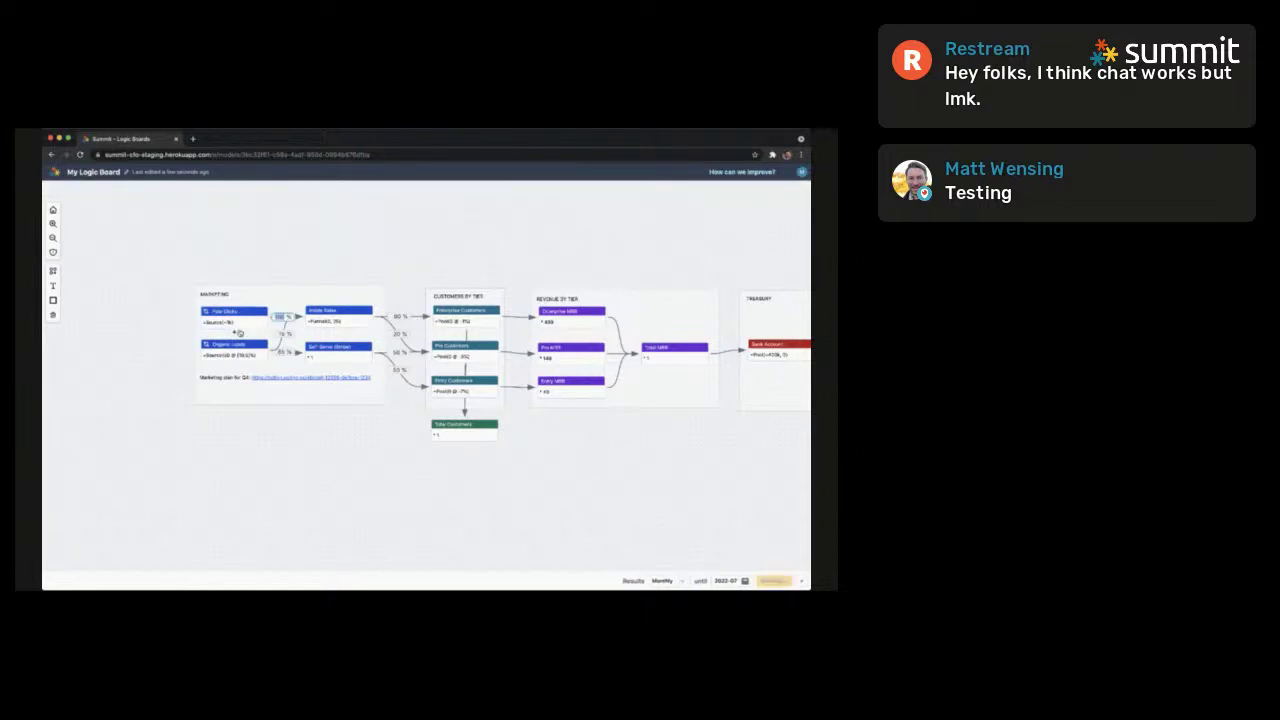
left_click_drag(235, 332, 322, 358)
Move Paid Clicks and Organic Leads away from the sales channels and enlarge the MARKETING rectangle to enclose them
left_click_drag(243, 316, 188, 248)
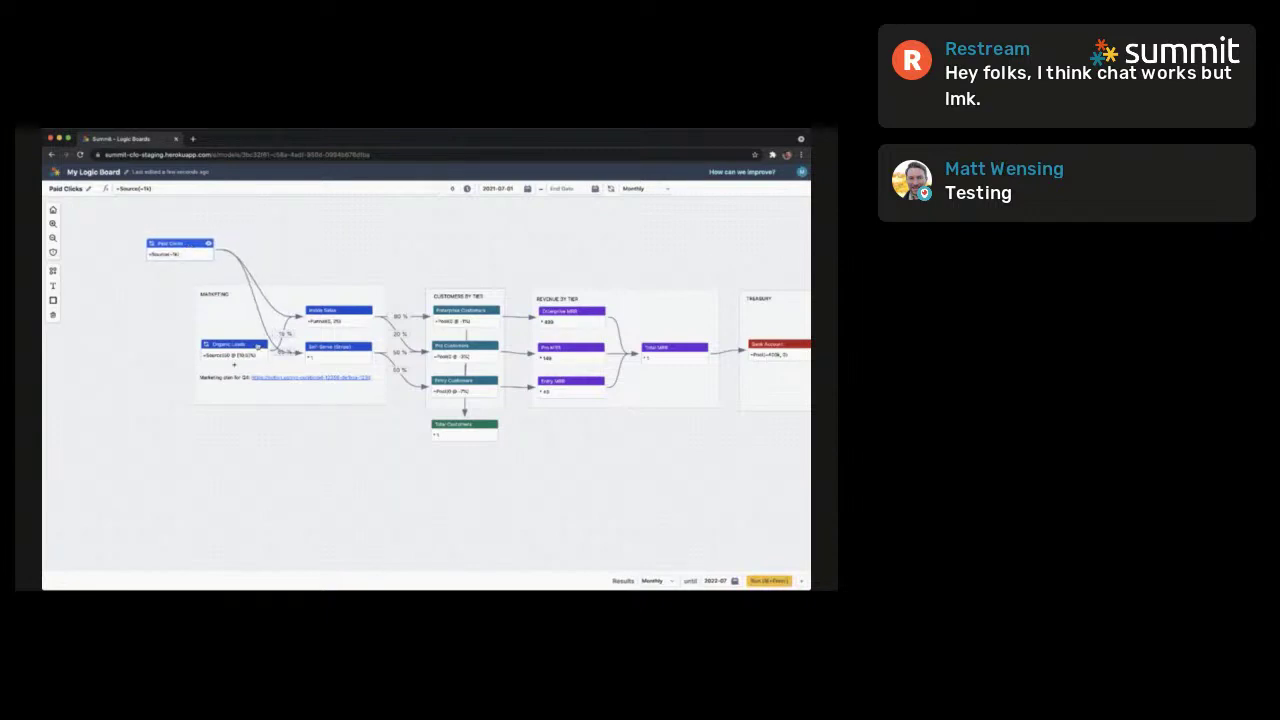
left_click_drag(262, 345, 172, 334)
left_click(248, 304)
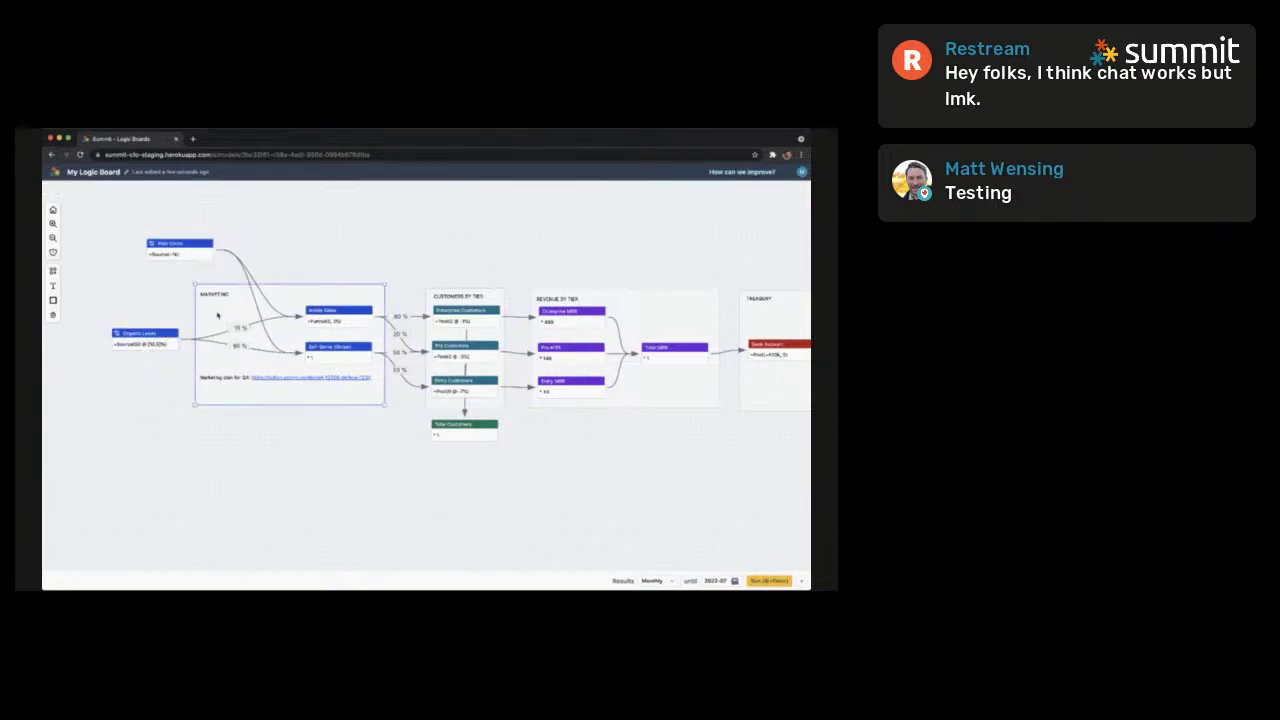
left_click_drag(194, 285, 104, 228)
Move the MARKETING label to the enlarged rectangle's upper-left corner and shift Paid Clicks slightly down inside it
double_click(222, 293)
mouse_move(222, 296)
left_mouse_down()
mouse_move(135, 240)
mouse_move(238, 272)
mouse_move(205, 279)
left_mouse_up()
left_click(190, 259)
Set Paid Clicks' shares to 2% for Inside Sales and 8% for Self-Serve (Stripe), and nudge Paid Clicks slightly
left_click(264, 300)
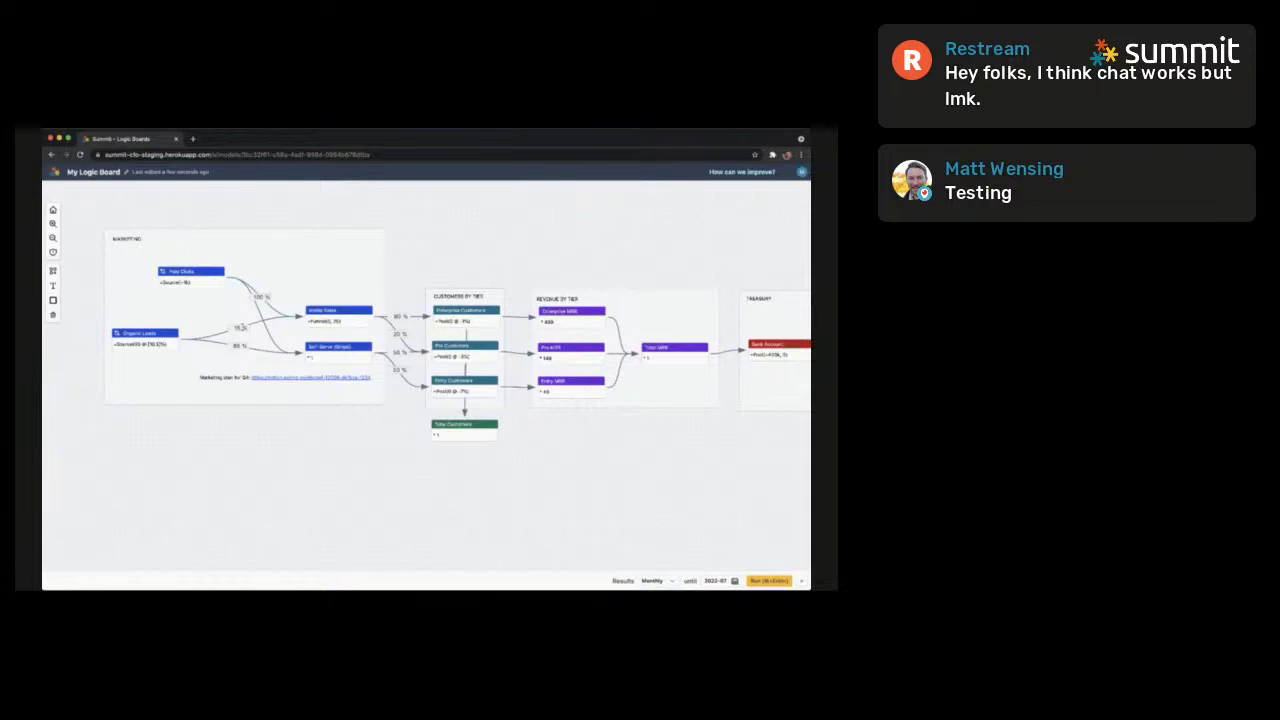
left_click(260, 297)
key("BackSpace")
key("Return")
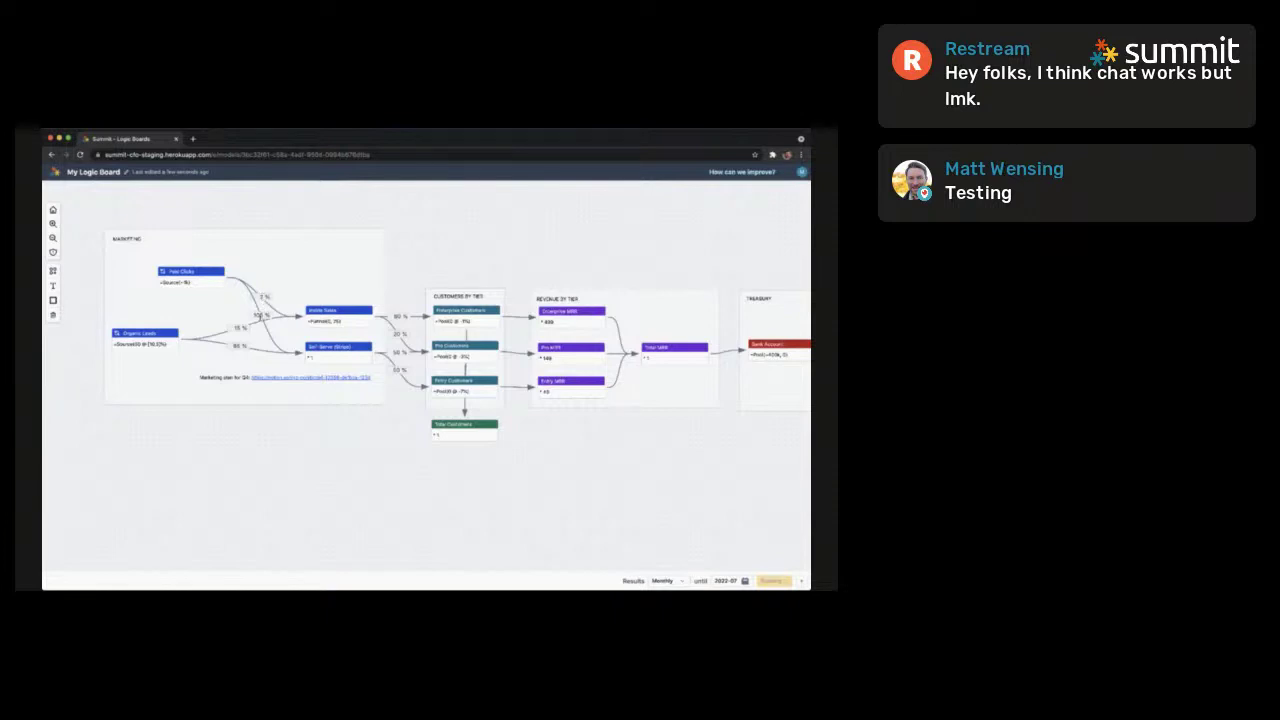
double_click(261, 316)
type("8")
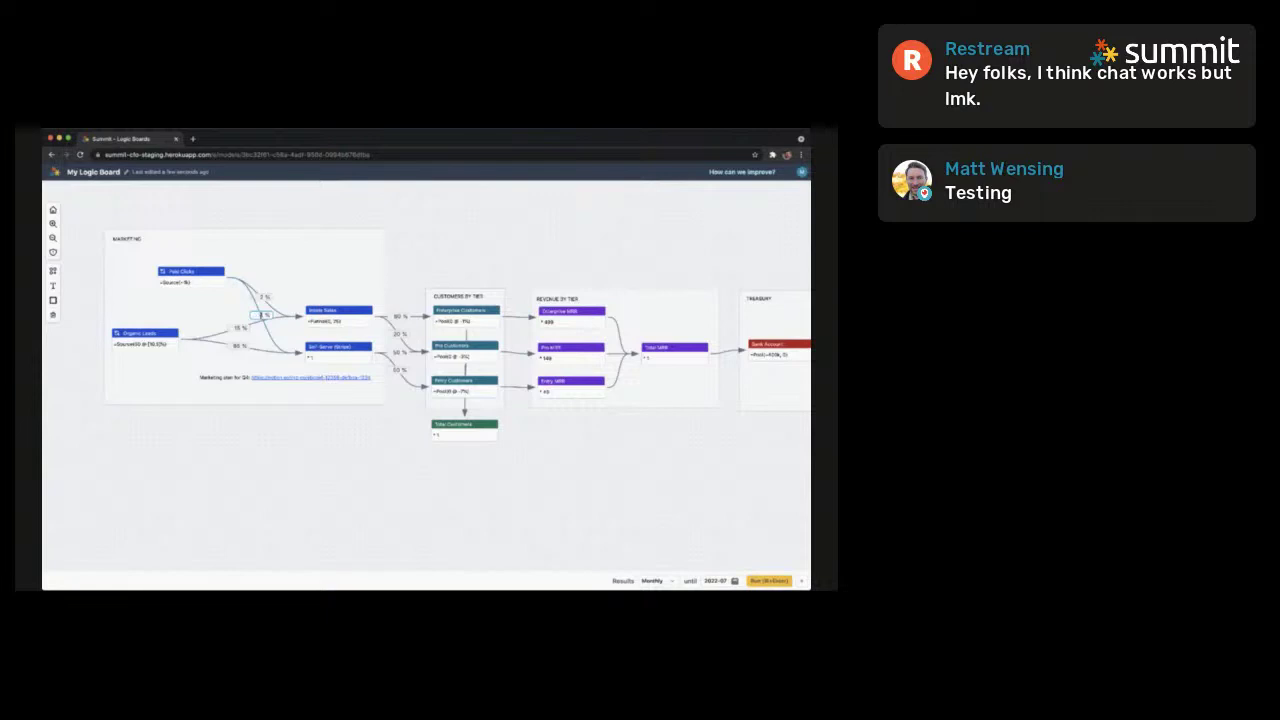
key("Return")
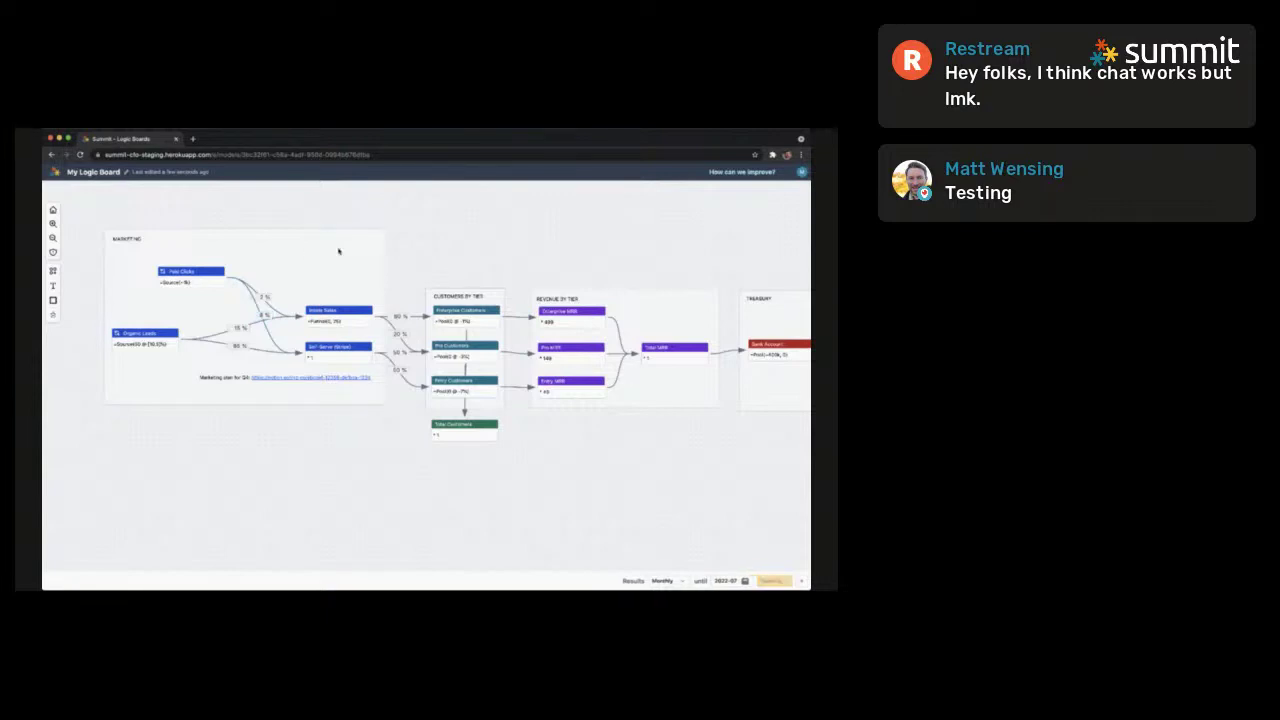
left_click_drag(207, 276, 219, 271)
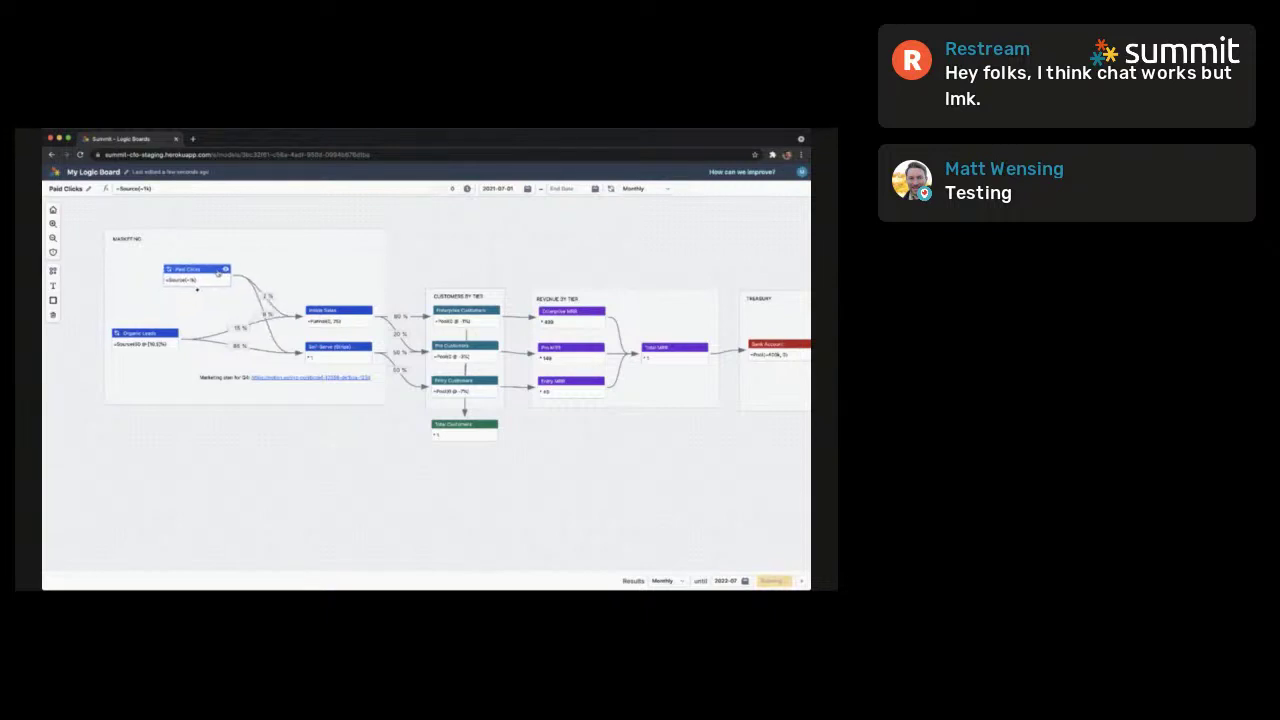
Add a CAC event above the revenue tiers that multiplies its input by 3.5
left_click_drag(634, 234, 498, 243)
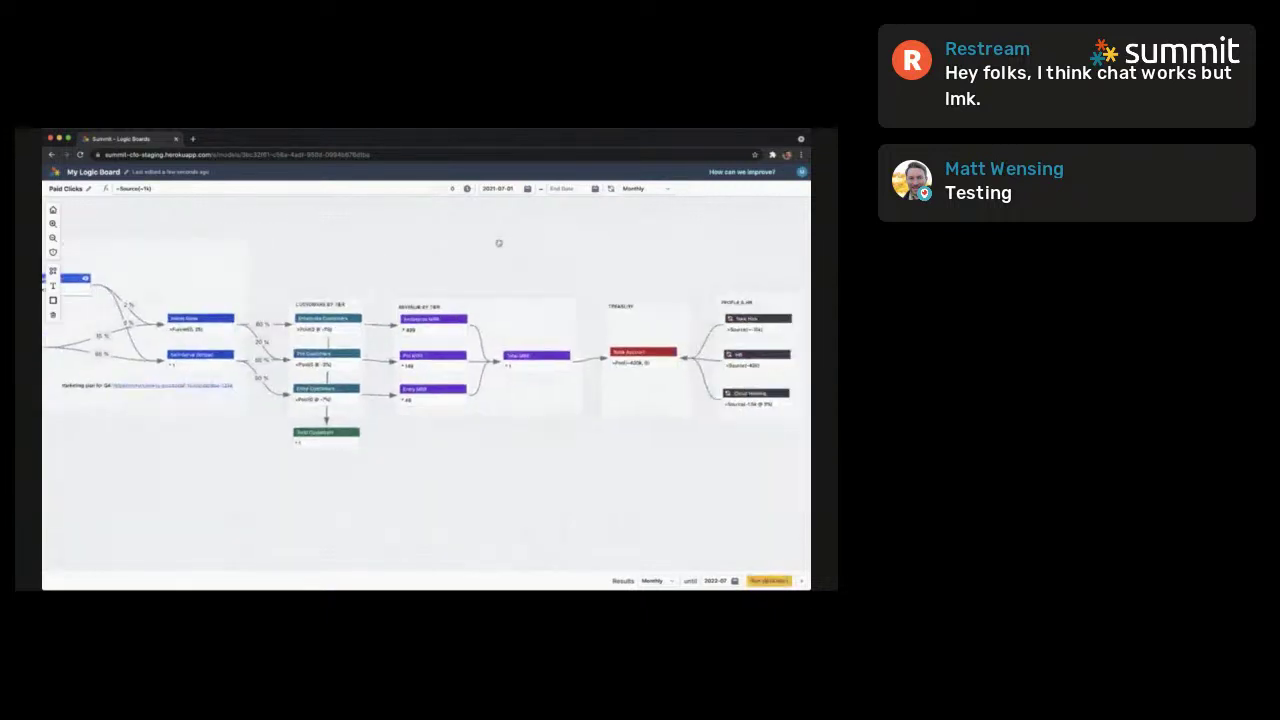
double_click(498, 243)
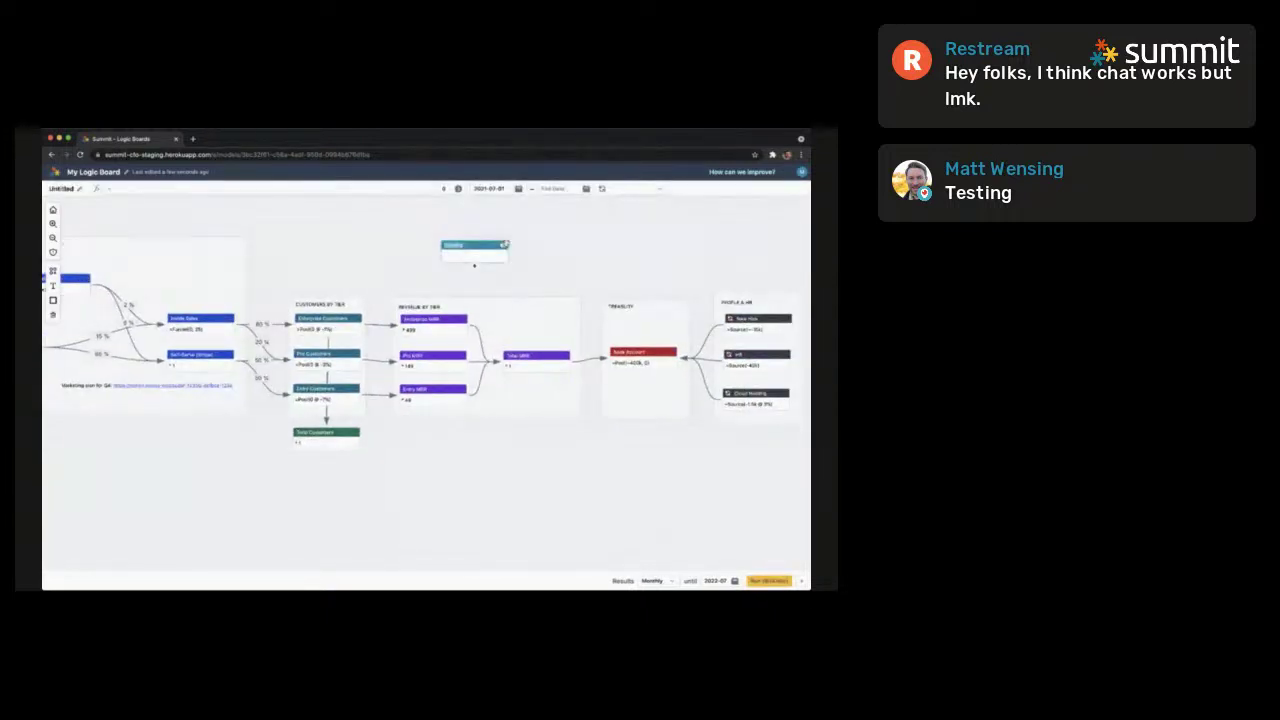
type("CAC")
key("Return")
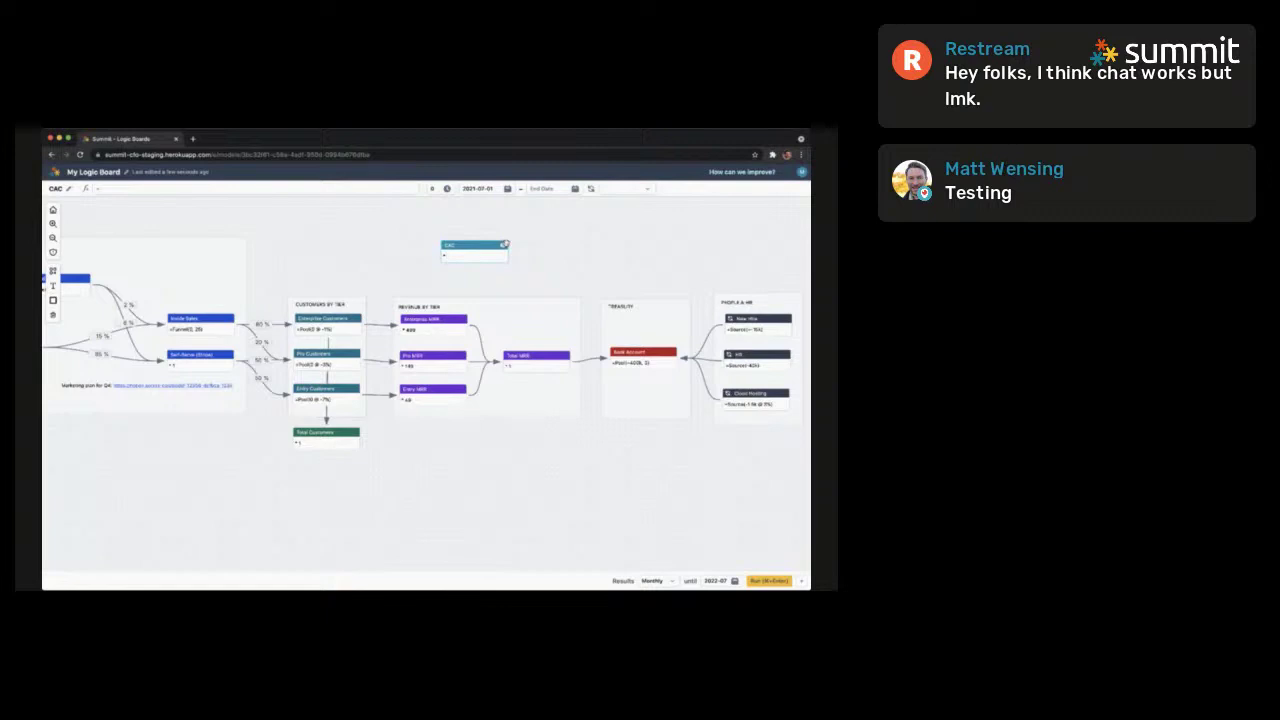
type("350")
left_click(361, 281)
Move CAC above the TREASURY group, connect Paid Clicks to it and shift Paid Clicks slightly up
left_click_drag(477, 252, 656, 236)
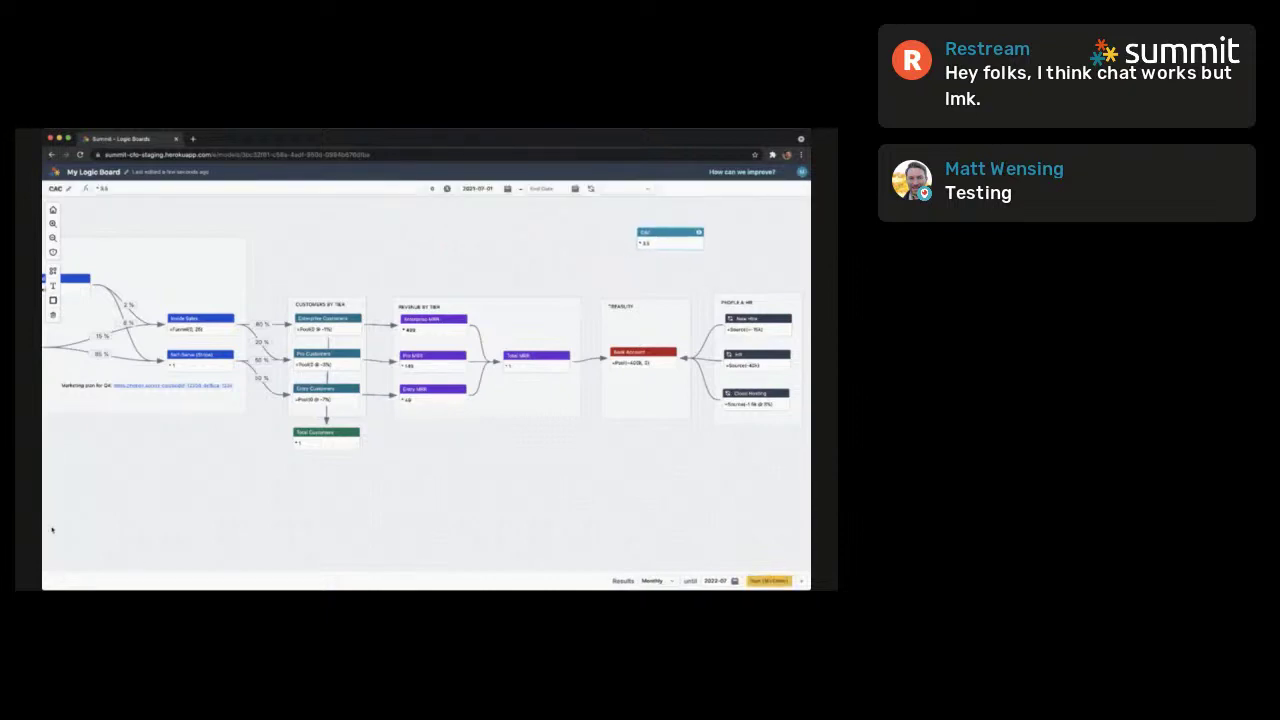
left_click_drag(303, 279, 333, 293)
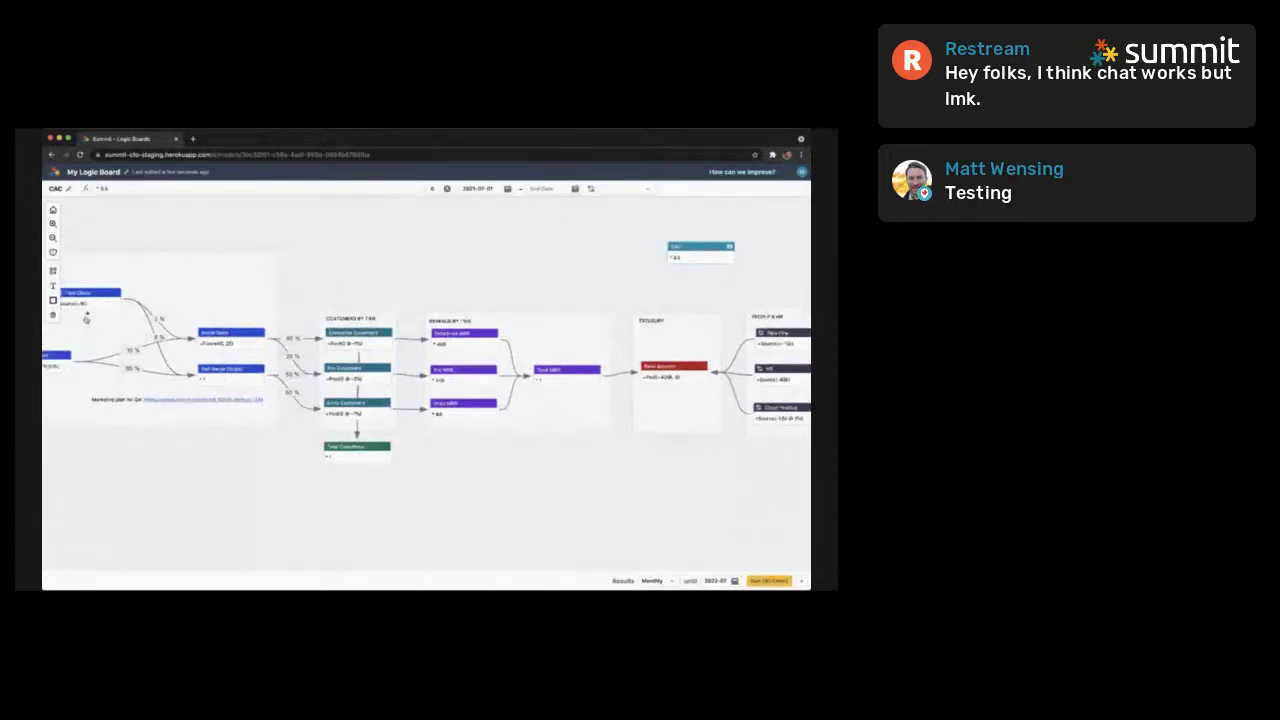
left_click_drag(87, 314, 718, 252)
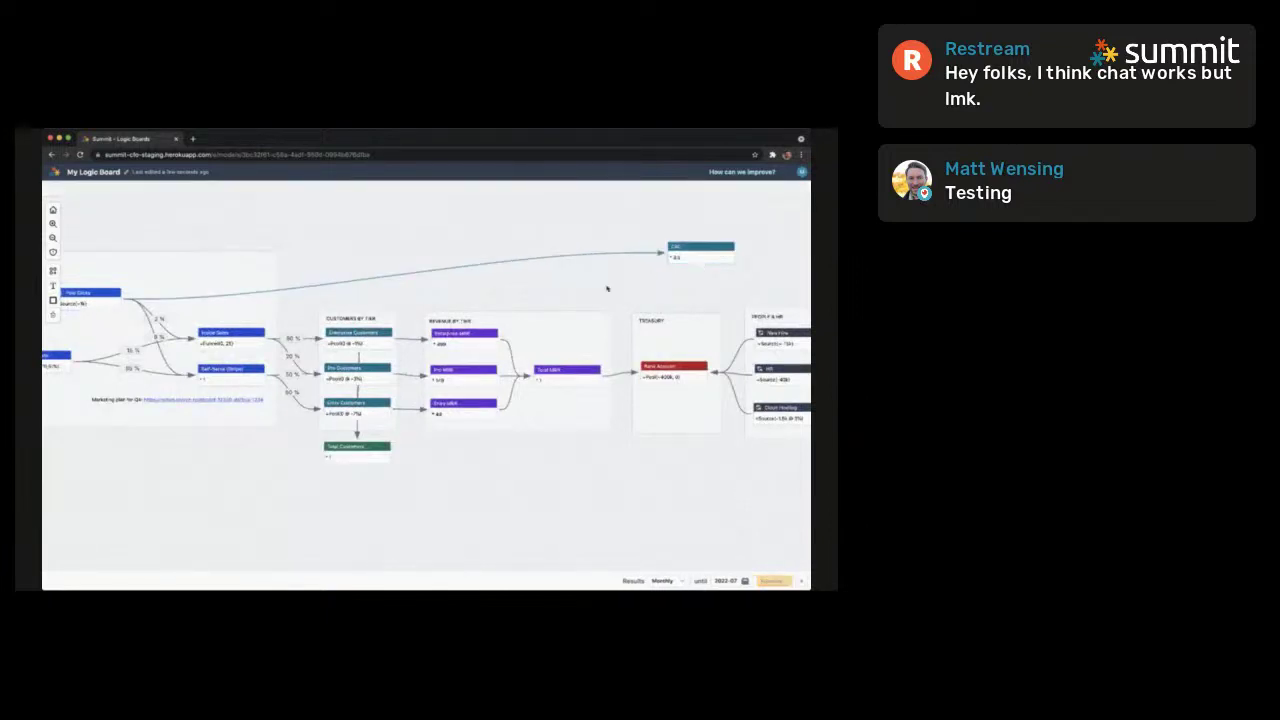
left_click_drag(100, 300, 90, 290)
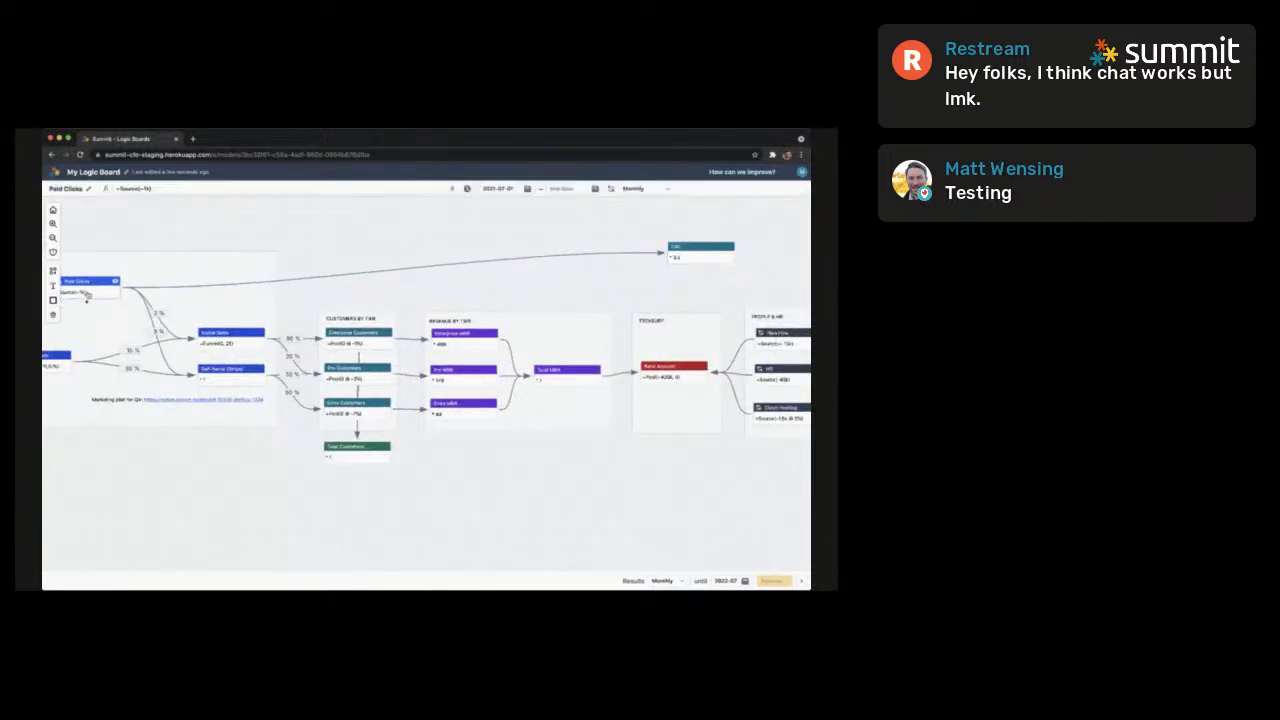
Connect CAC to Bank Account and align CAC directly above it
left_click(700, 251)
left_click_drag(714, 286, 457, 277)
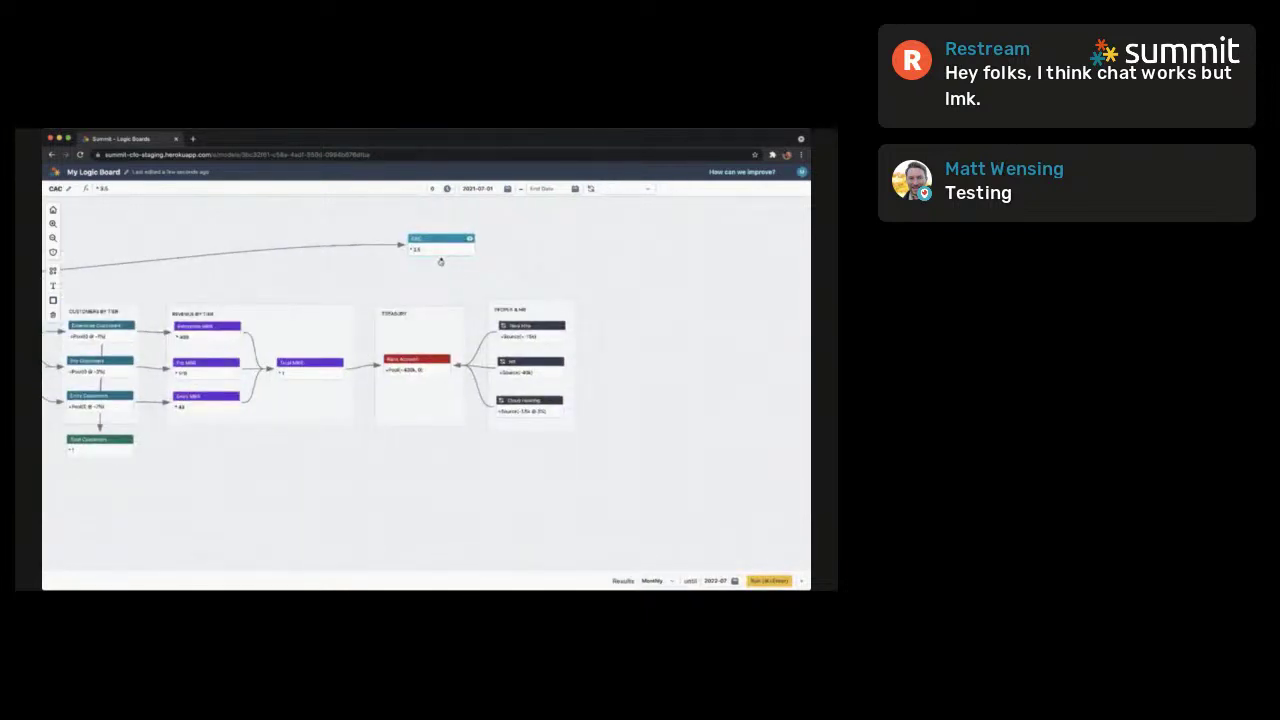
left_click_drag(440, 261, 416, 360)
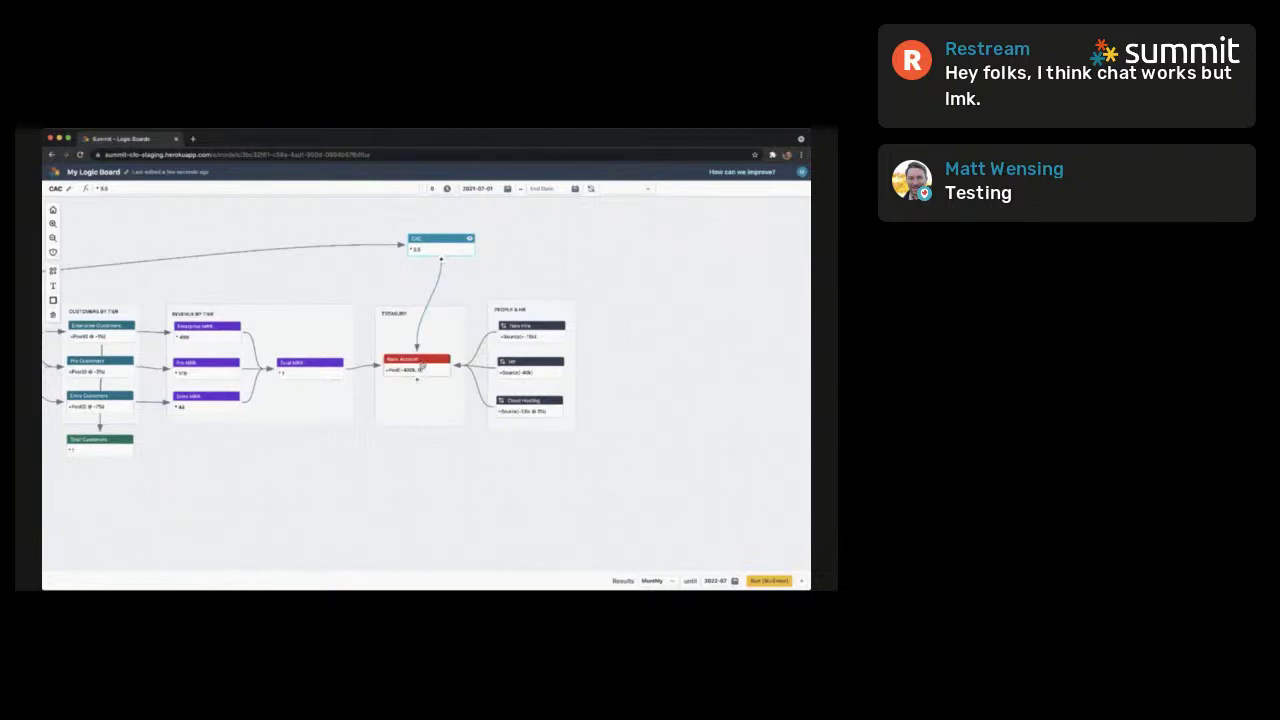
left_click_drag(444, 248, 419, 267)
left_click(506, 246)
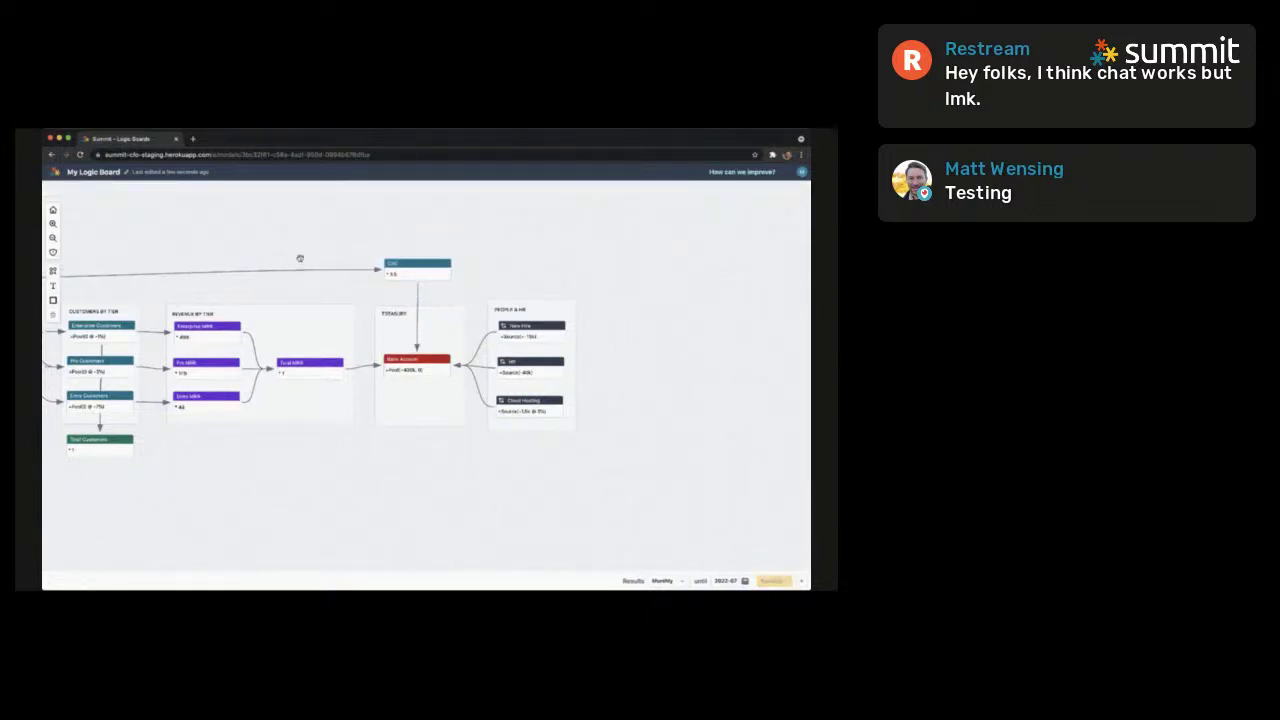
Shift Paid Clicks slightly left and move CAC into the MARKETING rectangle above Inside Sales
left_click_drag(300, 257, 591, 243)
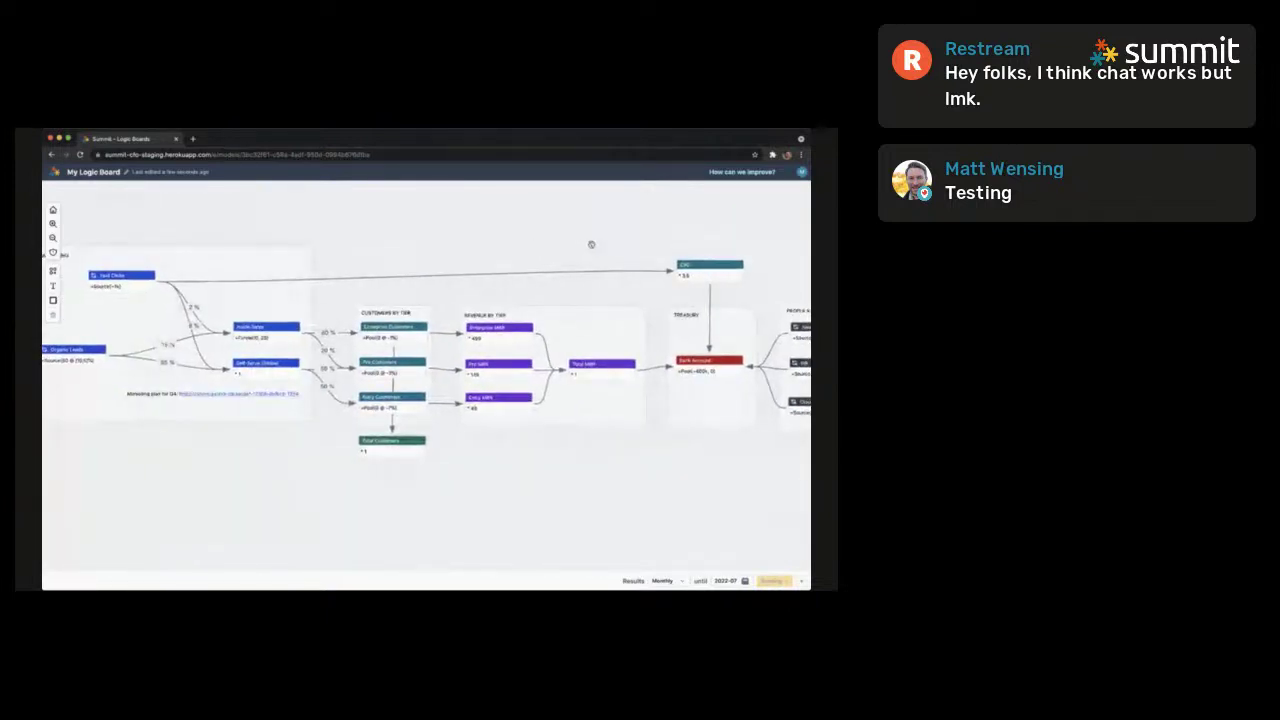
mouse_move(122, 277)
left_mouse_down()
mouse_move(480, 222)
mouse_move(248, 225)
mouse_move(243, 257)
mouse_move(269, 269)
mouse_move(112, 282)
mouse_move(93, 287)
mouse_move(91, 314)
mouse_move(104, 283)
left_mouse_up()
left_click(509, 246)
scroll(504, 265, "right", 3)
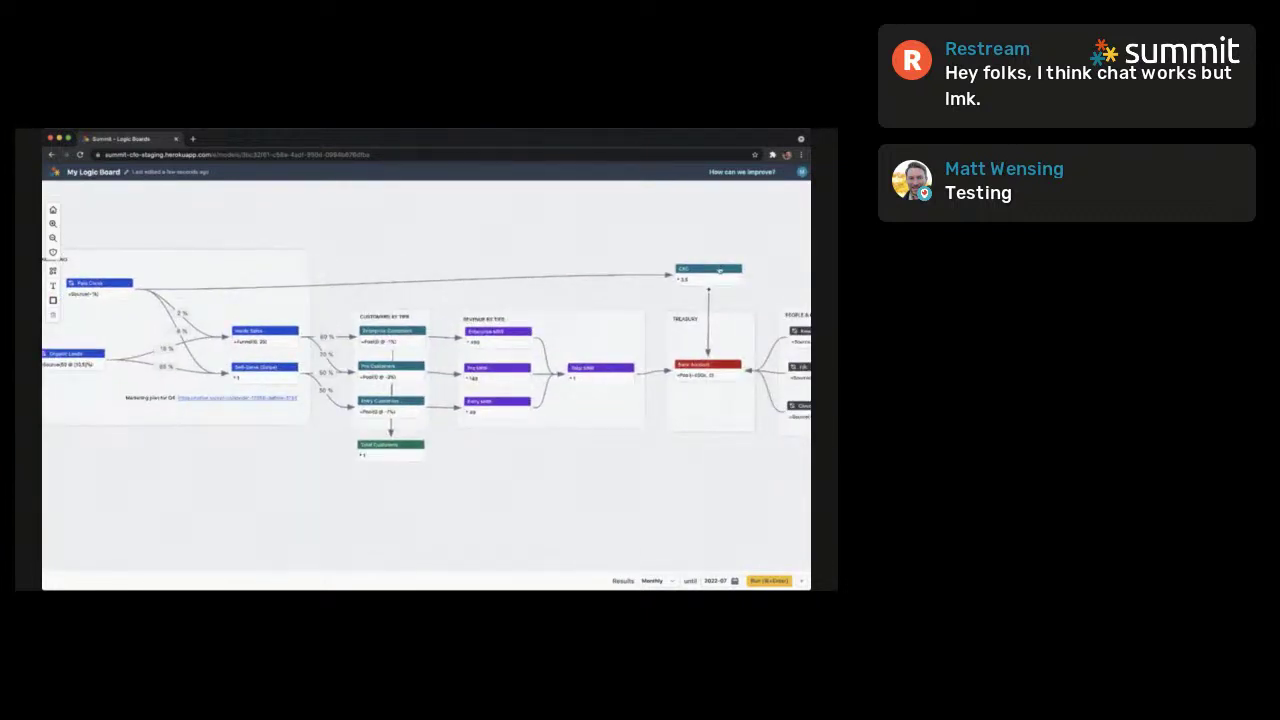
left_click_drag(718, 271, 275, 274)
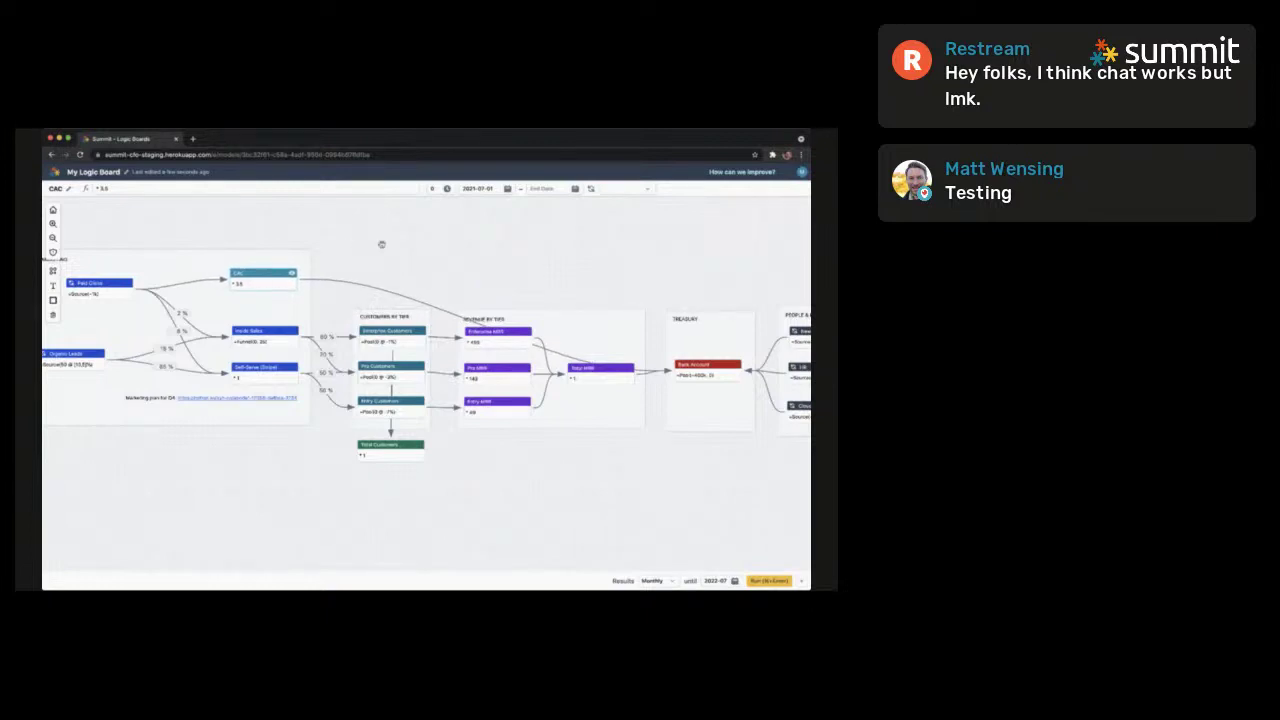
left_click_drag(382, 245, 518, 251)
left_click_drag(408, 288, 410, 298)
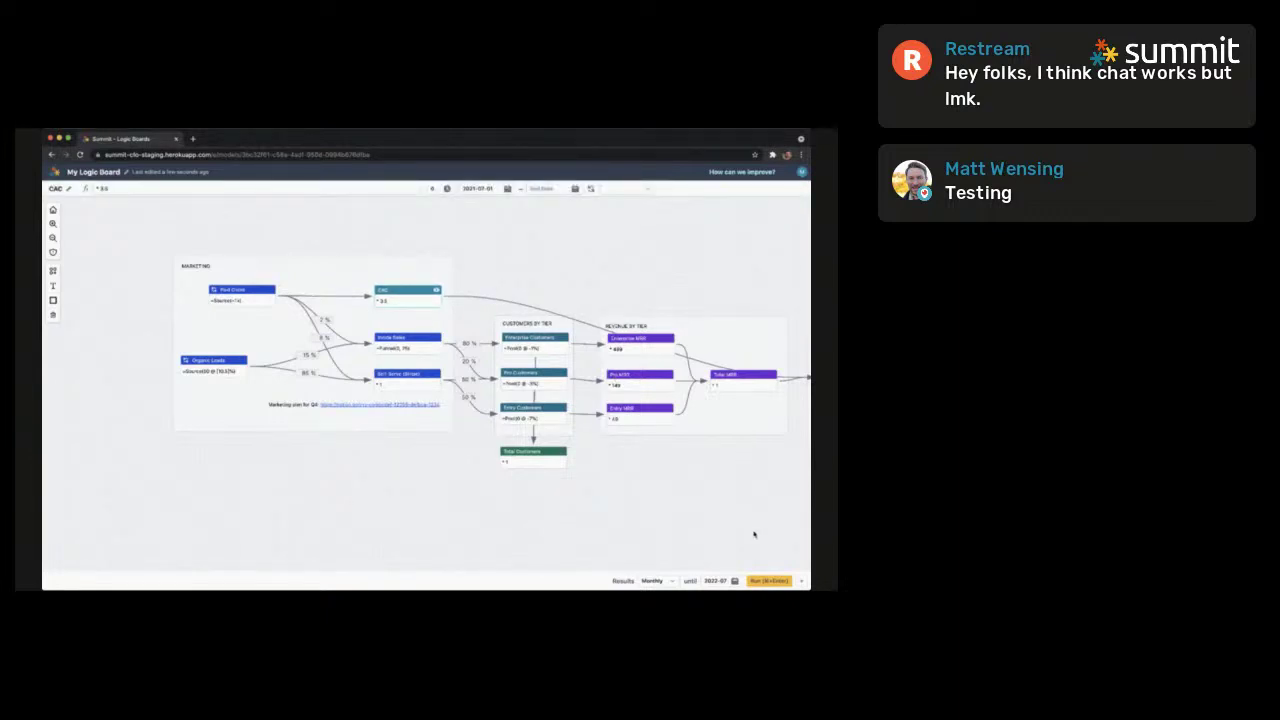
Open the results table, place the CAC row directly below Organic Leads and colour CAC red
left_click(799, 582)
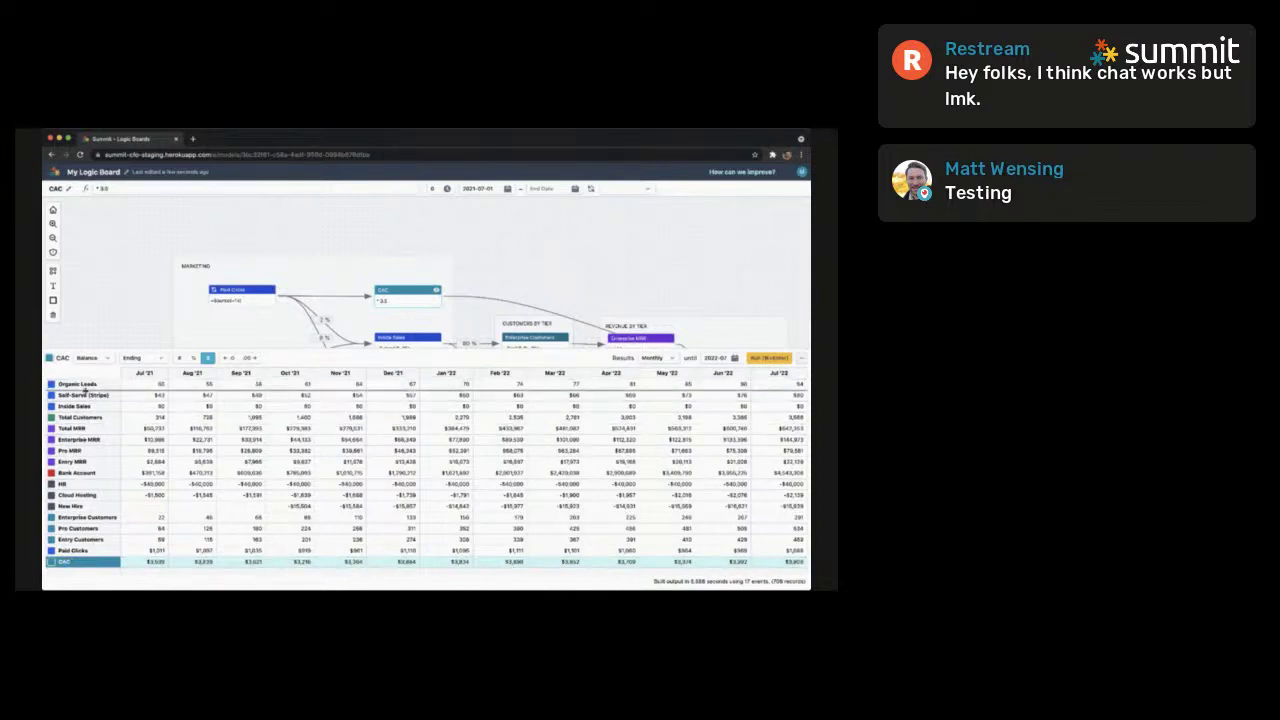
left_click_drag(86, 391, 90, 396)
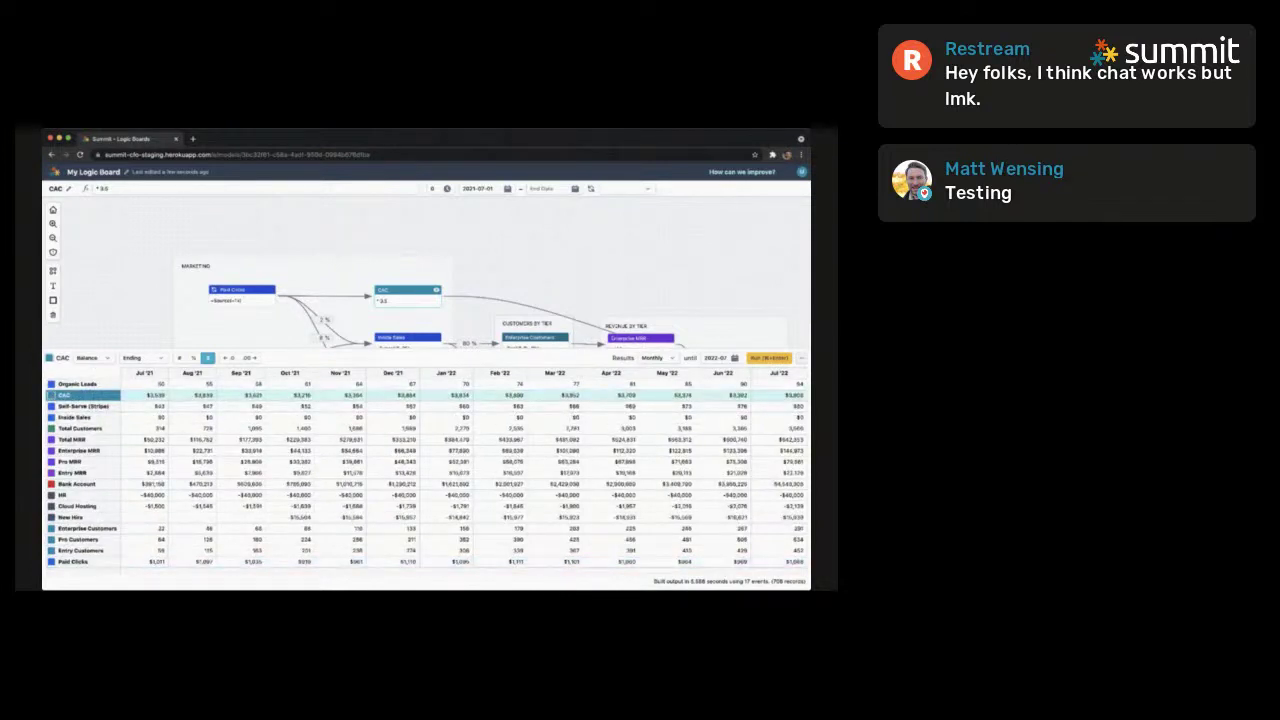
left_click(50, 358)
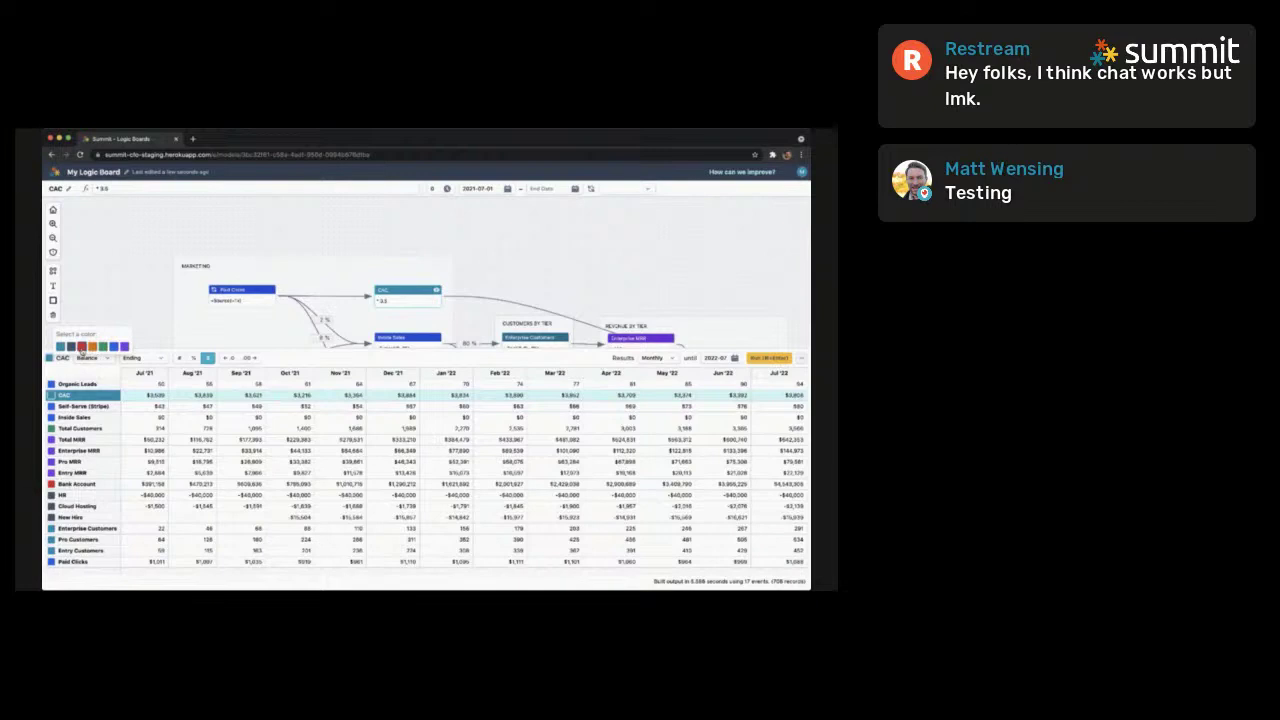
left_click(81, 346)
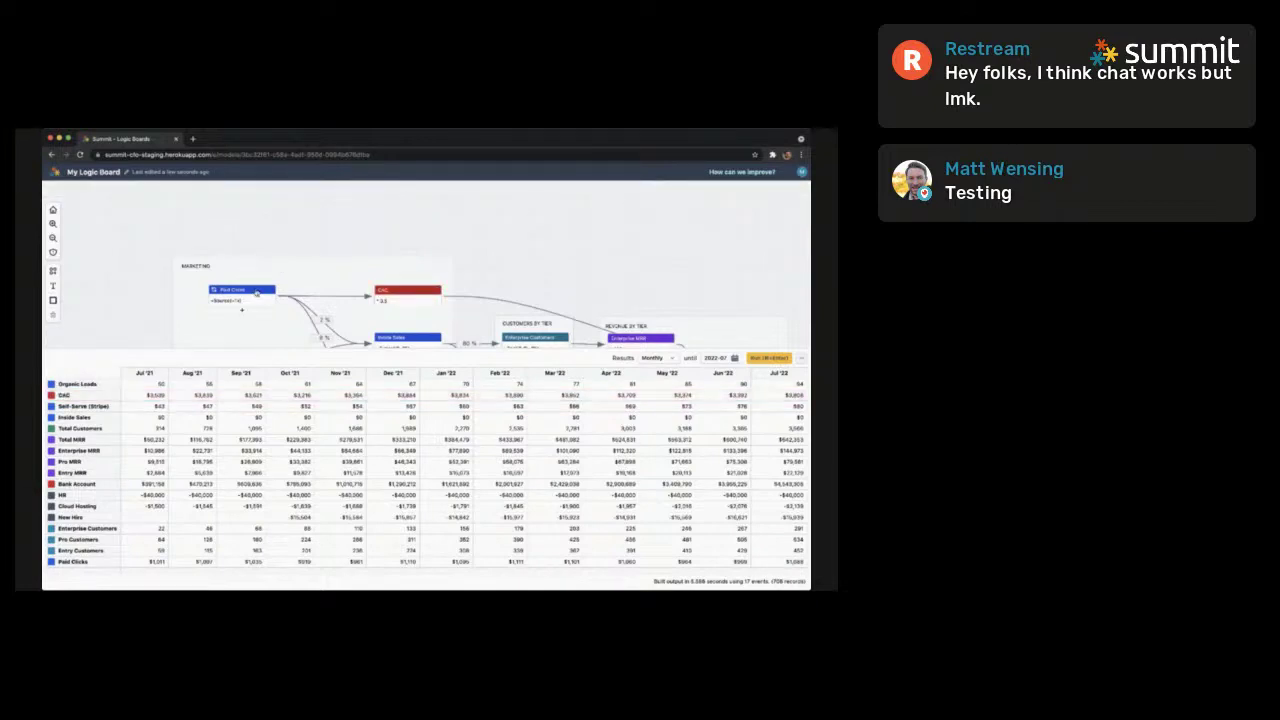
Format the Paid Clicks results as plain numbers instead of currency
left_click(256, 293)
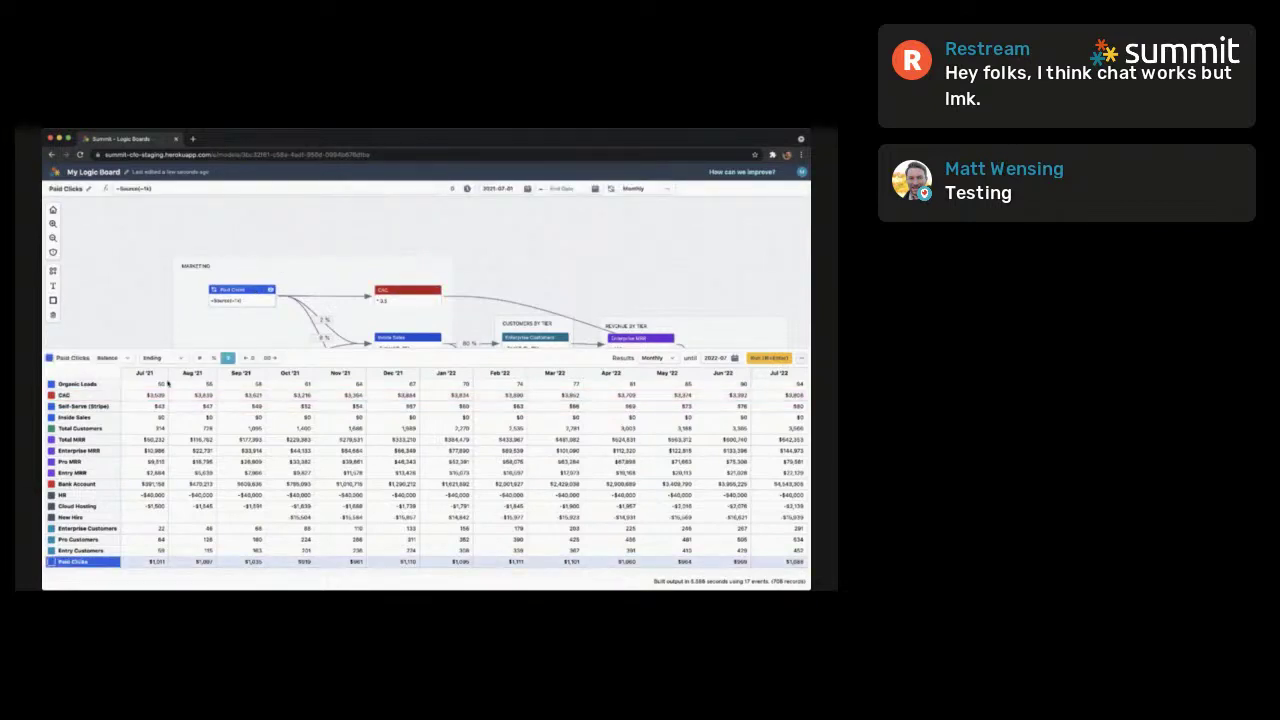
left_click(199, 357)
left_click(561, 270)
Set Paid Clicks' shares for both Inside Sales and Self-Serve (Stripe) to 0% to test the model without paid conversions
scroll(530, 240, "down", 3)
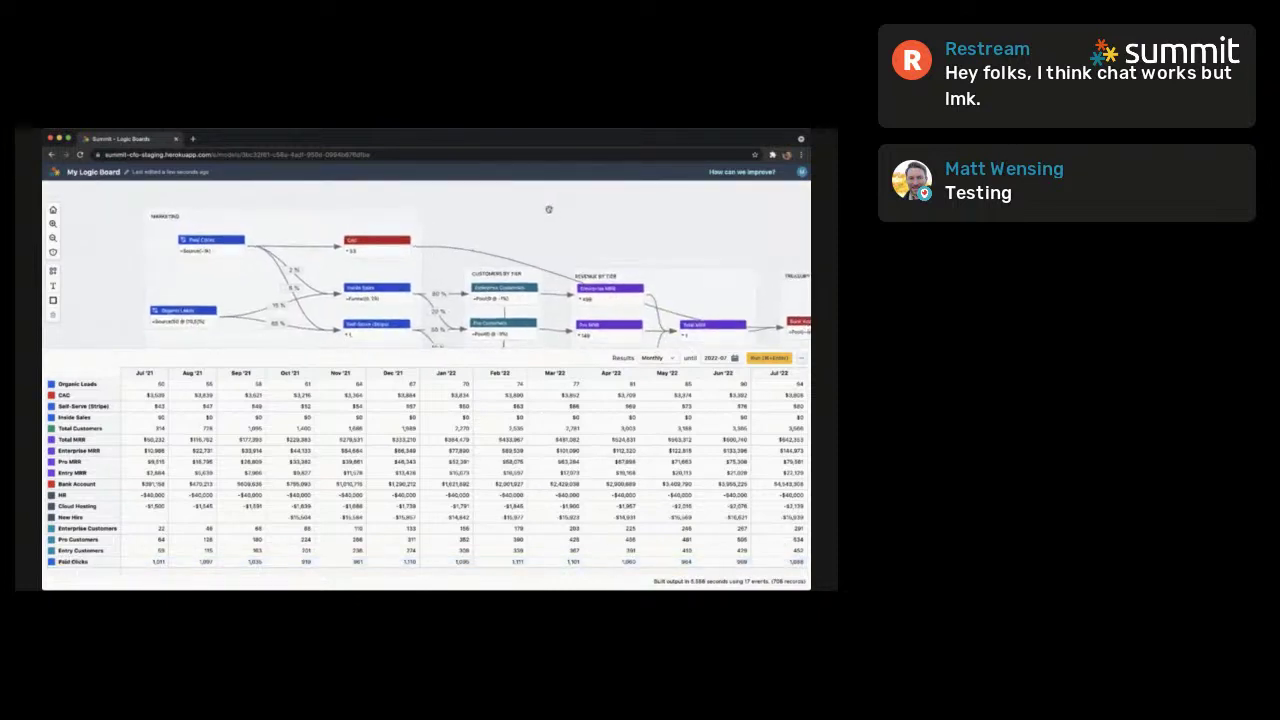
left_click_drag(549, 210, 545, 208)
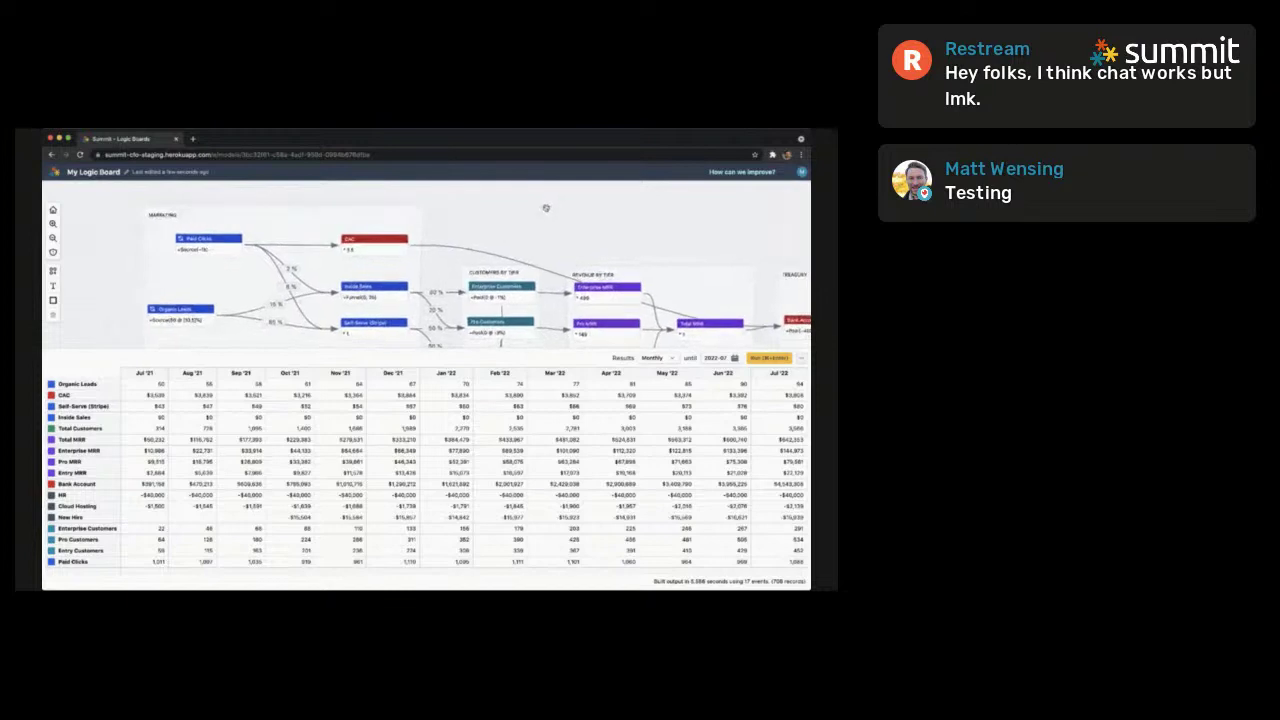
left_click(286, 244)
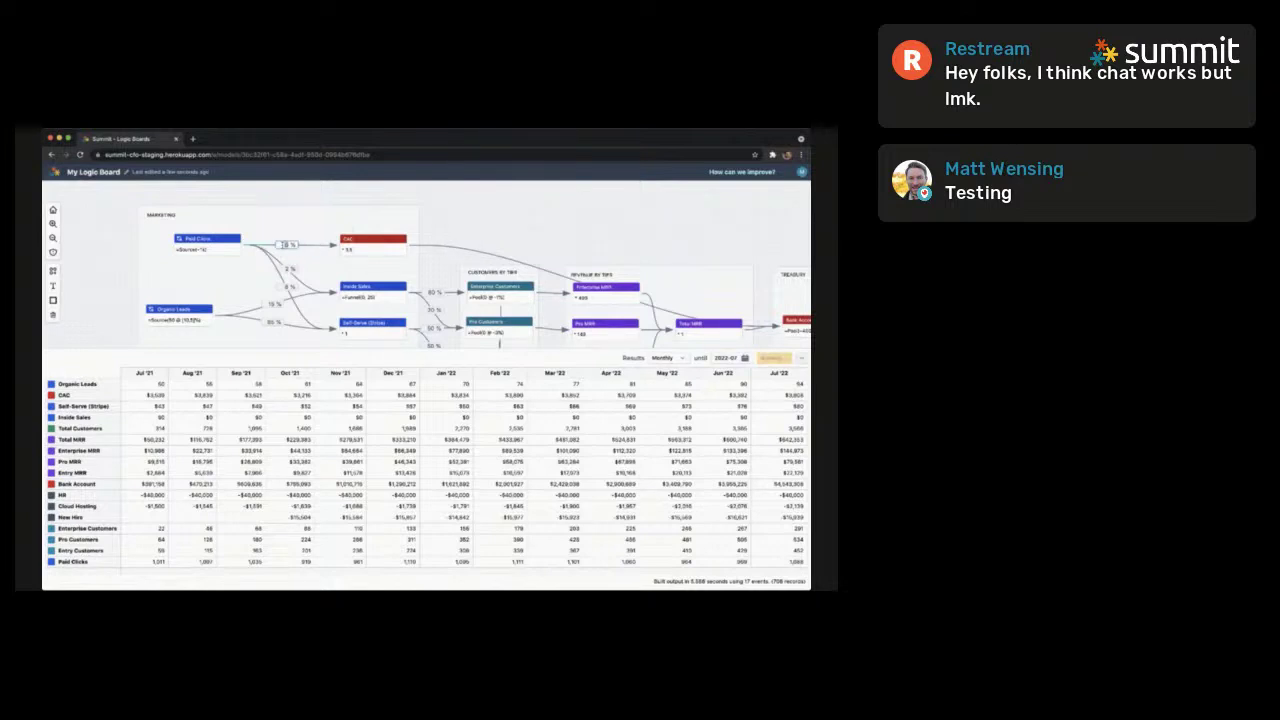
left_click(478, 211)
left_click(288, 268)
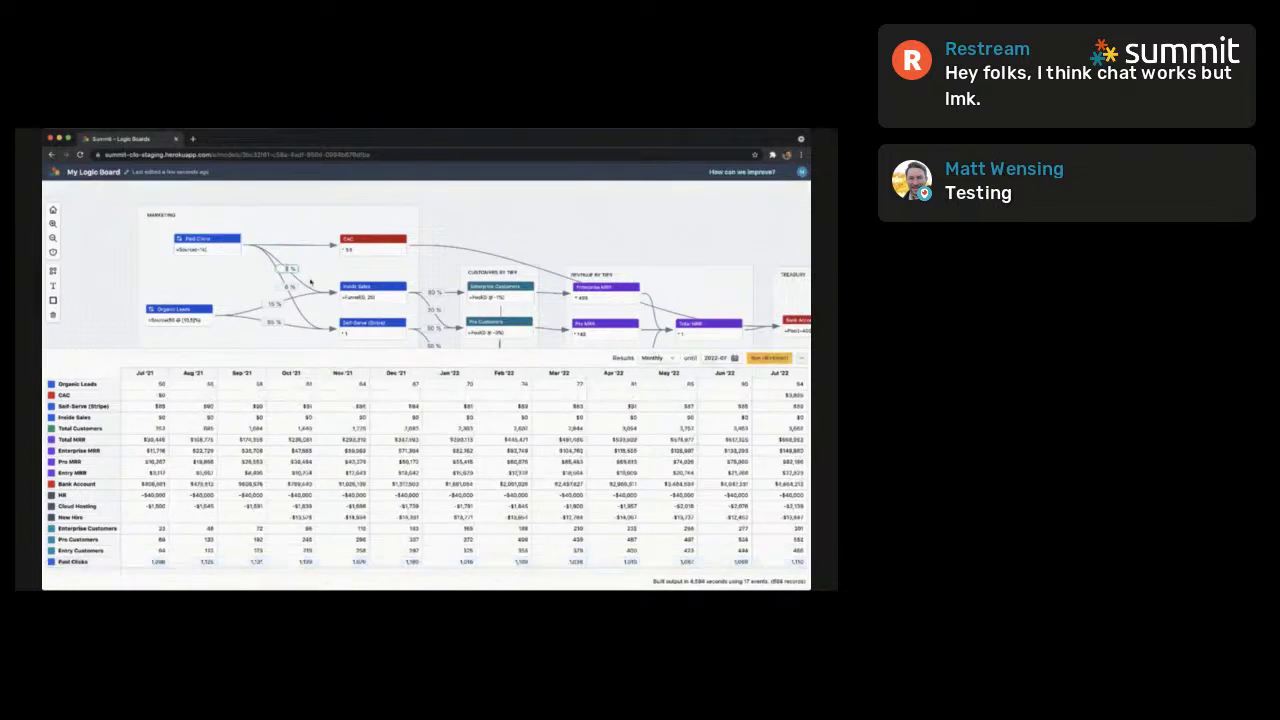
left_click(289, 288)
left_click(125, 275)
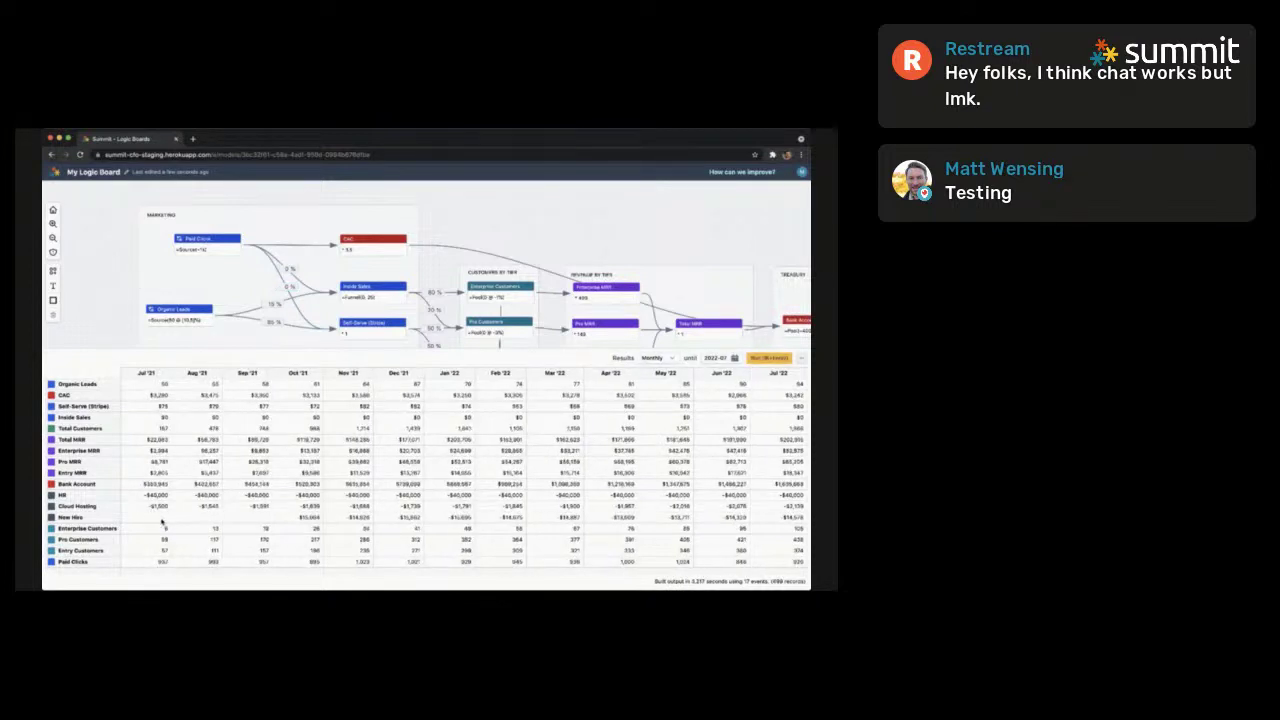
Examine the CAC and Total Customers rows and rerun the model
left_click(90, 396)
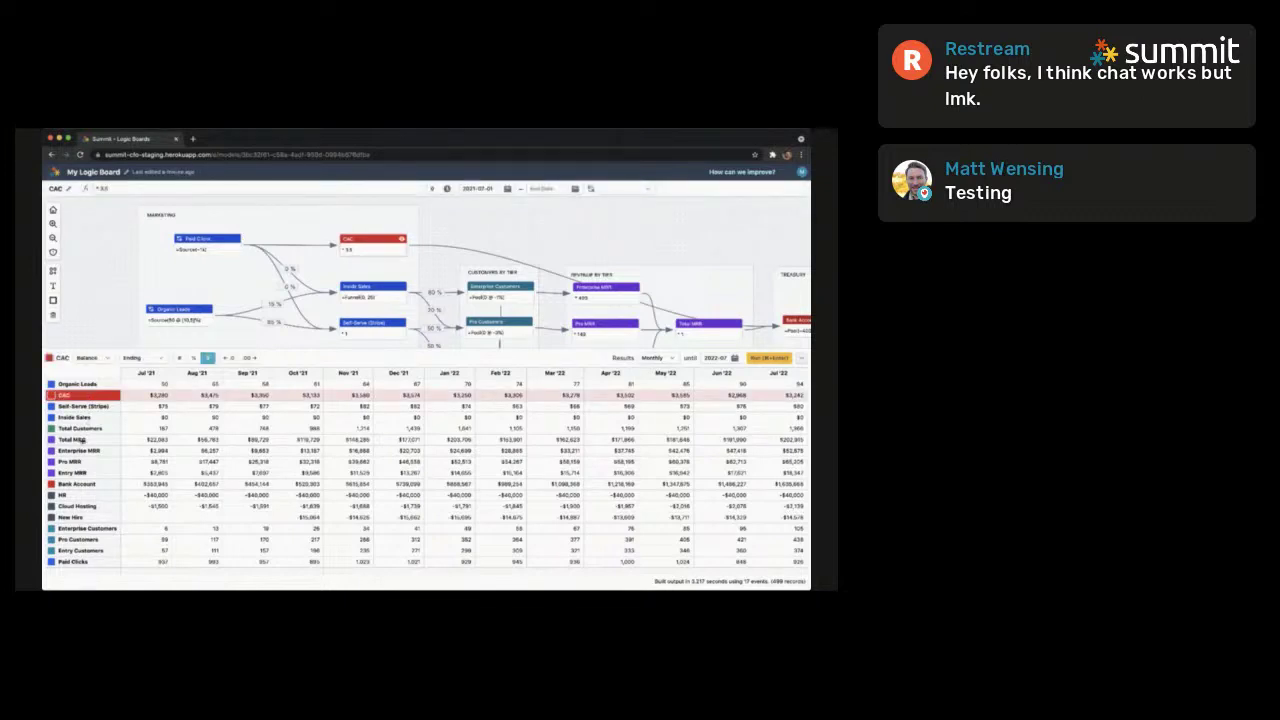
left_click(88, 428)
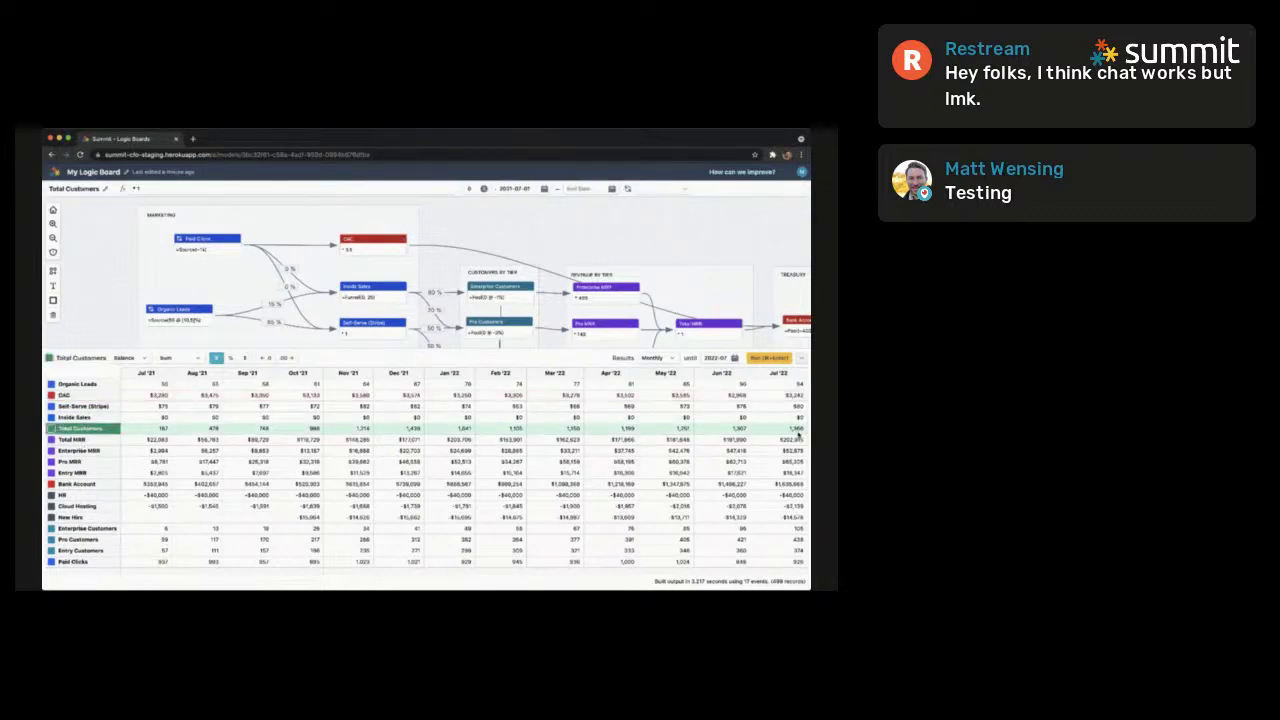
left_click(780, 362)
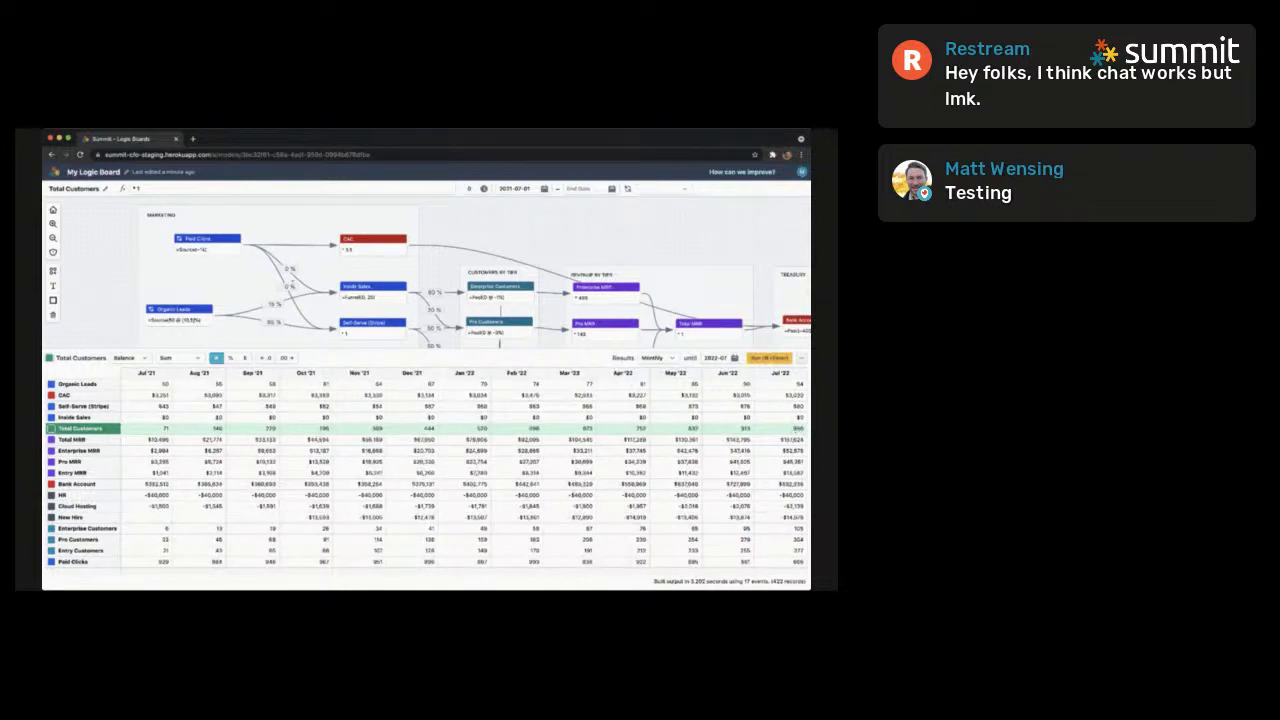
Restore Paid Clicks' shares to 2% for Inside Sales and 8% for Self-Serve (Stripe)
left_click(289, 270)
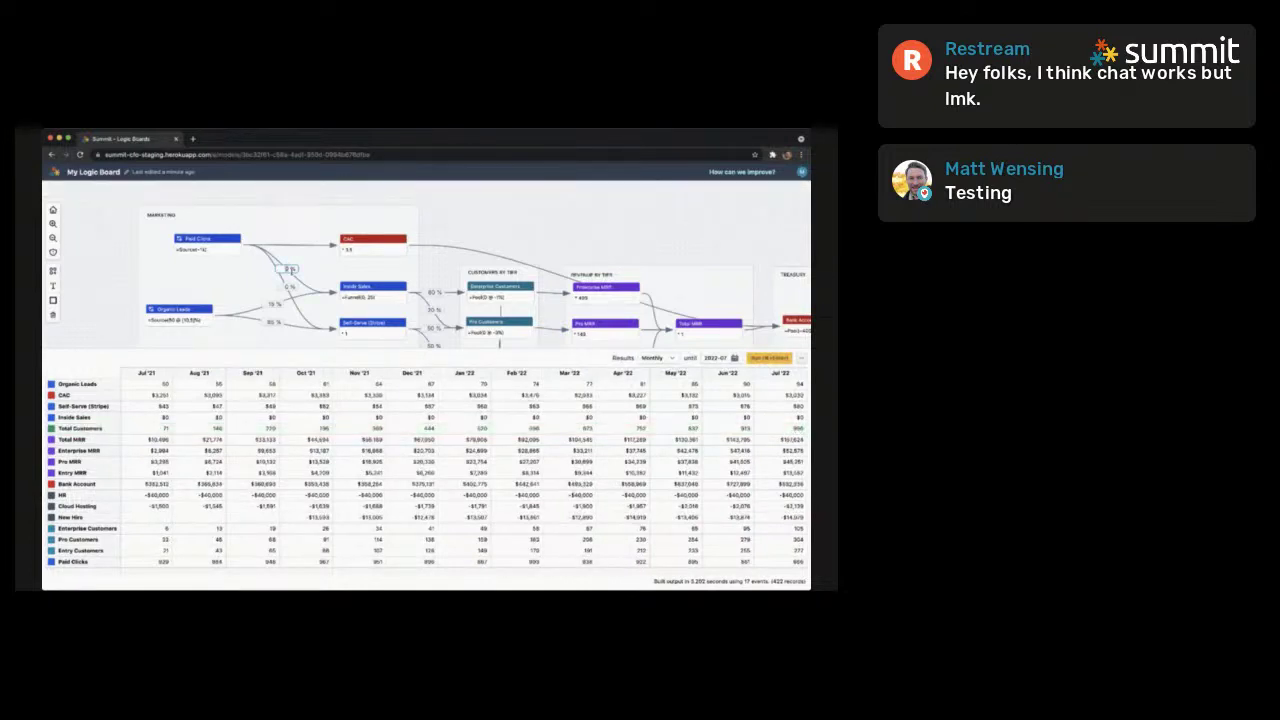
left_click(290, 287)
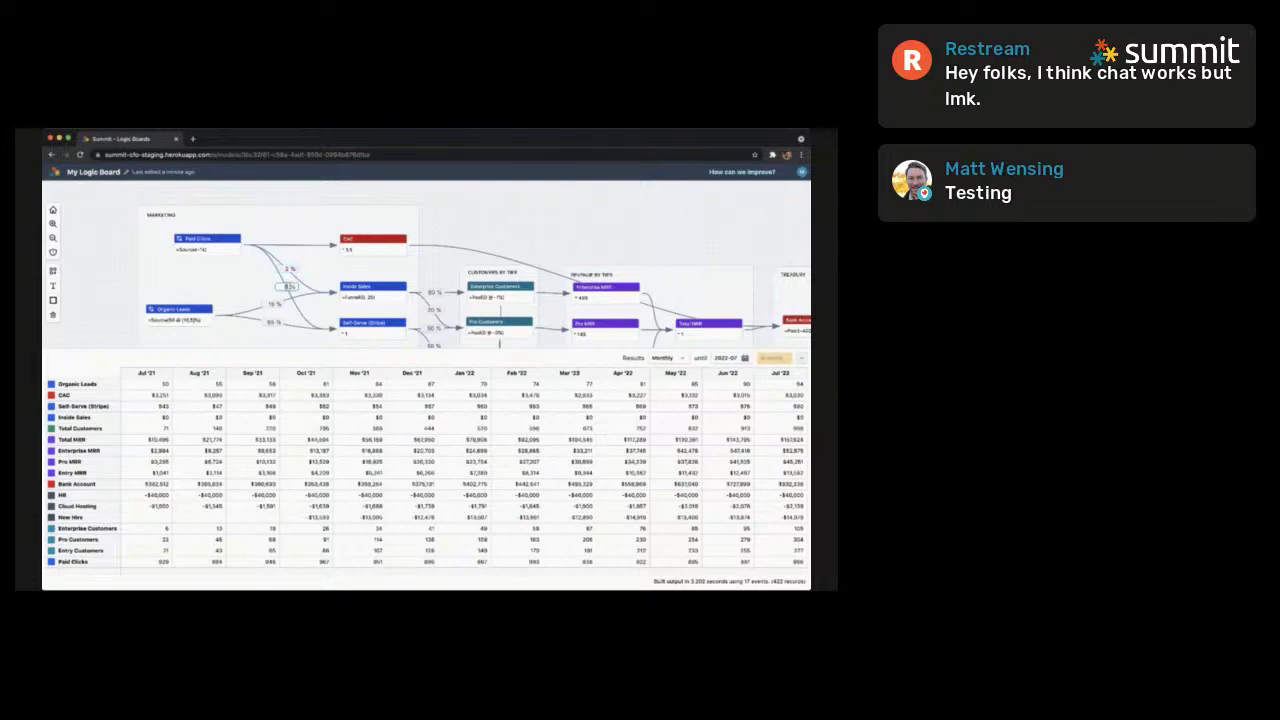
left_click(624, 217)
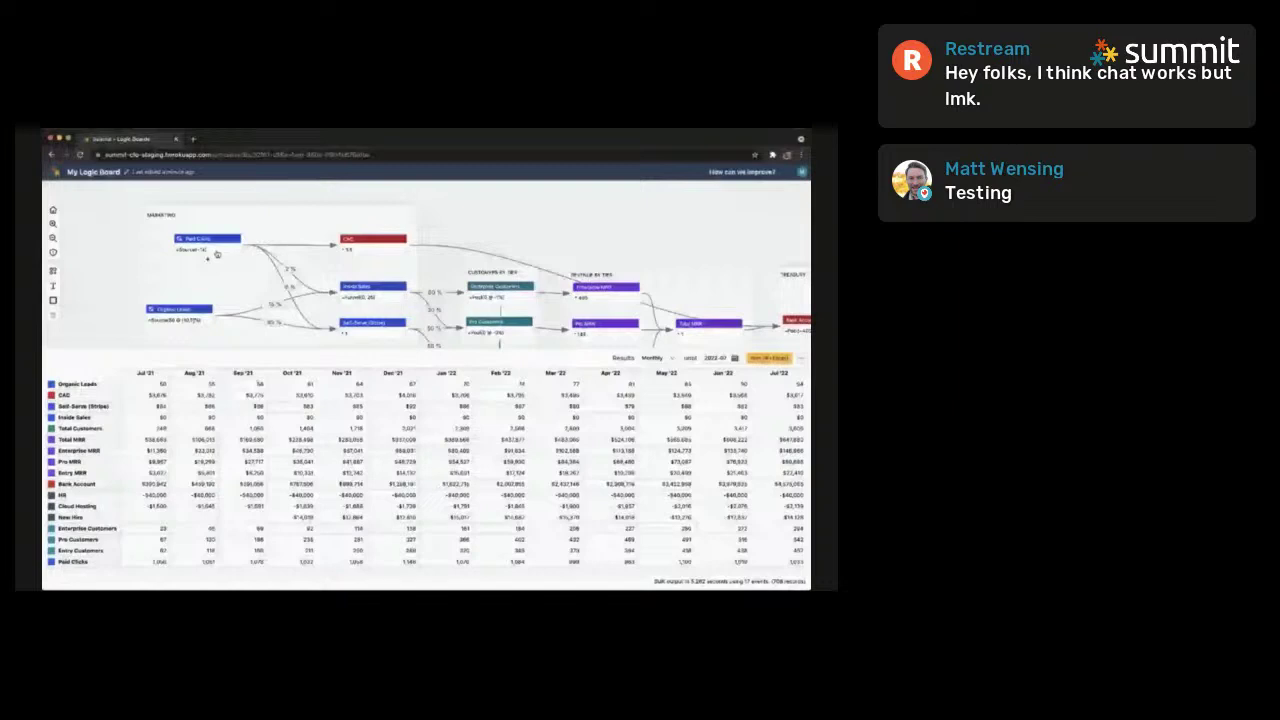
Nudge the Paid Clicks block slightly left and set the CAC multiplier to 8
left_click(211, 242)
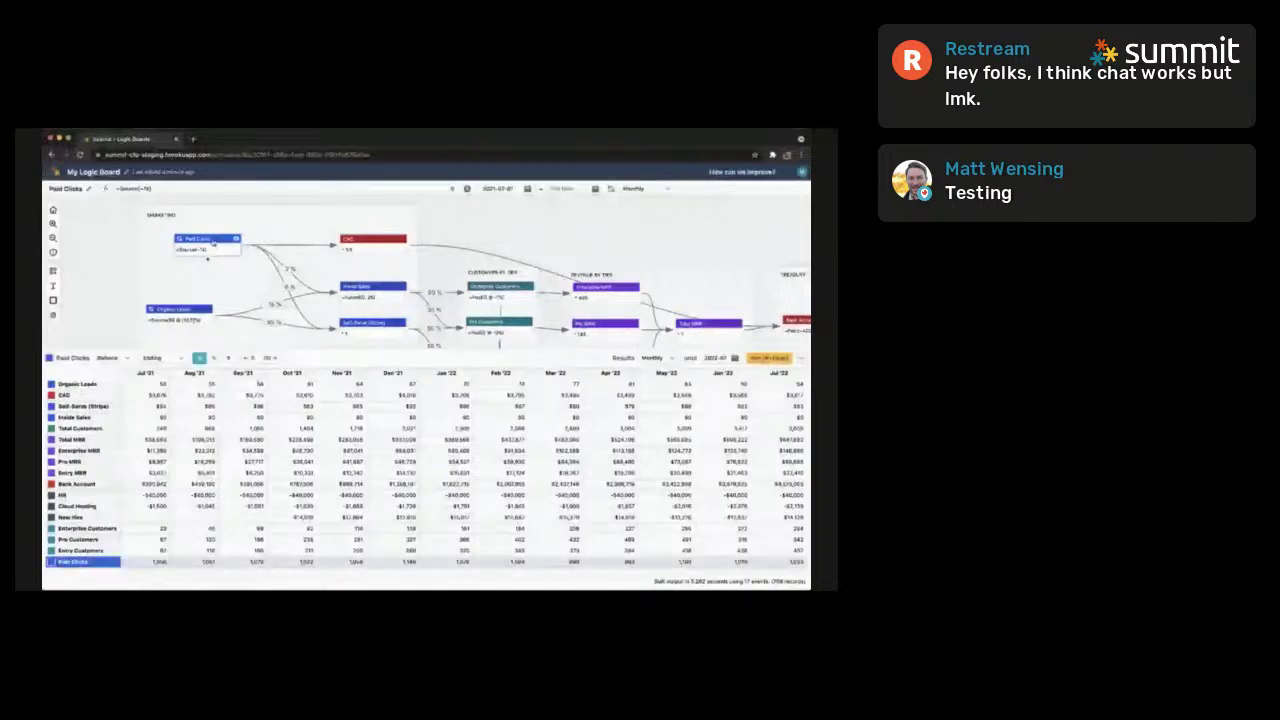
left_click_drag(213, 243, 207, 242)
left_click(360, 253)
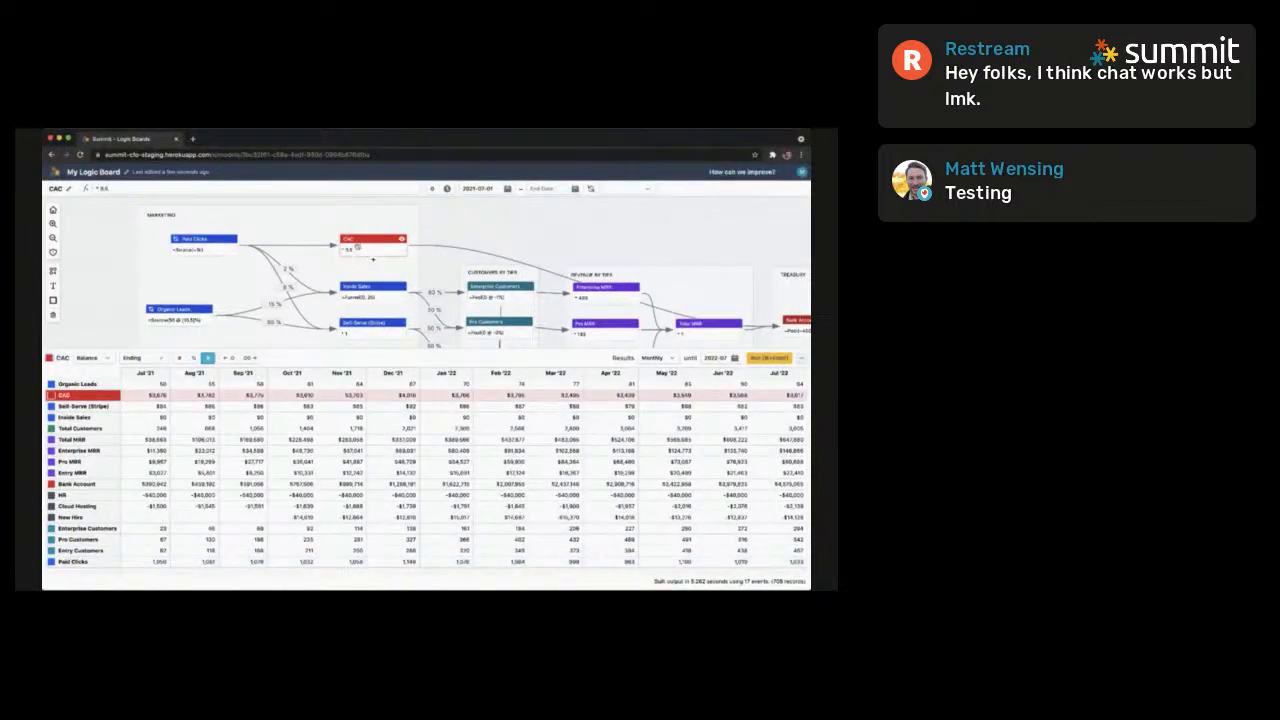
double_click(365, 249)
left_click(365, 249)
left_click(469, 217)
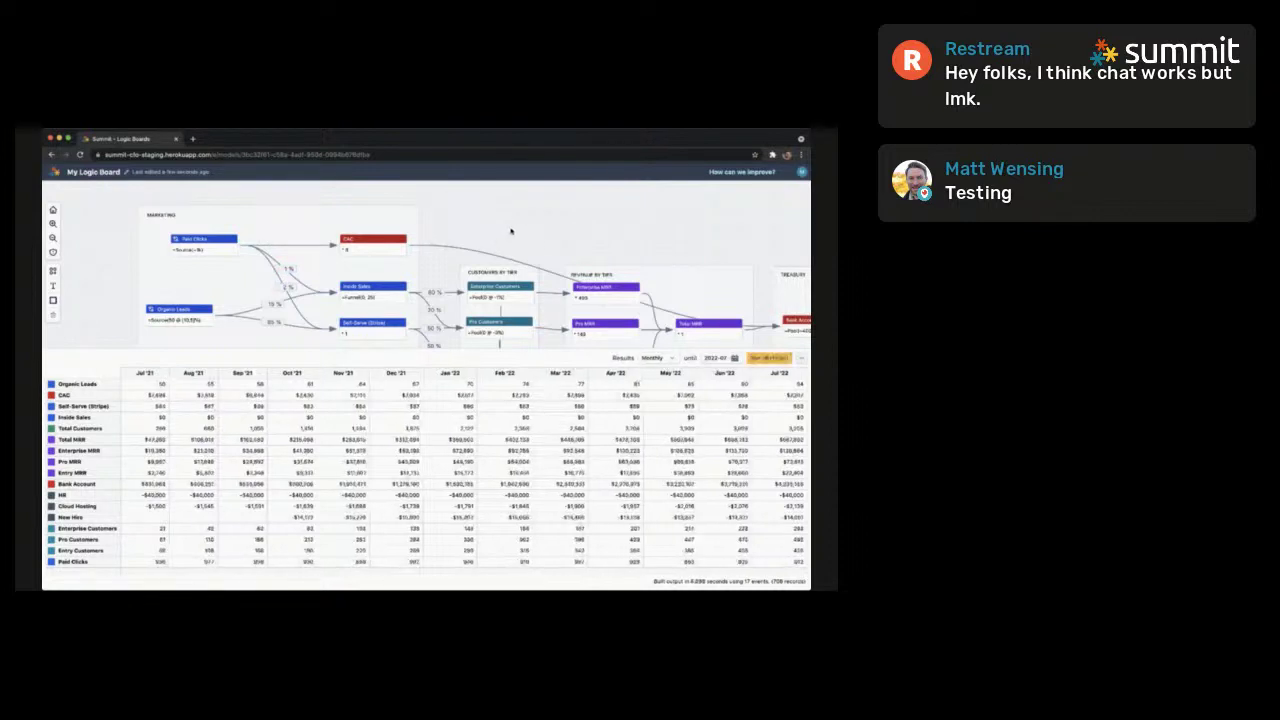
Set the start date of Paid Clicks to 2021-10-01 and rerun the model
scroll(660, 251, "down", 2)
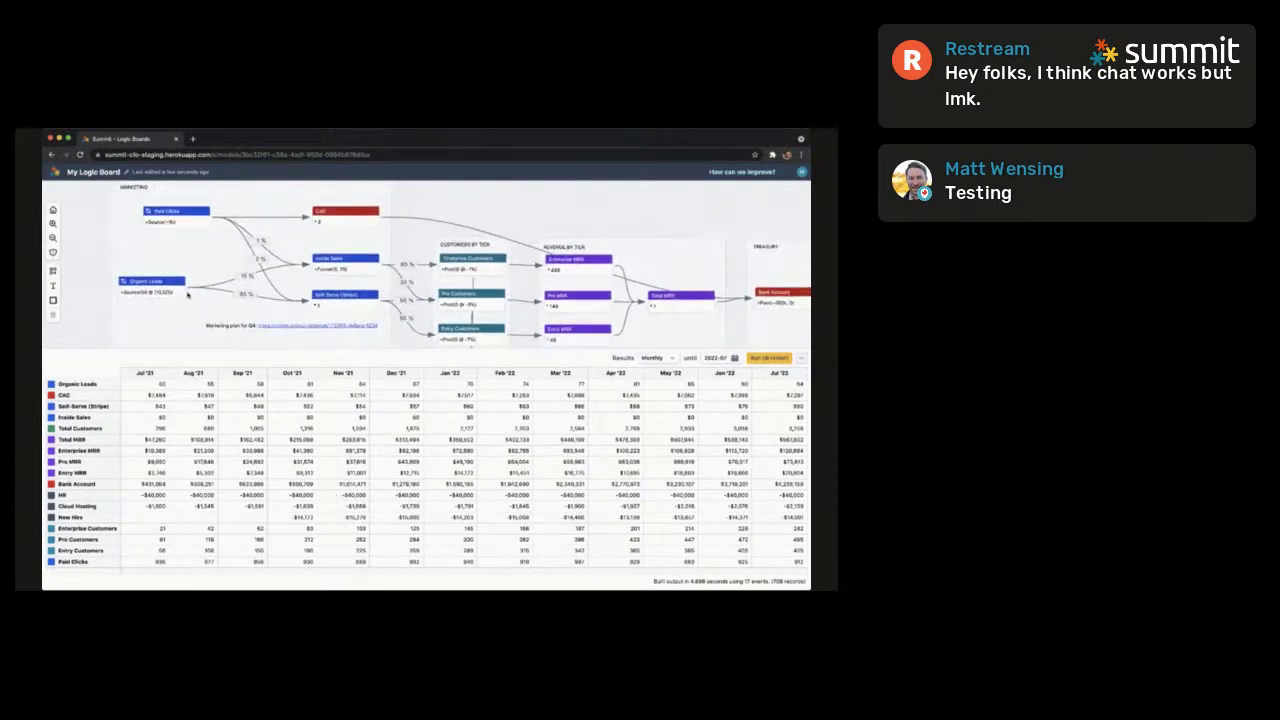
left_click(170, 215)
left_click_drag(480, 212, 493, 240)
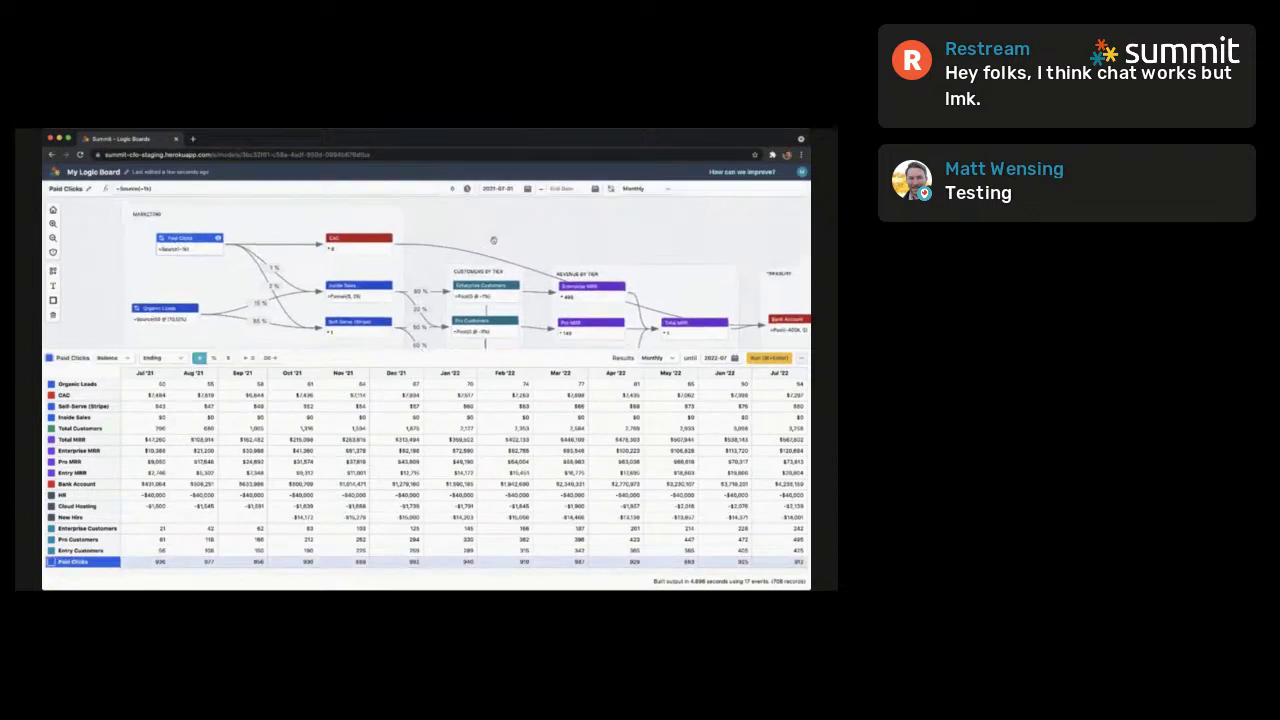
left_click(503, 188)
key("BackSpace")
type("8")
key("super+Return")
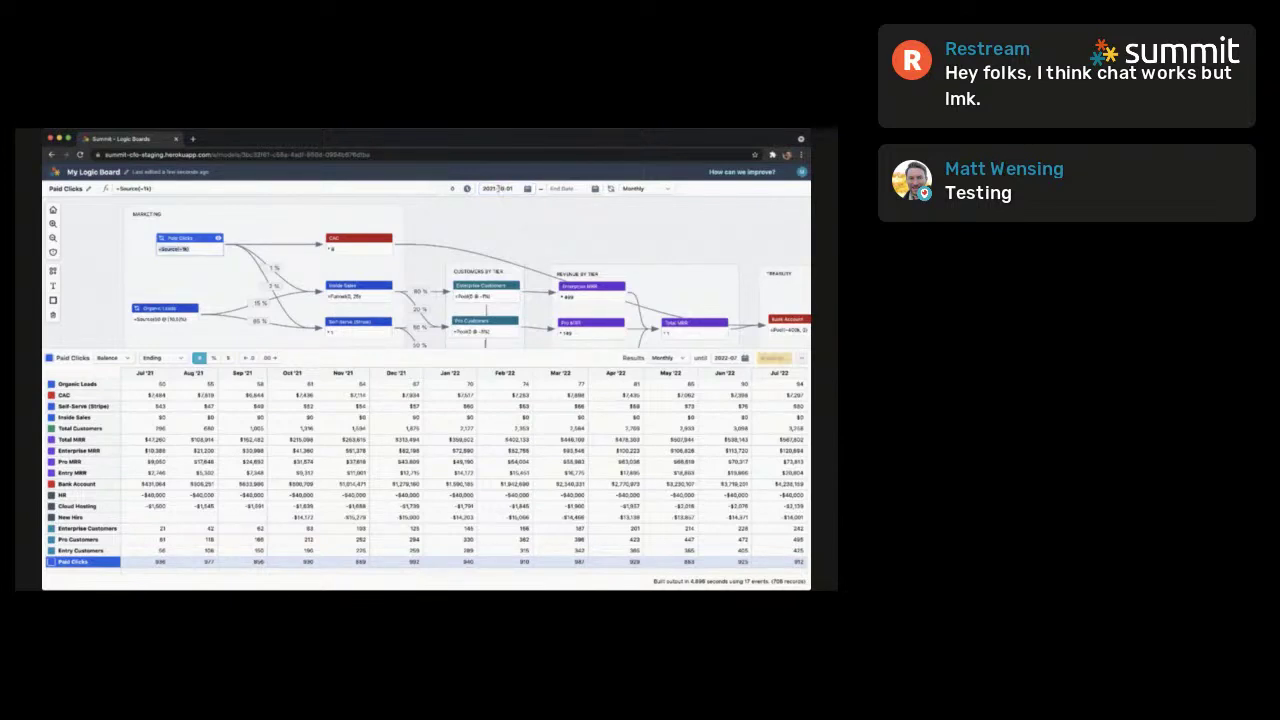
left_click(525, 213)
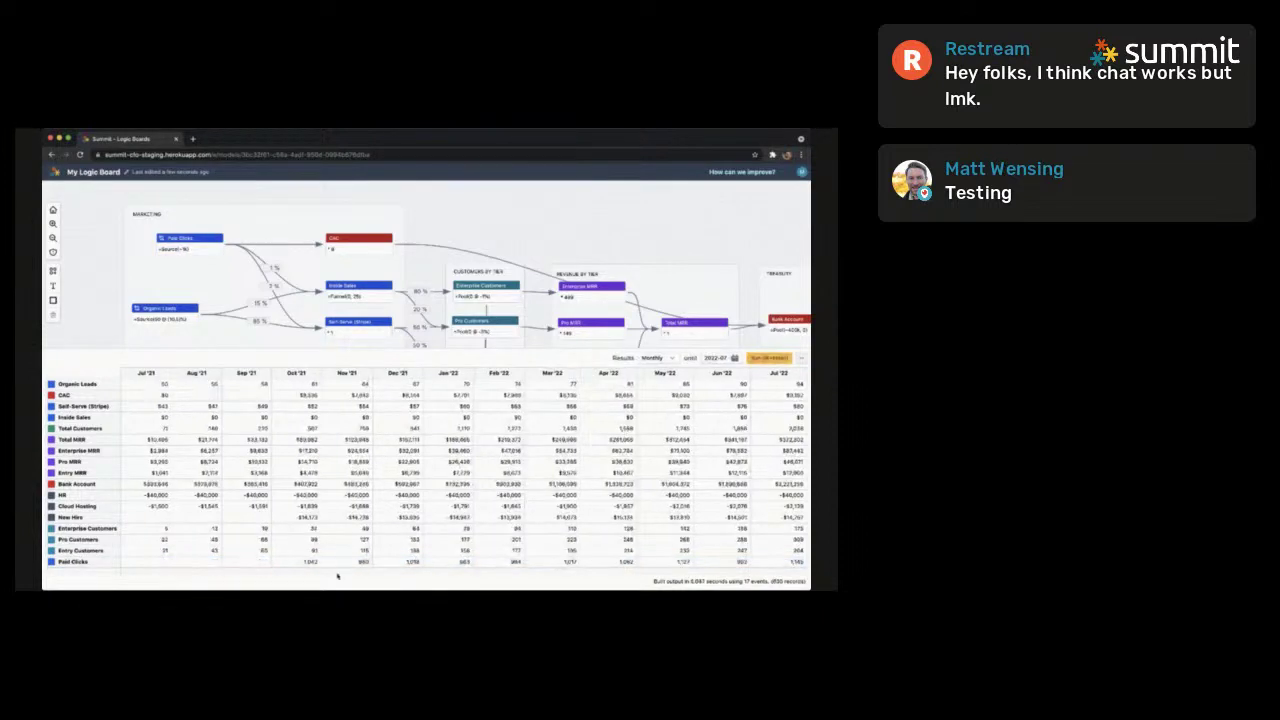
Move the Paid Clicks results row directly below CAC and compare their October '21 values
left_click(311, 564)
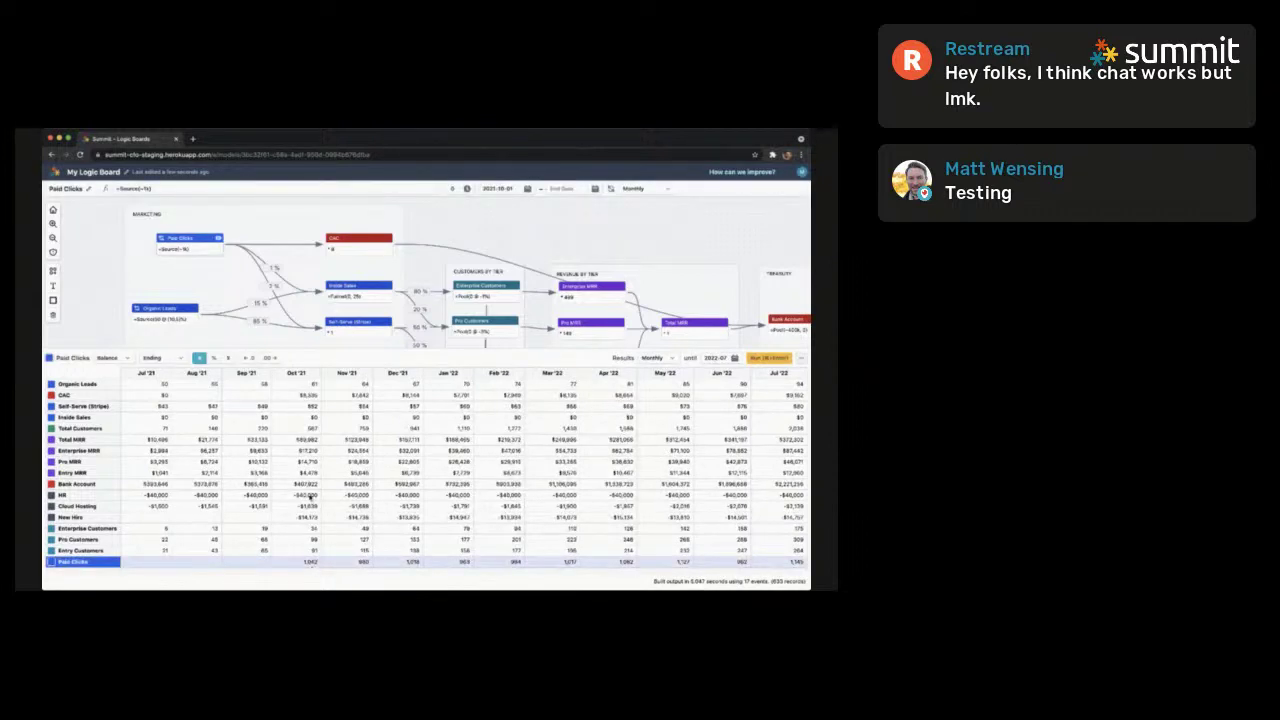
left_click_drag(107, 562, 106, 402)
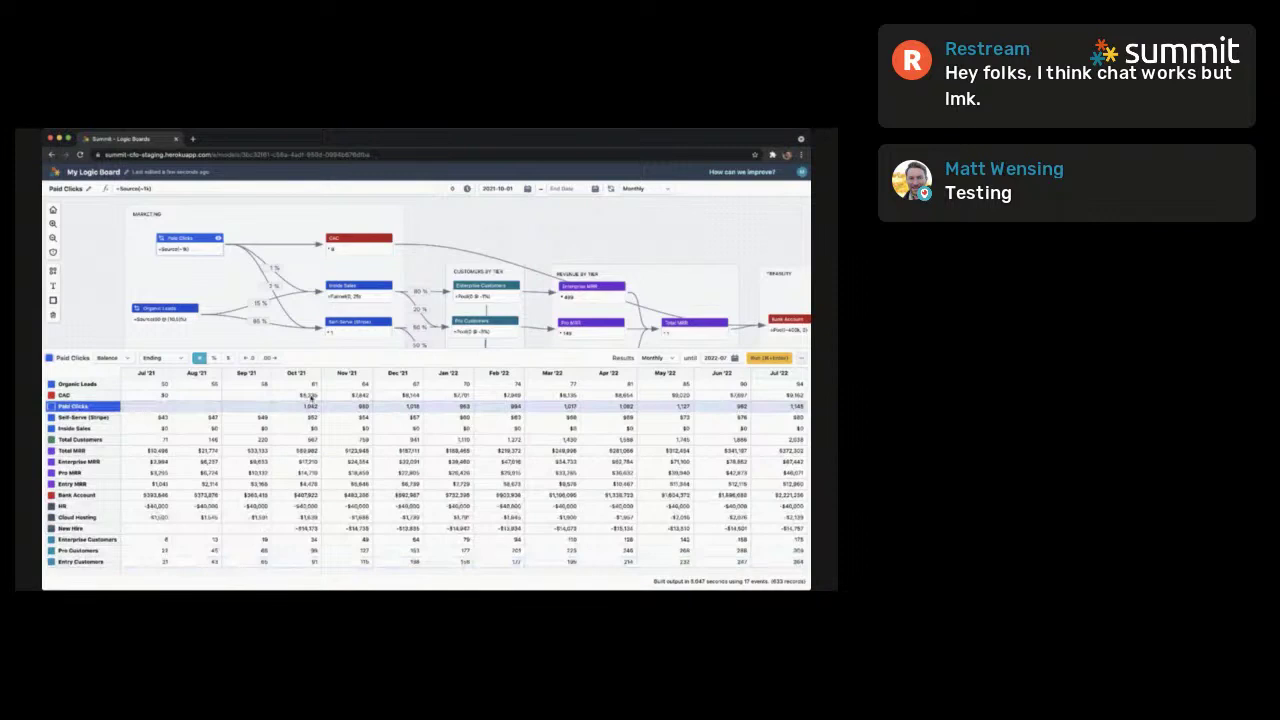
left_click(311, 397)
left_click(311, 407)
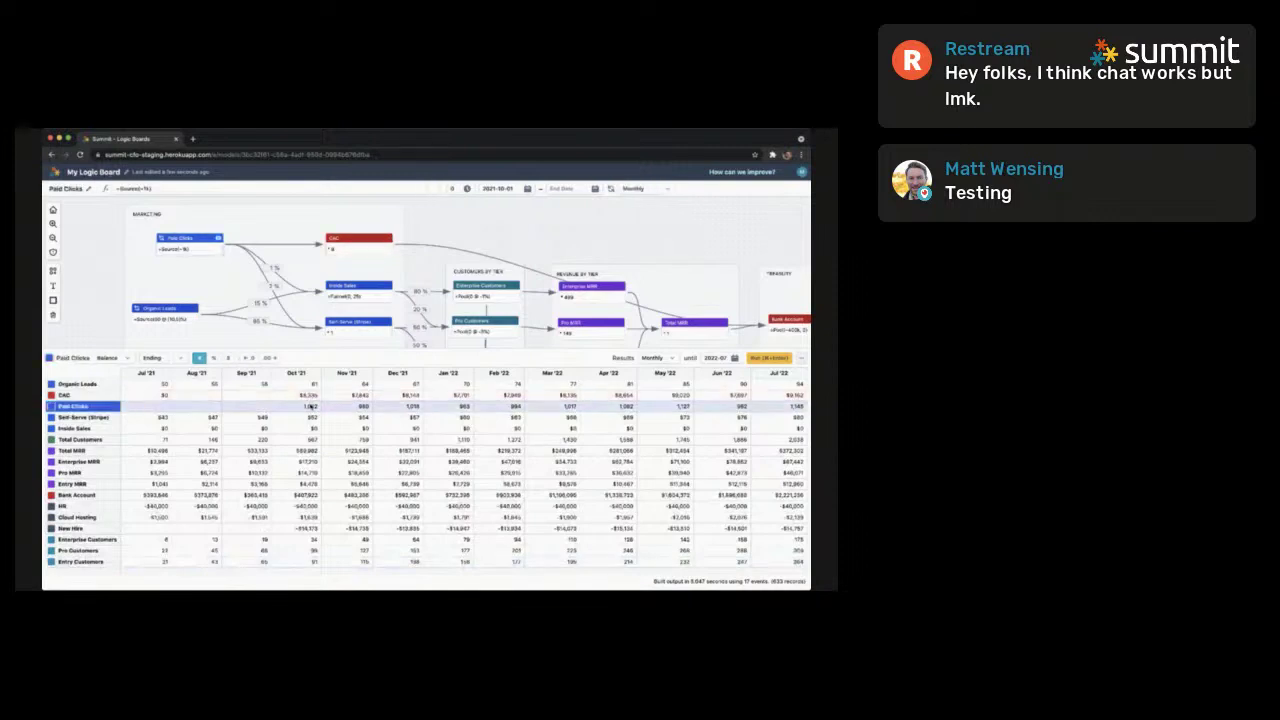
left_click(373, 245)
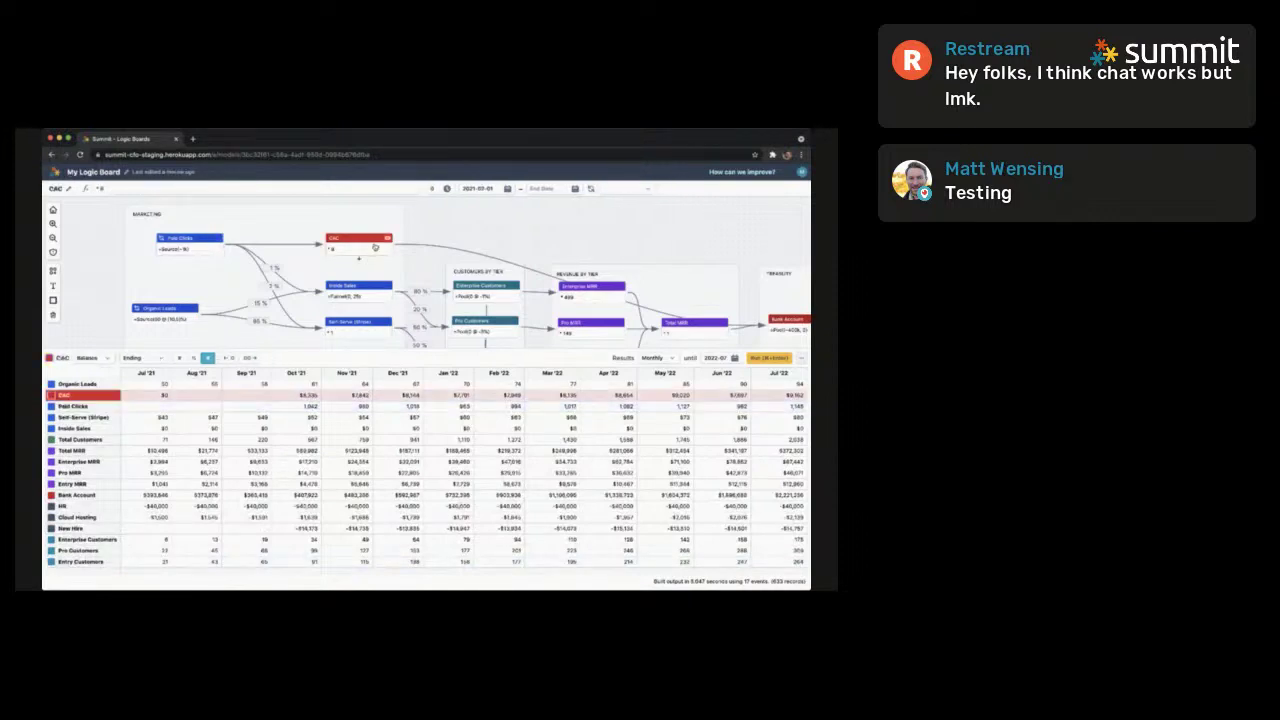
Try to give Paid Clicks an end date of 2022-03-01 and rerun the model
left_click(208, 243)
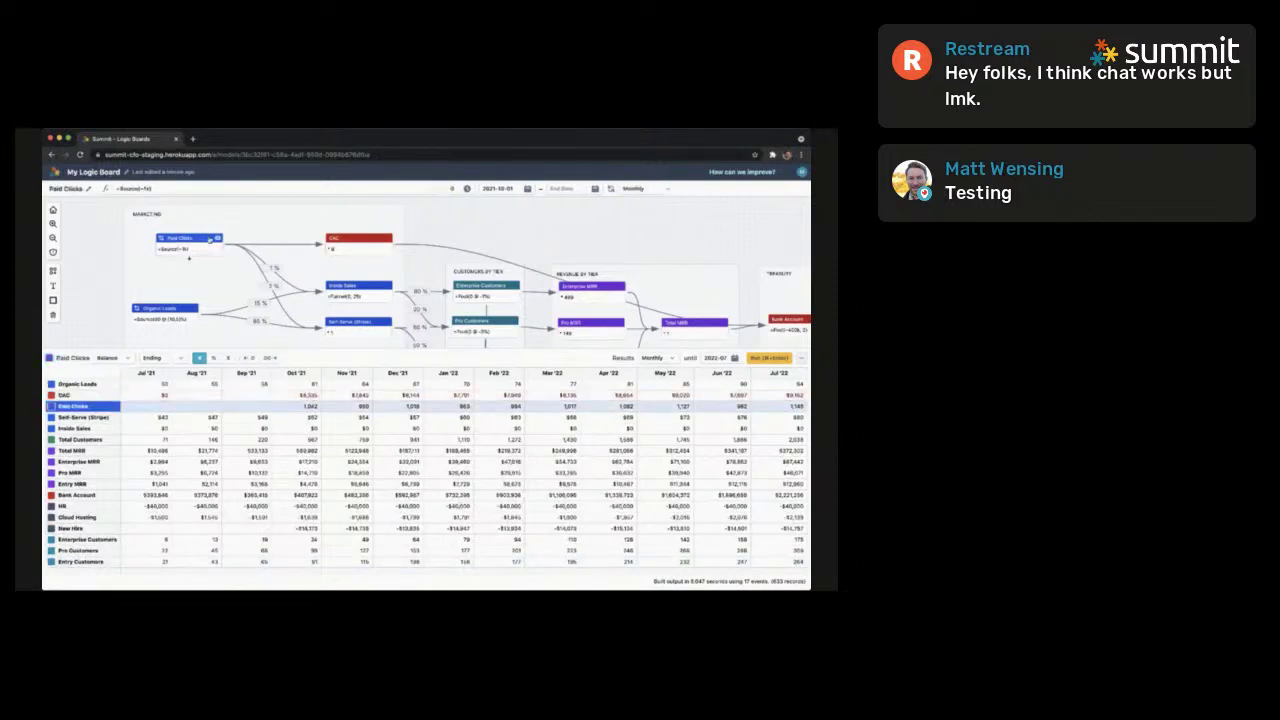
left_click(567, 189)
type("2022-03-01")
left_click(535, 217)
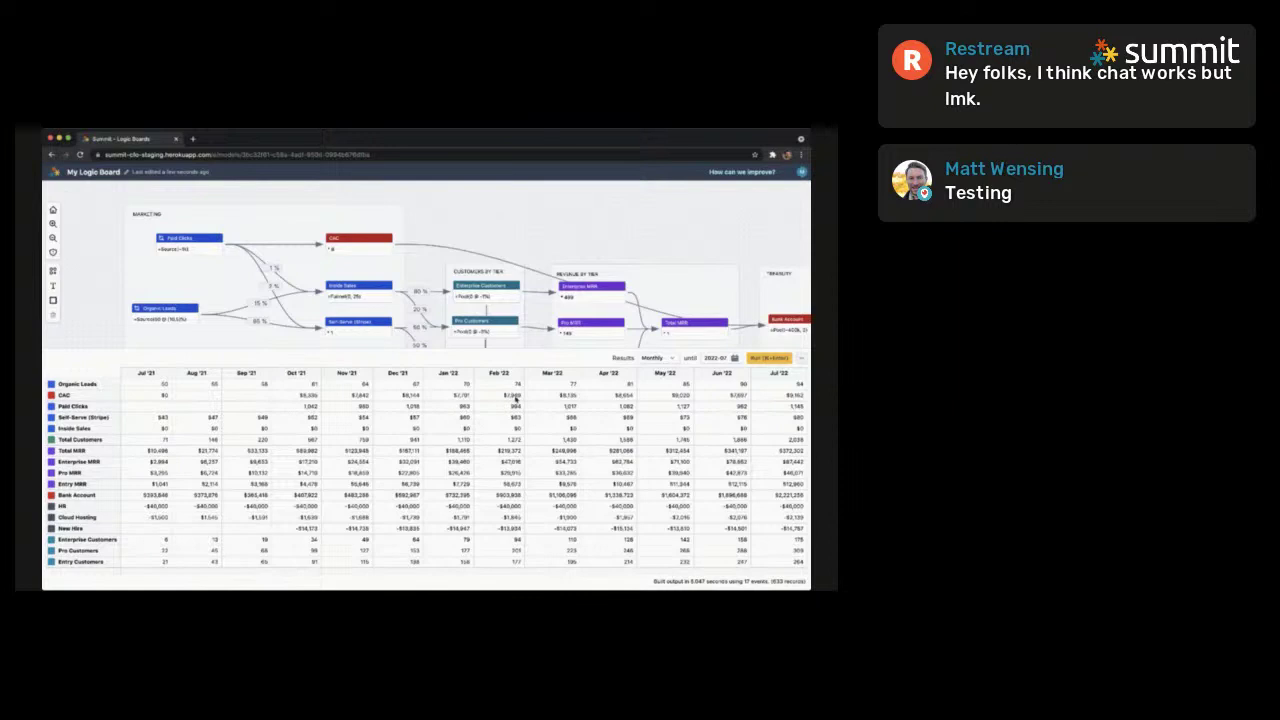
left_click(754, 358)
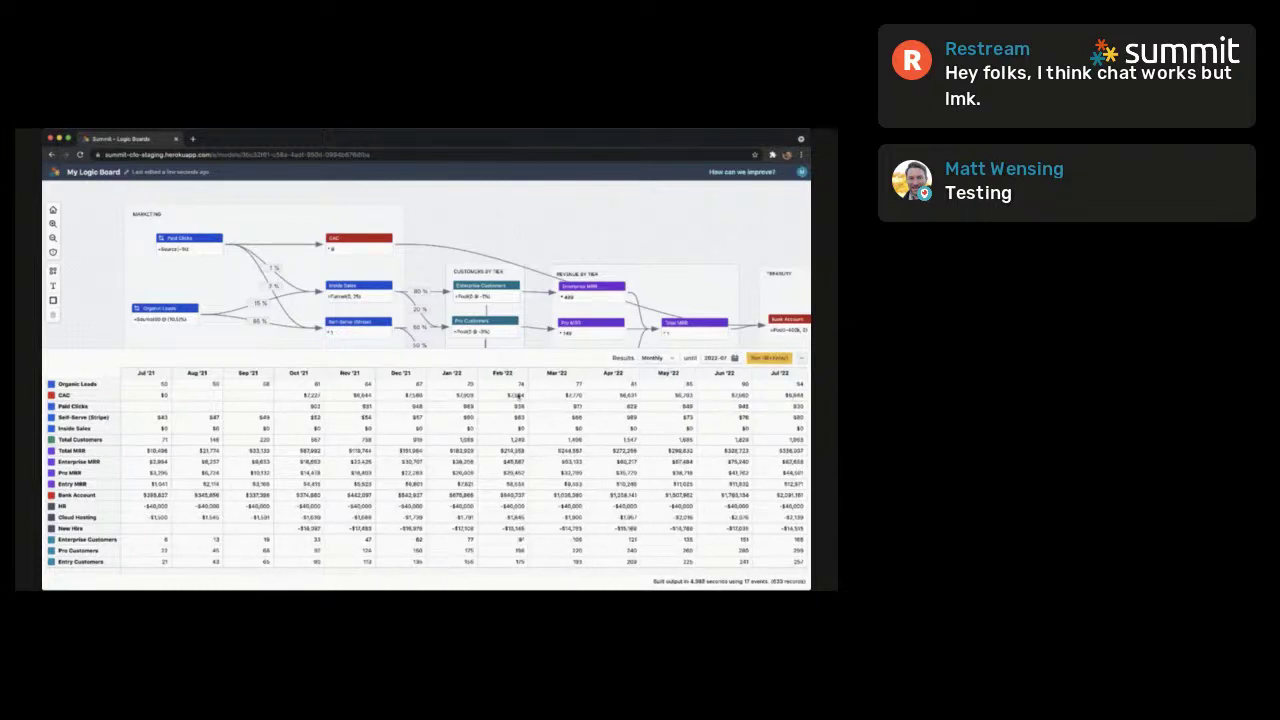
Enter 2022-03-01 as the end date of Paid Clicks and rerun the model
left_click(191, 242)
left_click(578, 198)
left_click(178, 251)
left_click(573, 188)
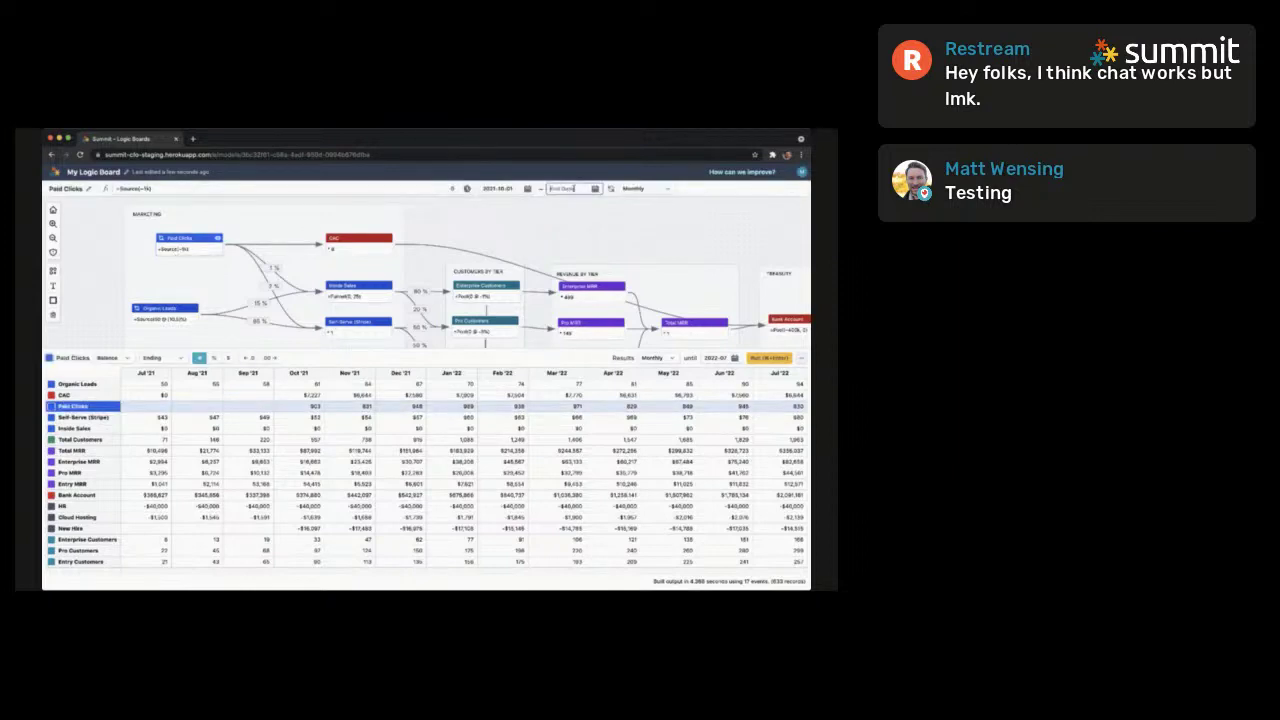
type("2022-06")
type("30")
left_click(595, 228)
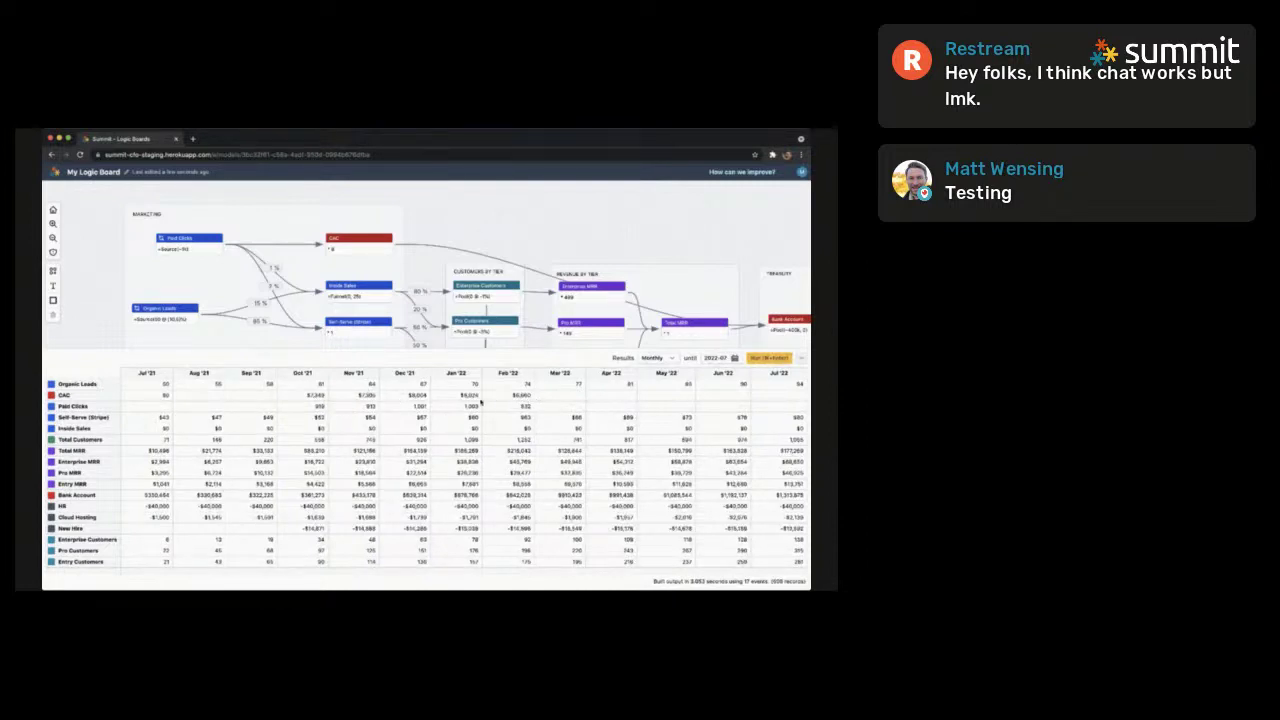
Examine how the limited Paid Clicks period affects Total Customers, Cloud Hosting and Bank Account in the results
left_click(190, 241)
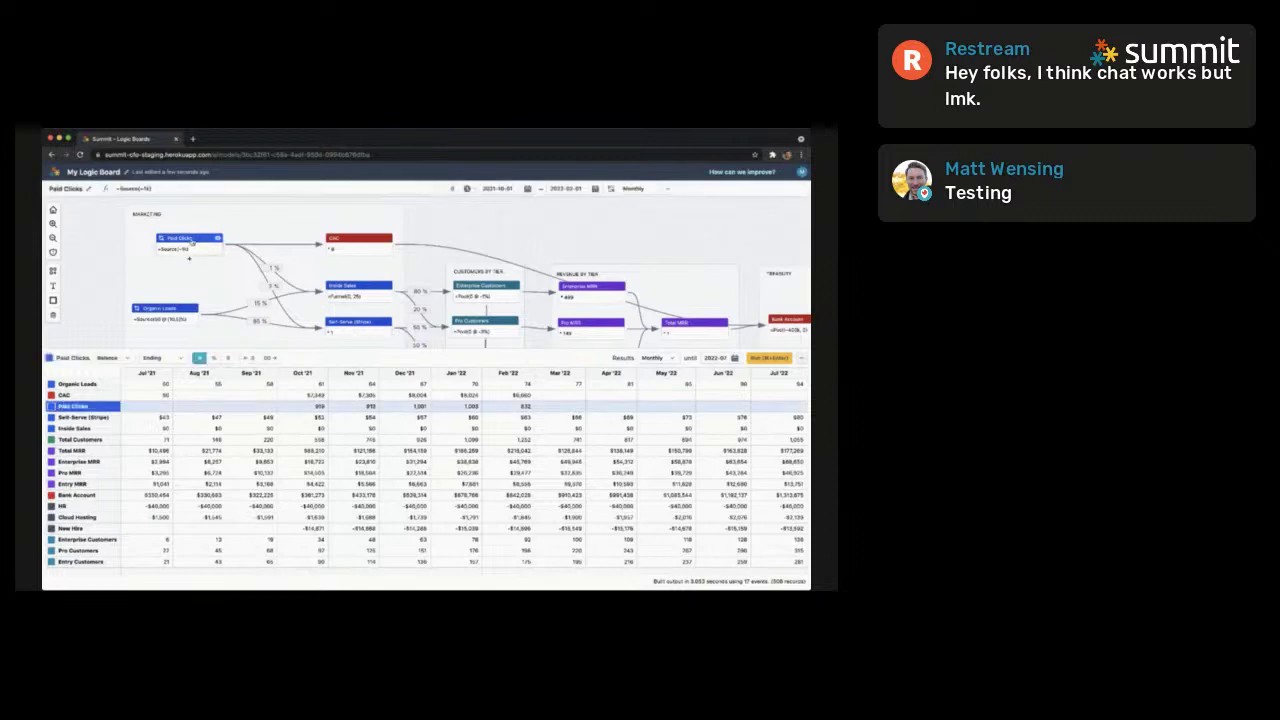
left_click(781, 443)
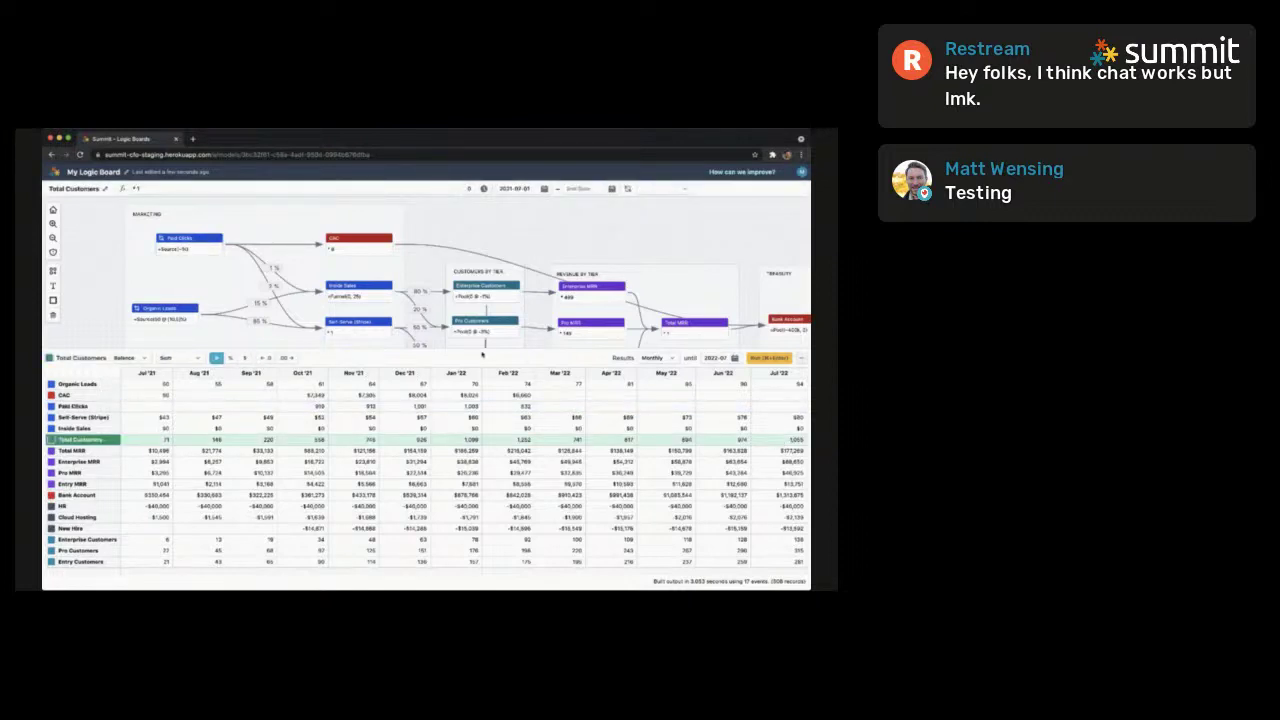
left_click(265, 287)
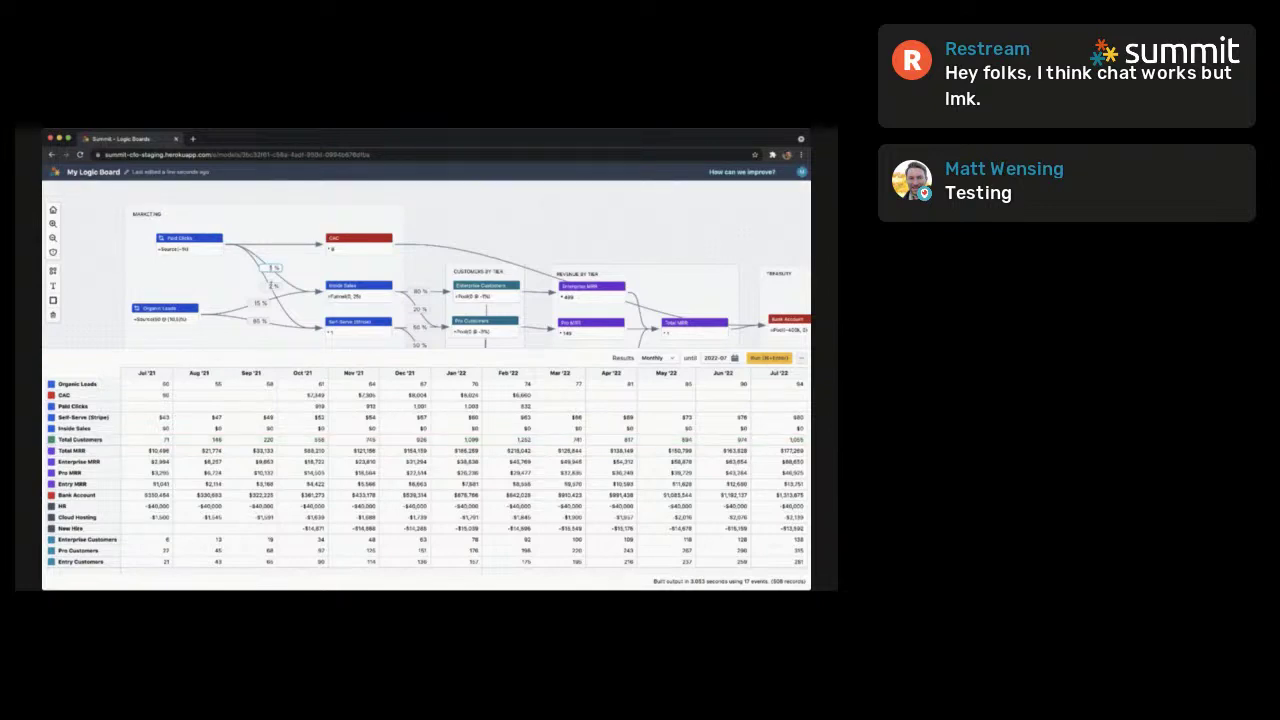
left_click(190, 250)
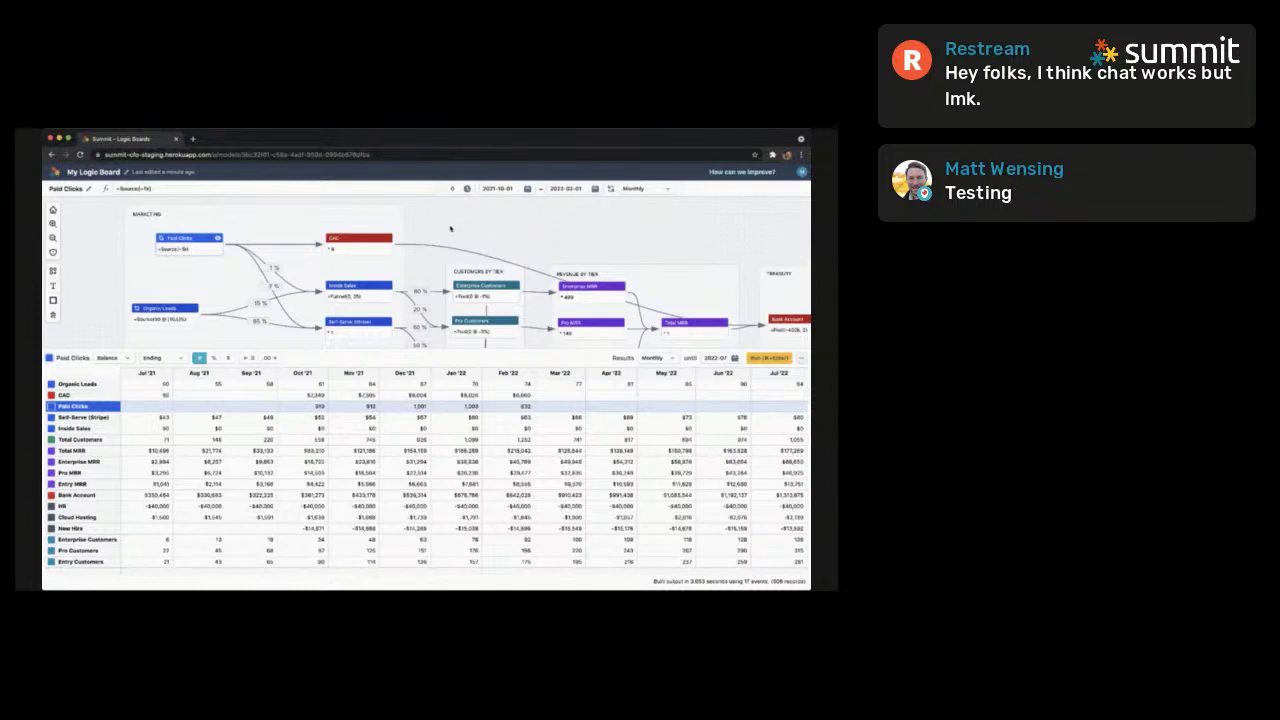
left_click(662, 229)
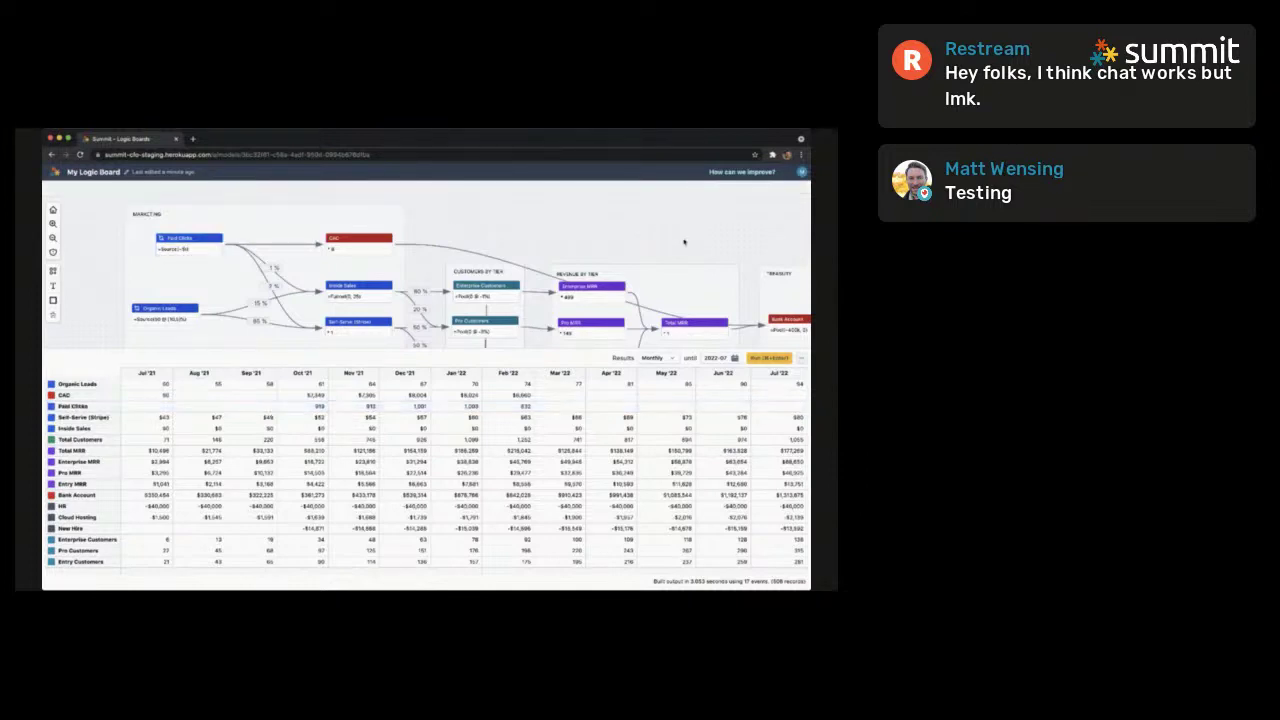
left_click(702, 517)
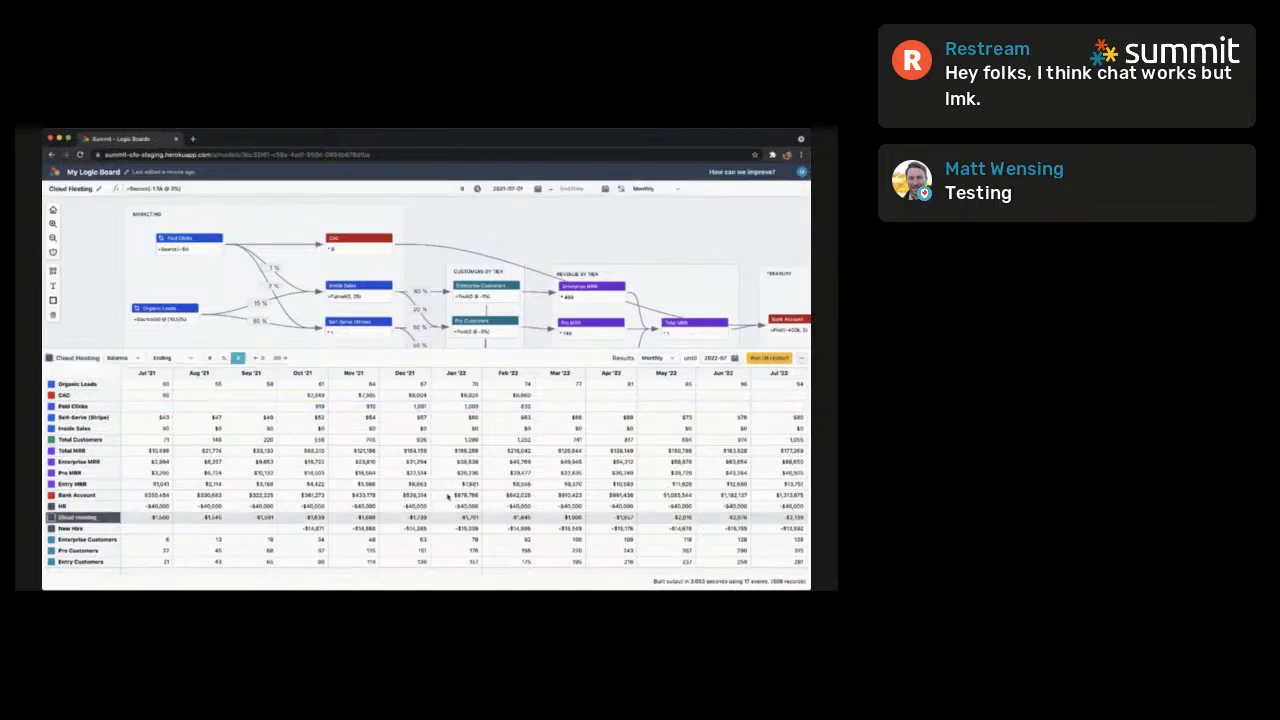
left_click(449, 496)
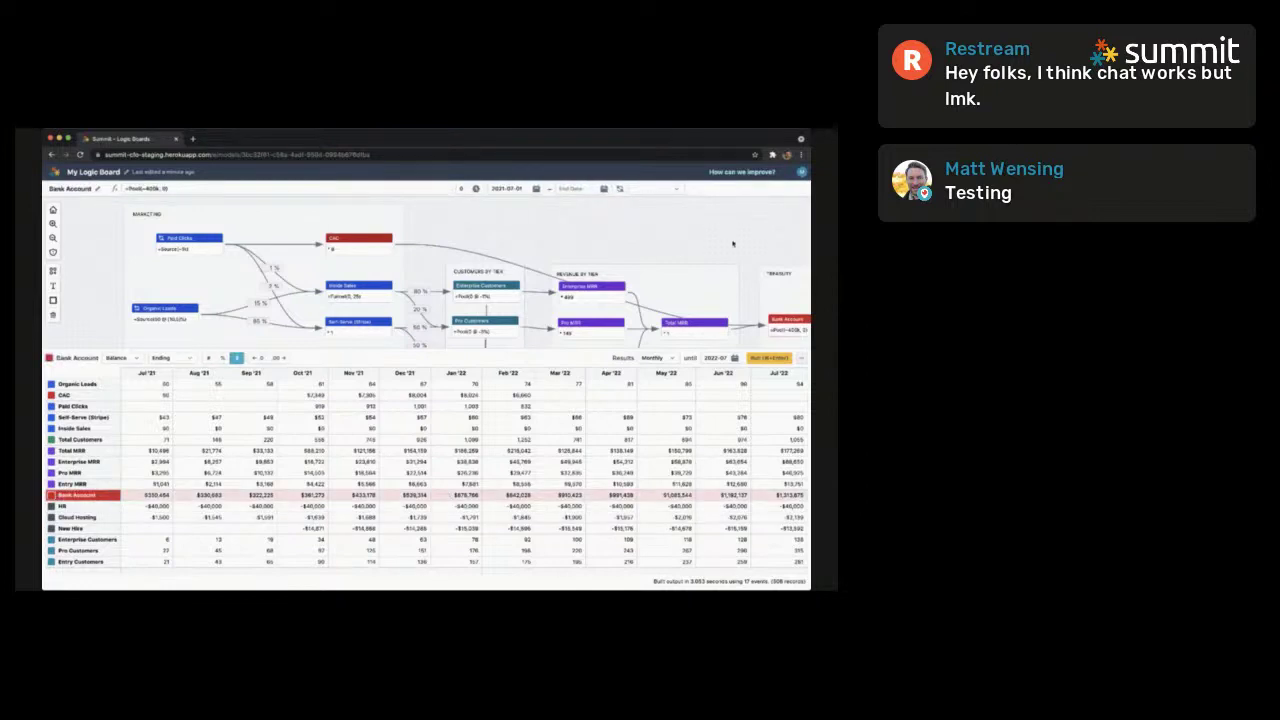
Collapse the results table and bring the entire model, from Marketing to the expense blocks, into view
left_click_drag(732, 243, 674, 213)
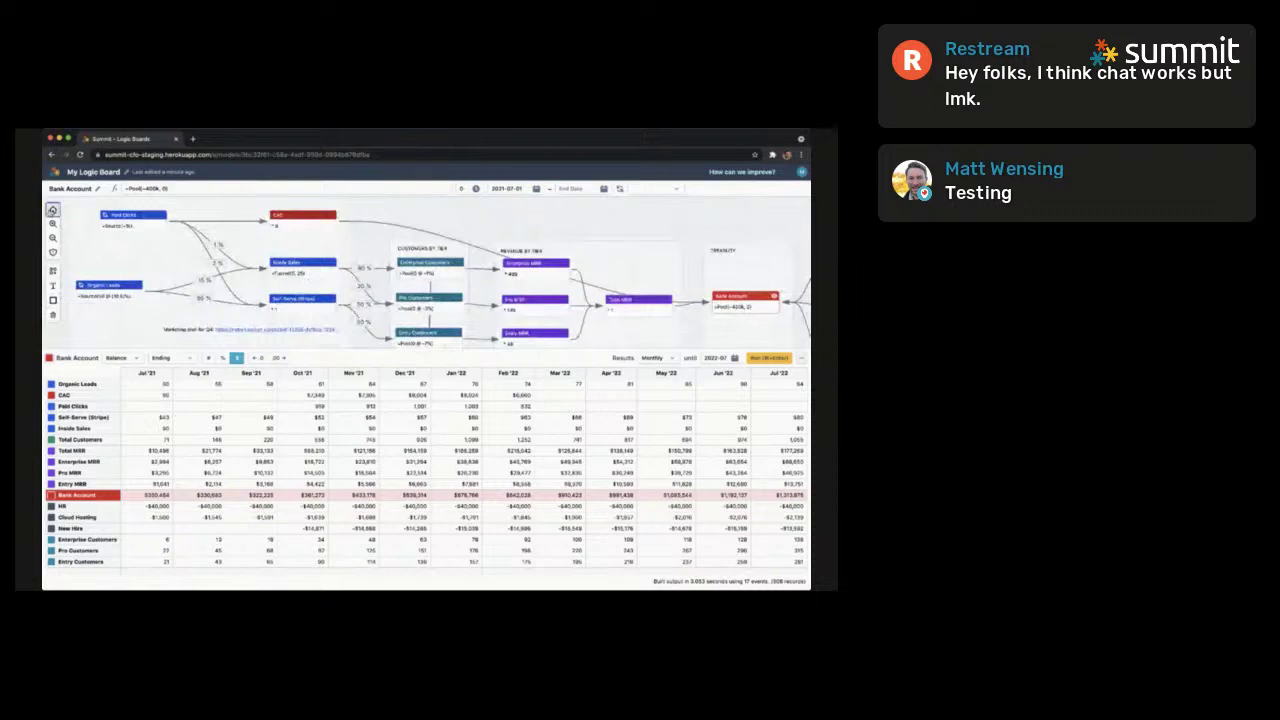
left_click(53, 210)
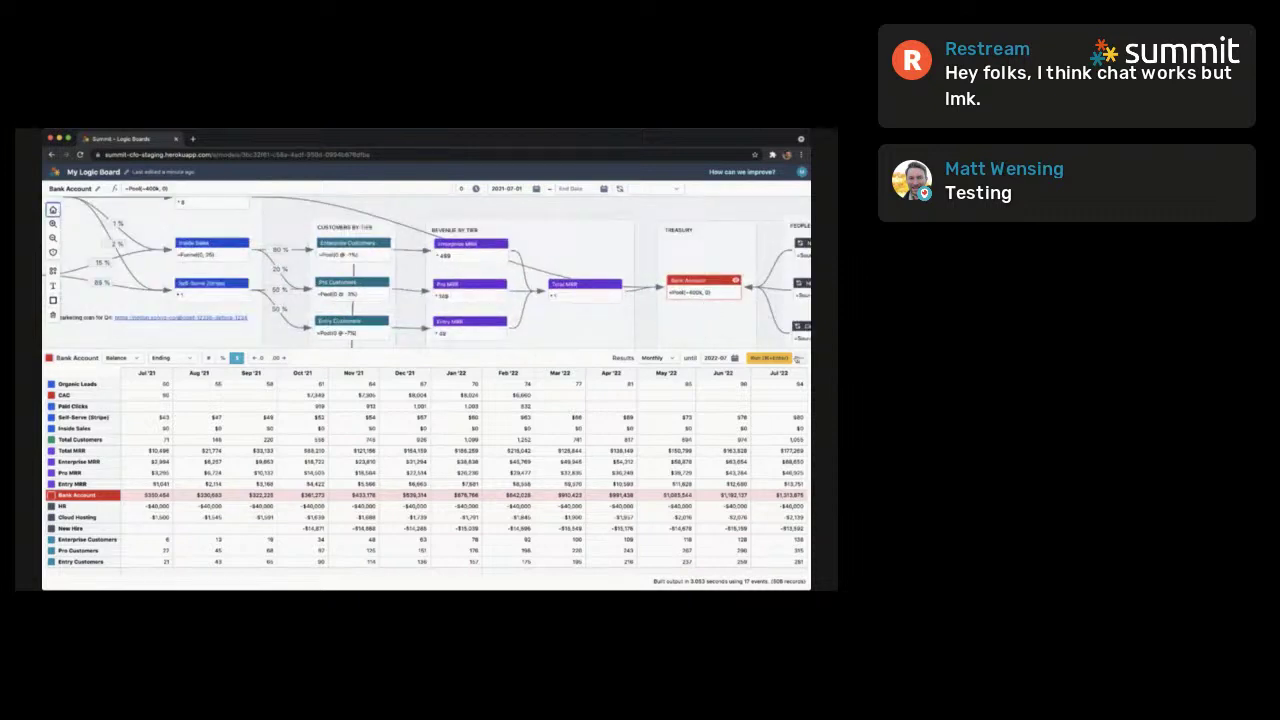
left_click(800, 359)
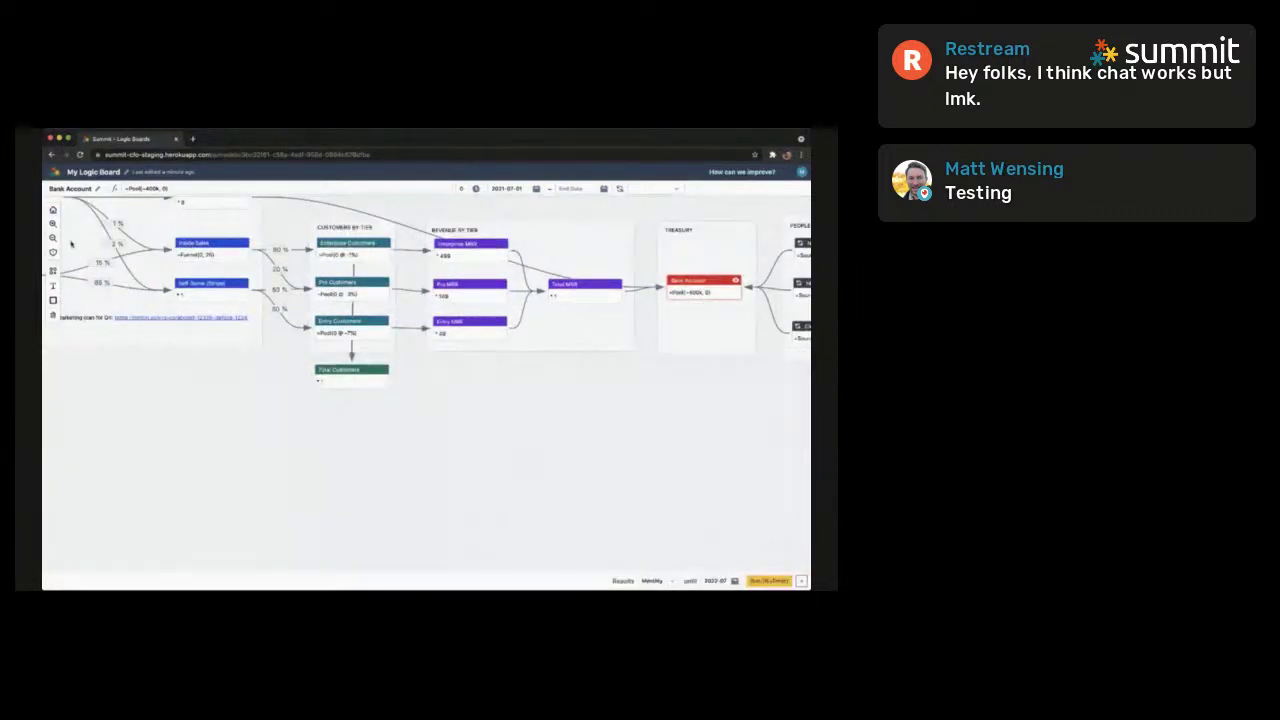
left_click(53, 239)
left_click(53, 239)
left_click(53, 239)
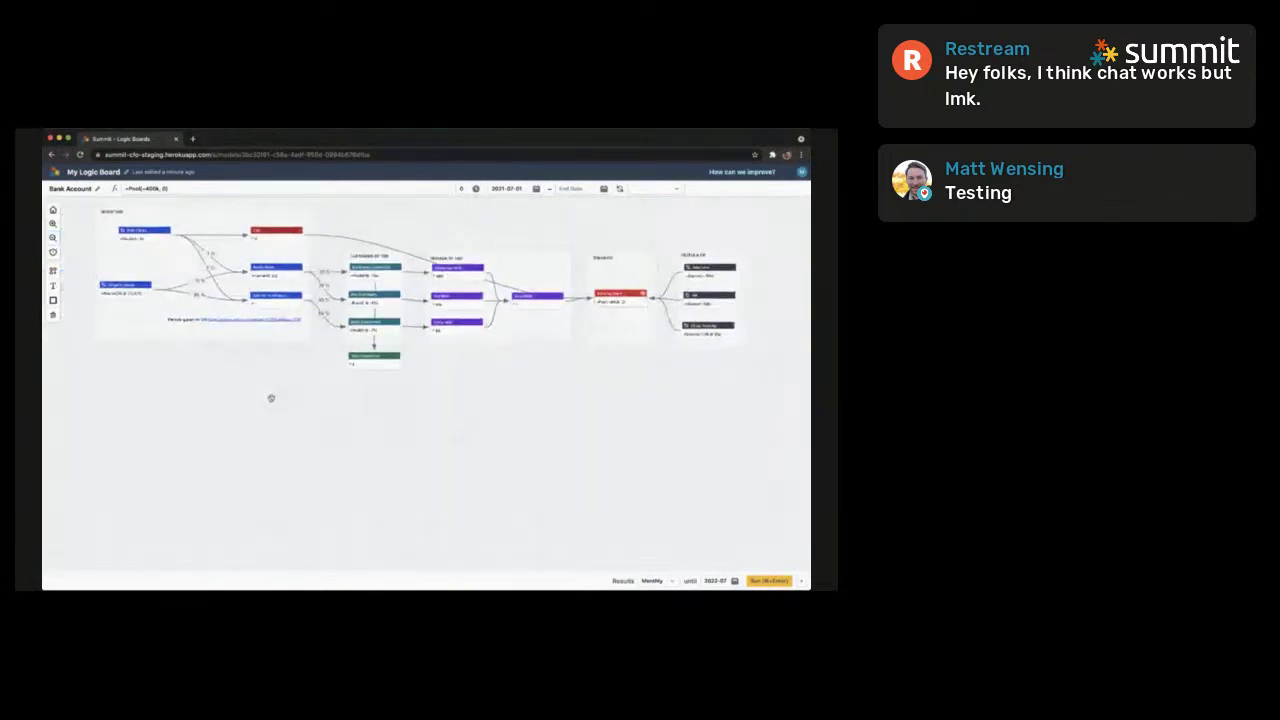
left_click_drag(271, 397, 271, 440)
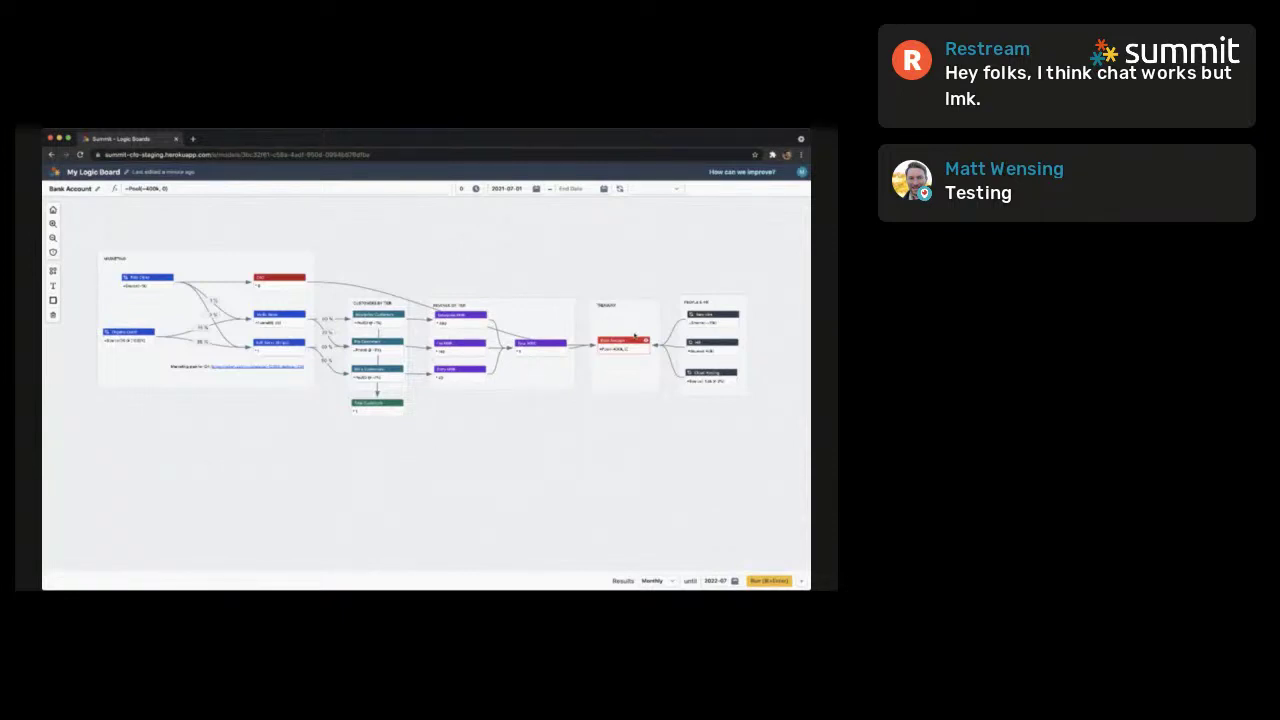
Move the Bank Account block higher within the Treasury group and select the group's frame
mouse_move(632, 342)
left_mouse_down()
mouse_move(632, 312)
mouse_move(634, 344)
mouse_move(634, 326)
left_mouse_up()
left_click(630, 370)
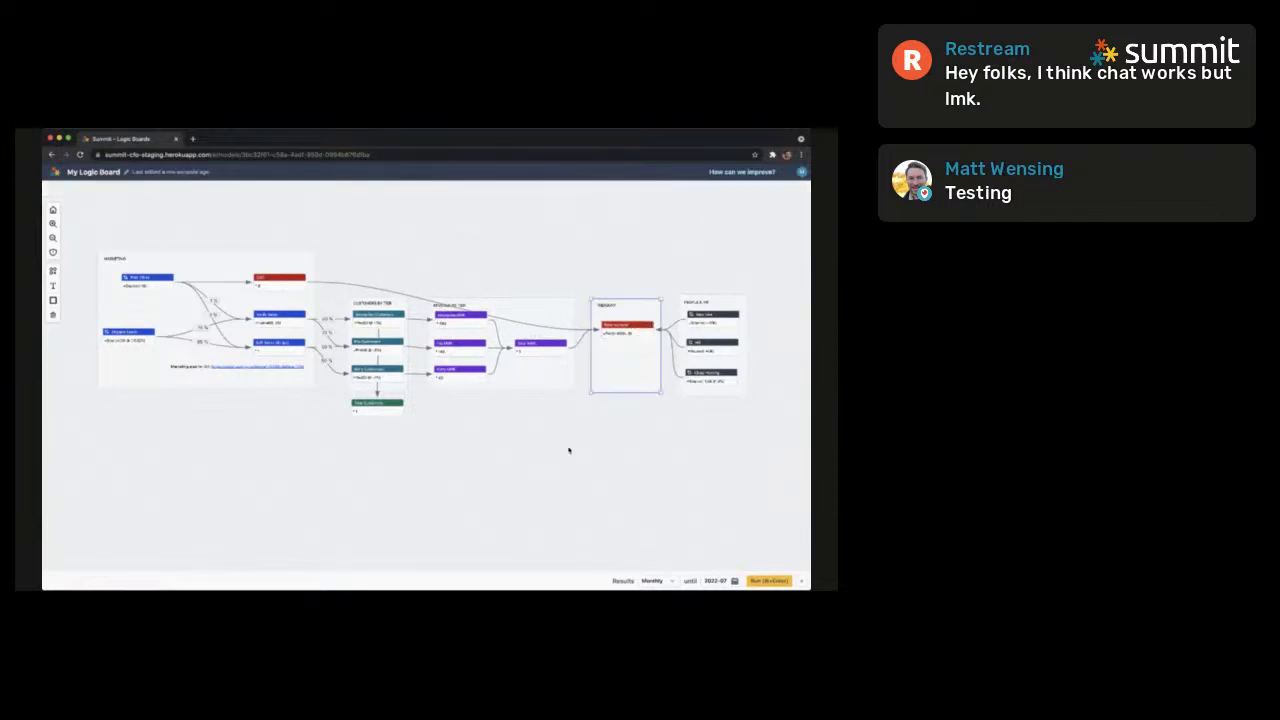